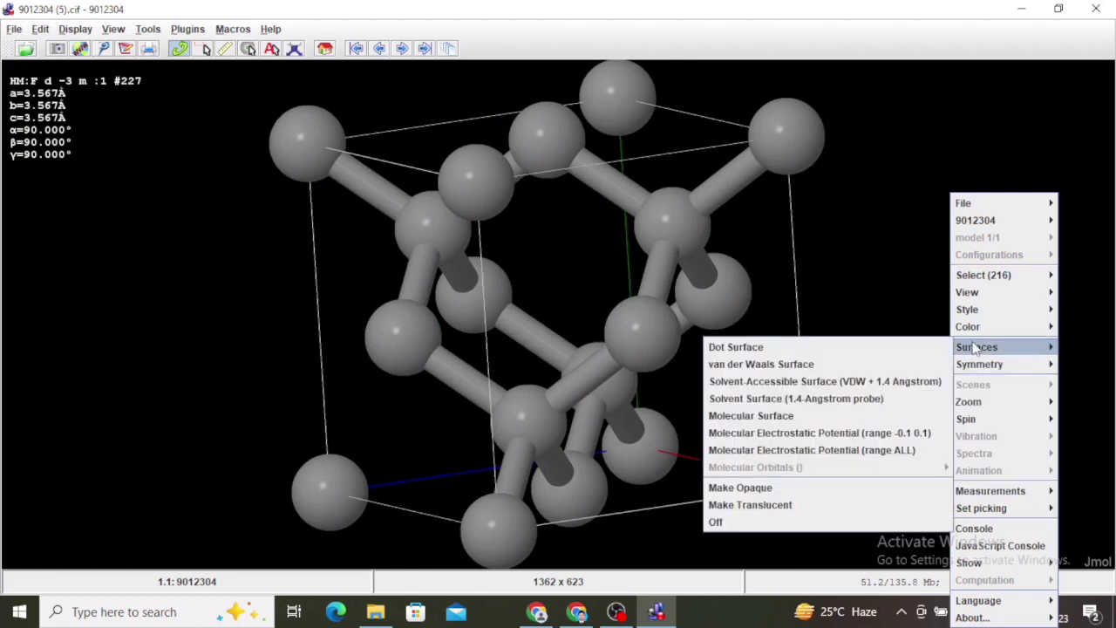
Display symmetry operation 70, mirror plane (z,y,x), of space group F d -3 m :1 and rotate the crystal structure to inspect it
mouse_move(977, 365)
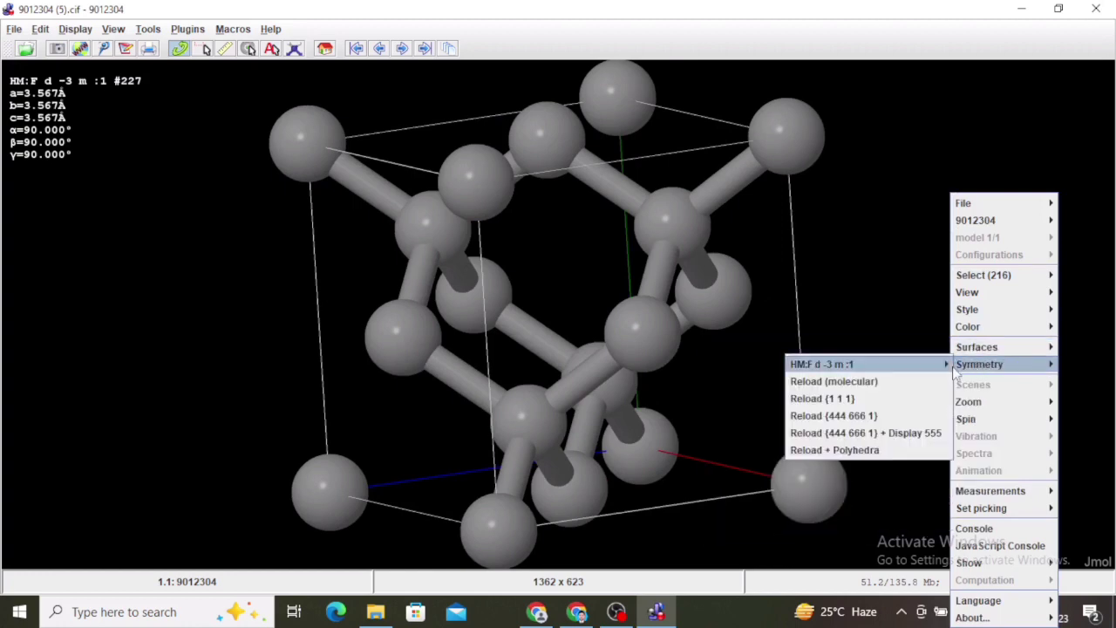
mouse_move(939, 370)
mouse_move(986, 398)
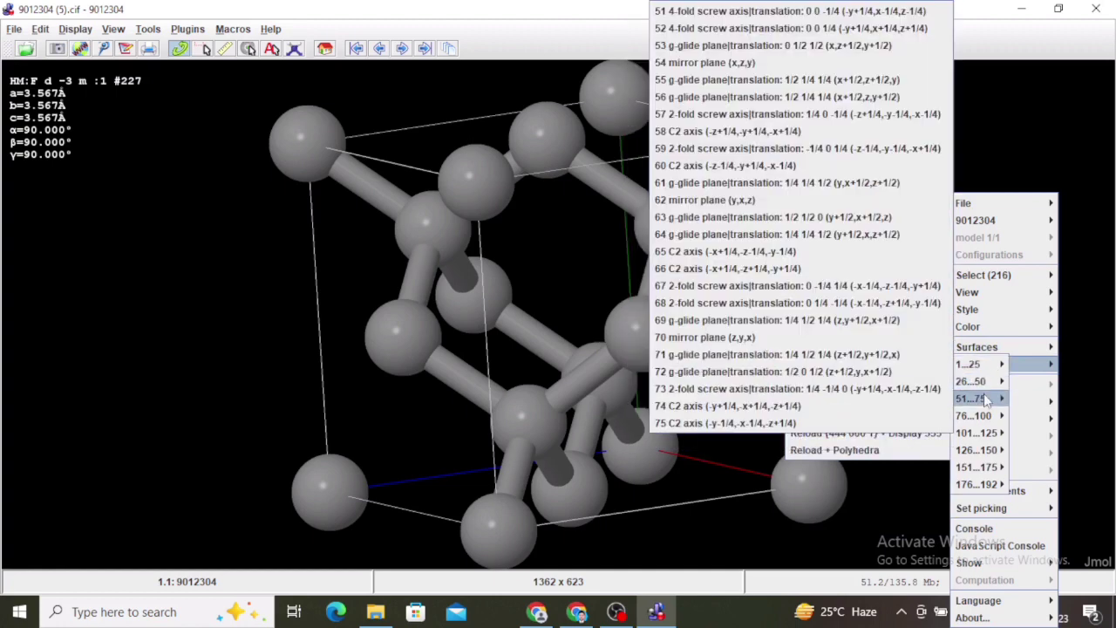
click(768, 337)
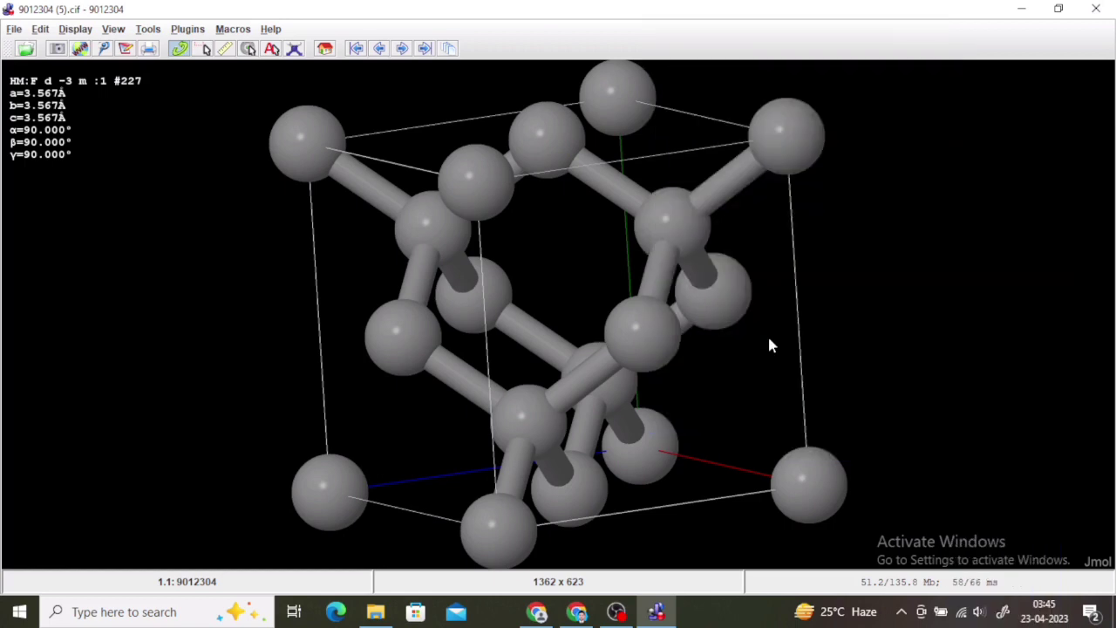
drag(812, 410, 842, 339)
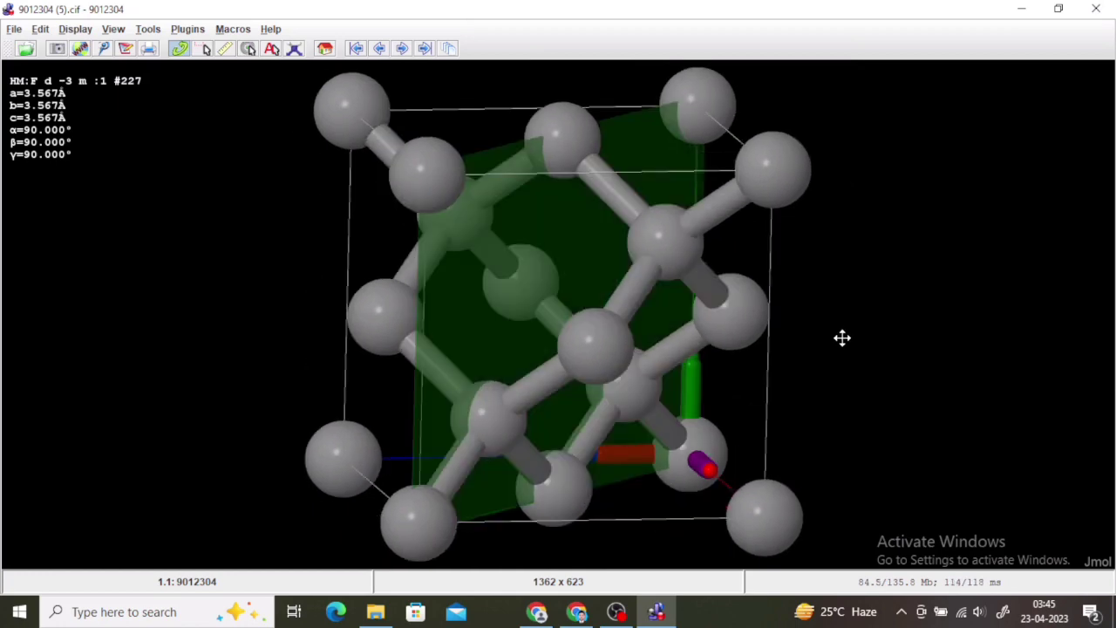
Display symmetry operation 54, mirror plane (x,z,y), and rotate the unit cell until the plane is seen nearly edge-on
right_click(957, 143)
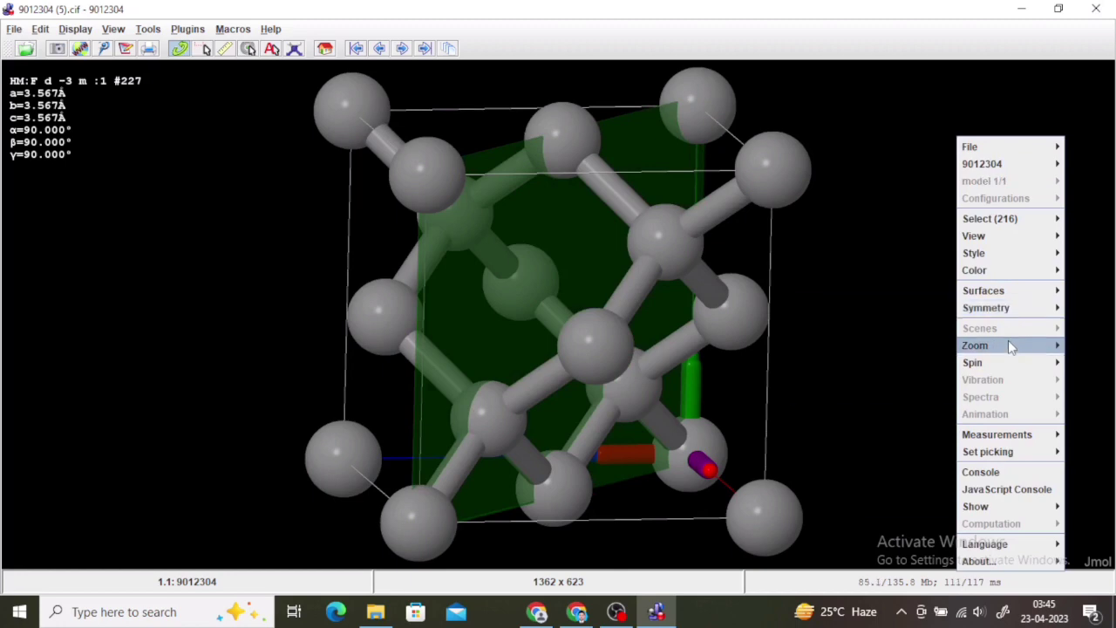
mouse_move(1003, 292)
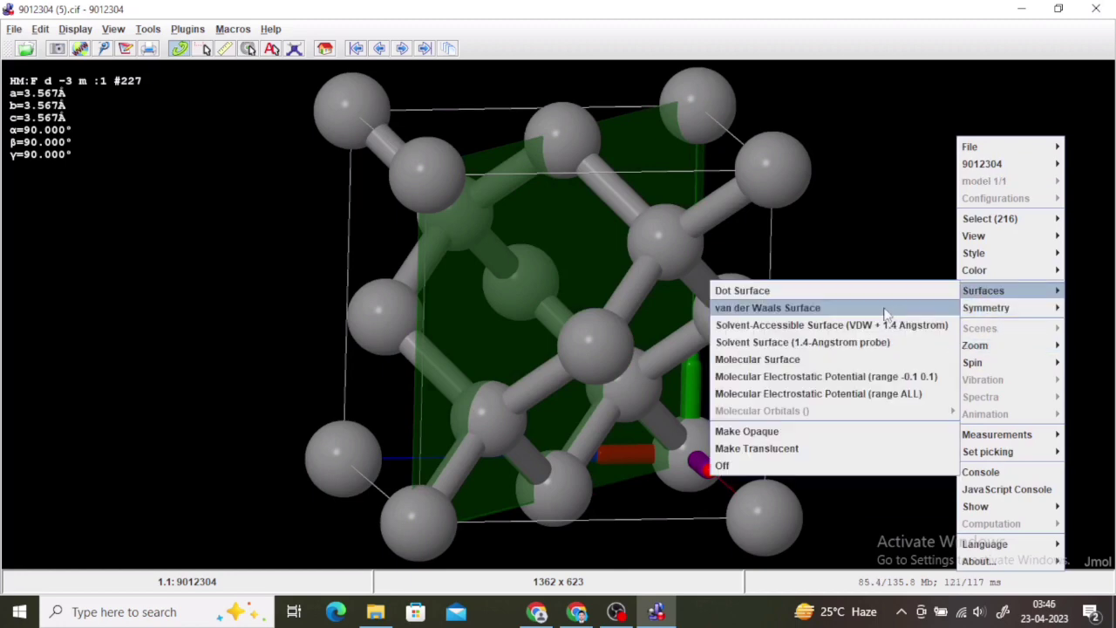
mouse_move(969, 307)
mouse_move(922, 311)
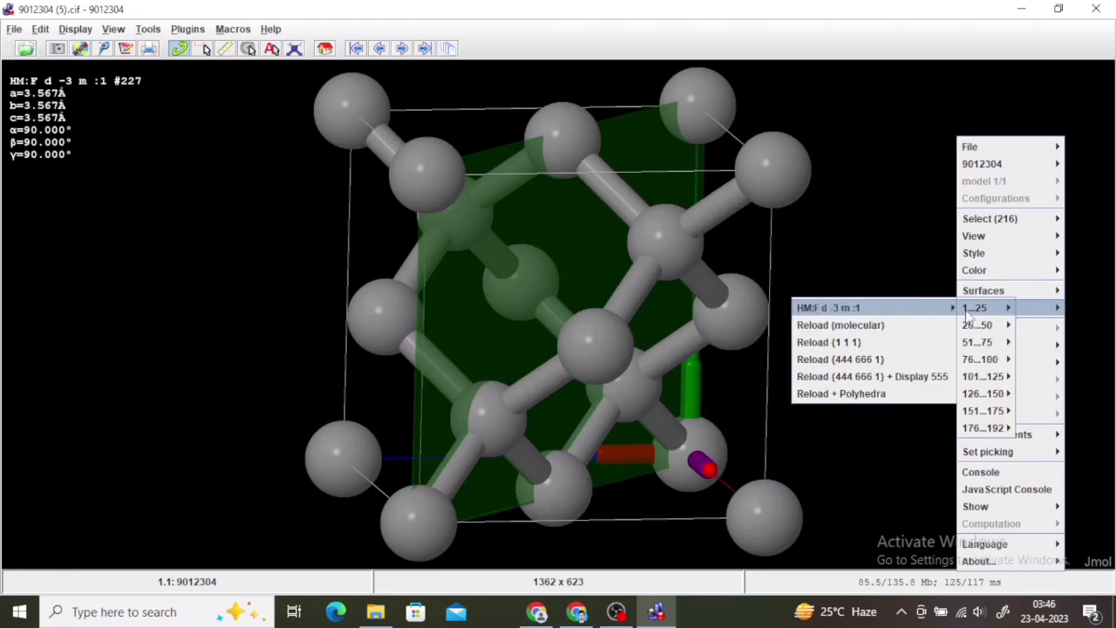
mouse_move(978, 343)
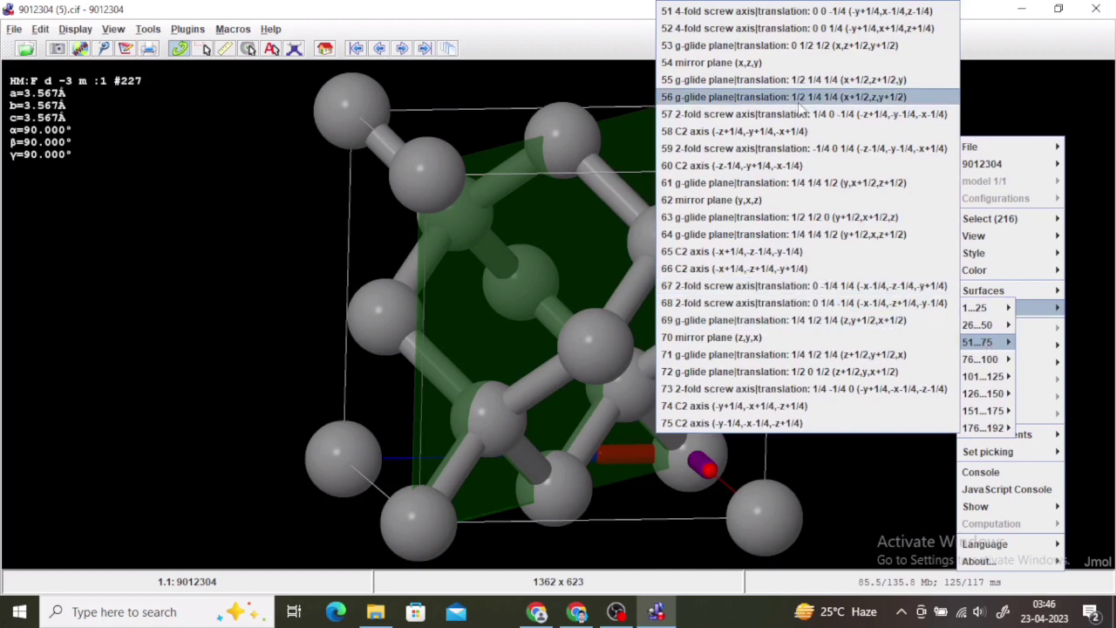
click(782, 66)
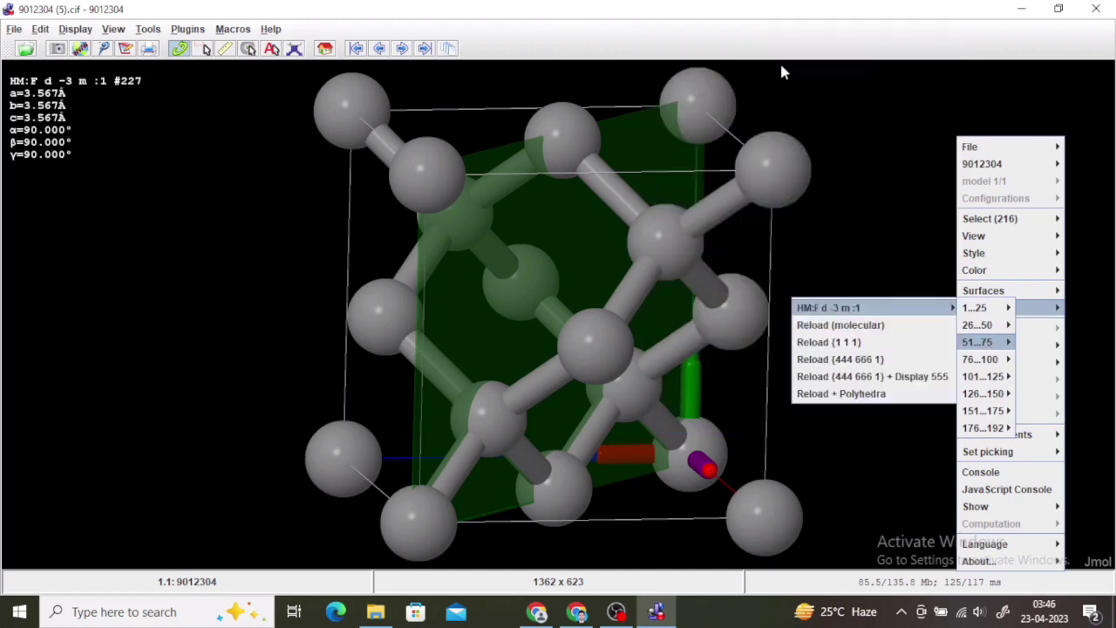
drag(848, 247, 904, 226)
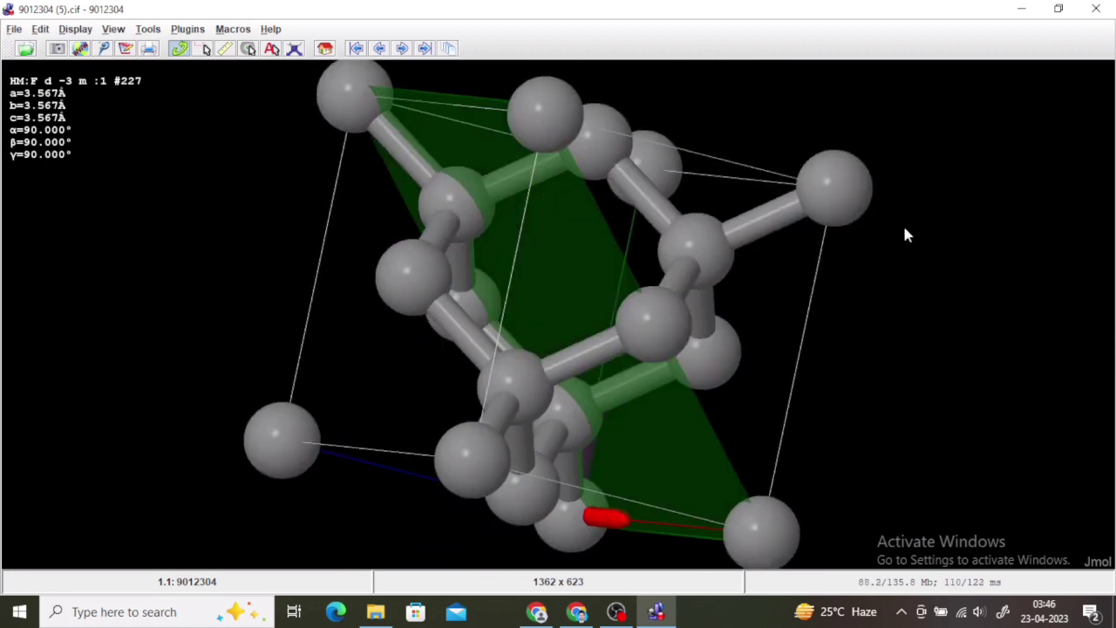
drag(930, 284, 852, 331)
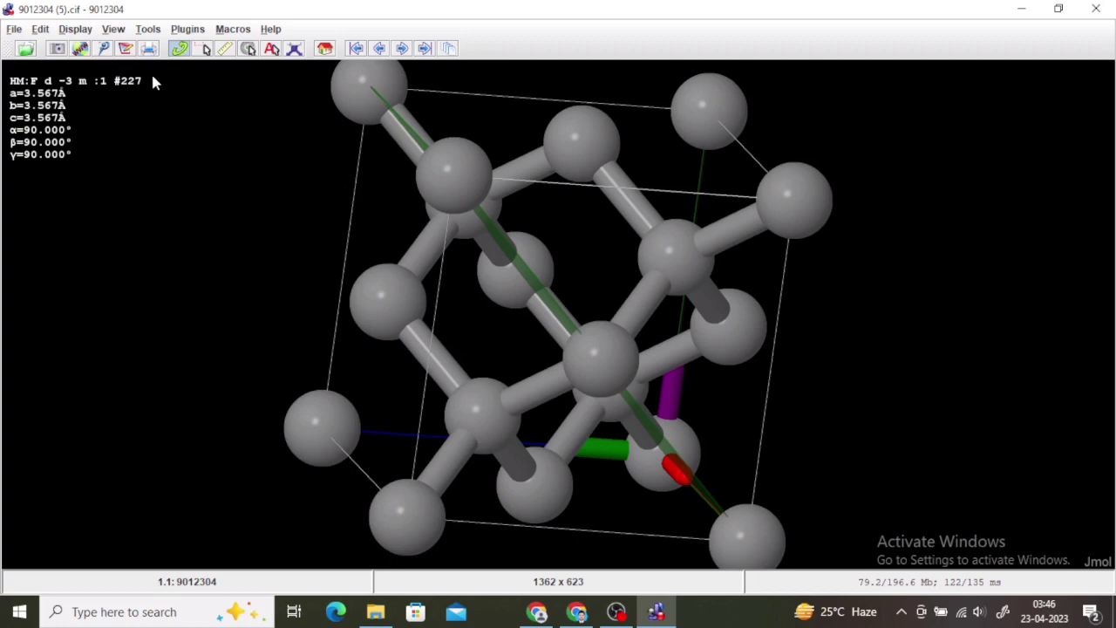
Create a new empty Jmol window, close the crystal structure's window and maximize the new one
click(14, 30)
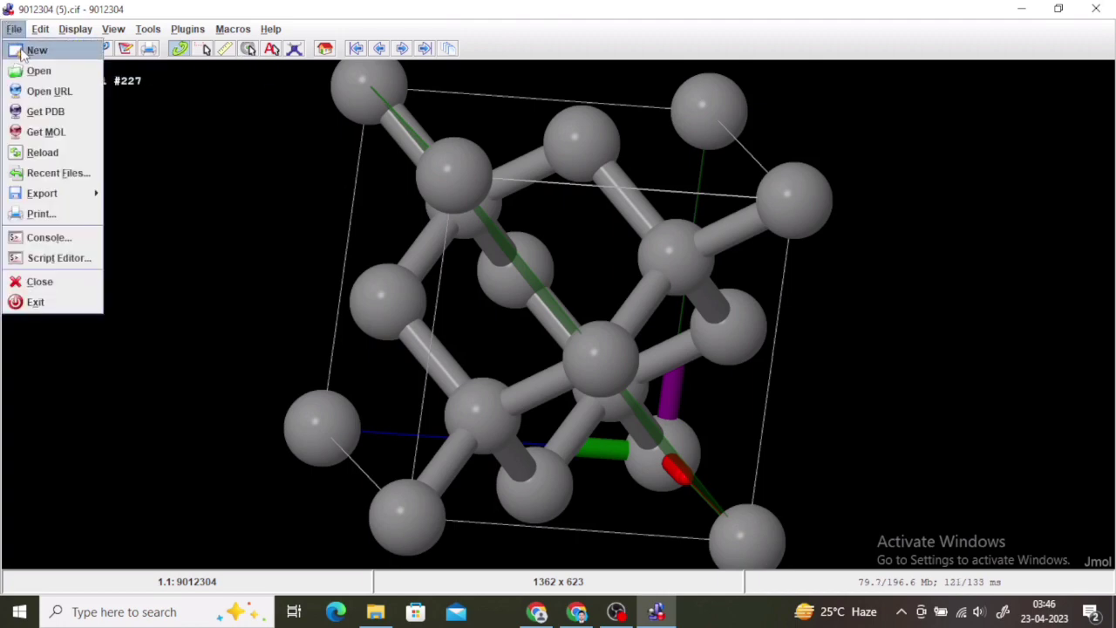
click(21, 53)
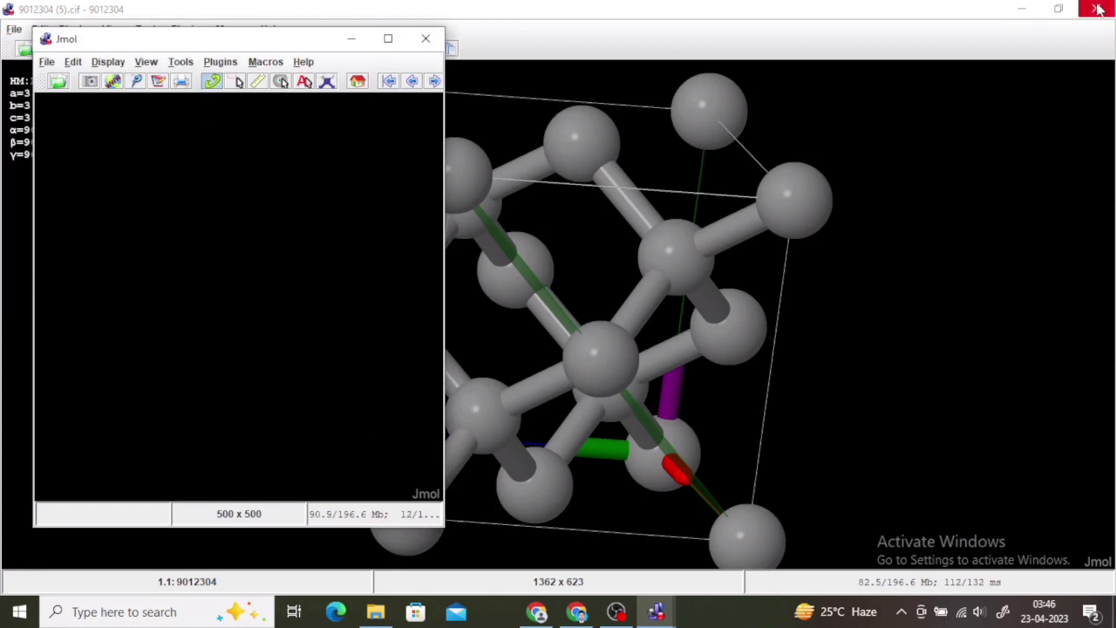
click(1096, 9)
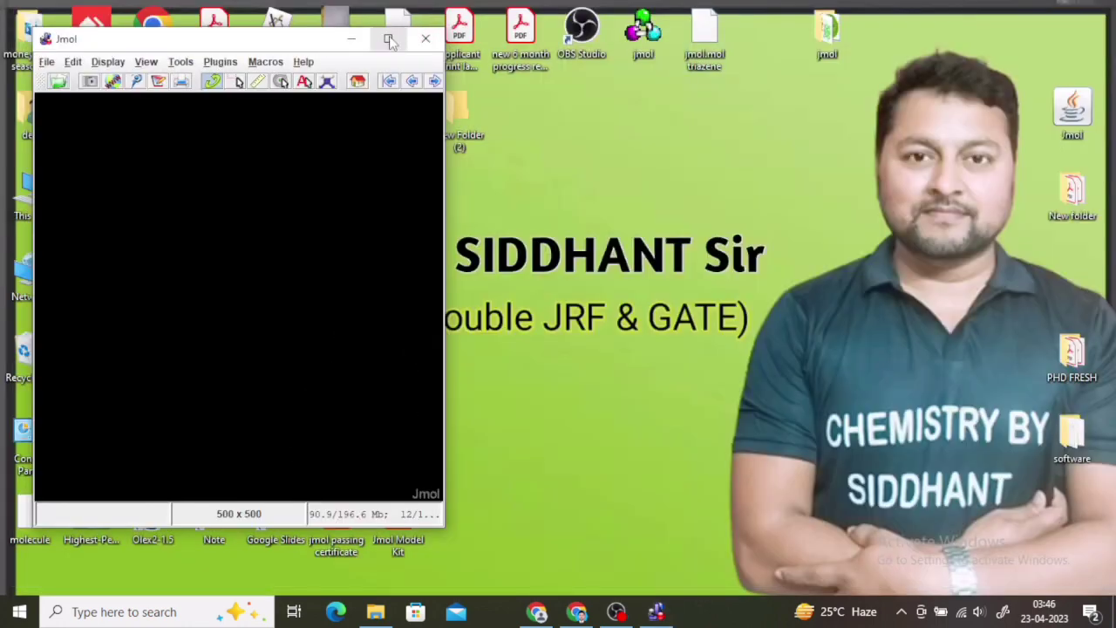
click(389, 39)
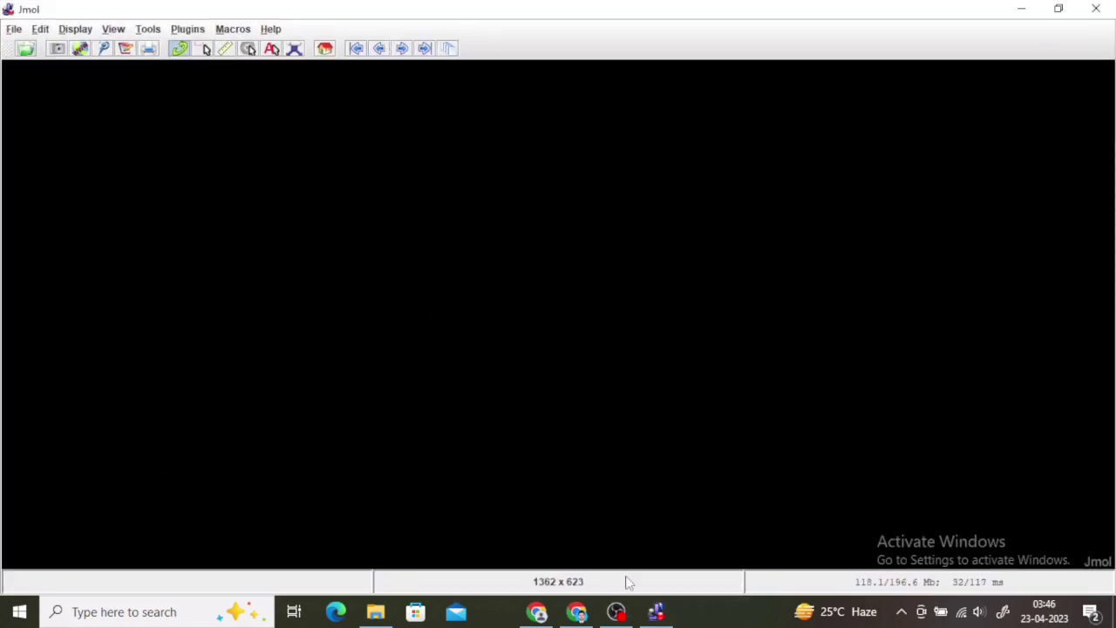
click(615, 611)
click(616, 611)
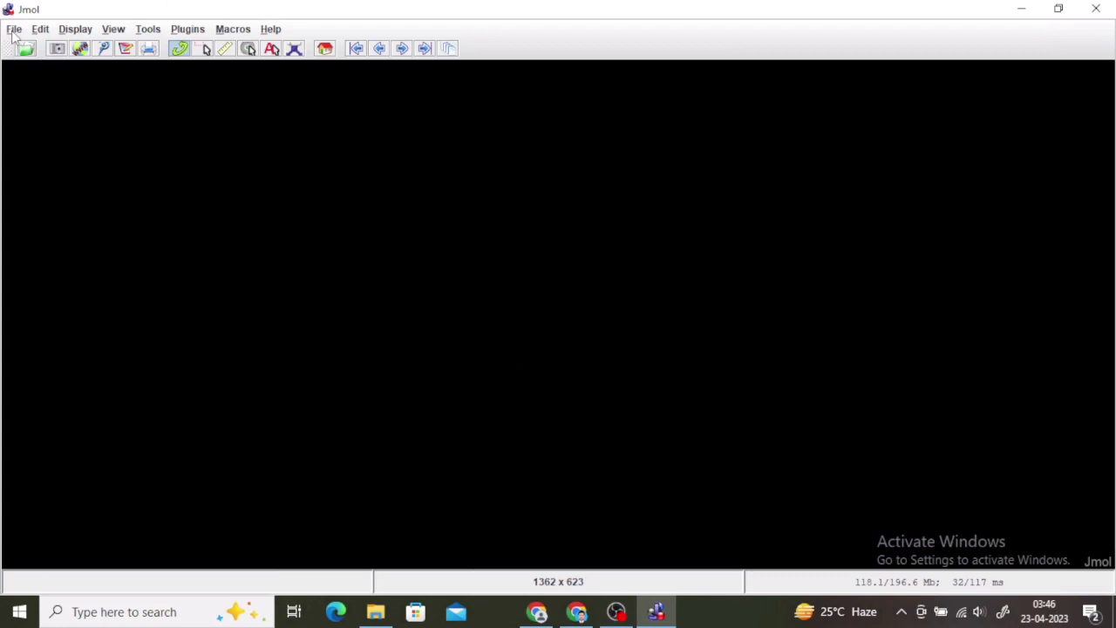
Start the model kit and extend the default methane into propane by replacing two hydrogens with carbons
click(294, 49)
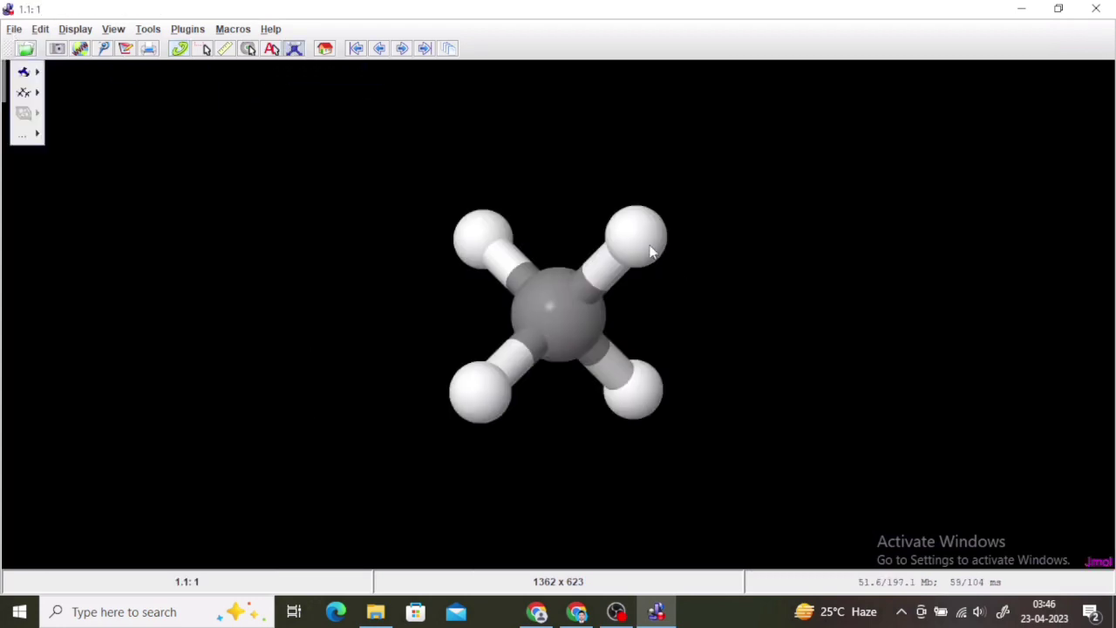
click(647, 250)
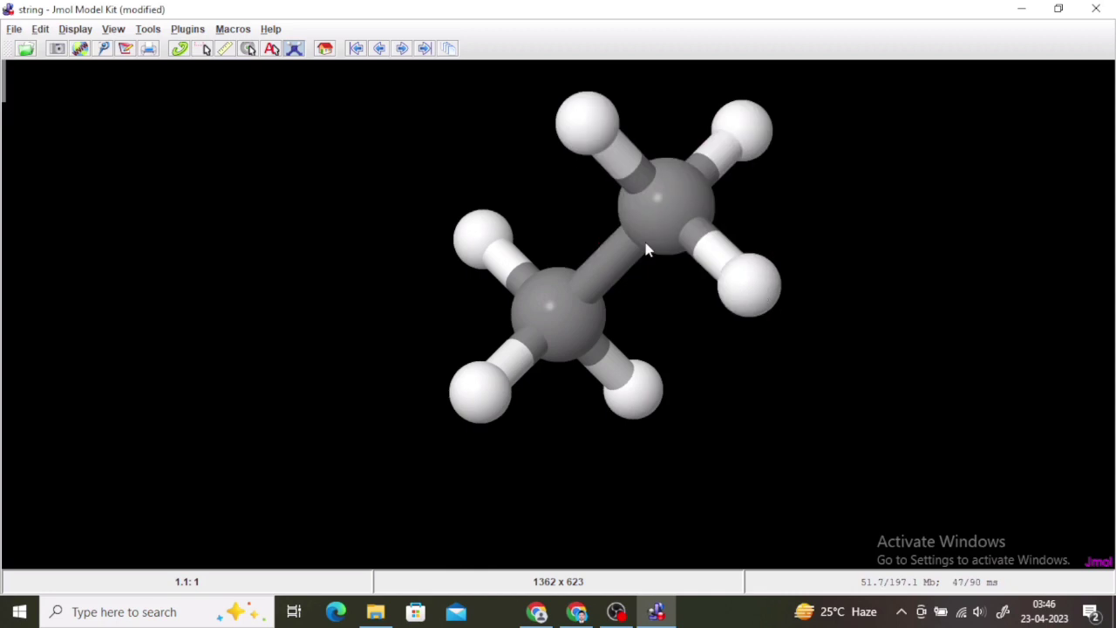
click(757, 295)
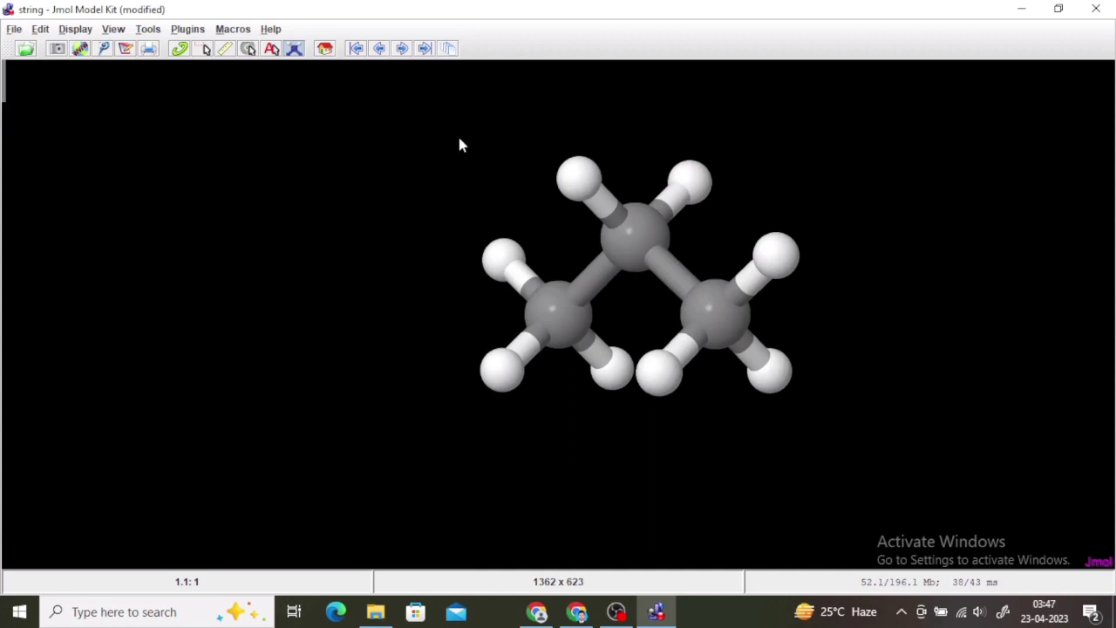
Set the model kit element to O and replace one hydrogen on the middle carbon and two on an end carbon with oxygen
click(31, 111)
mouse_move(54, 119)
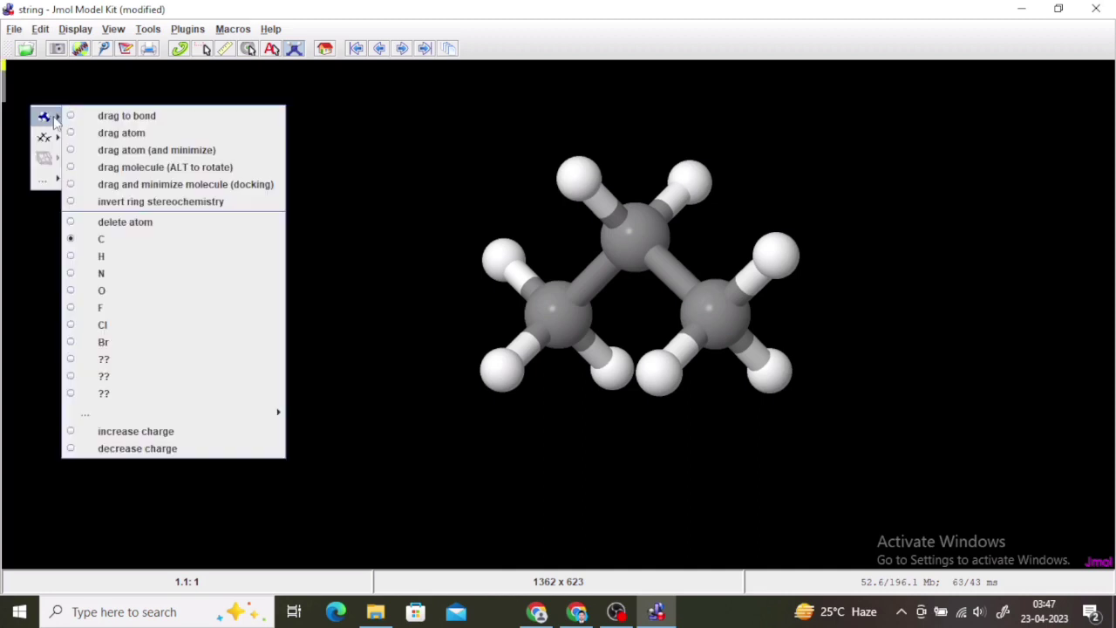
click(95, 291)
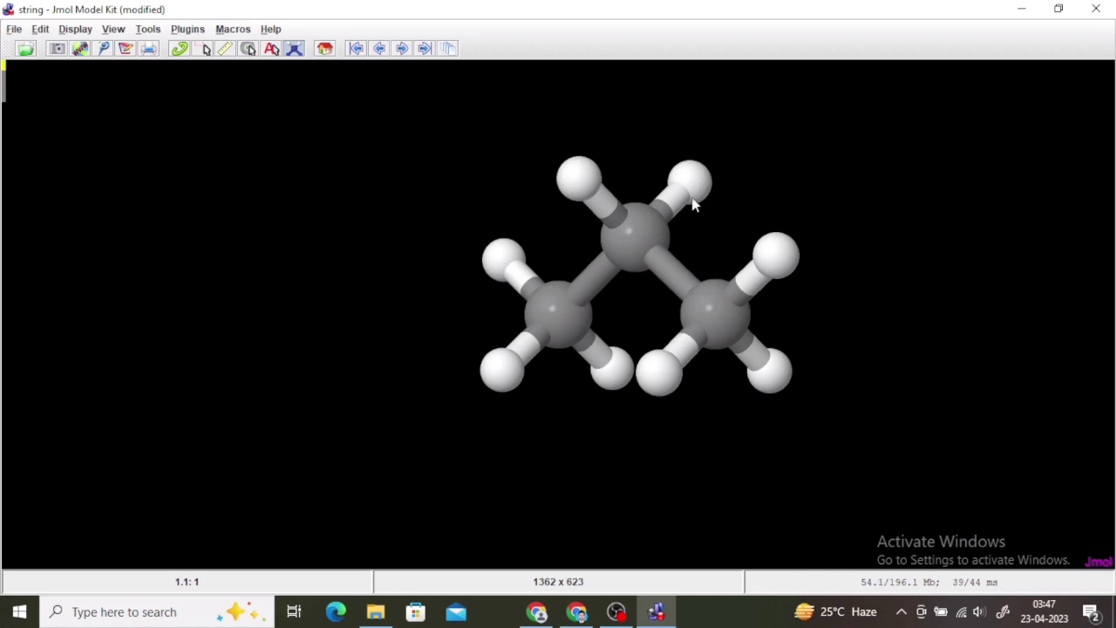
click(574, 178)
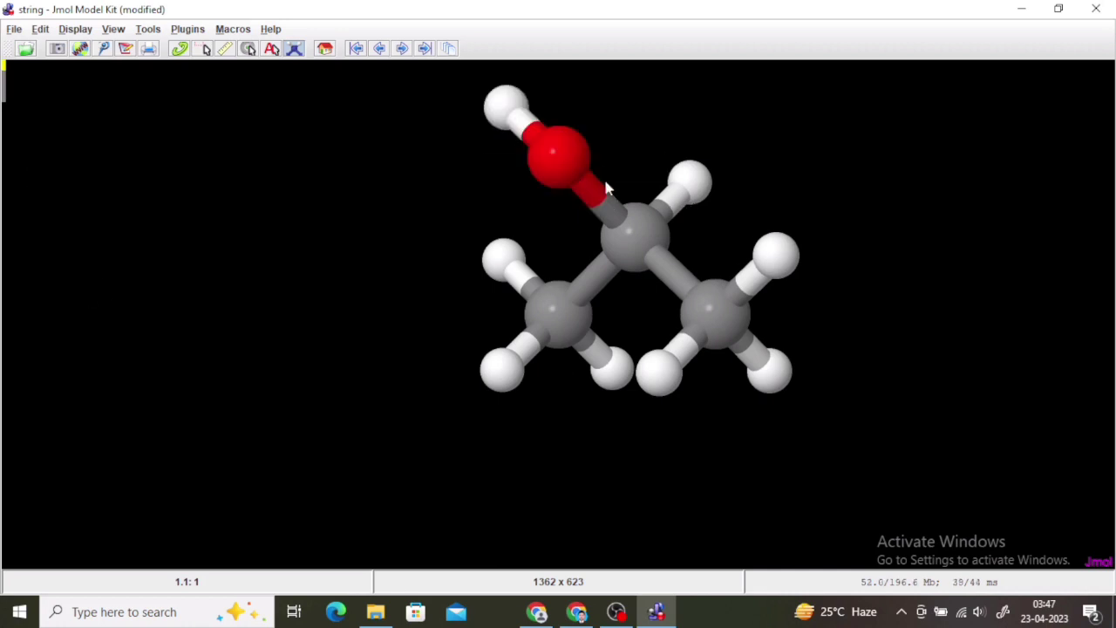
click(796, 255)
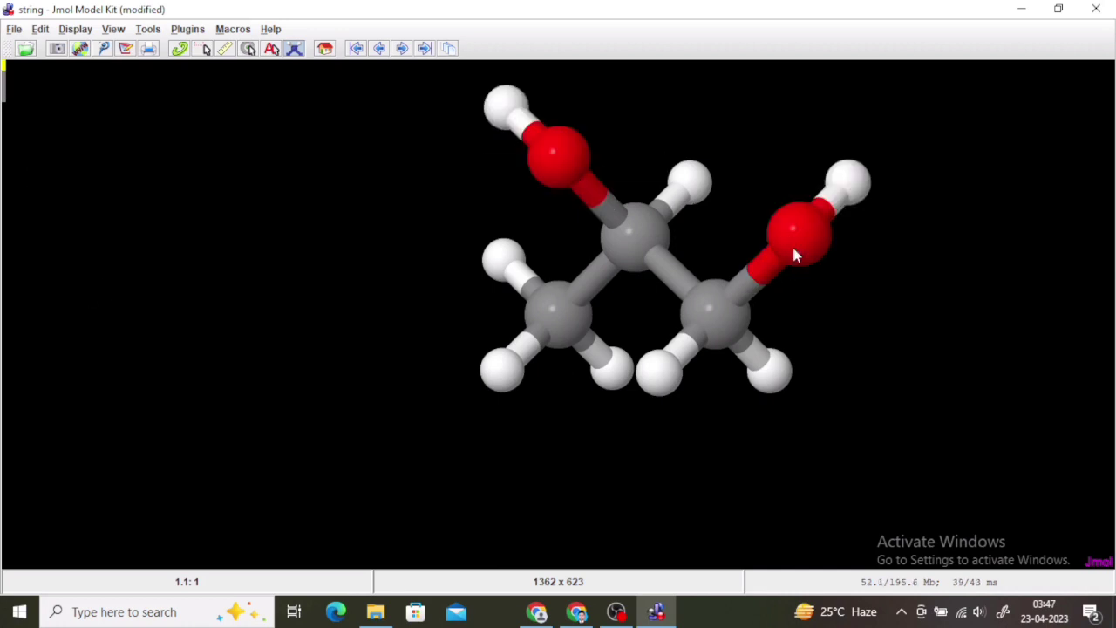
click(774, 374)
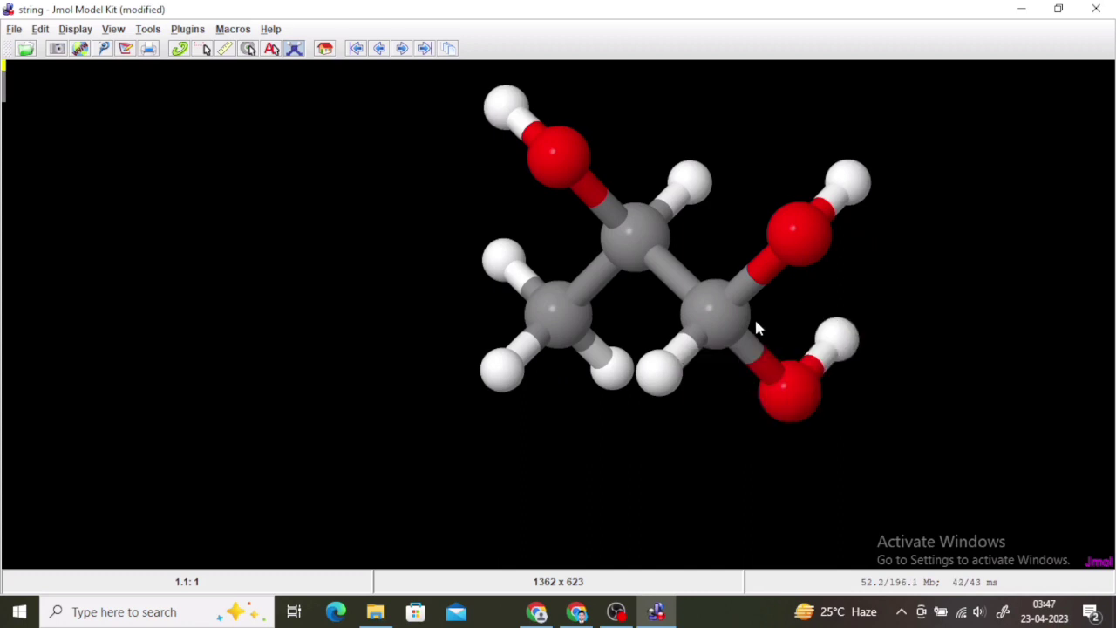
Raise the end carbon's upper C–O bond to a double bond to form a carboxylic acid group, and minimize the structure
click(755, 281)
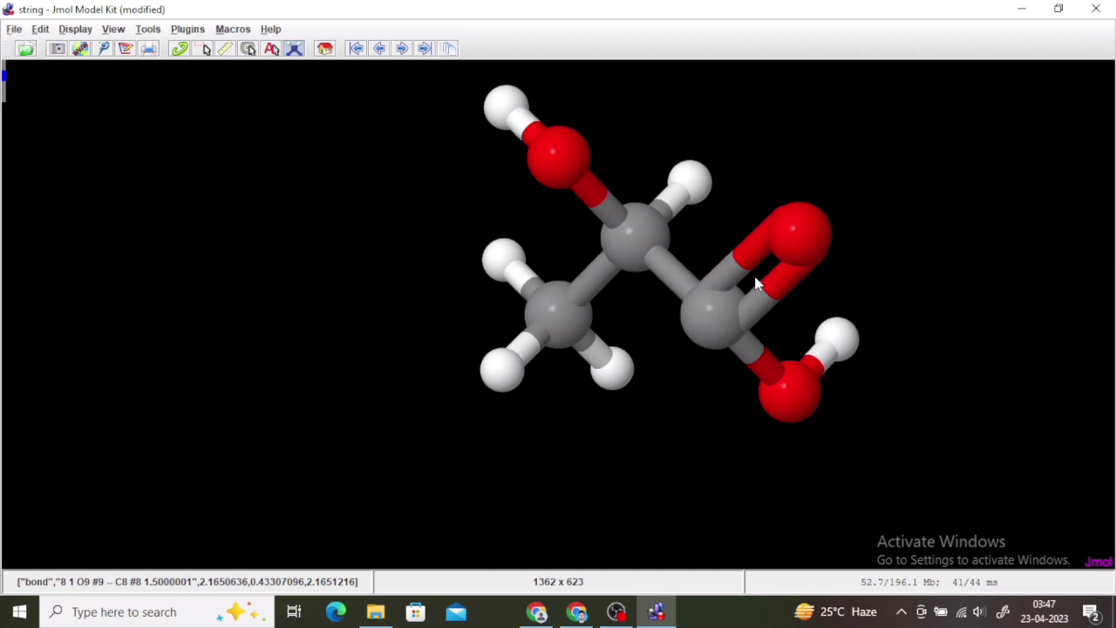
click(108, 155)
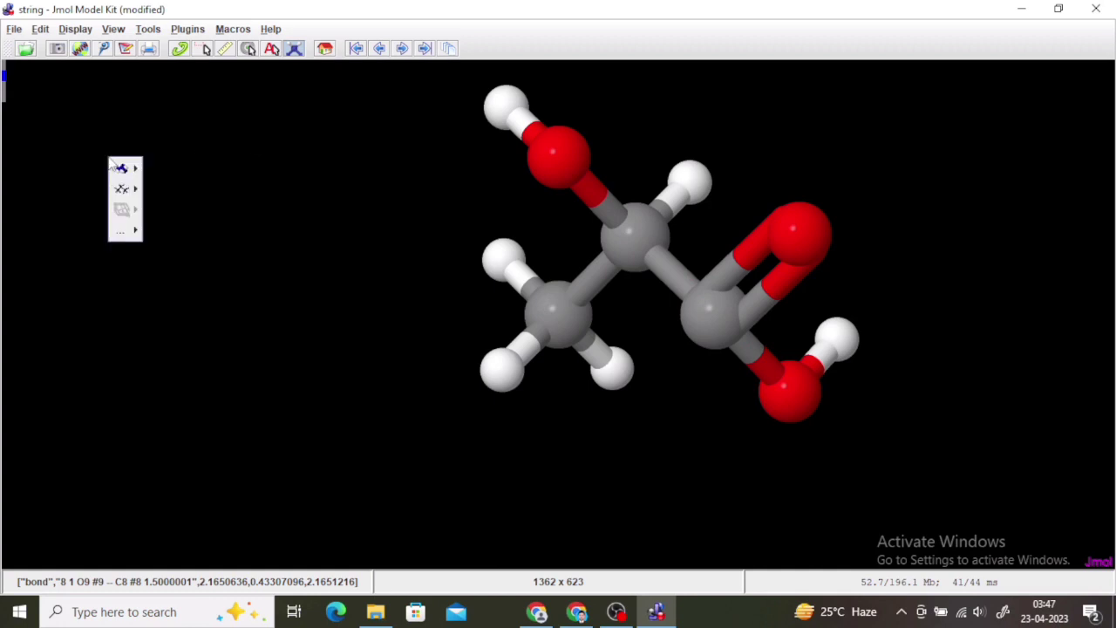
mouse_move(136, 229)
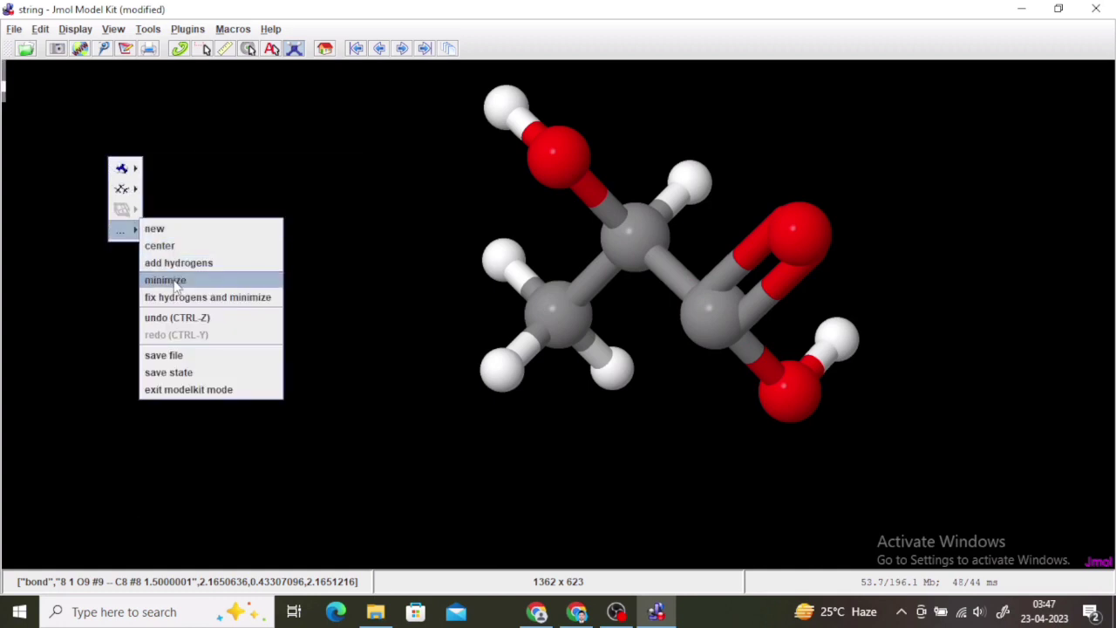
click(172, 281)
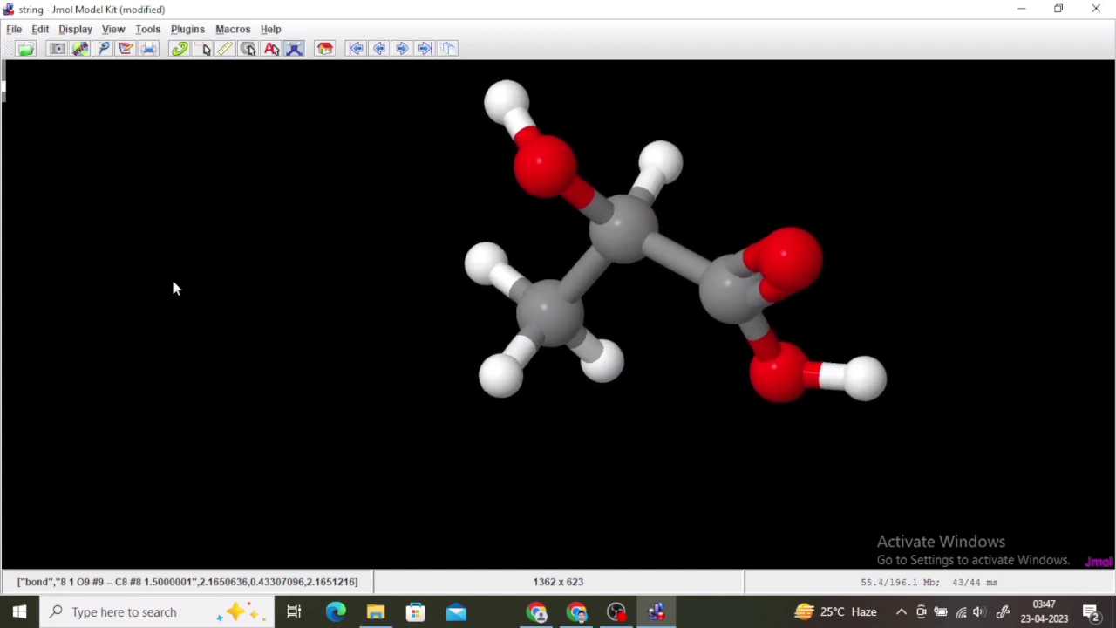
click(930, 167)
mouse_move(952, 198)
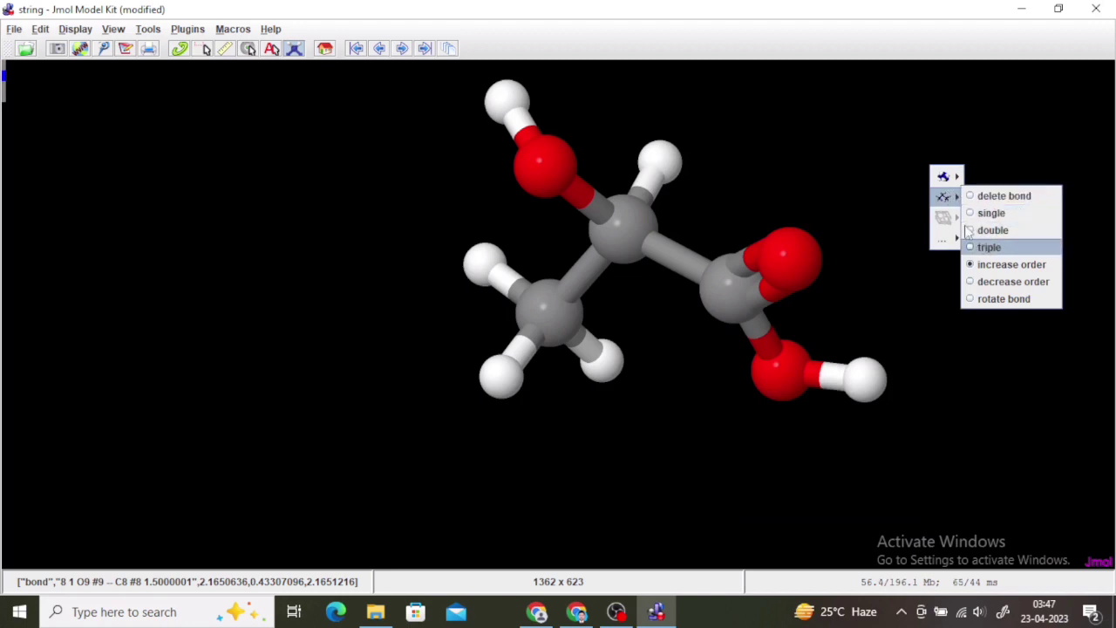
mouse_move(956, 240)
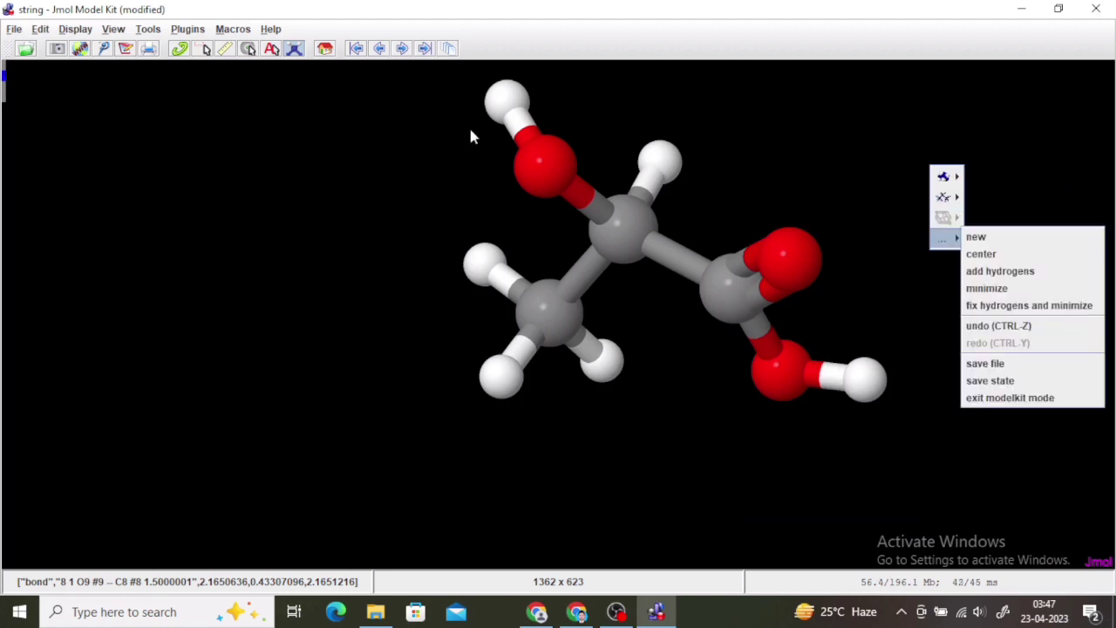
click(173, 144)
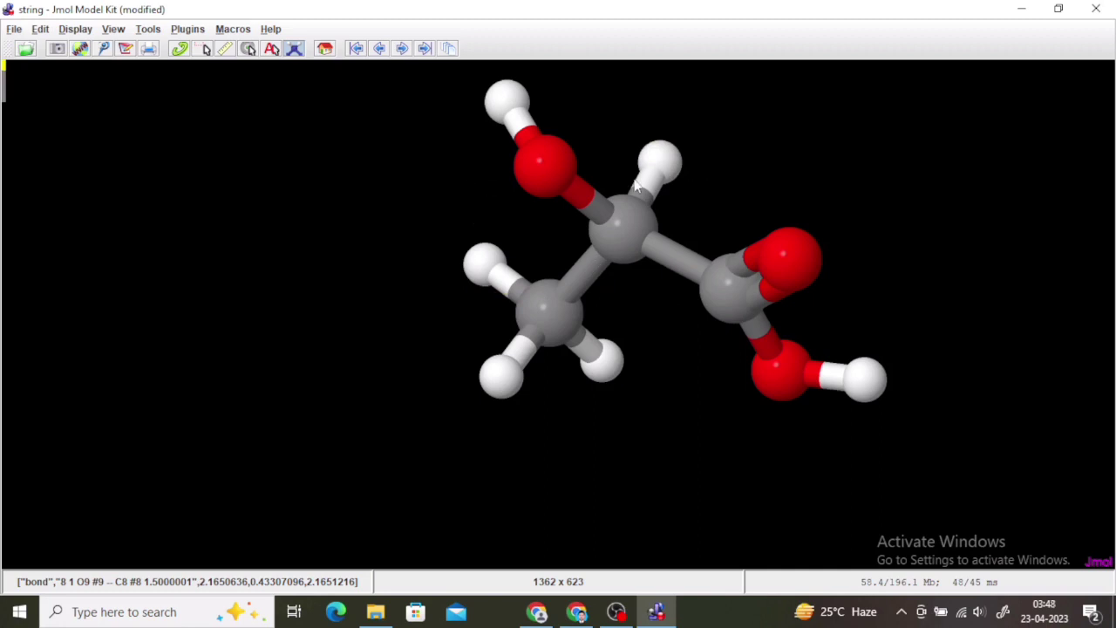
Set the model kit element to H and replace the hydroxyl oxygen on the middle carbon with hydrogen
click(61, 109)
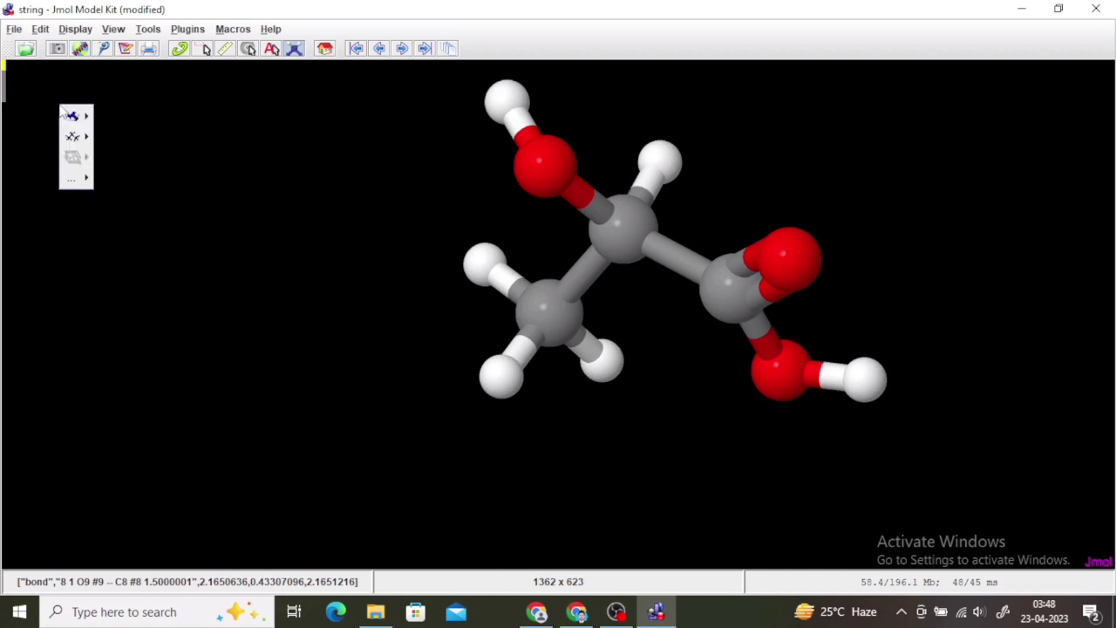
mouse_move(72, 115)
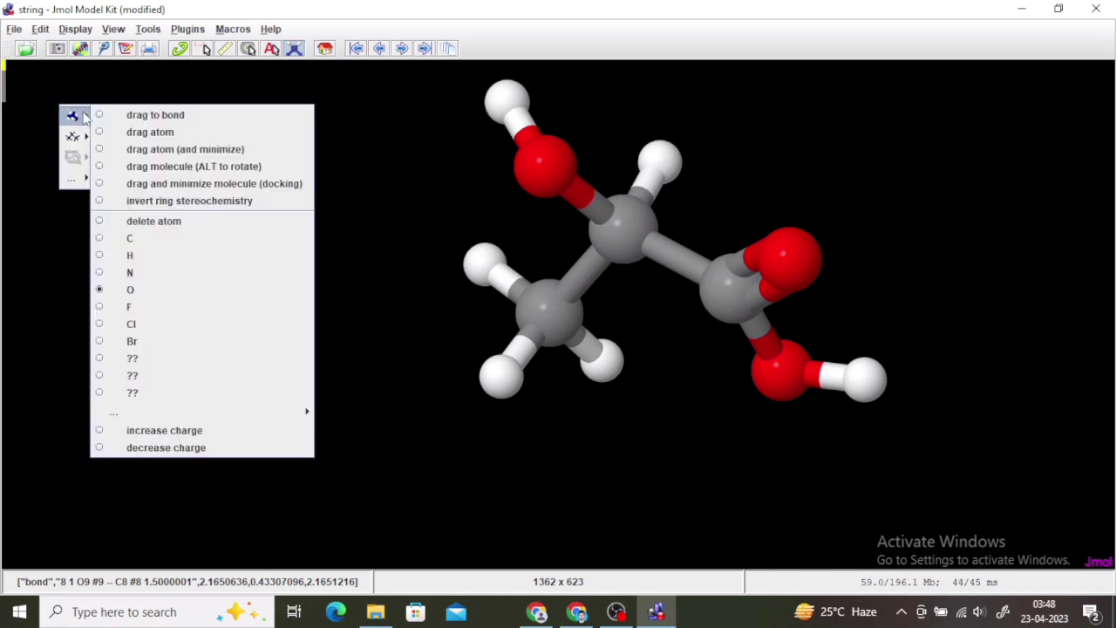
click(133, 254)
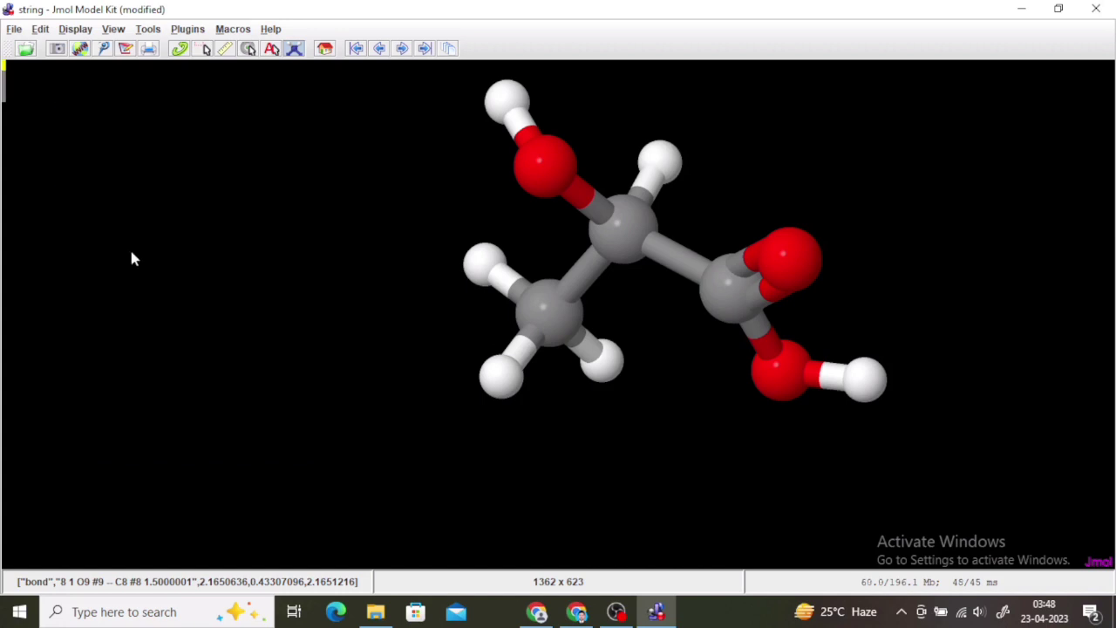
click(535, 171)
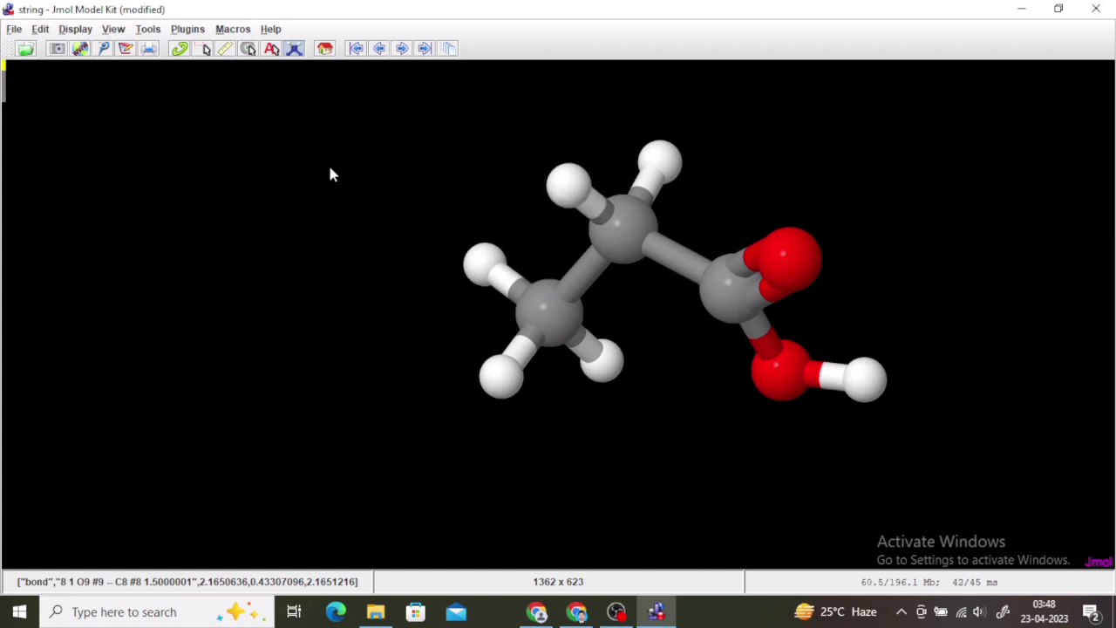
Set the model kit element to O and replace the upper hydrogen on the middle carbon with oxygen
click(128, 183)
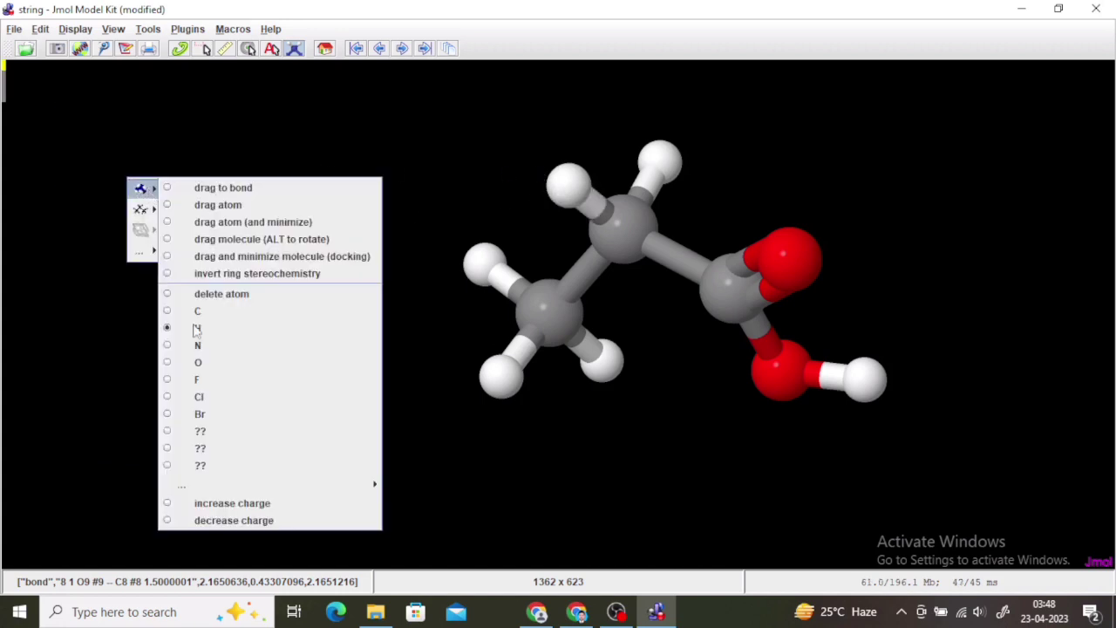
mouse_move(155, 189)
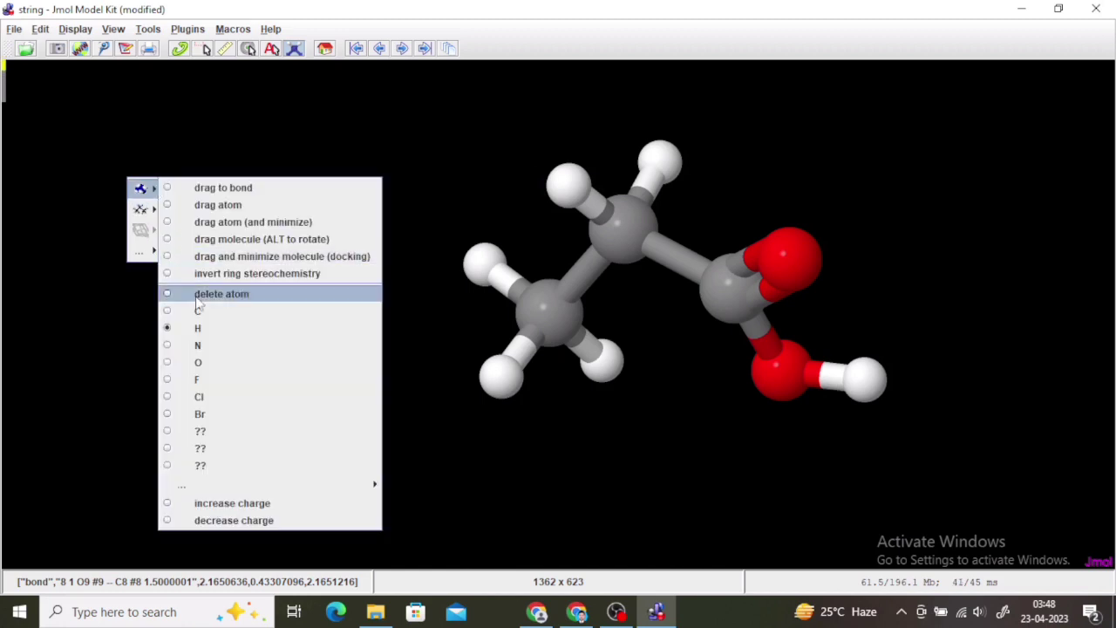
click(197, 362)
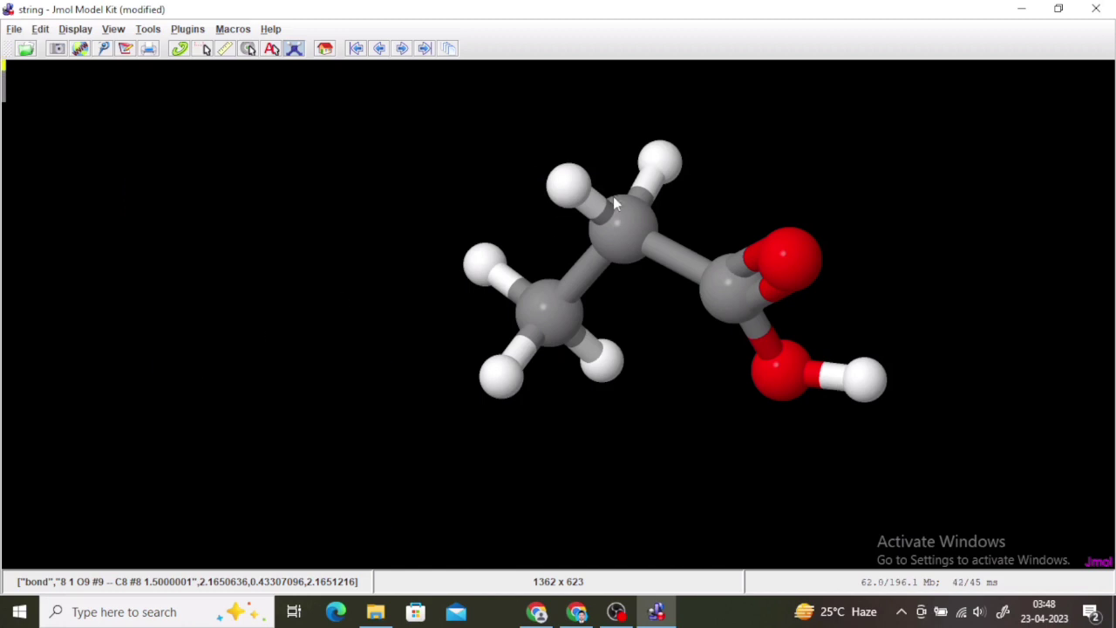
click(660, 158)
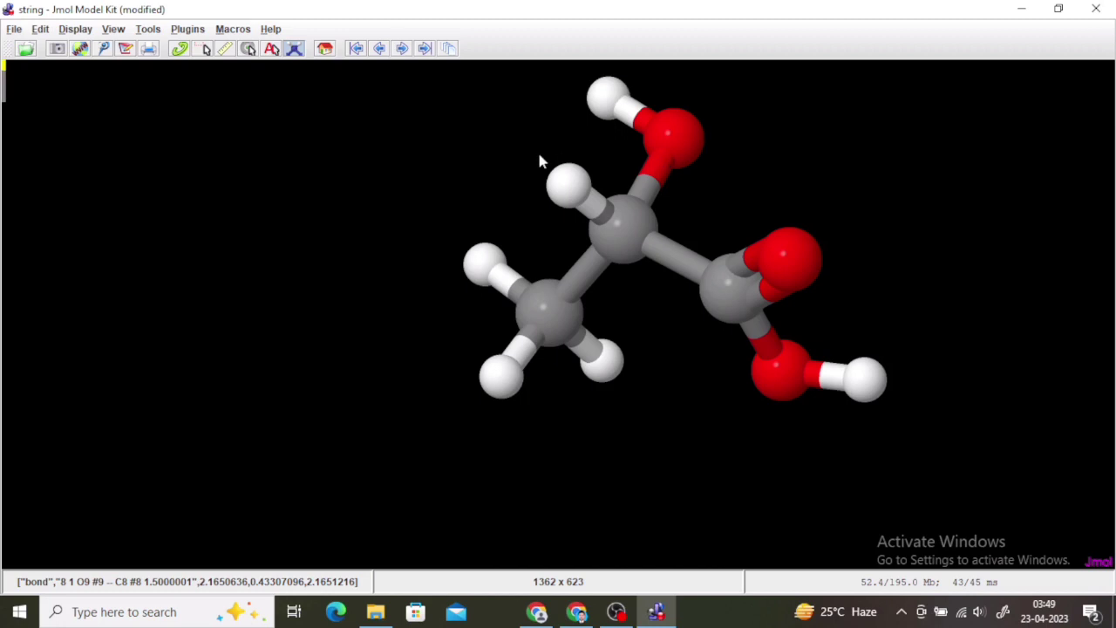
Run the command "draw pointgroup" in the script console and close the console to inspect the molecule
click(14, 30)
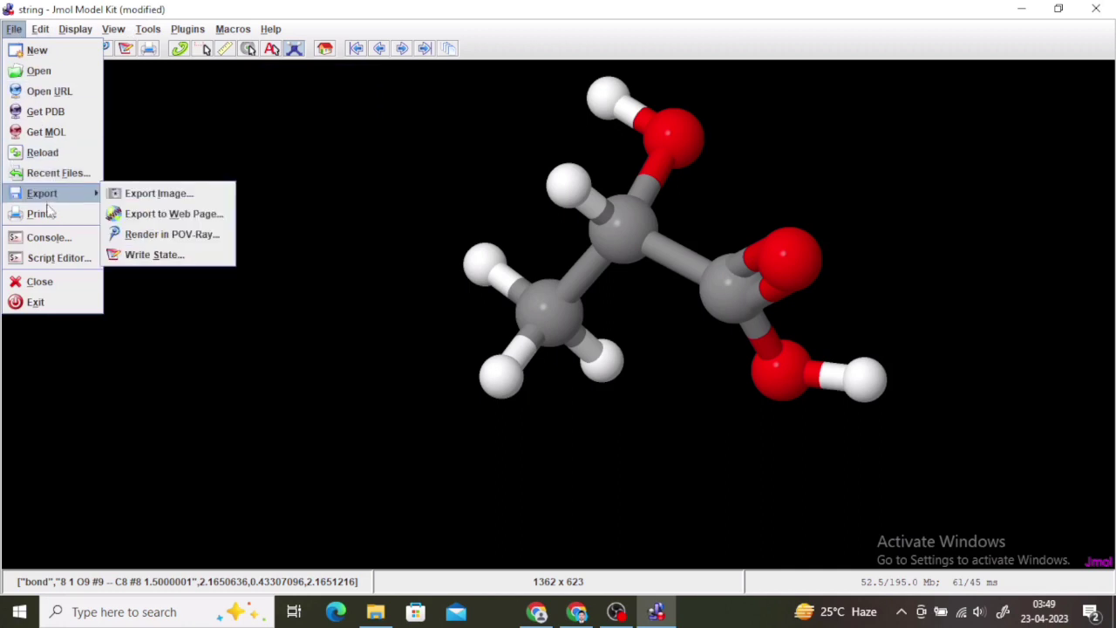
click(43, 238)
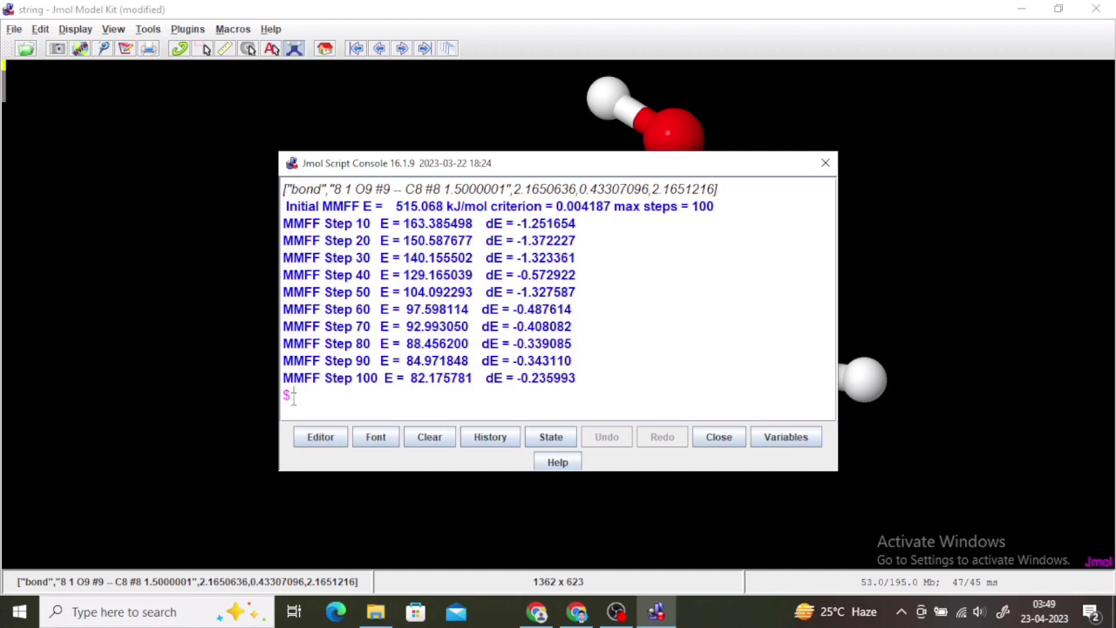
text(draw pointgroup)
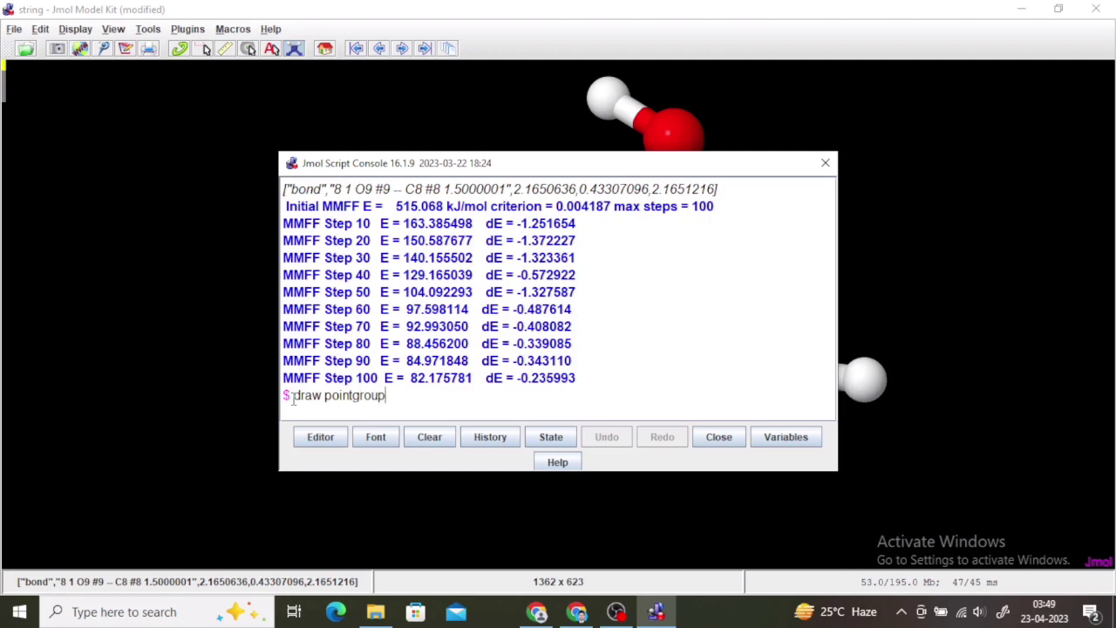
key(Return)
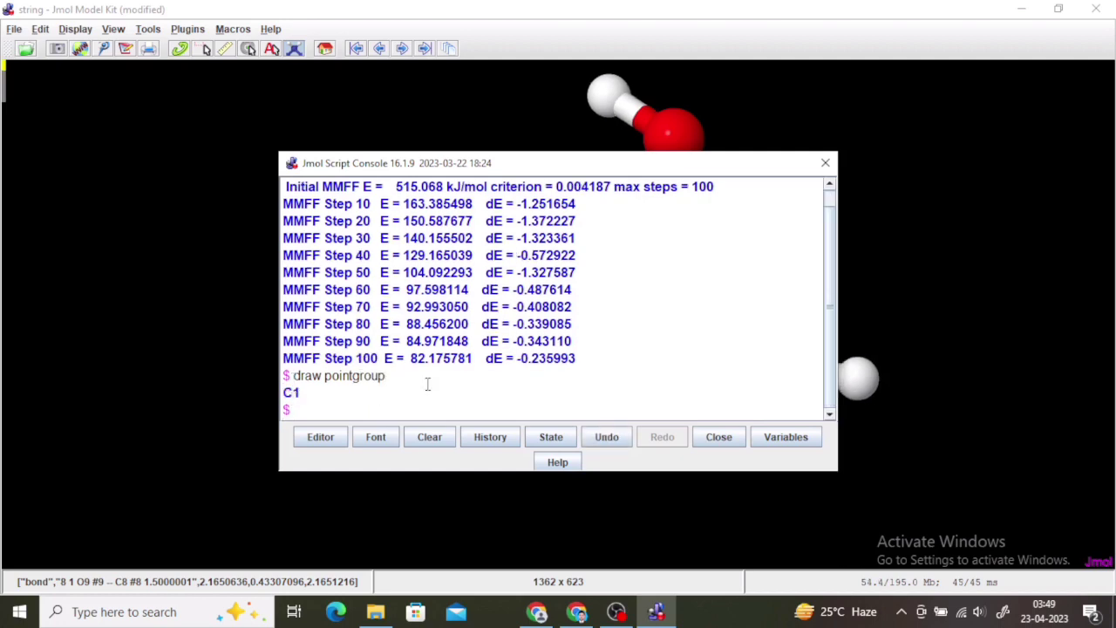
click(826, 164)
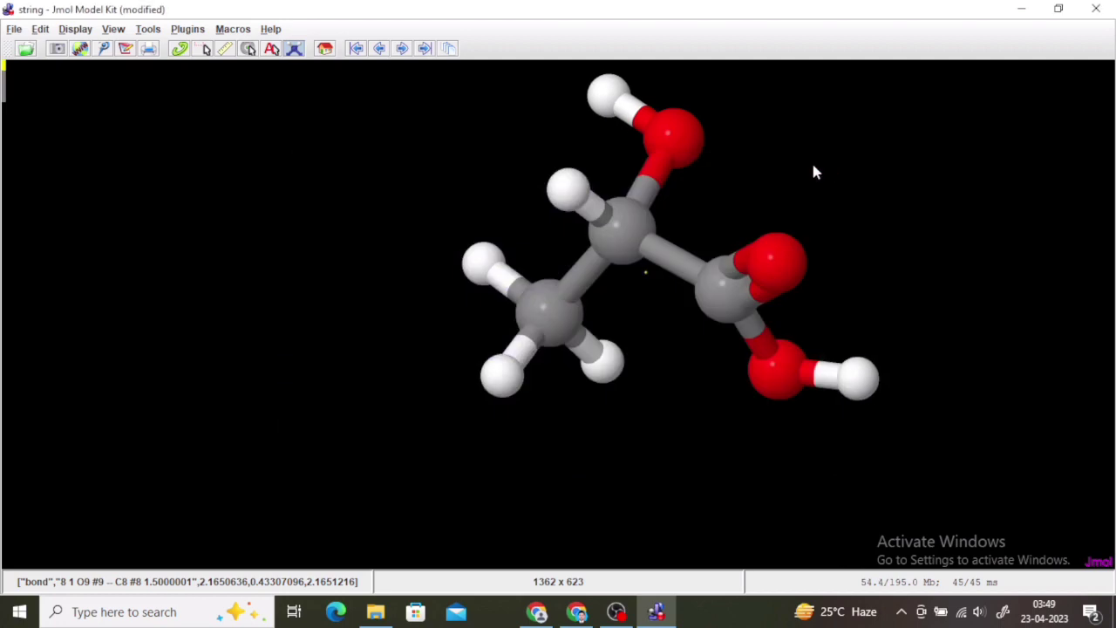
drag(816, 250, 804, 195)
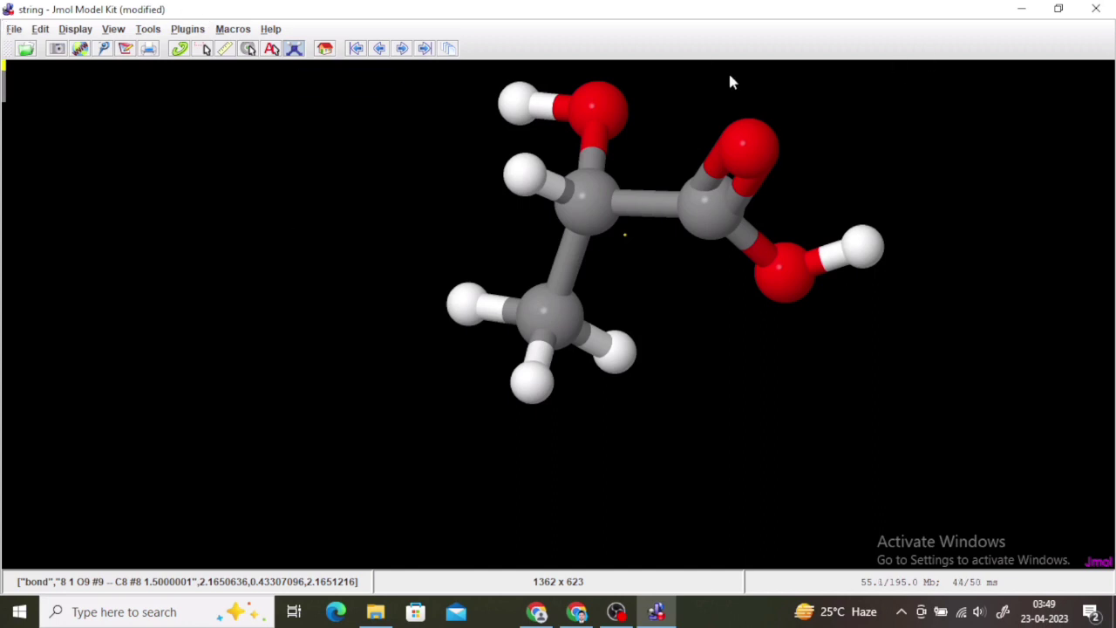
Open a new empty Jmol window, close the old model kit window, and maximize the new one
click(14, 29)
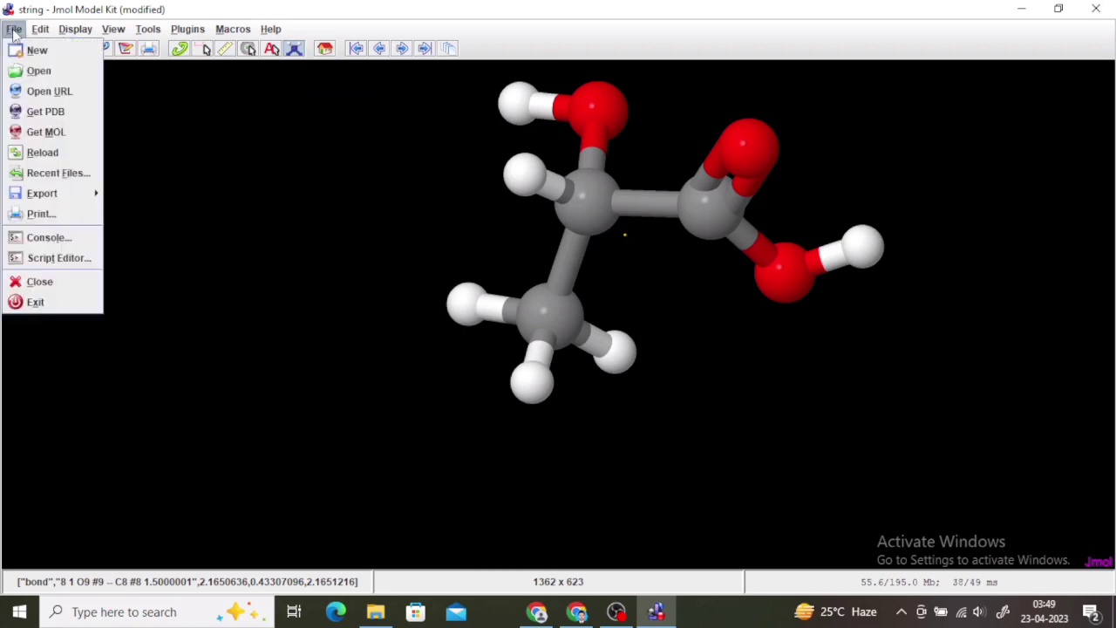
click(35, 48)
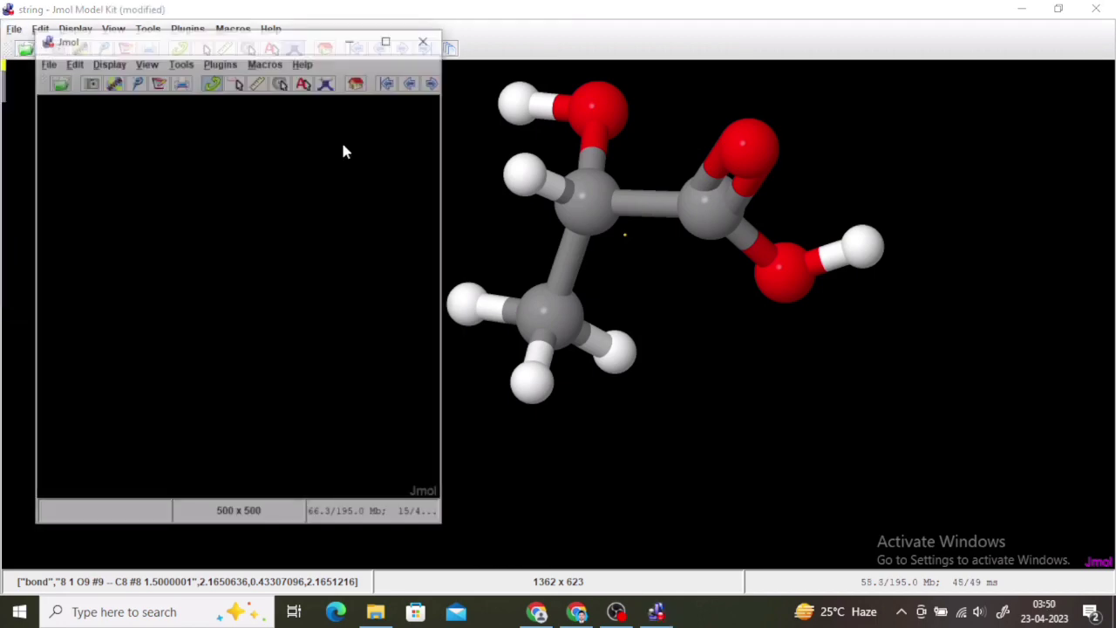
click(1095, 15)
click(1098, 16)
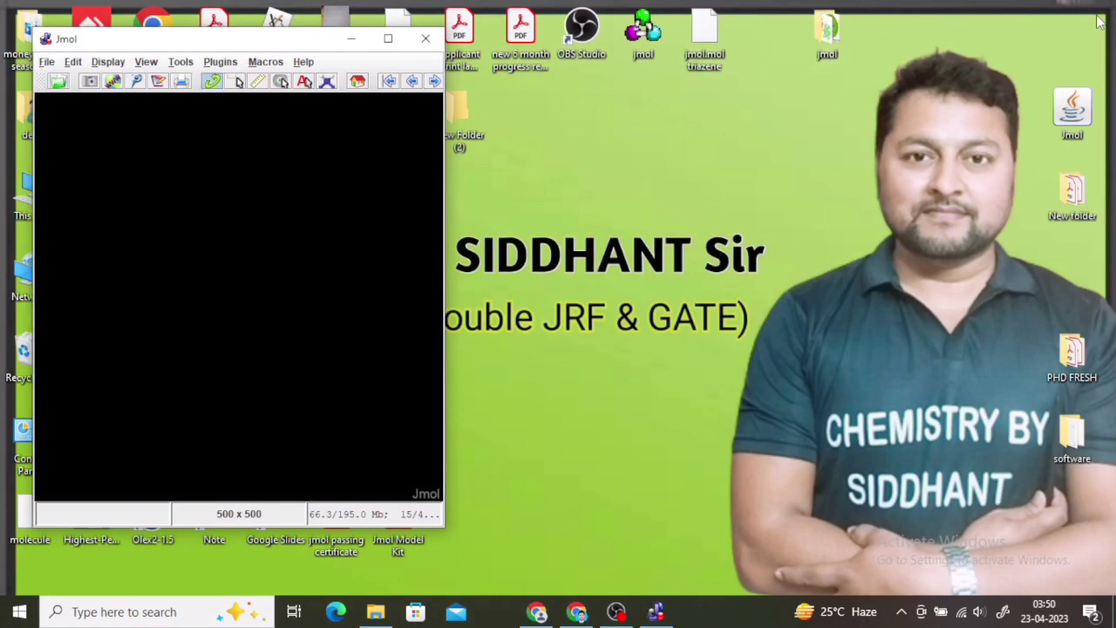
click(387, 38)
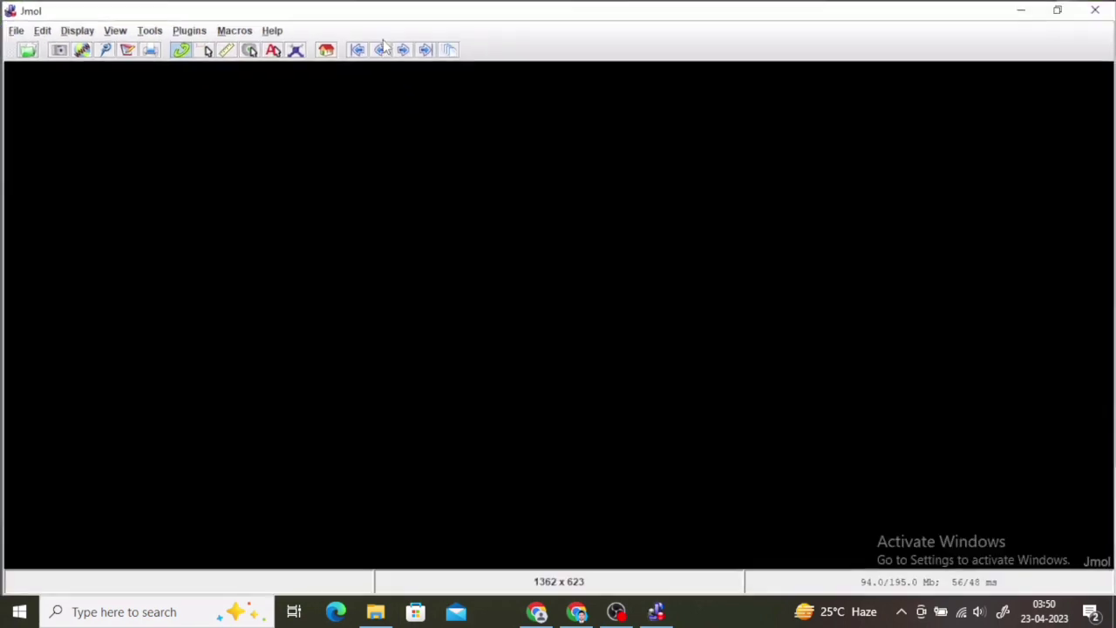
Load the molecule benzene by its compound name
click(14, 30)
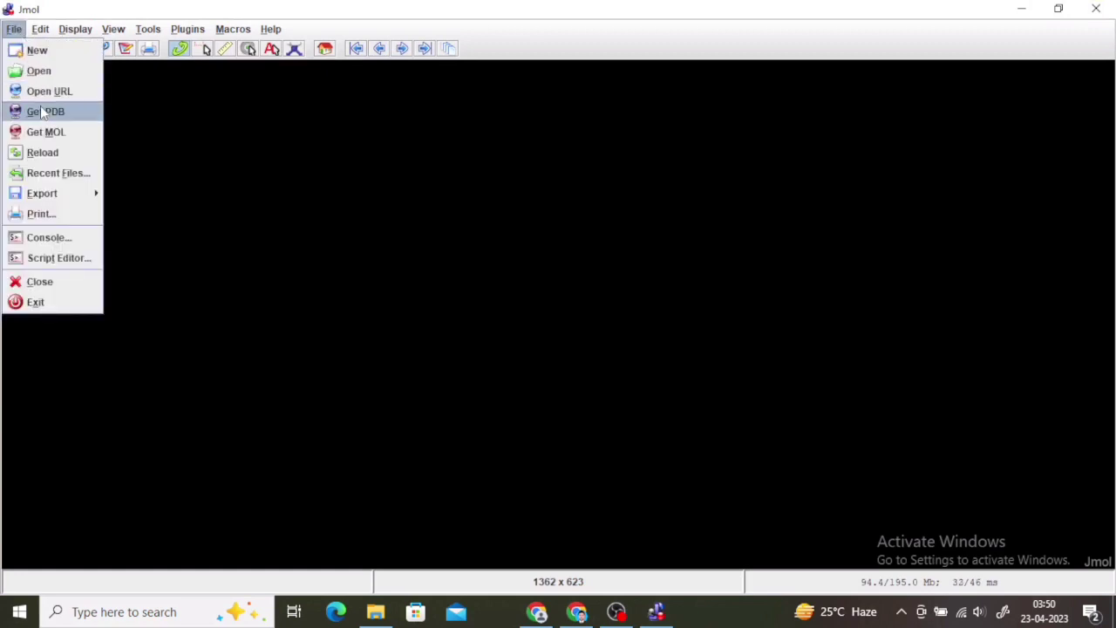
click(52, 131)
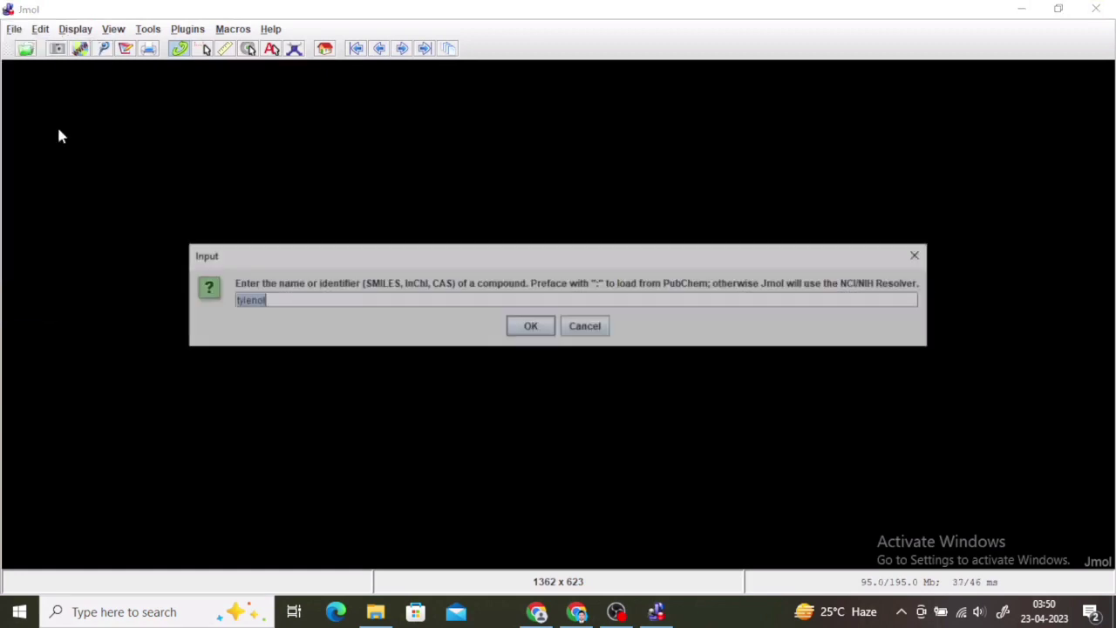
text(b)
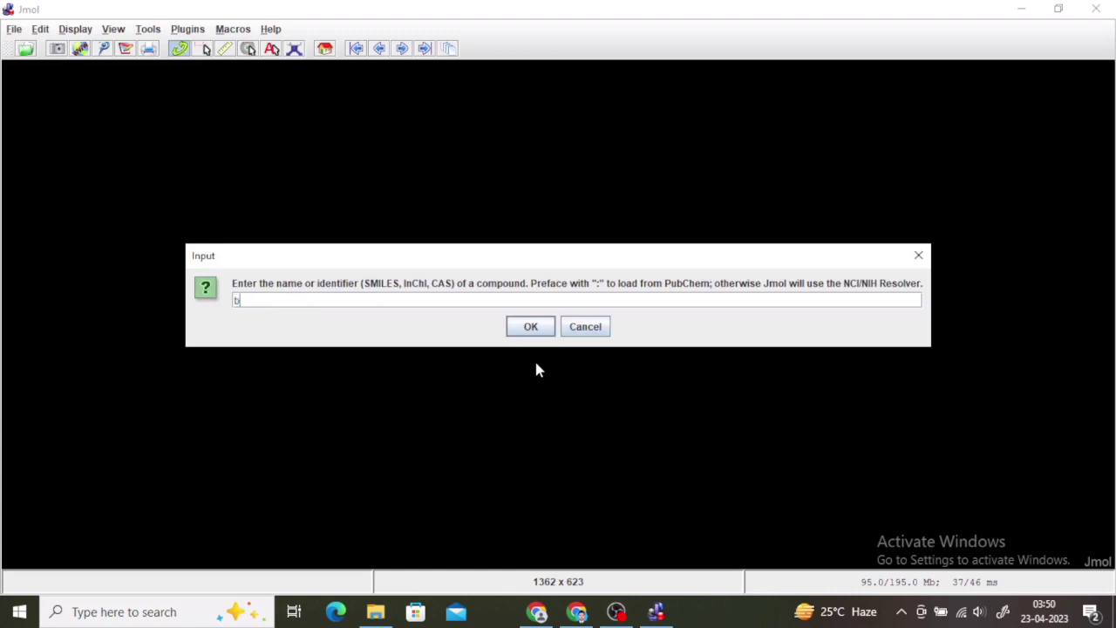
text(enzene)
click(528, 329)
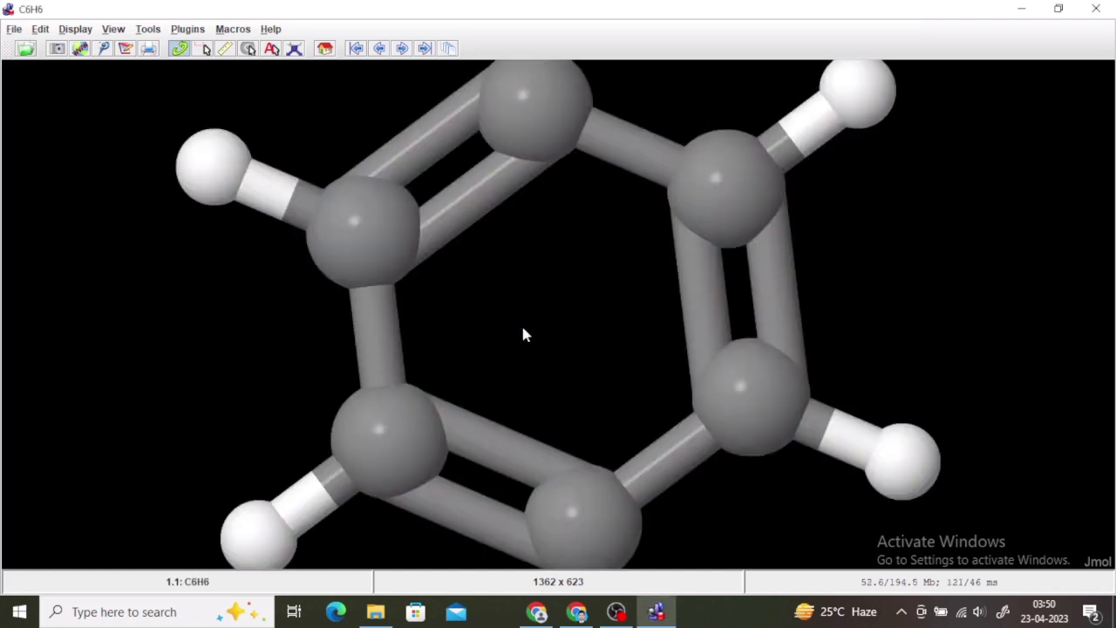
Shrink and tilt the benzene ring to show the whole molecule at an angle, and open the script console
drag(1103, 349, 1105, 327)
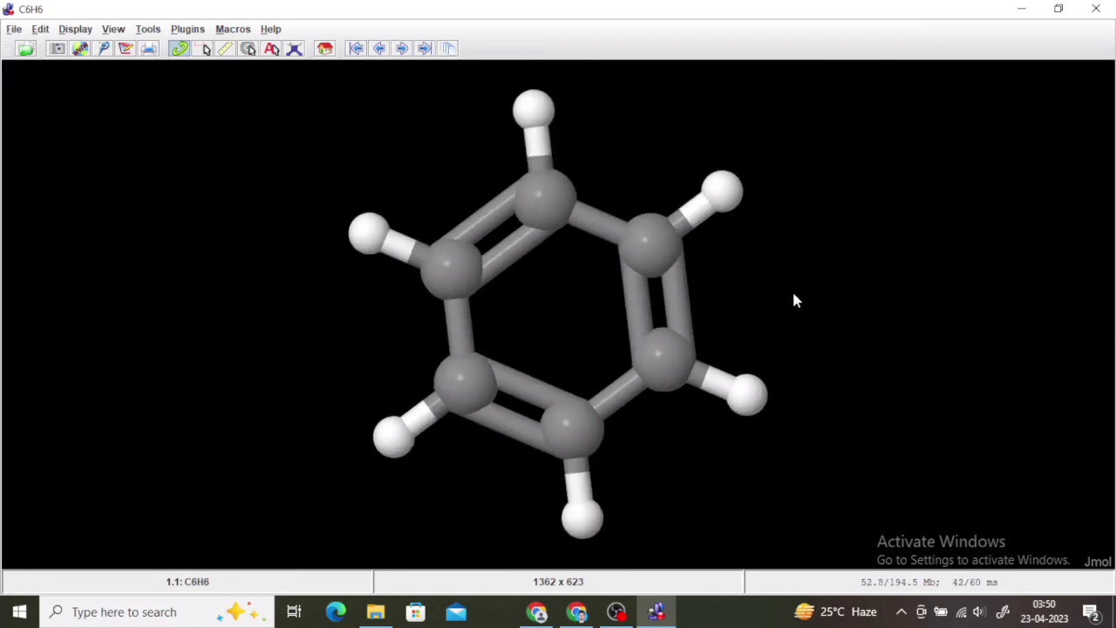
drag(747, 305, 733, 215)
drag(752, 279, 766, 226)
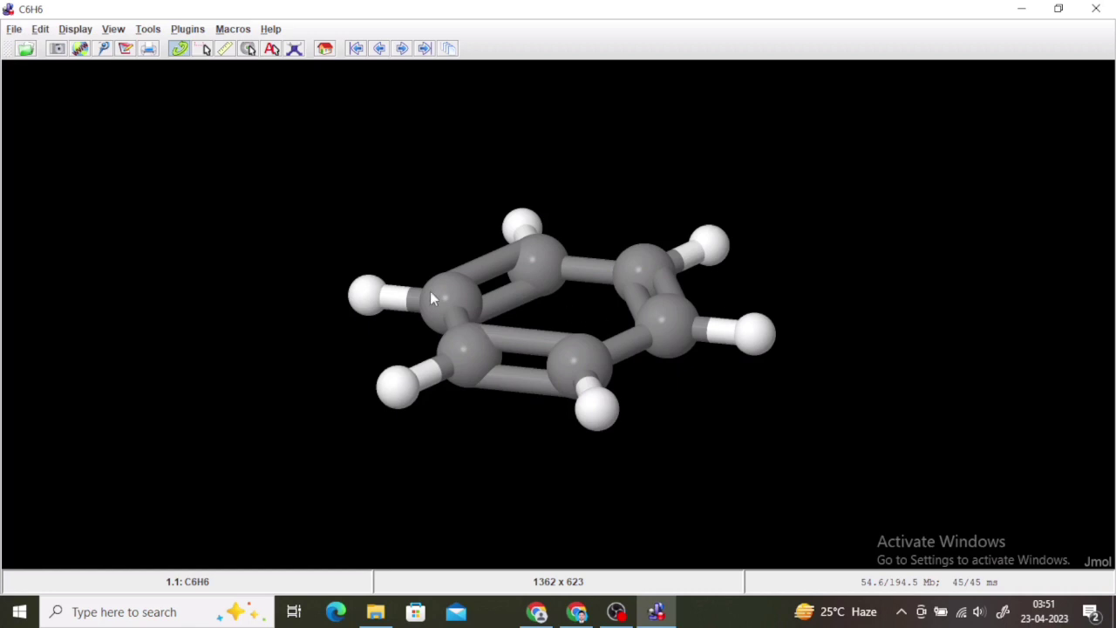
click(14, 31)
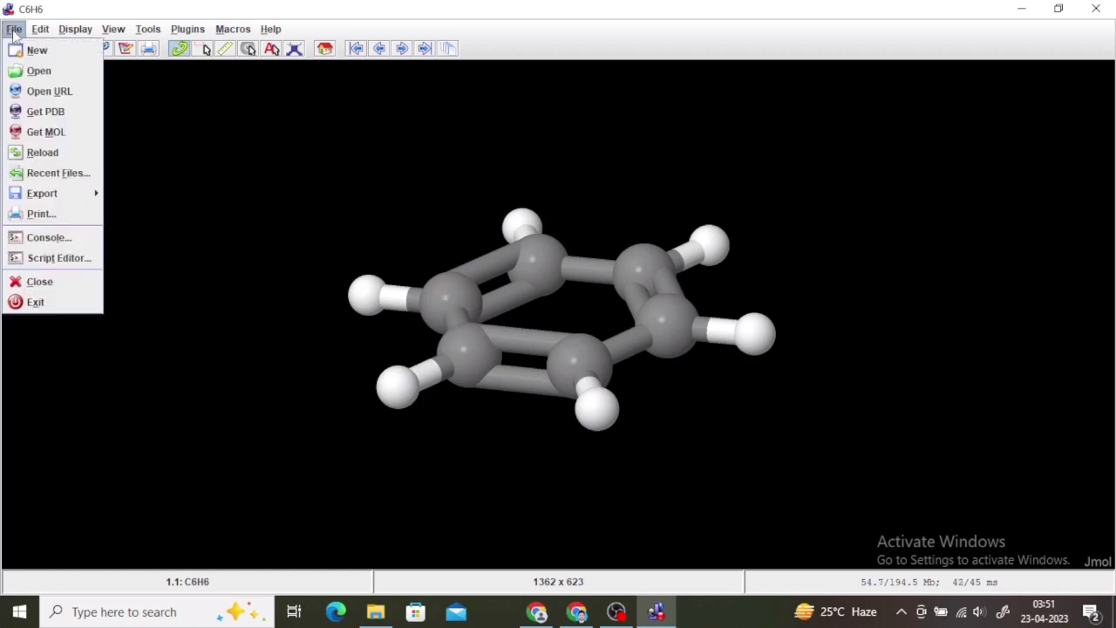
click(50, 238)
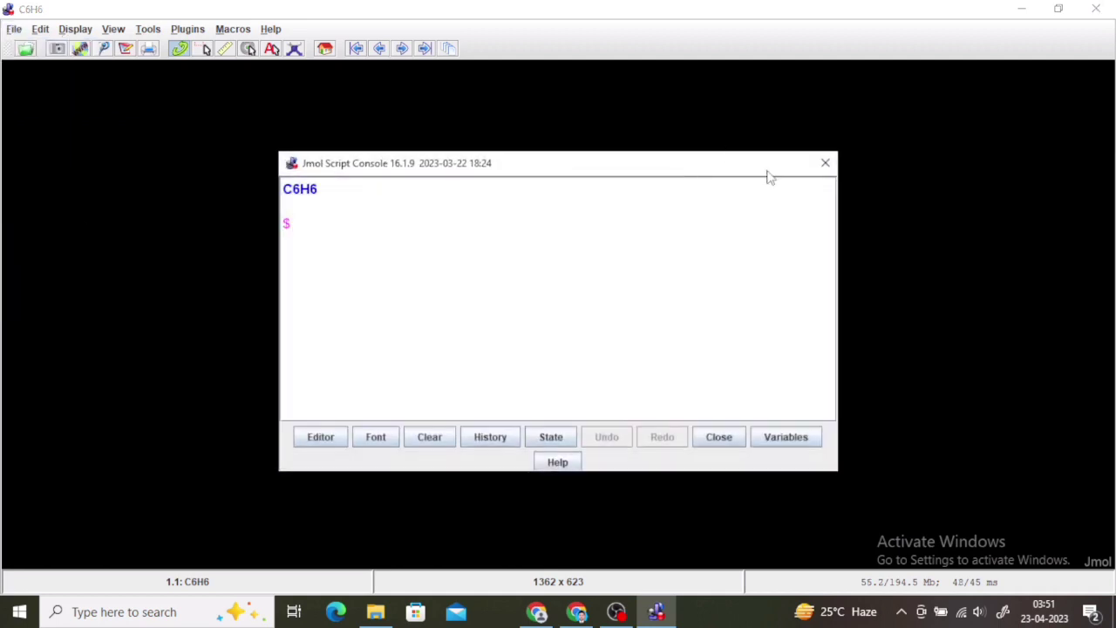
Switch to File Explorer, open New Text Document from the software folder, and examine its list of Jmol console commands
click(1022, 13)
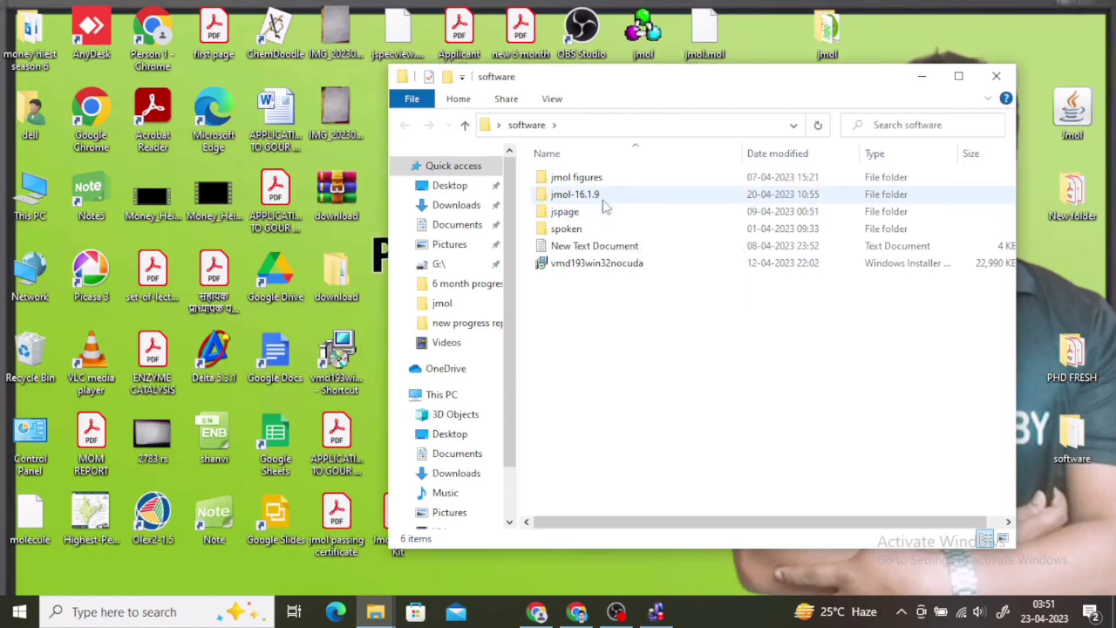
double_click(602, 200)
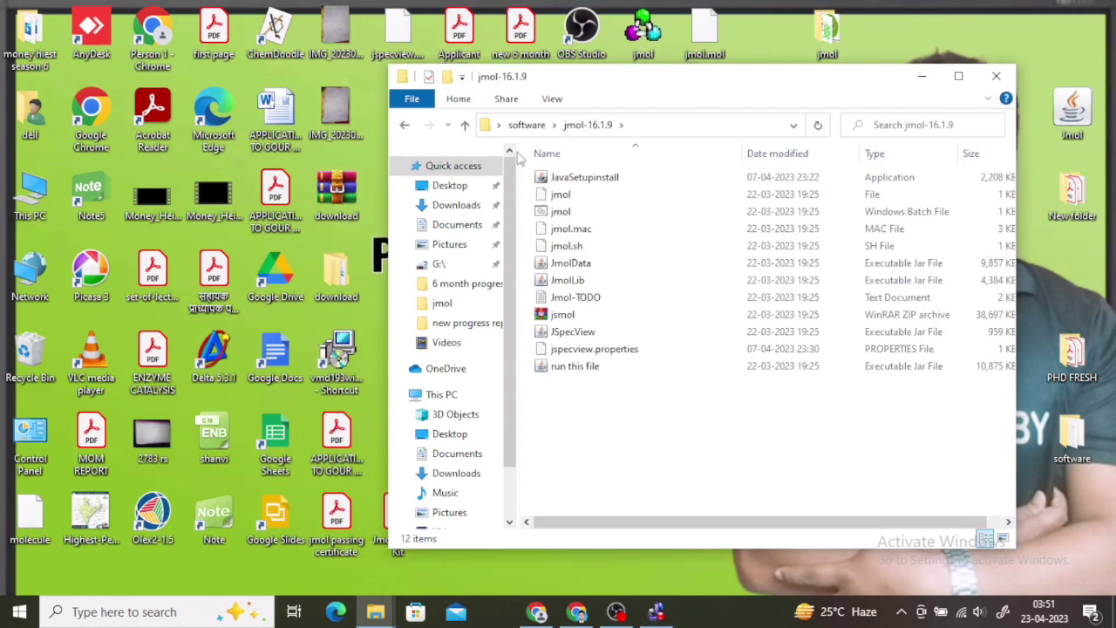
click(464, 124)
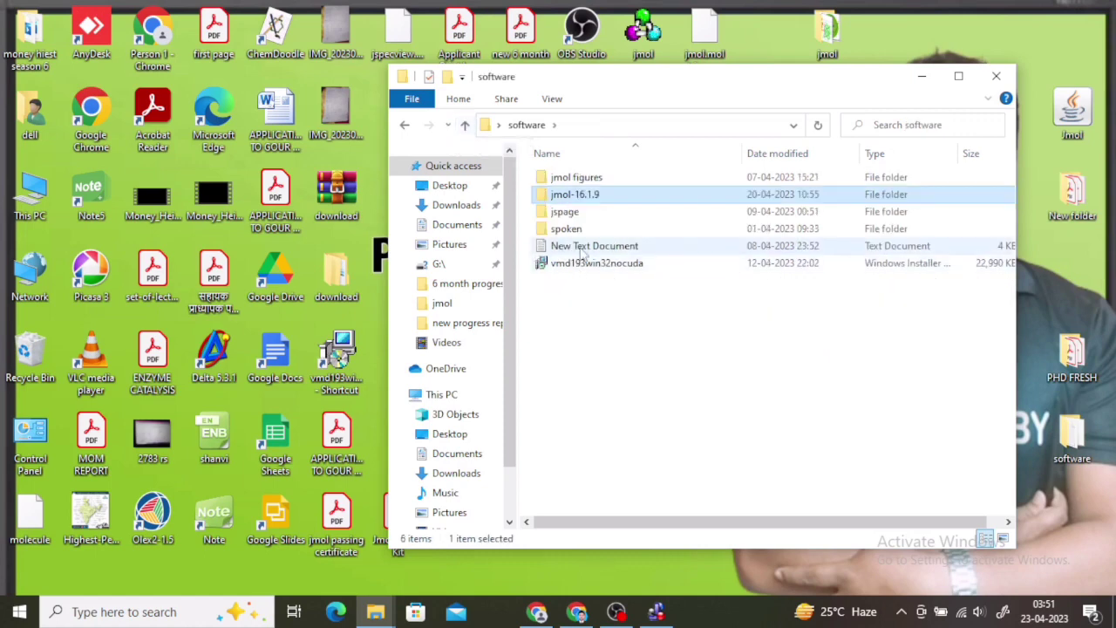
click(586, 248)
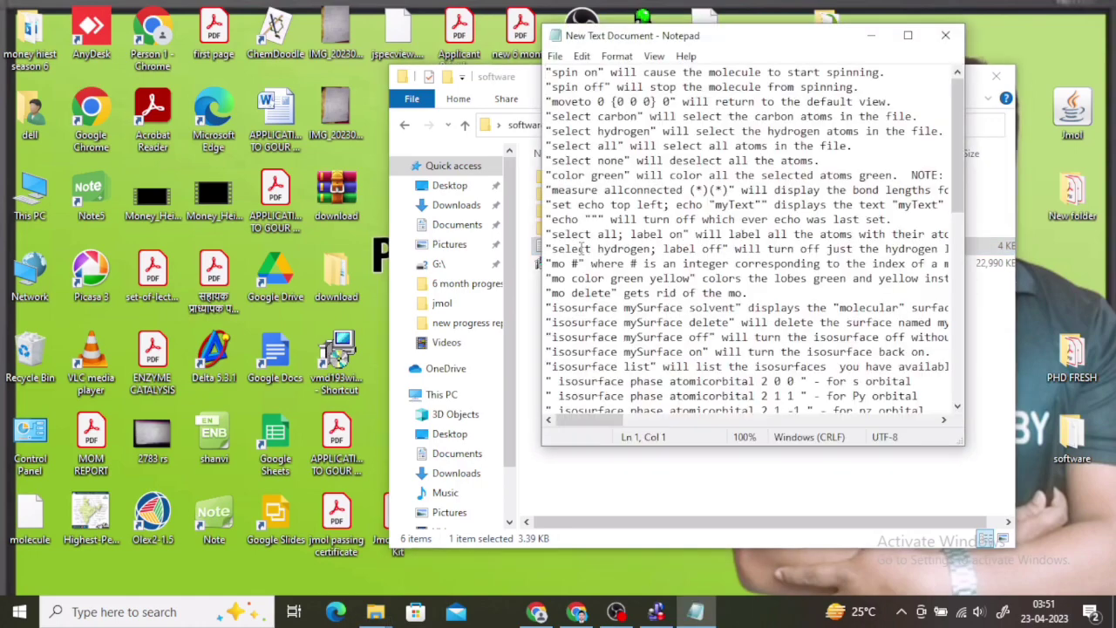
click(907, 36)
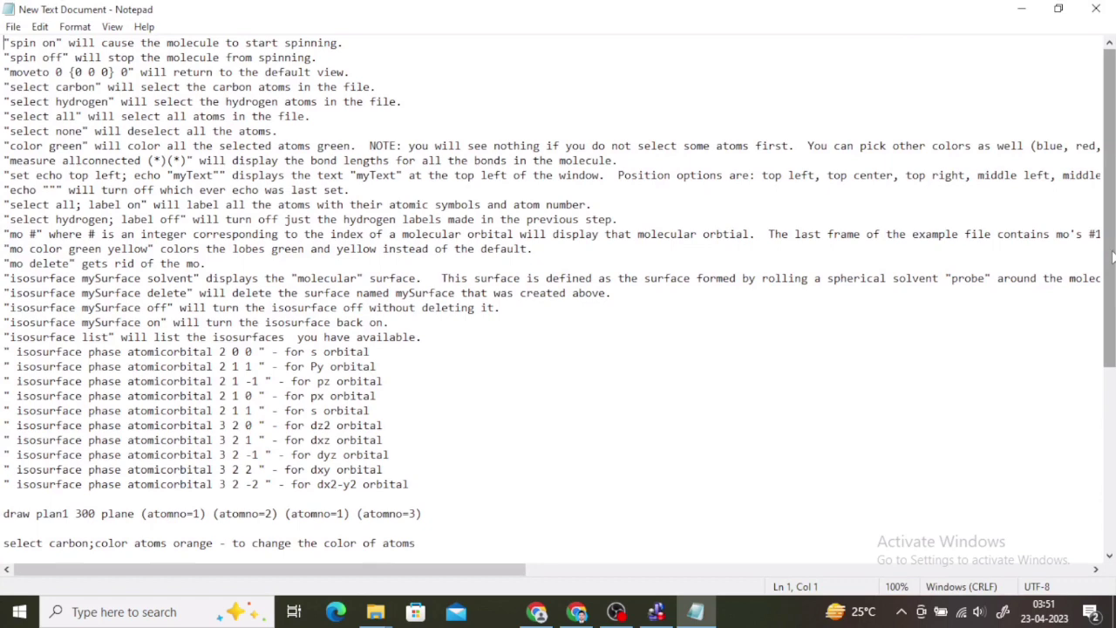
drag(1112, 290, 1112, 476)
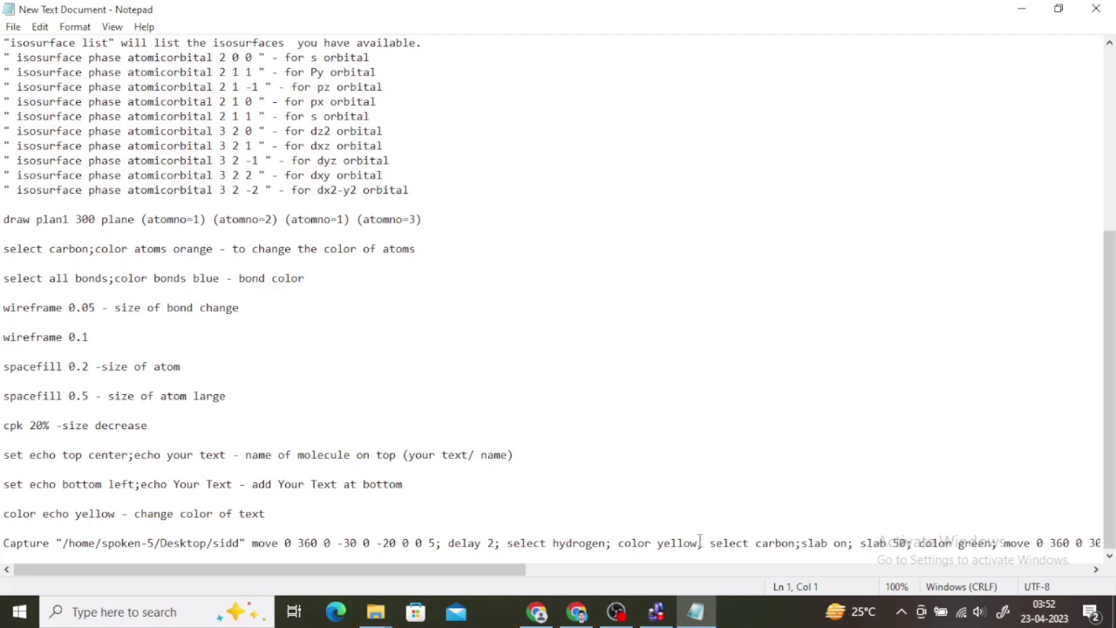
drag(1113, 424, 1111, 238)
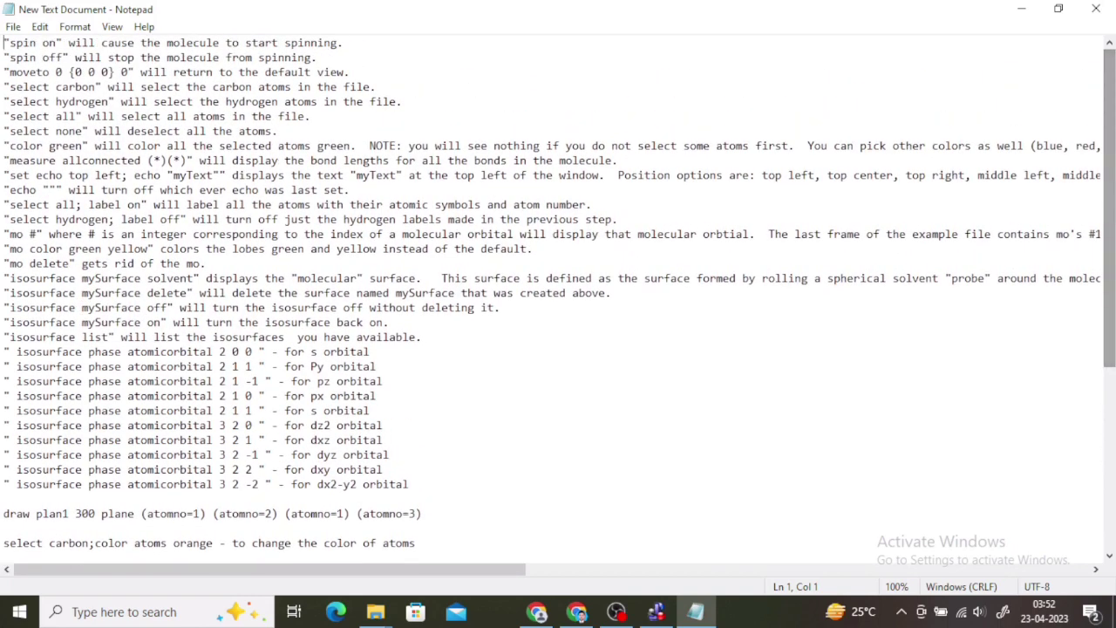
click(1026, 15)
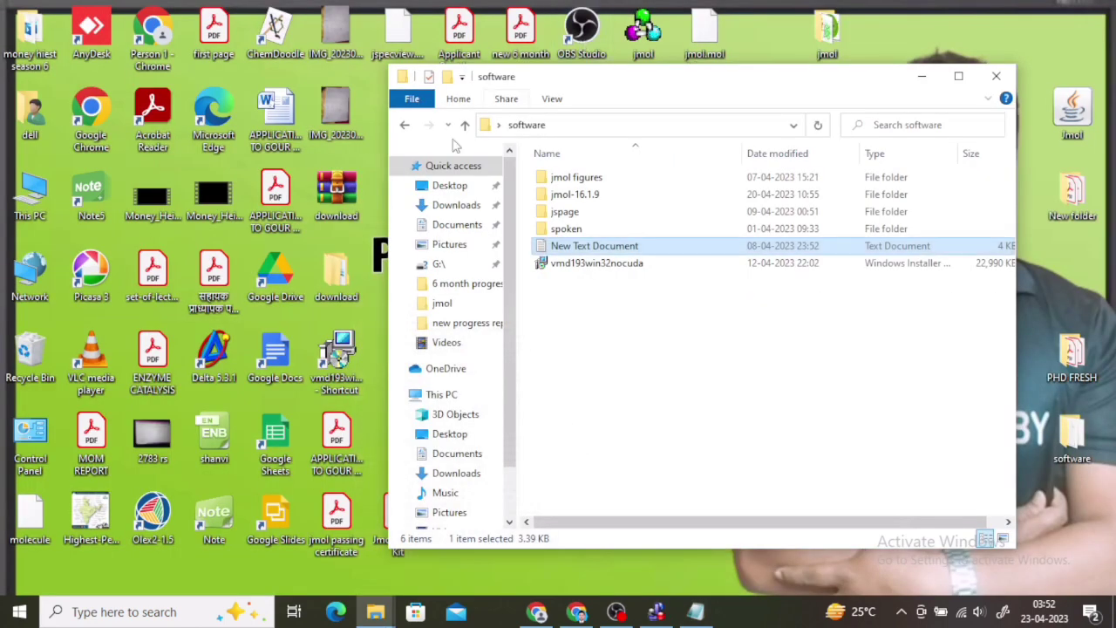
Switch back to Jmol and enter the command text "lcaocartoon create sp2a" at the script console prompt
click(658, 613)
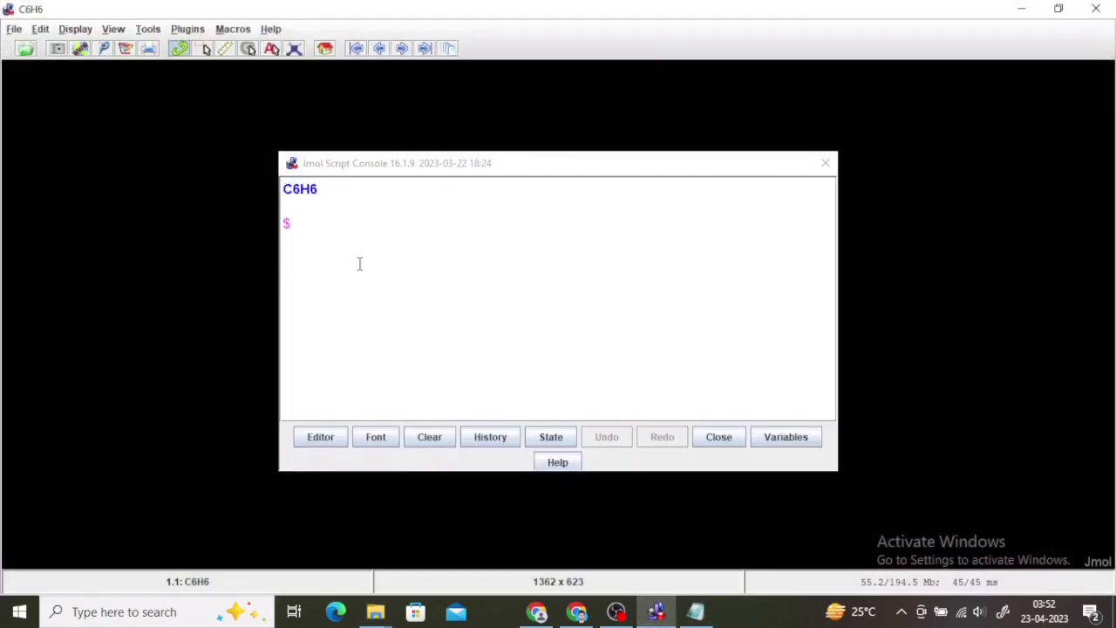
click(300, 220)
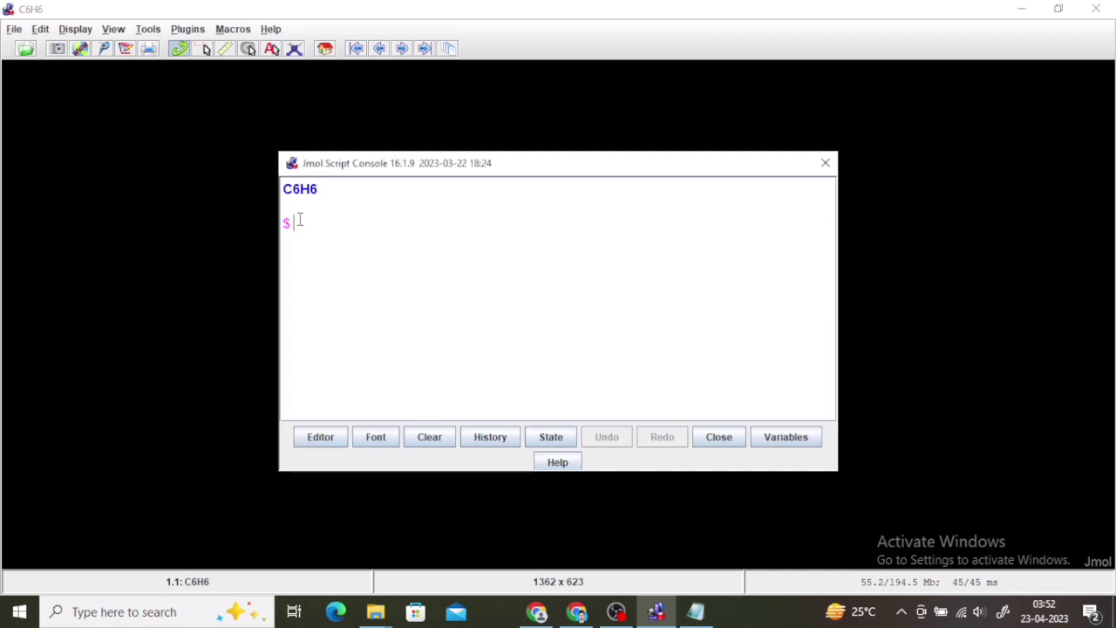
text(load)
key(BackSpace)
text(d)
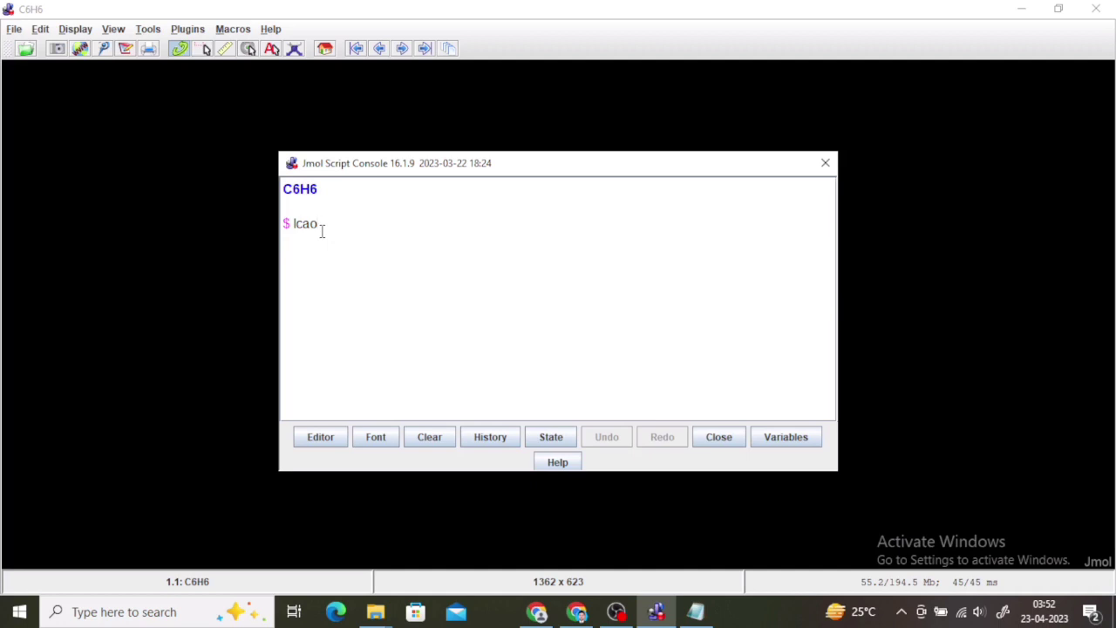
text(cartoon create sp2a)
Copy the console command "lcaocartoon create sp2a" into New Text Document in Notepad, on a new line below the dx2-y2 orbital entry
drag(293, 223, 445, 231)
key(ctrl+c)
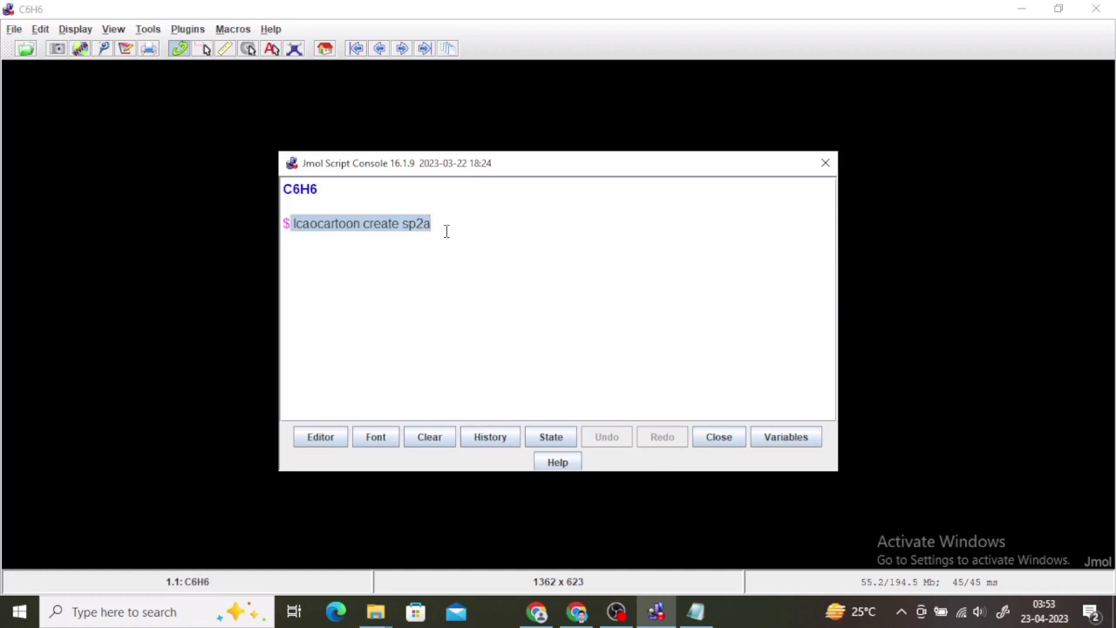
click(697, 615)
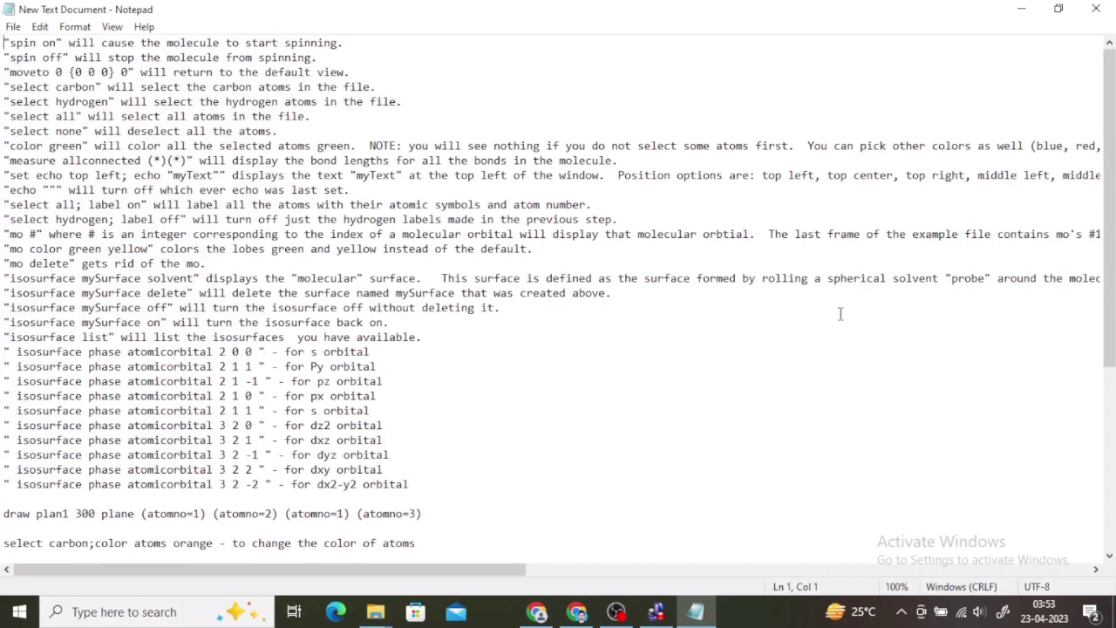
drag(1107, 255, 1107, 344)
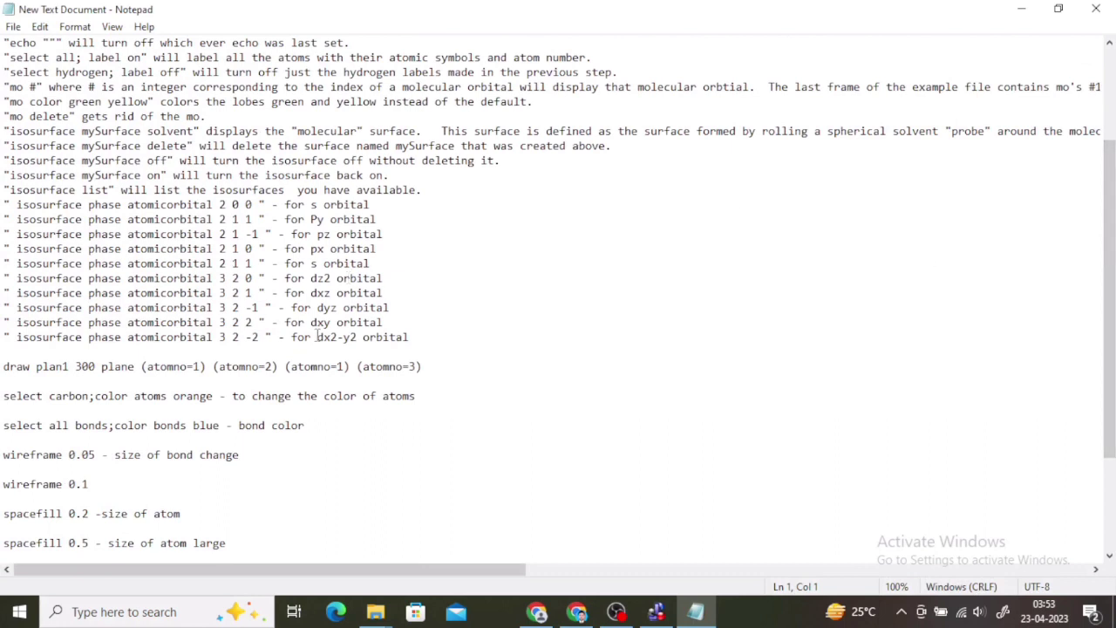
click(428, 333)
key(Return)
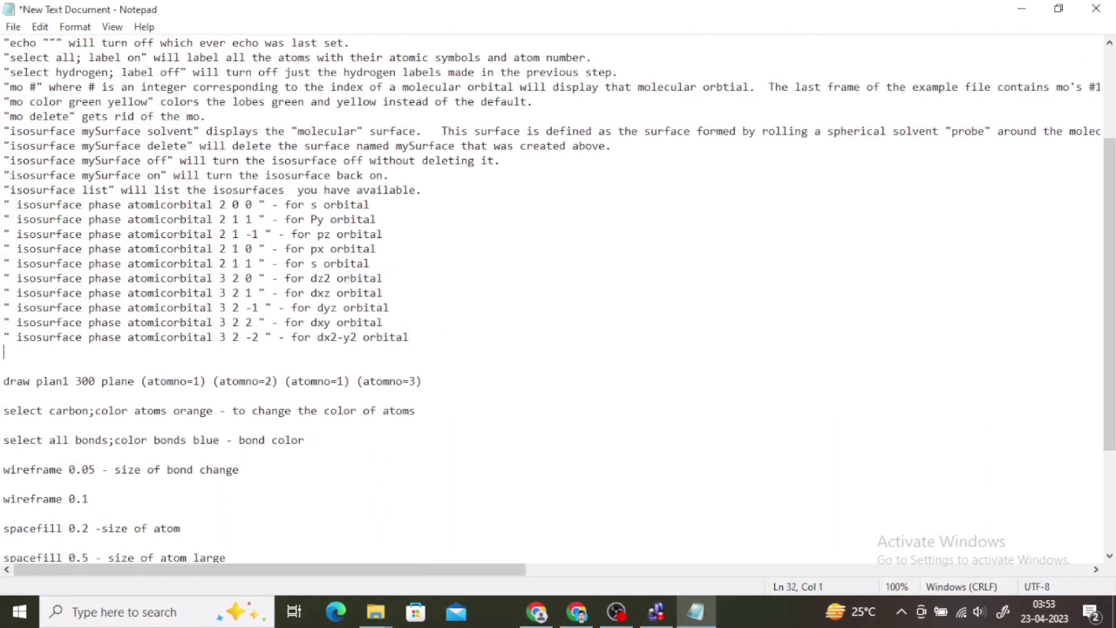
key(ctrl+v)
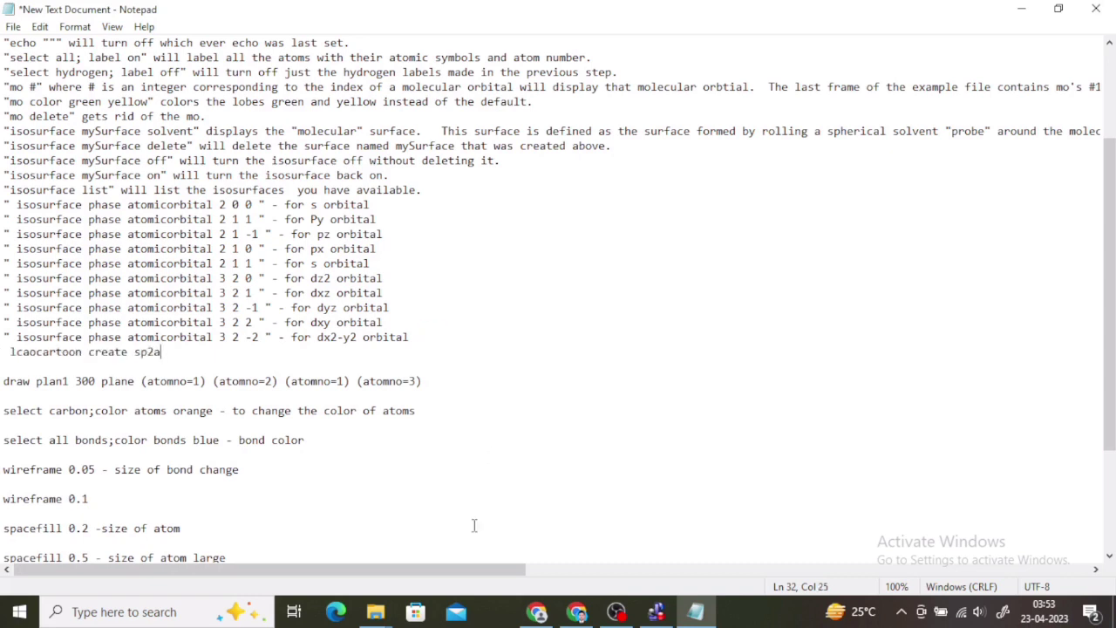
Switch back to Jmol, run "lcaocartoon create sp2a" in the script console, and tilt the benzene ring with the console moved aside
click(655, 611)
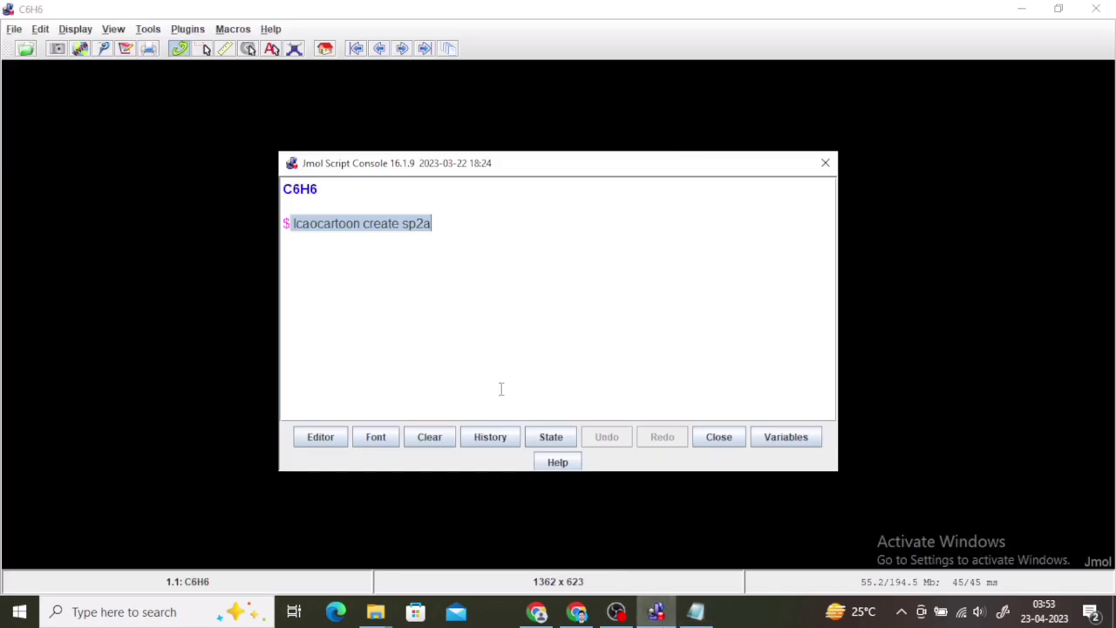
key(Return)
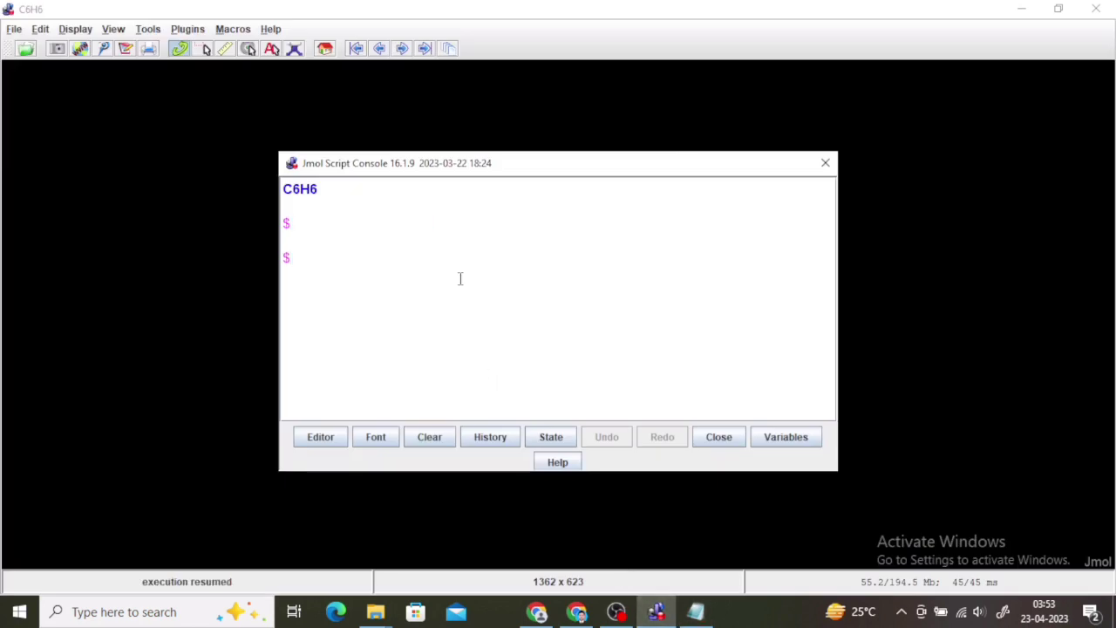
key(Up)
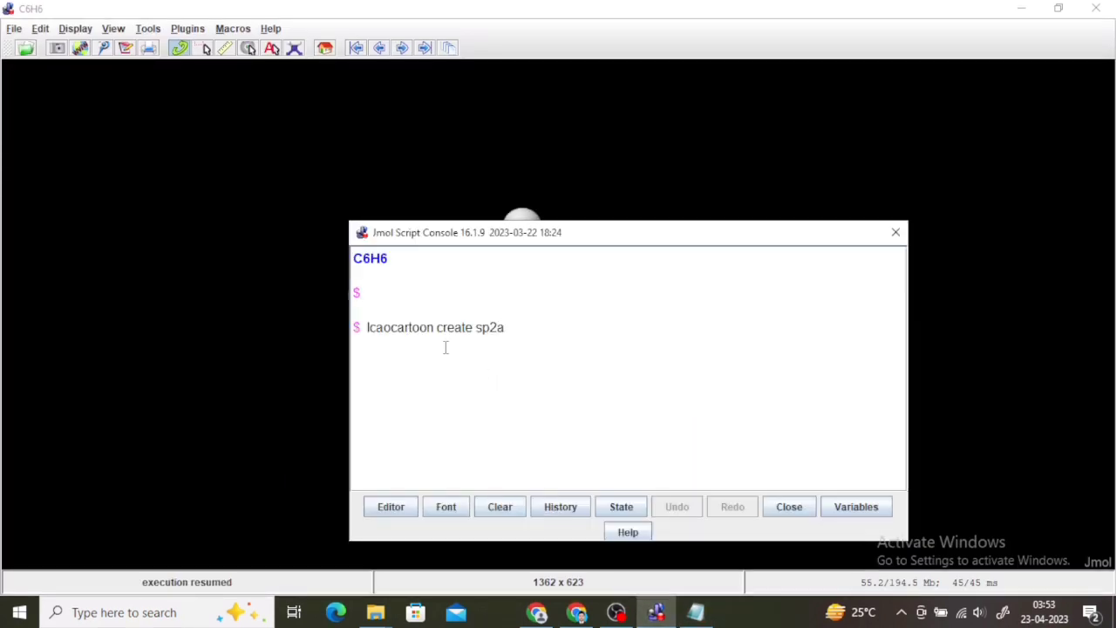
key(Return)
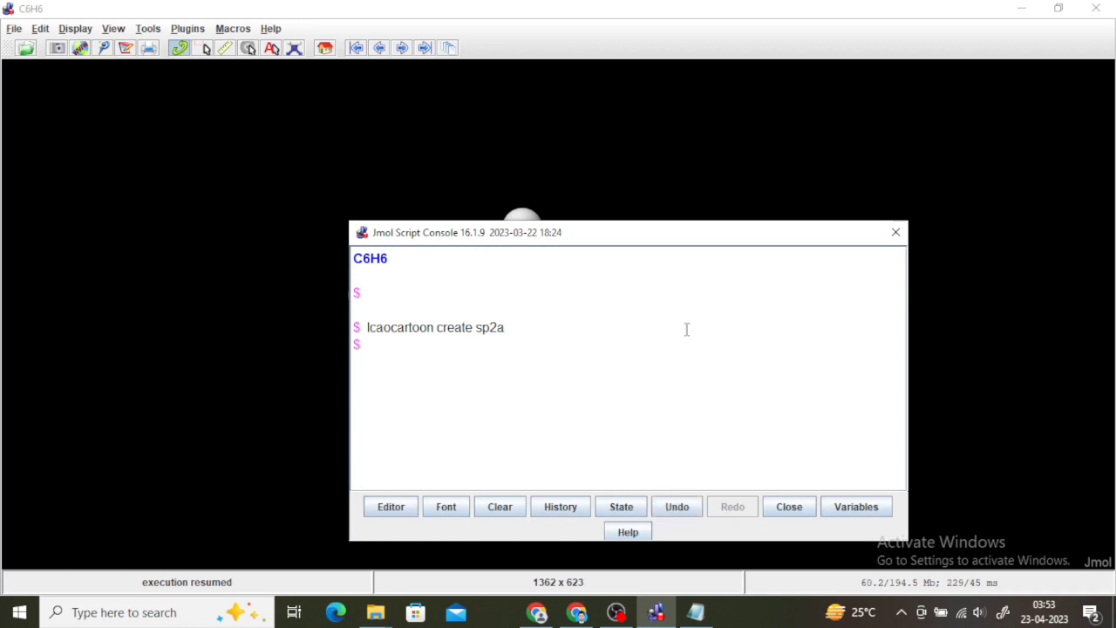
drag(755, 245, 832, 463)
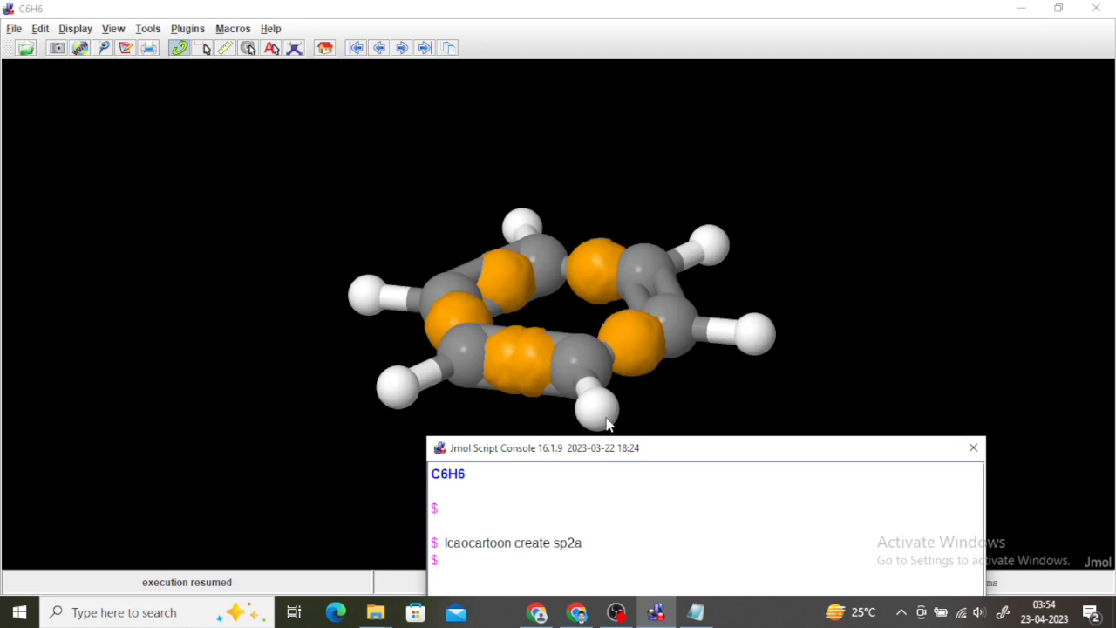
drag(781, 237, 780, 305)
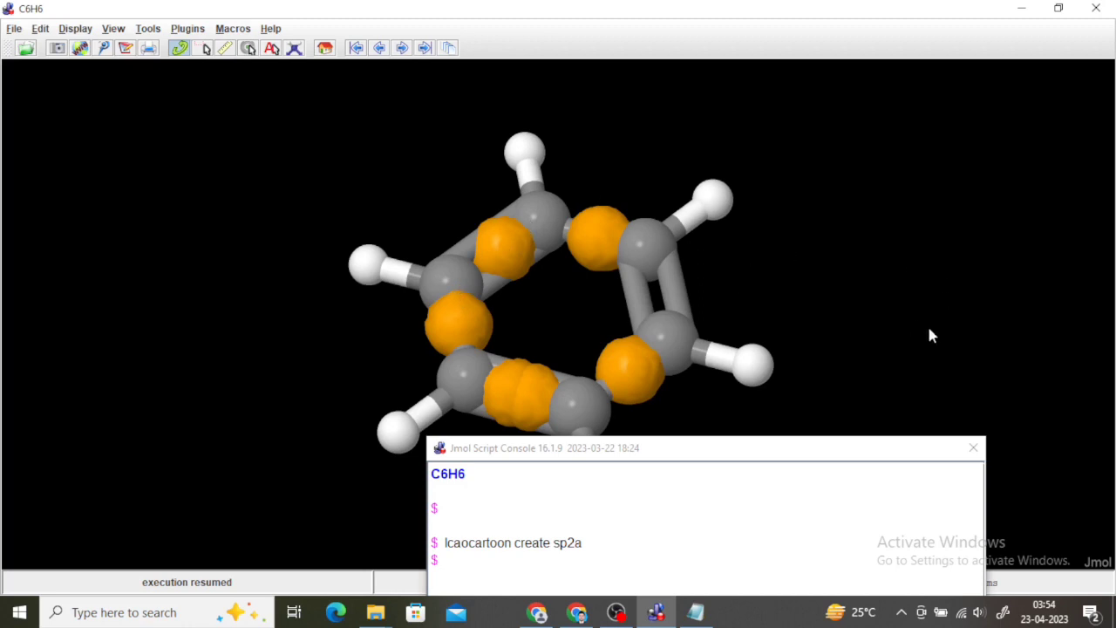
Run "lcaocartoon create sp2b" in the script console and move the console clear of the molecule
drag(874, 453, 880, 337)
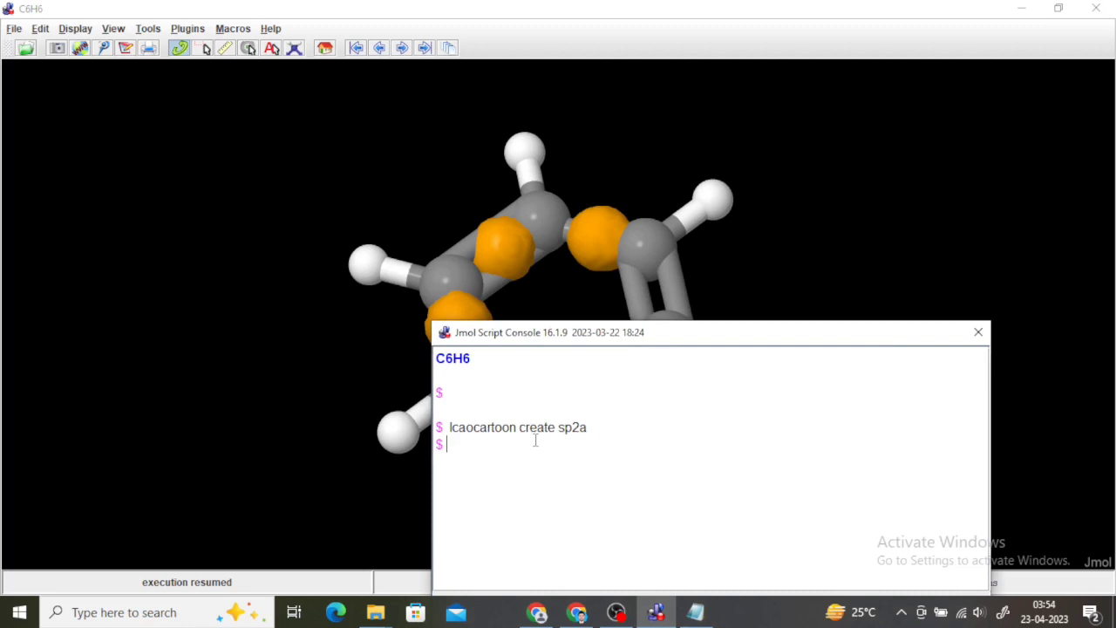
key(Up)
key(BackSpace)
text(b)
key(Return)
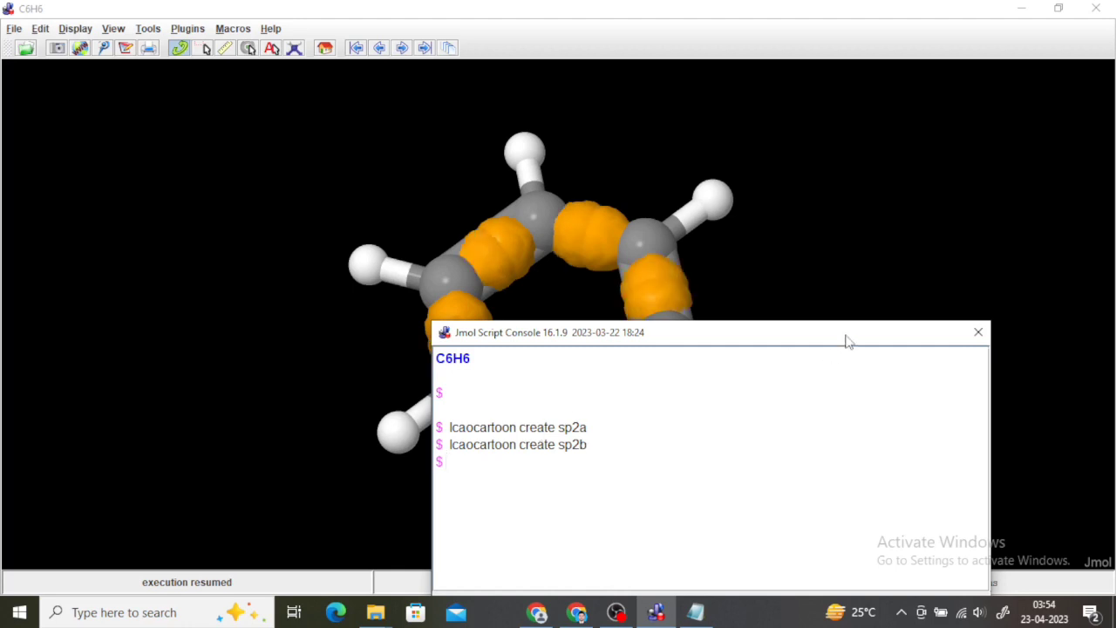
drag(846, 338, 819, 534)
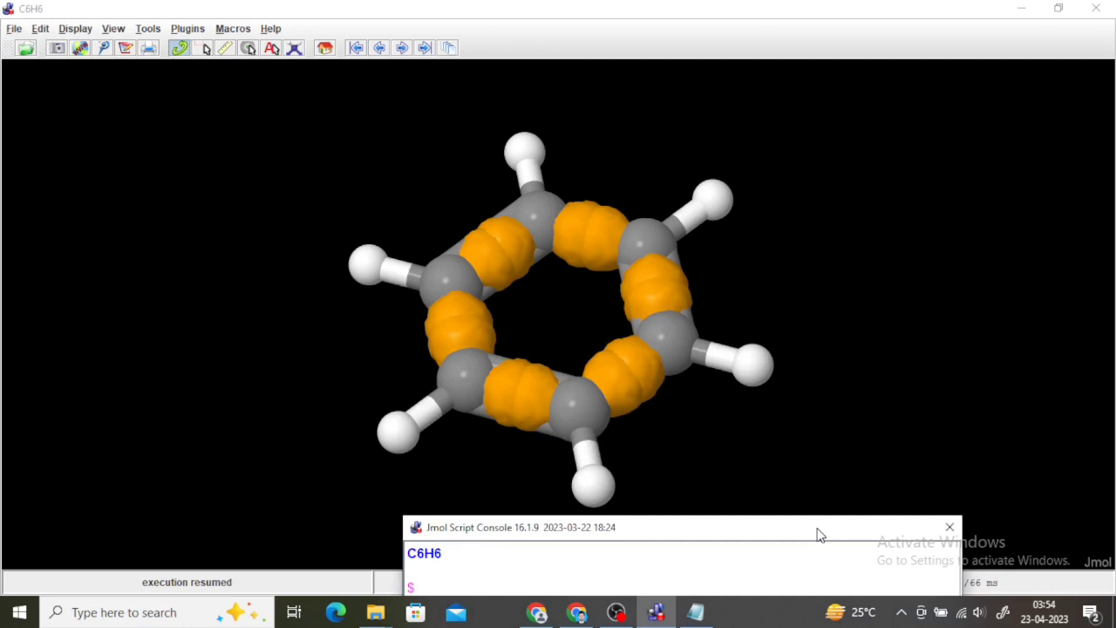
Run "lcaocartoon create sp2c" in the script console and uncover the benzene ring again
drag(818, 534, 822, 346)
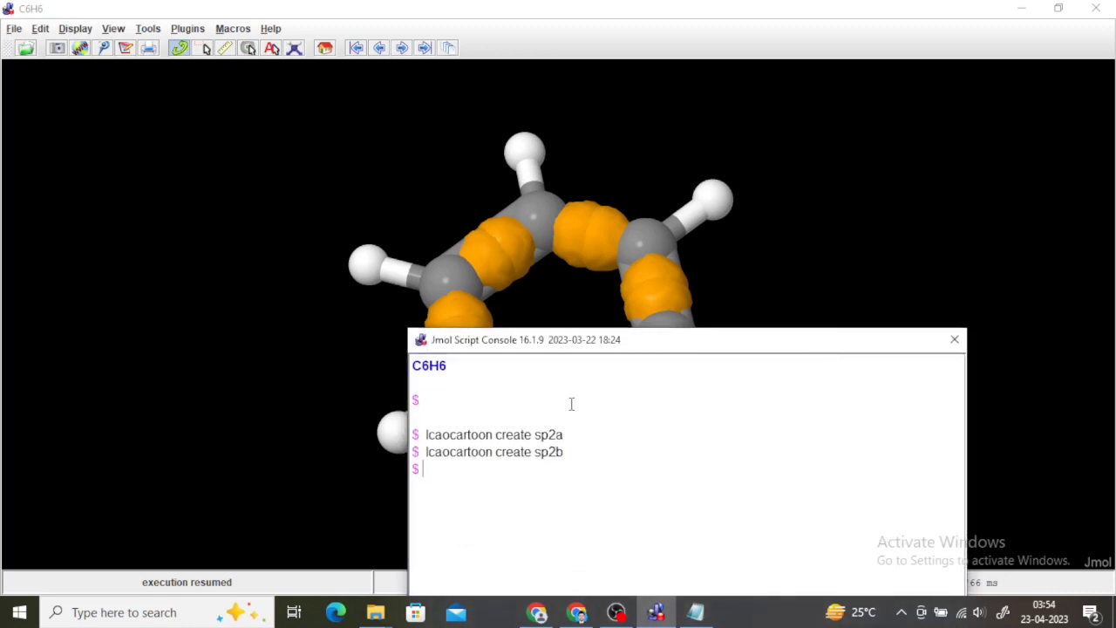
key(Up)
key(Up)
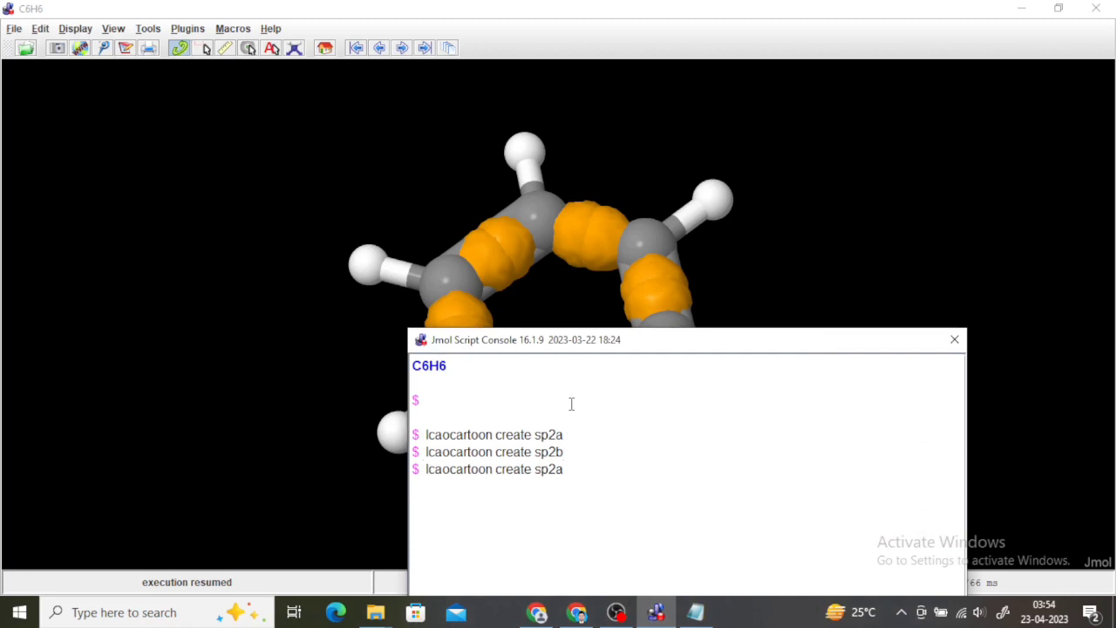
key(BackSpace)
text(c)
key(Return)
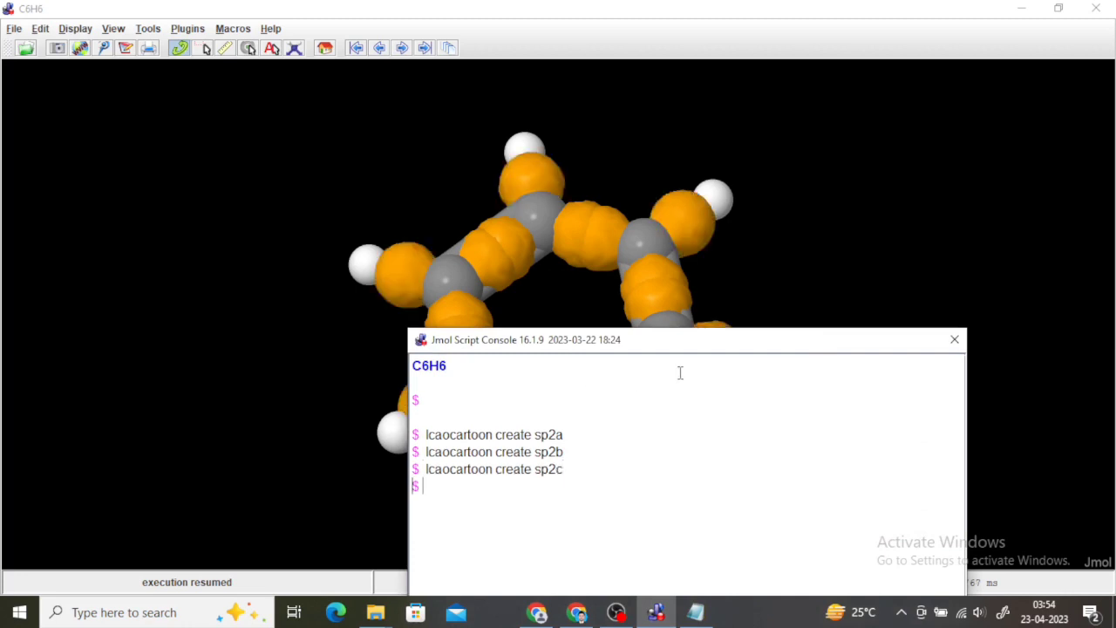
drag(744, 347, 688, 510)
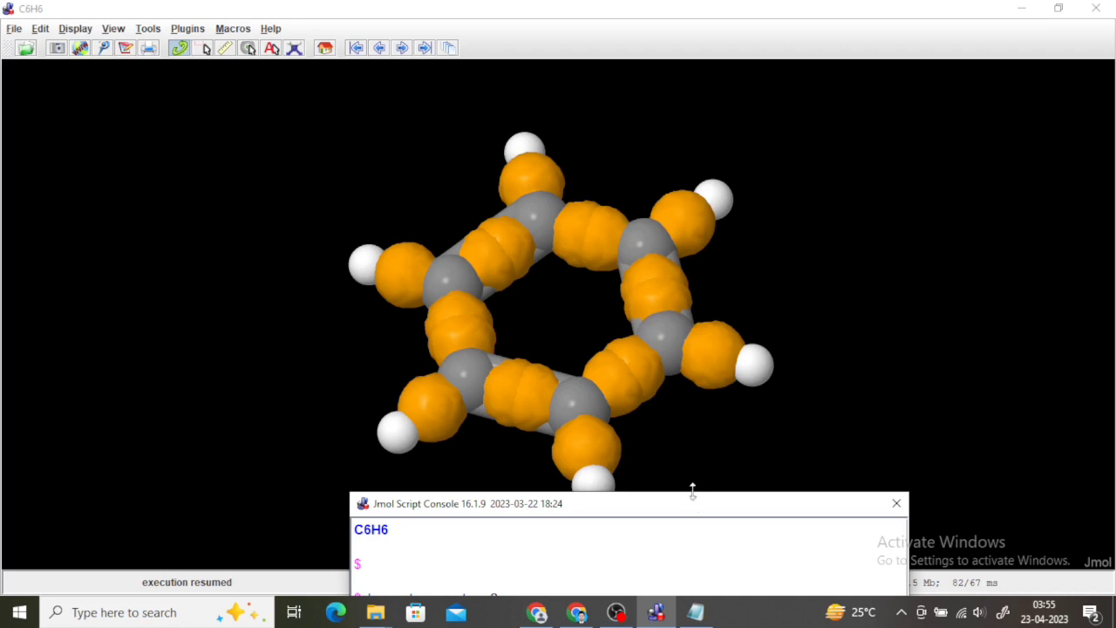
Add benzene's p orbitals with the console command "lcaocartoon create pz" and rotate the molecule to a nearly edge-on view
drag(689, 509, 705, 269)
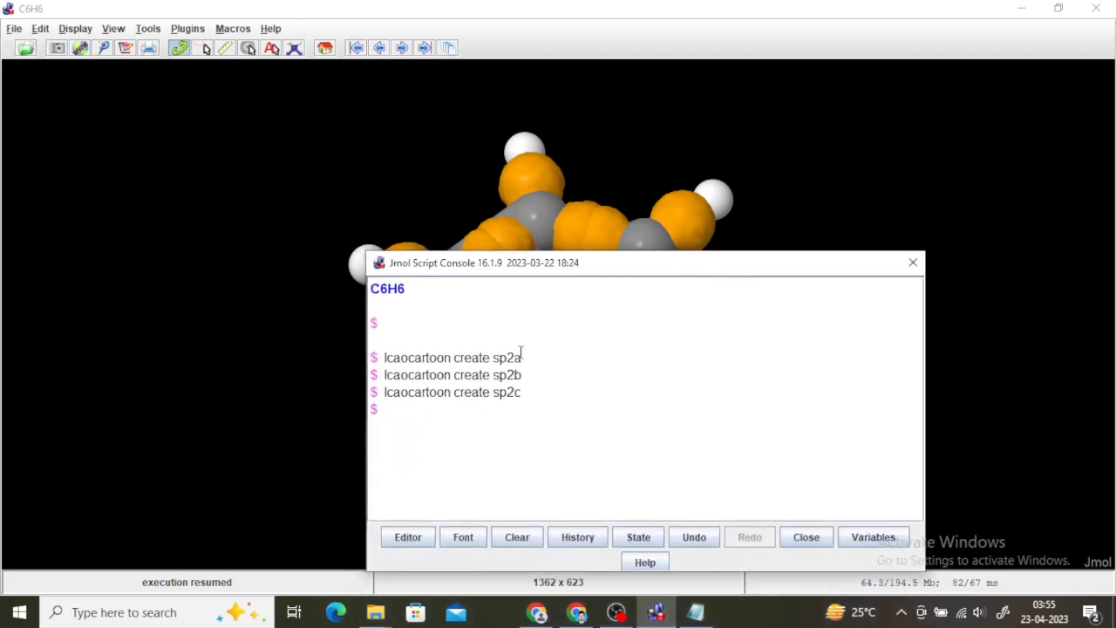
key(ctrl+v)
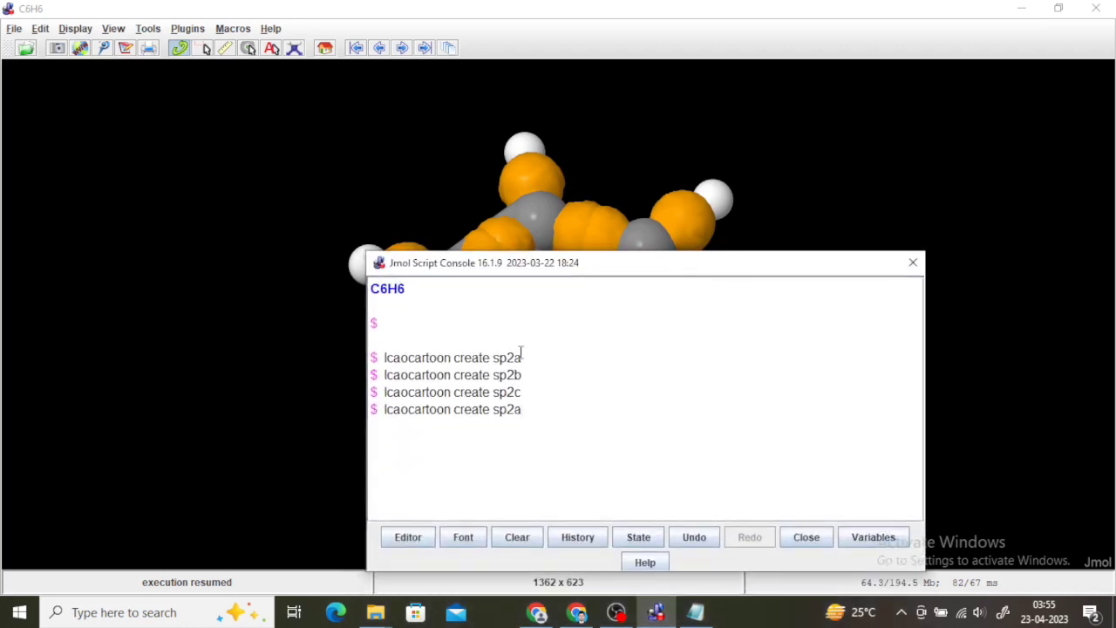
key(BackSpace)
key(BackSpace)
key(BackSpace)
key(BackSpace)
text(pz)
key(Return)
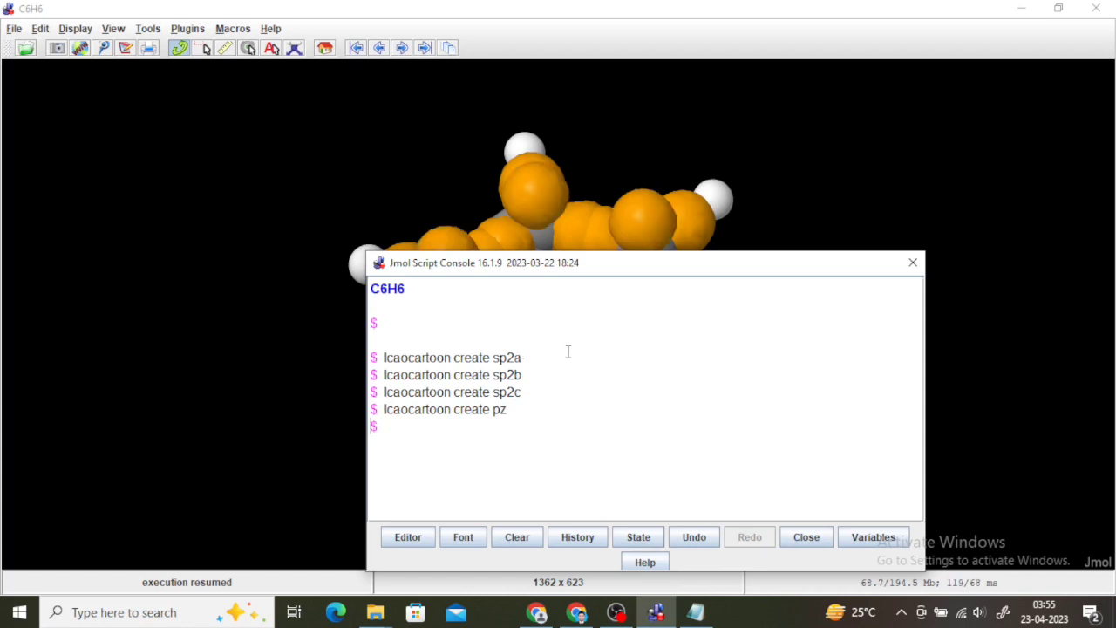
drag(711, 272, 568, 523)
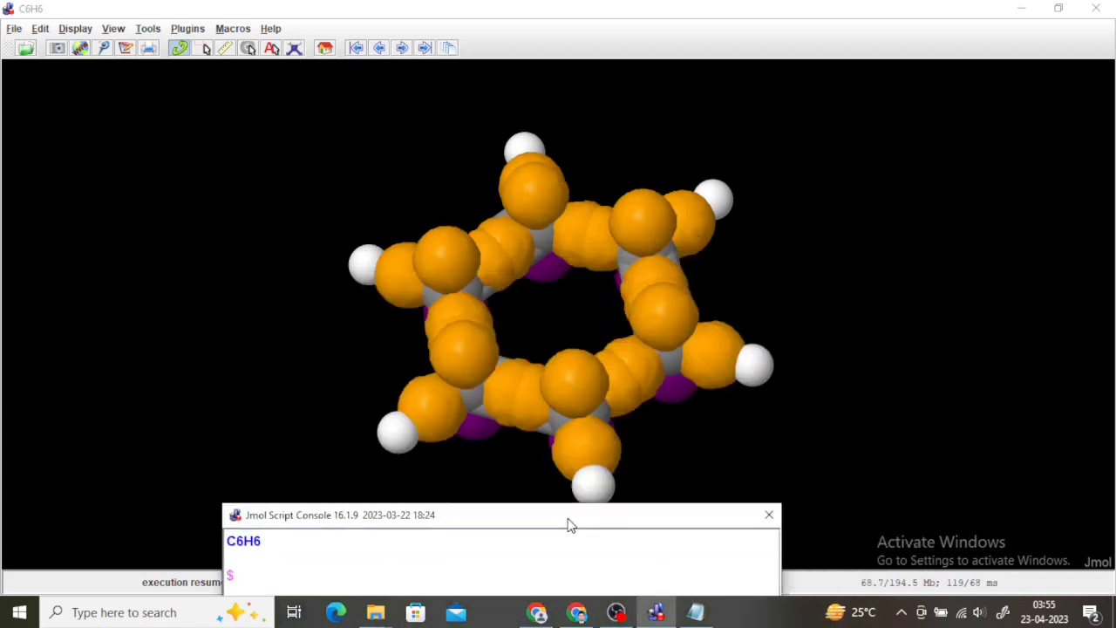
drag(802, 419, 960, 305)
drag(846, 311, 746, 340)
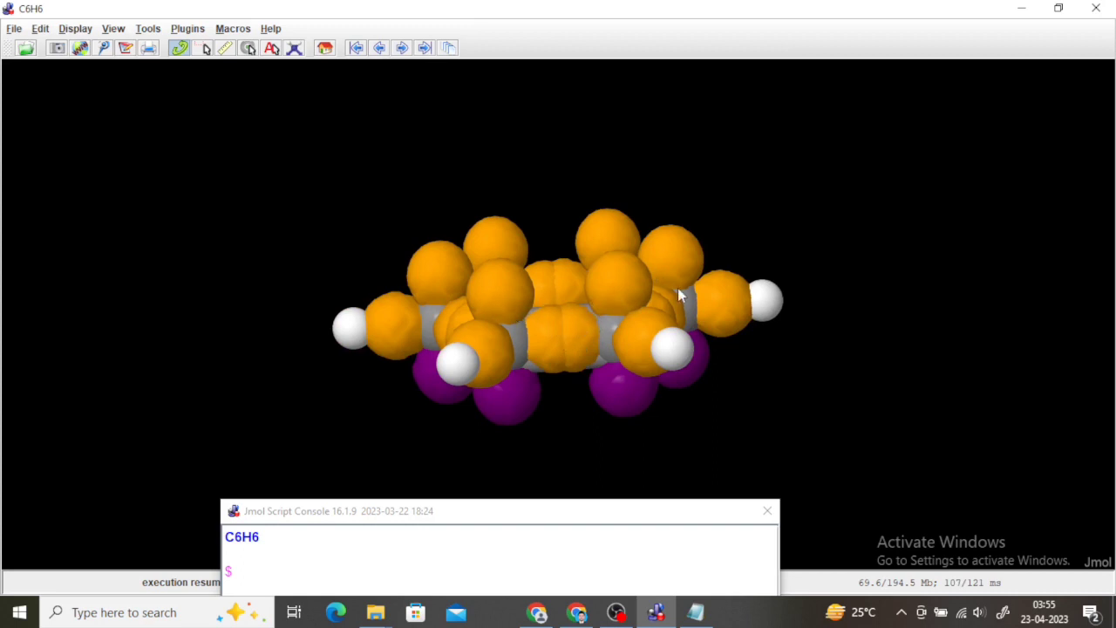
mouse_move(666, 367)
Open a new empty Jmol window, close the benzene window, and maximize the new one
click(14, 28)
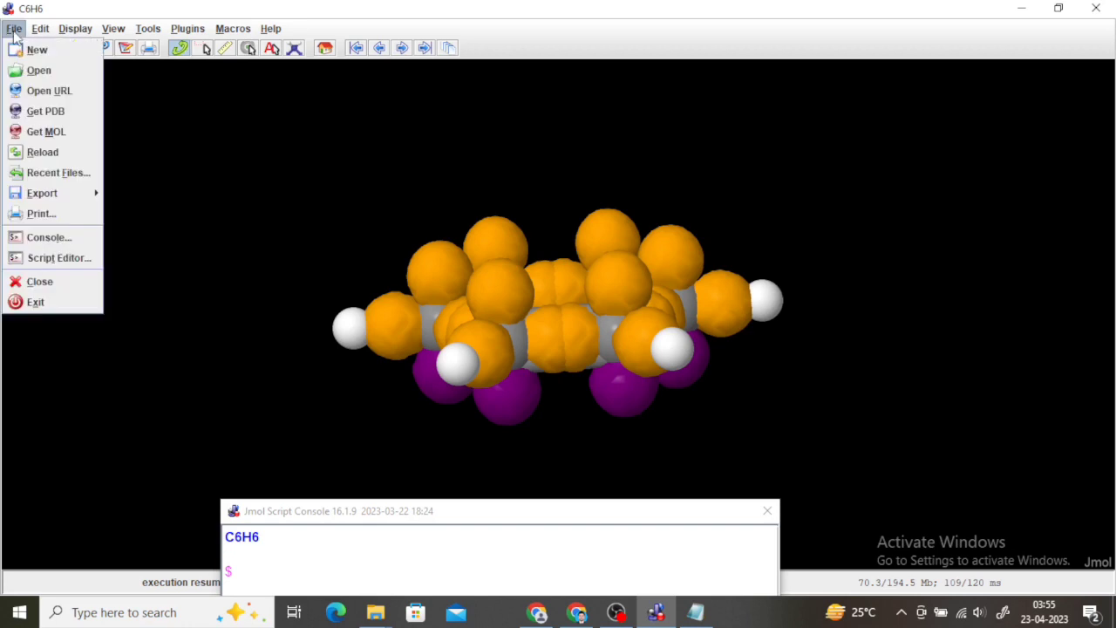
click(35, 50)
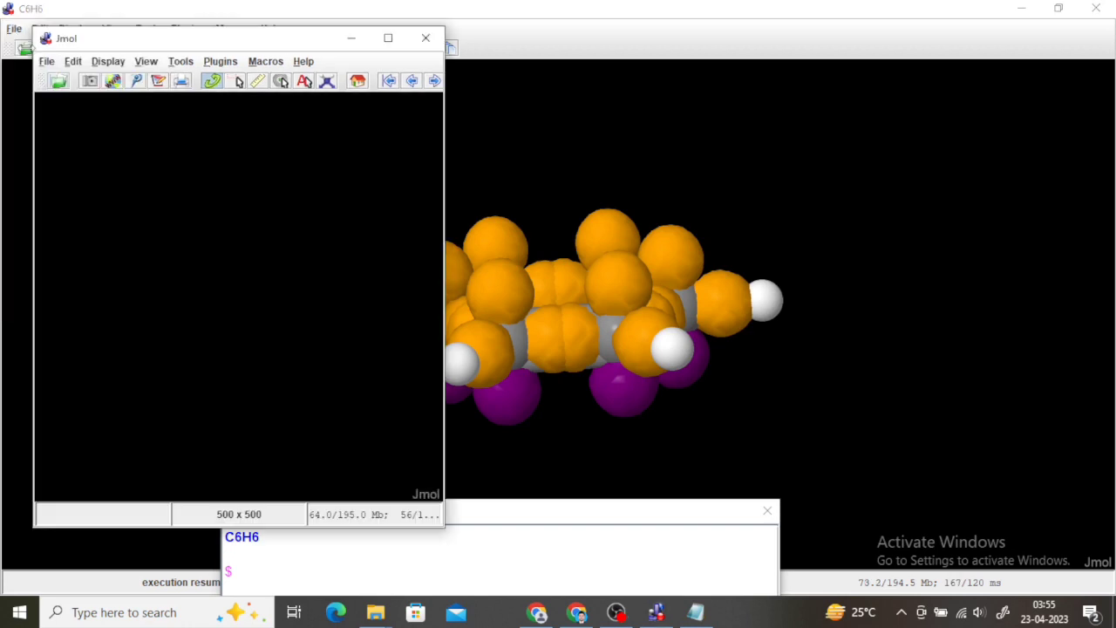
click(1096, 8)
click(390, 38)
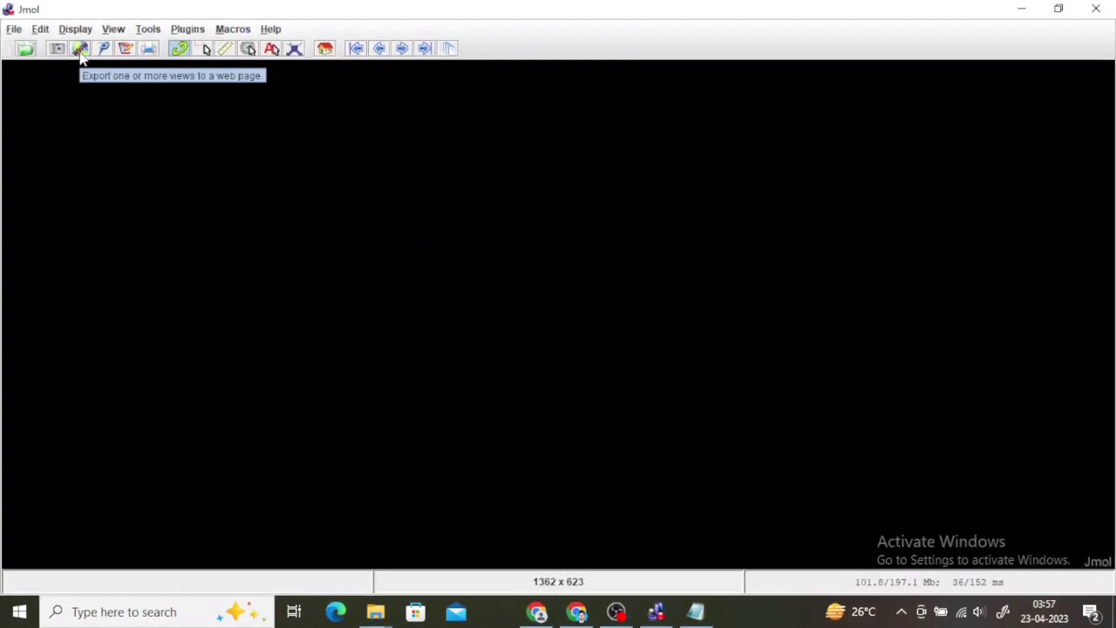
Load the molecule toluene by its compound name and shrink it until the whole structure fits the view
click(14, 29)
mouse_move(54, 199)
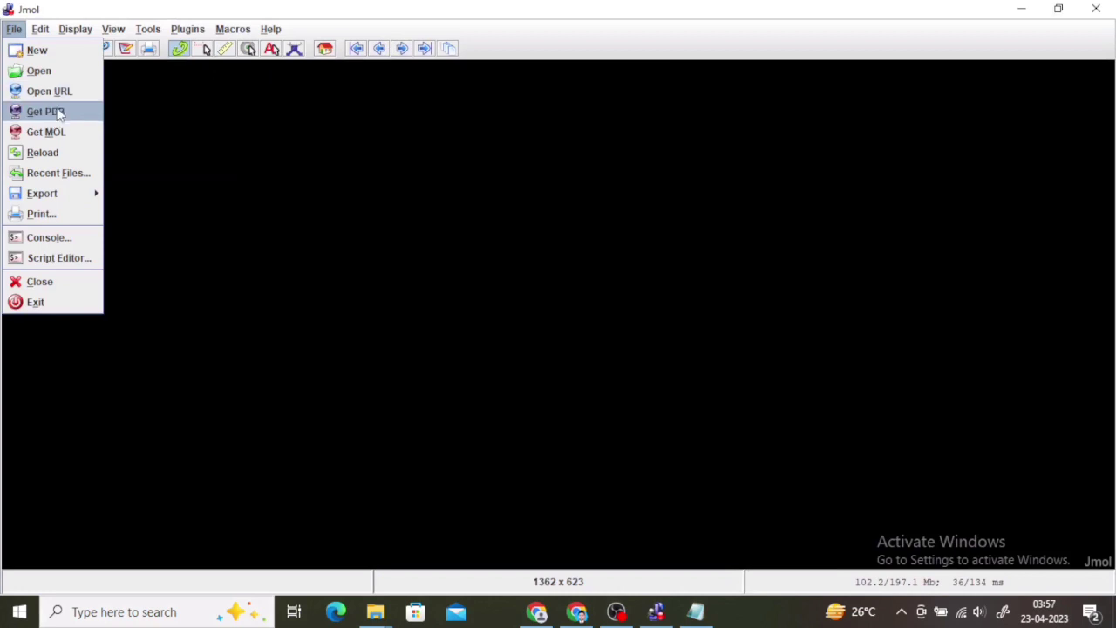
click(48, 132)
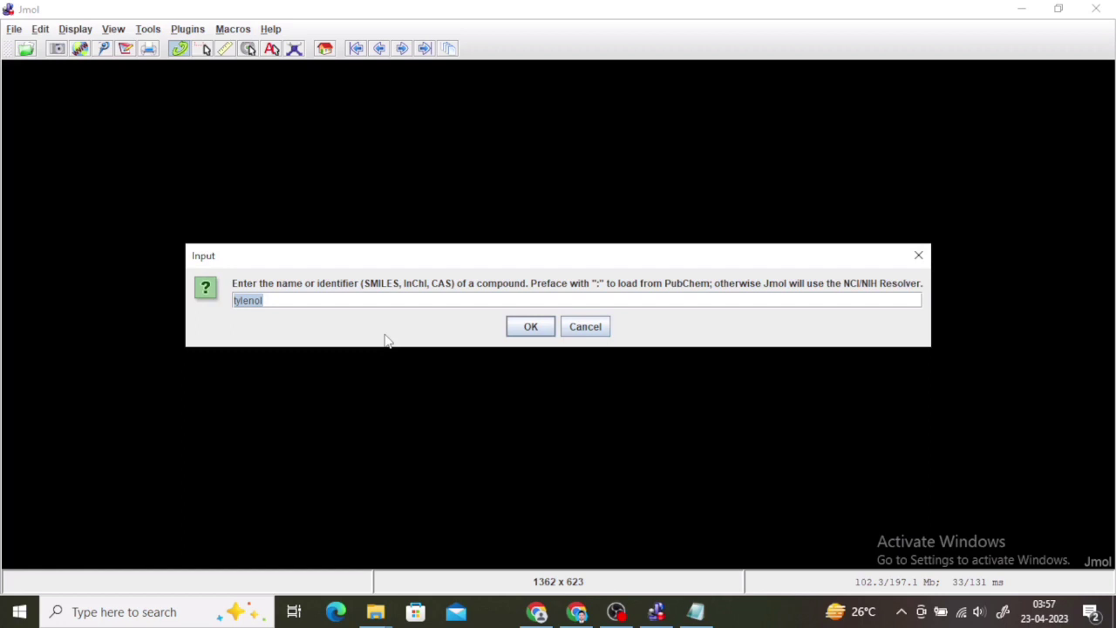
text(a)
key(BackSpace)
text(toluene)
click(538, 330)
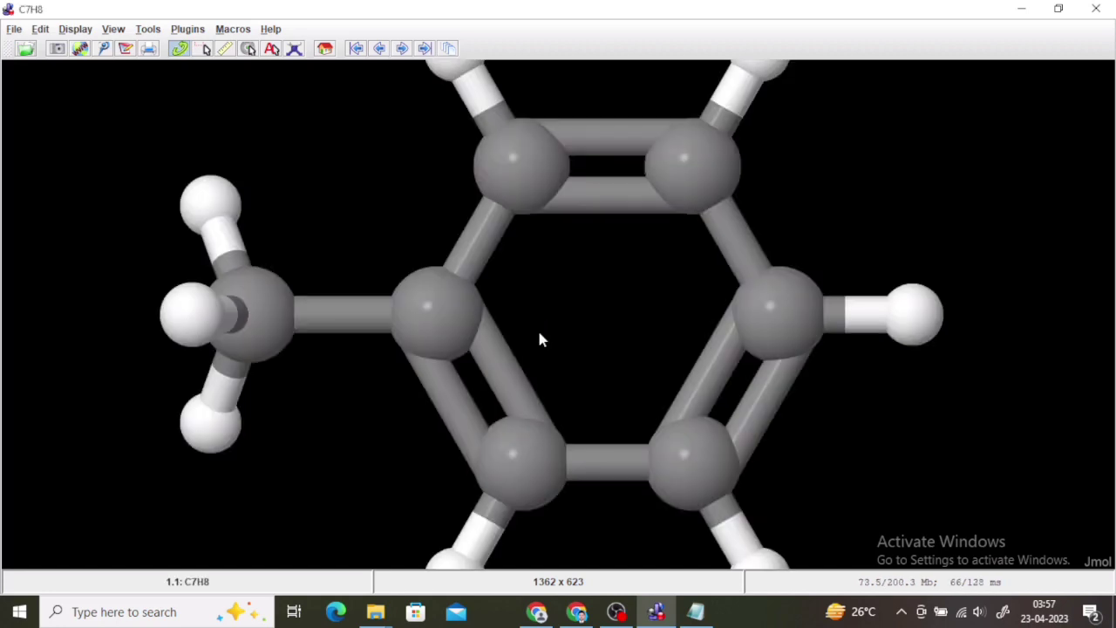
drag(1100, 292, 1094, 265)
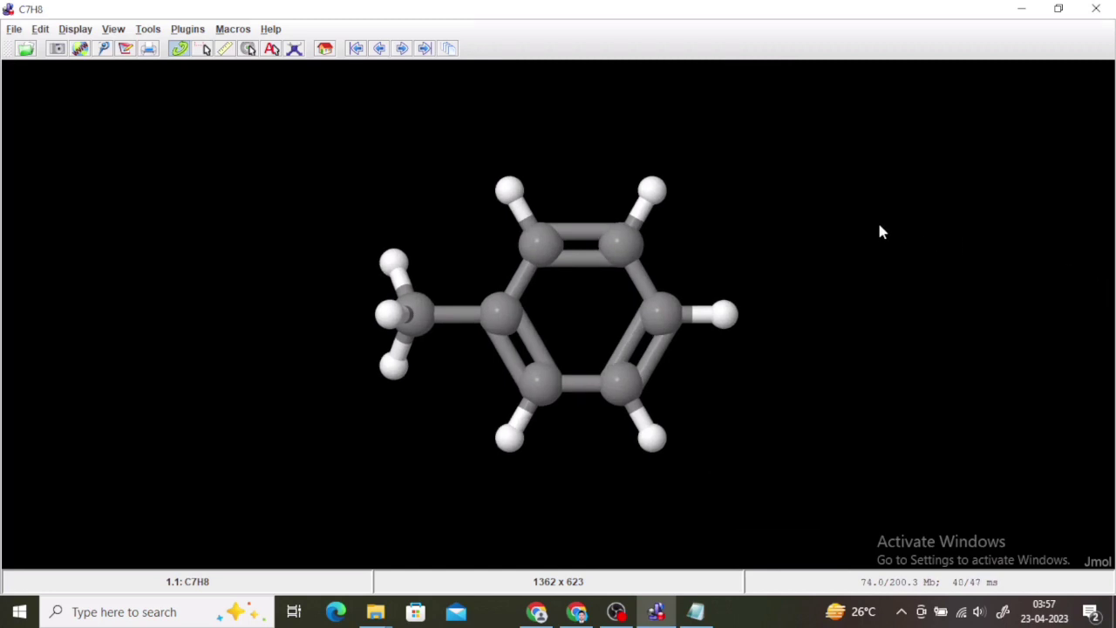
right_click(851, 191)
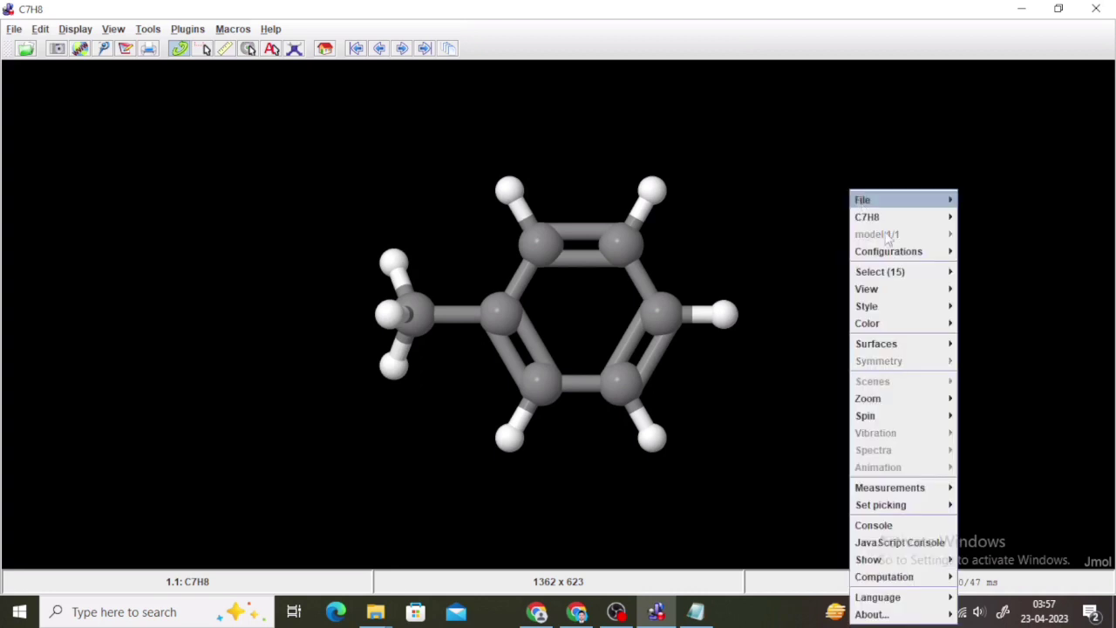
mouse_move(903, 325)
mouse_move(905, 347)
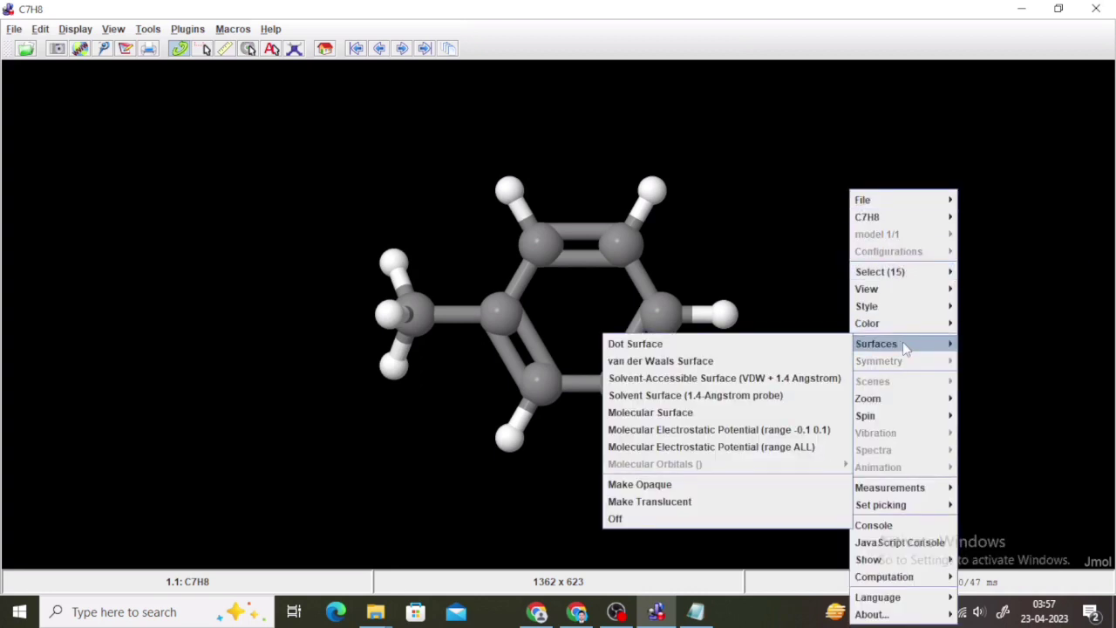
click(90, 100)
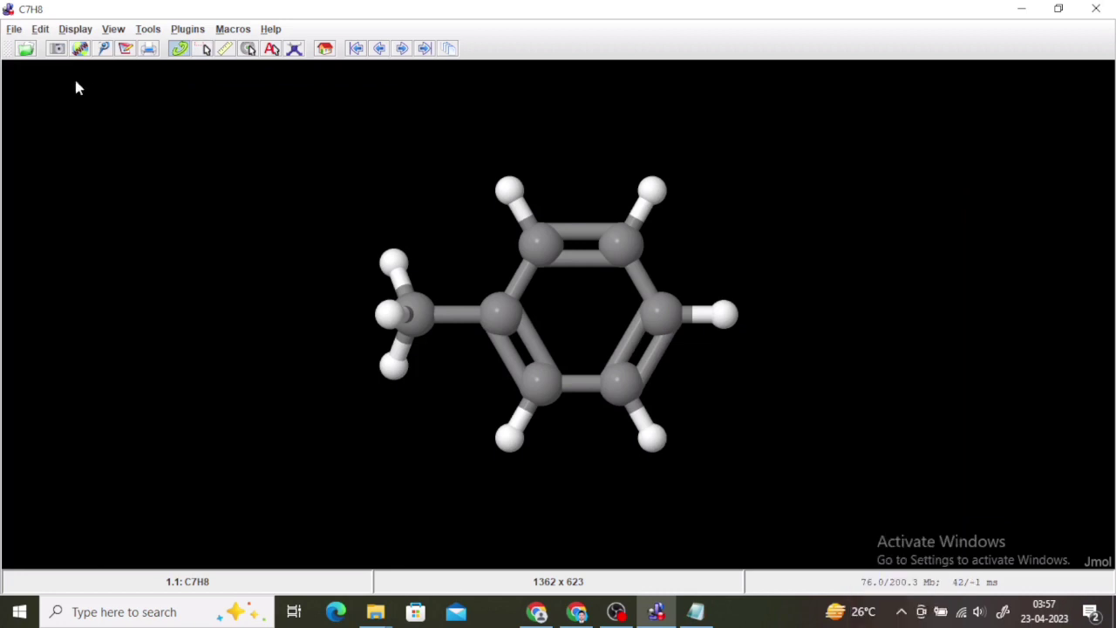
In model kit mode, grow a two-carbon side chain on toluene's ring opposite the methyl group and raise its carbon–carbon bond to triple
click(298, 48)
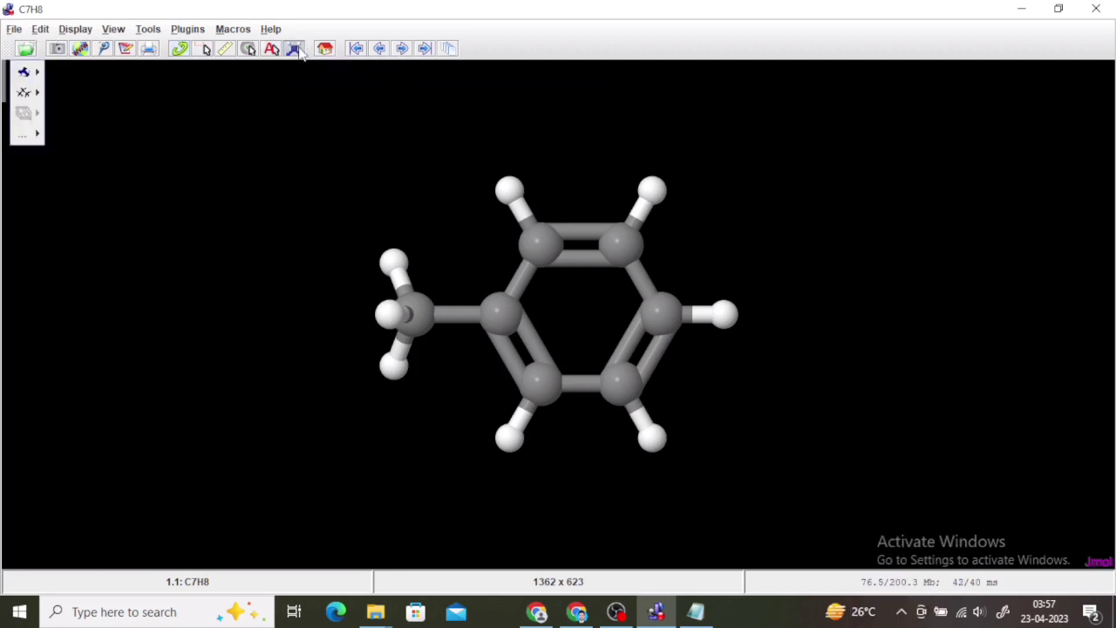
click(727, 316)
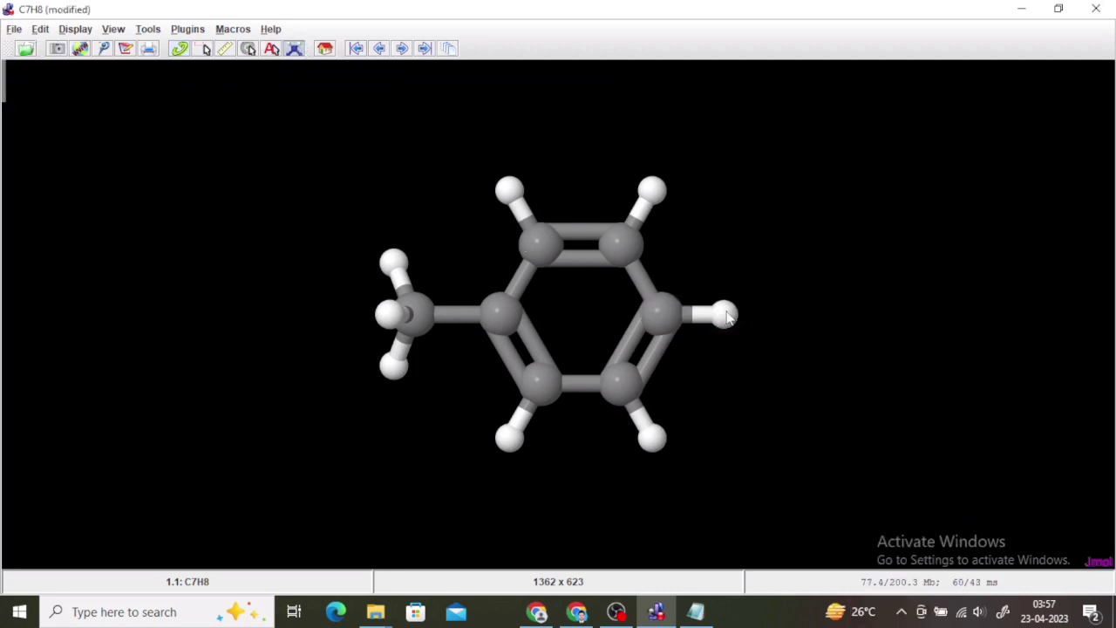
click(727, 316)
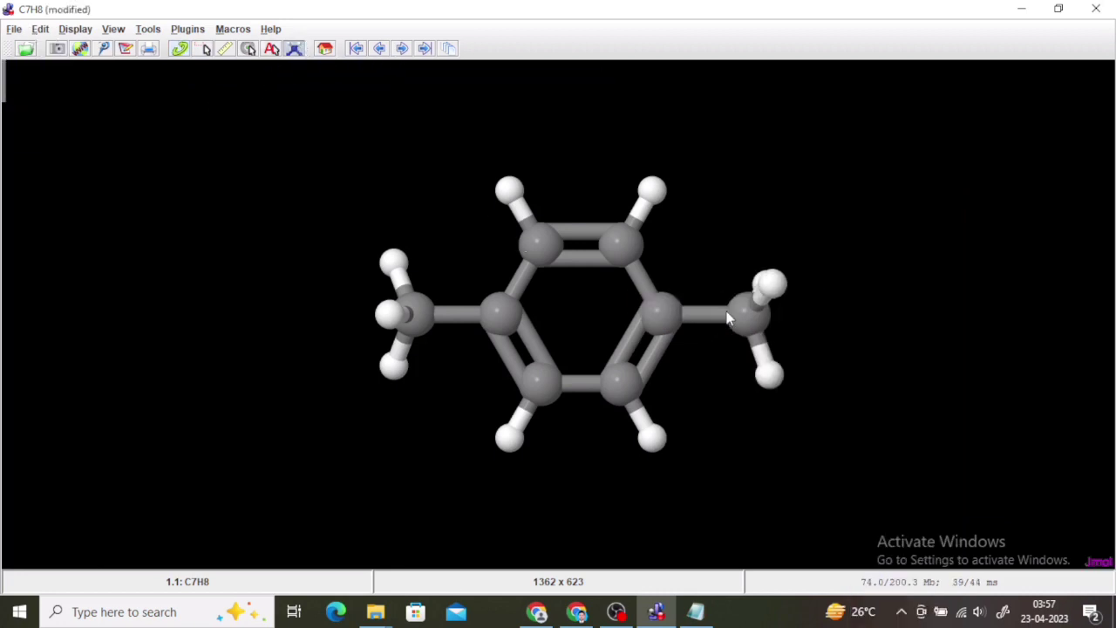
click(769, 377)
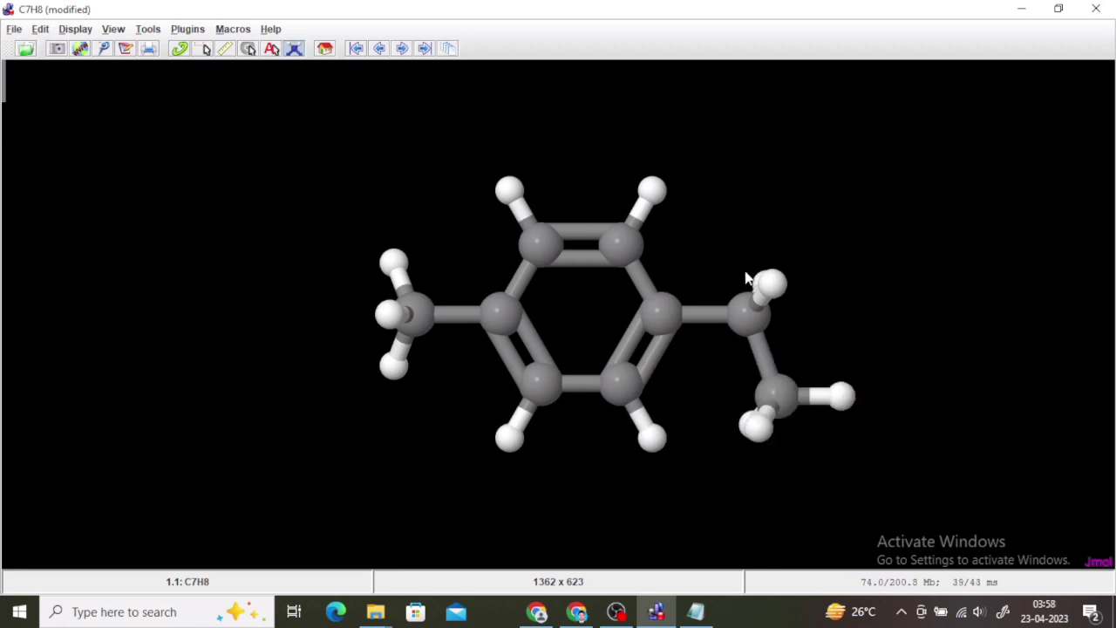
click(763, 360)
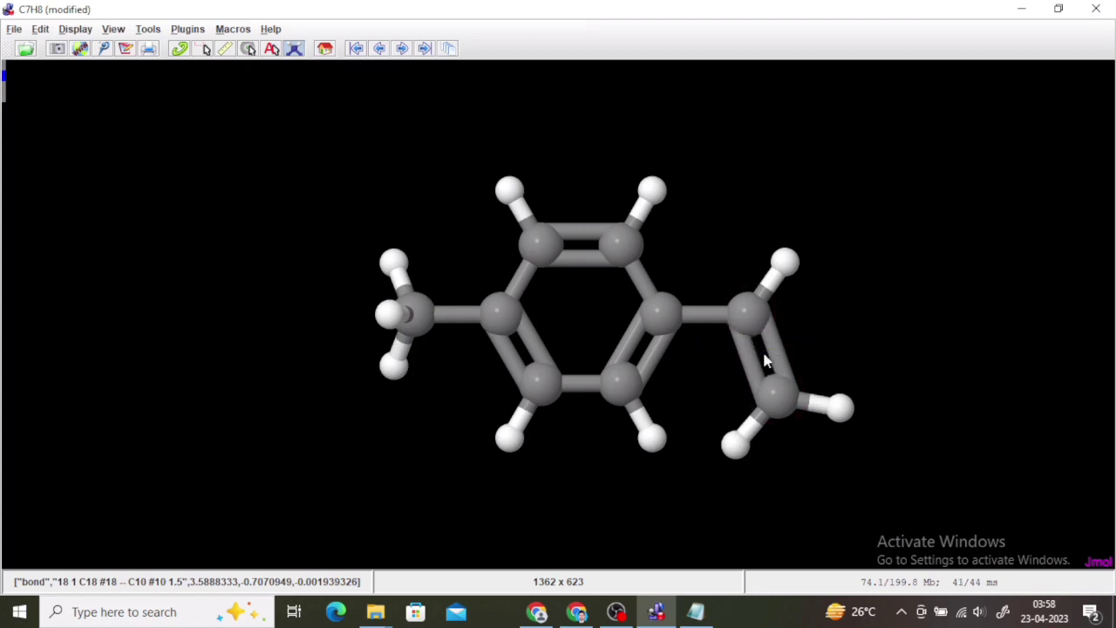
click(766, 361)
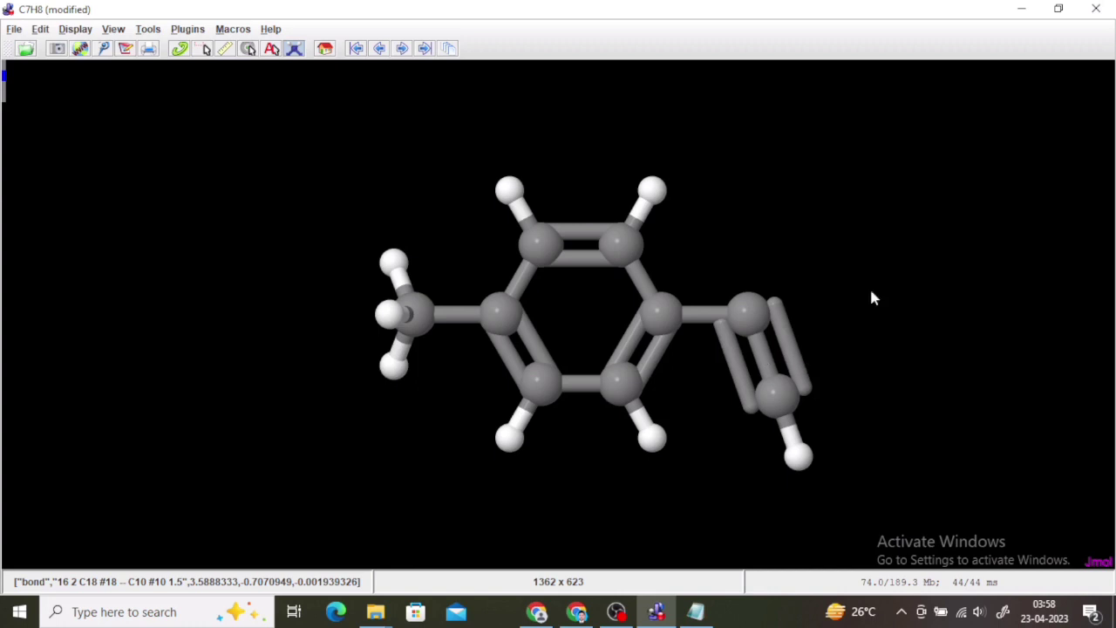
Open the script console for the modified molecule and run "lcaocartoon create sp2a"
click(13, 30)
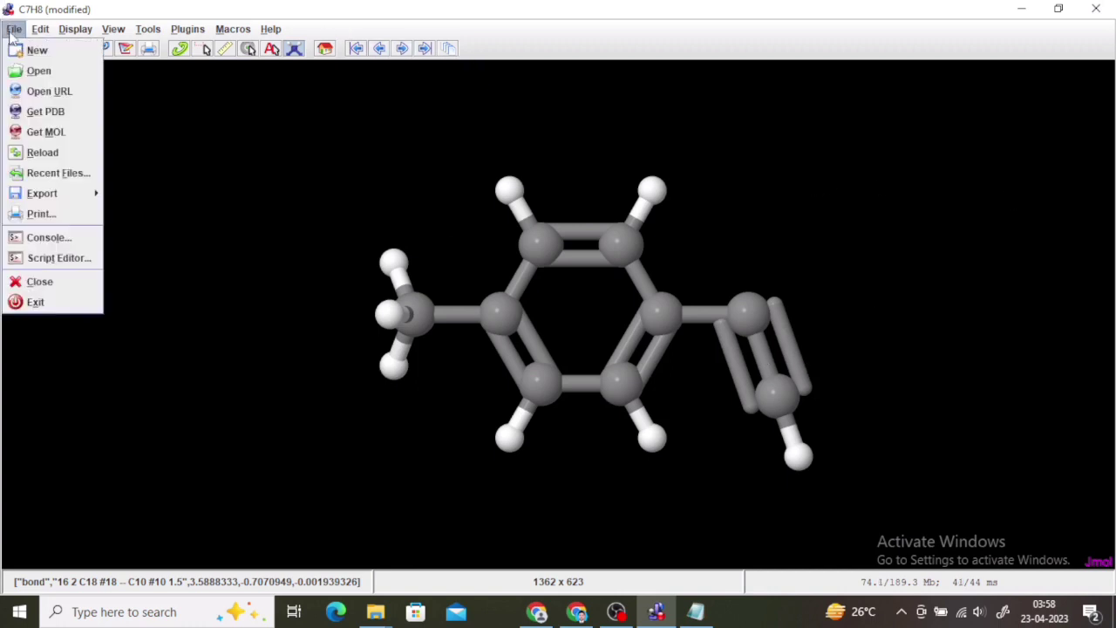
click(48, 238)
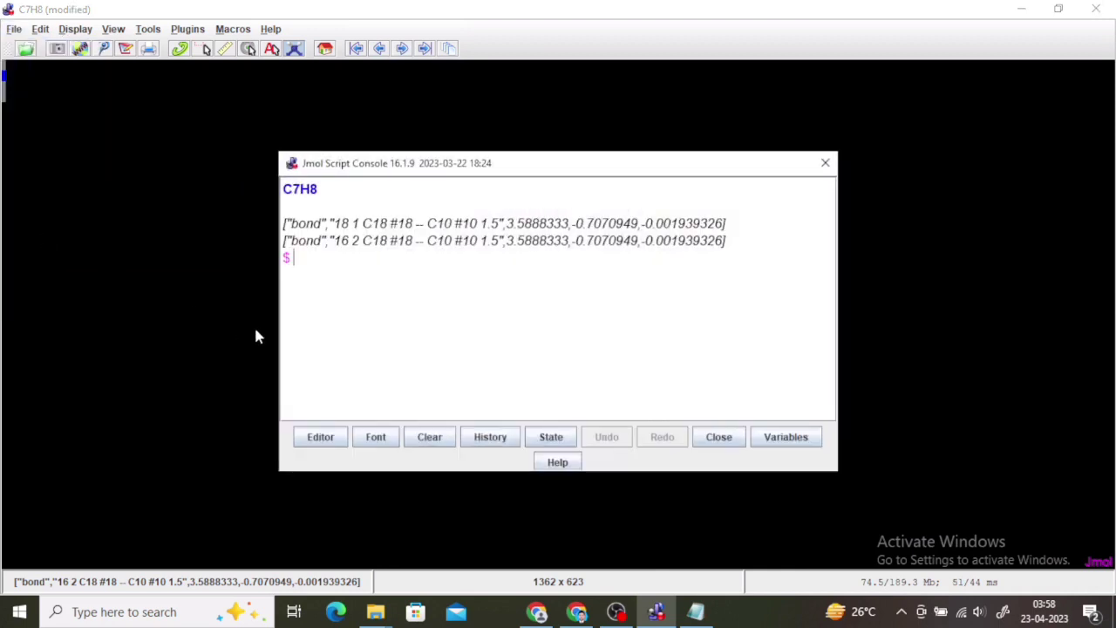
text(lcaocartoon create sp2a)
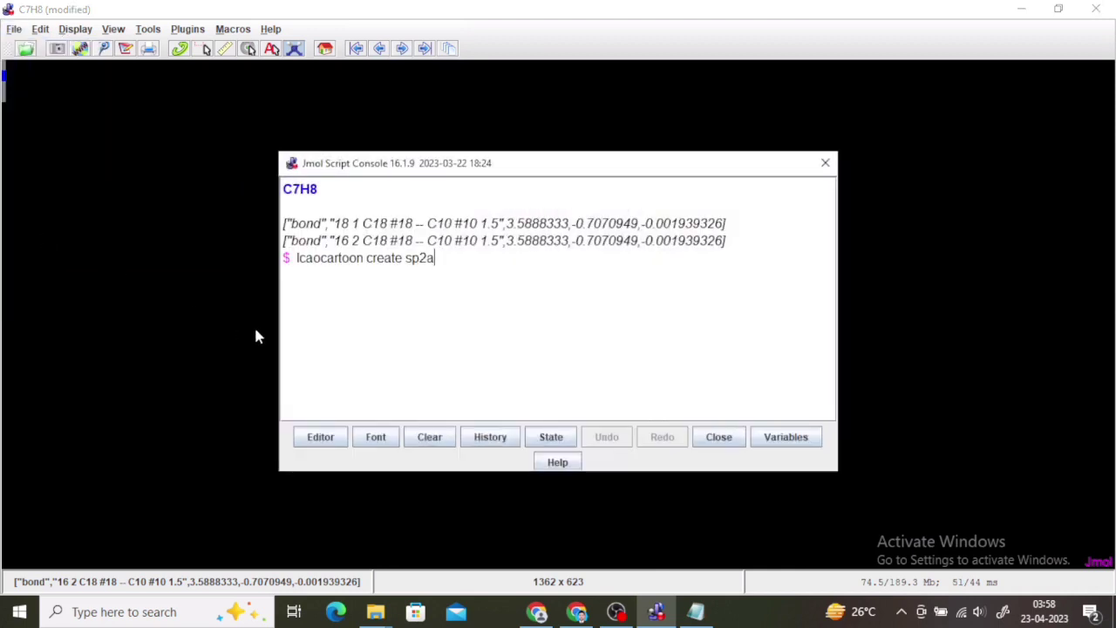
key(Return)
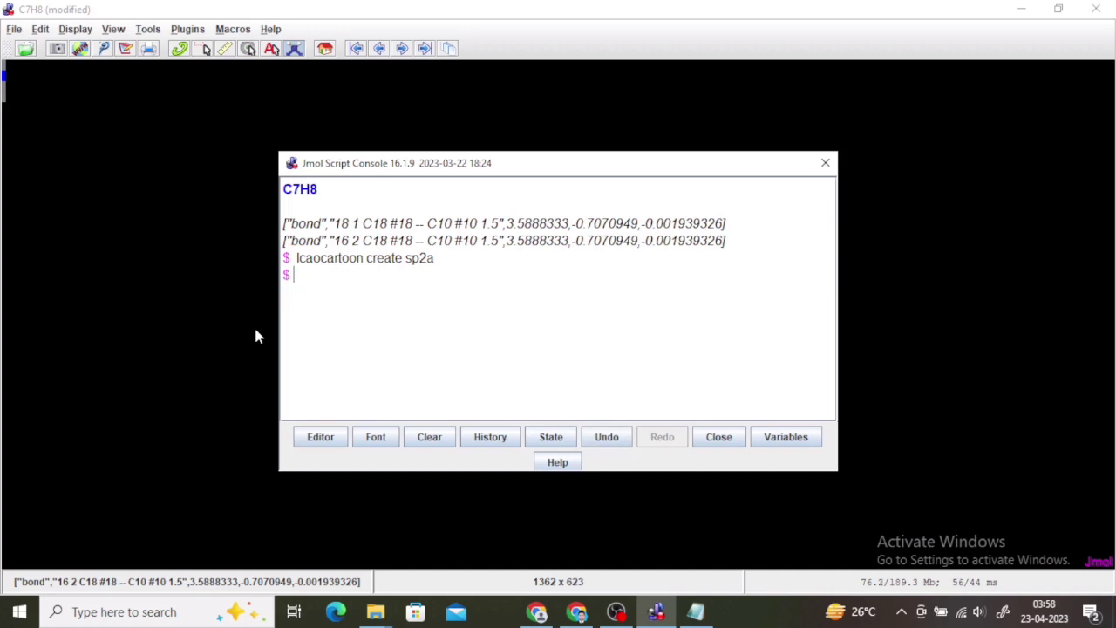
Restore the molecule window to its smaller size, minimize the other background windows, and place the script console beside the molecule
drag(655, 164, 680, 183)
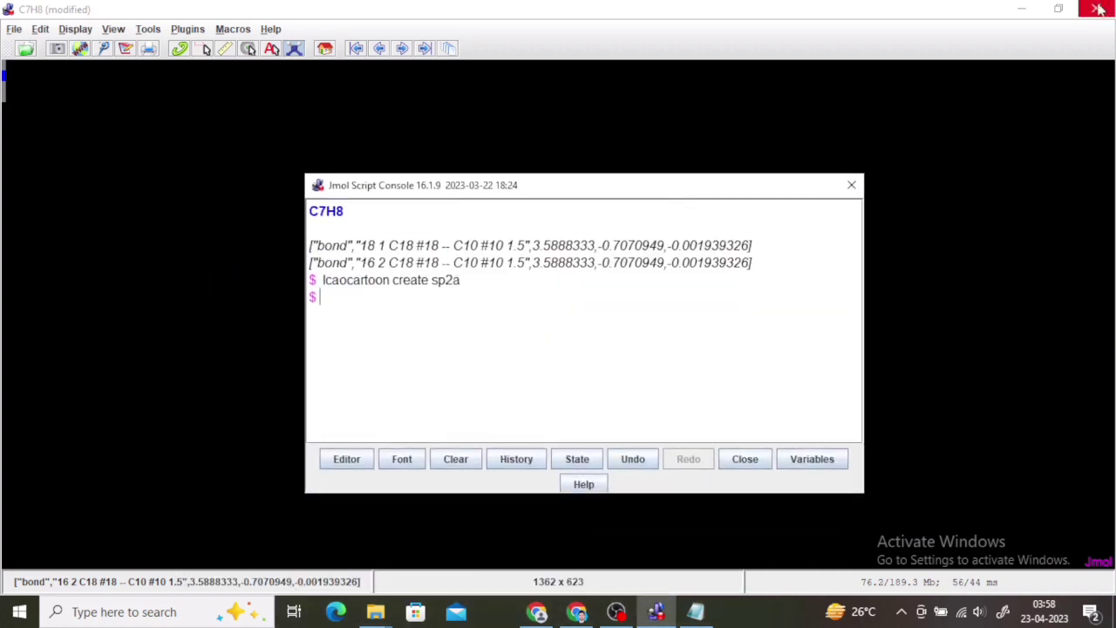
click(1059, 9)
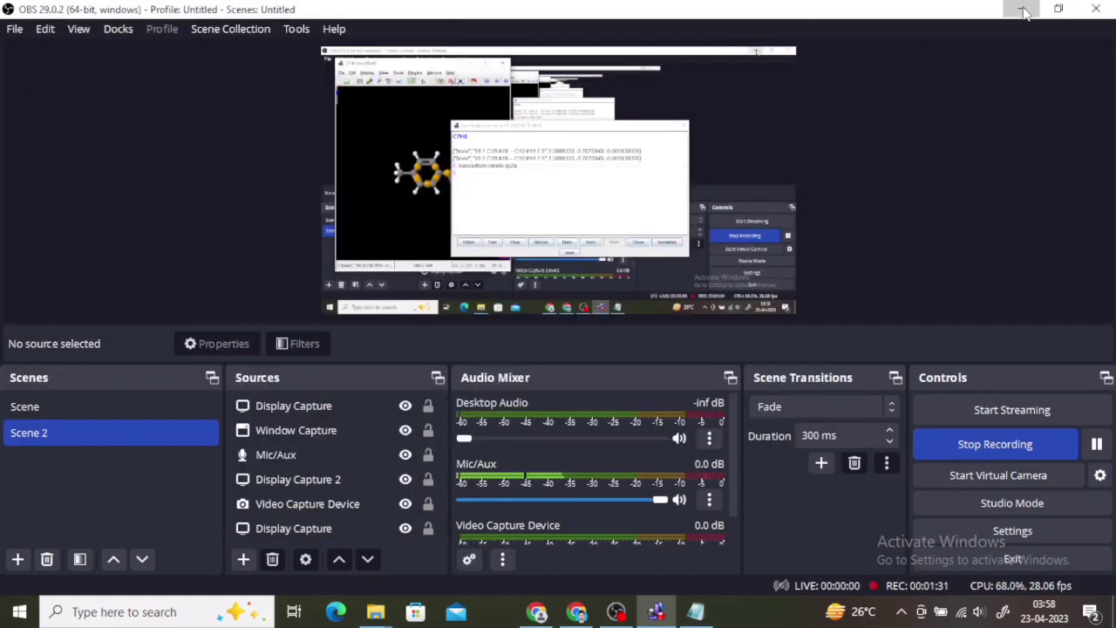
click(1023, 9)
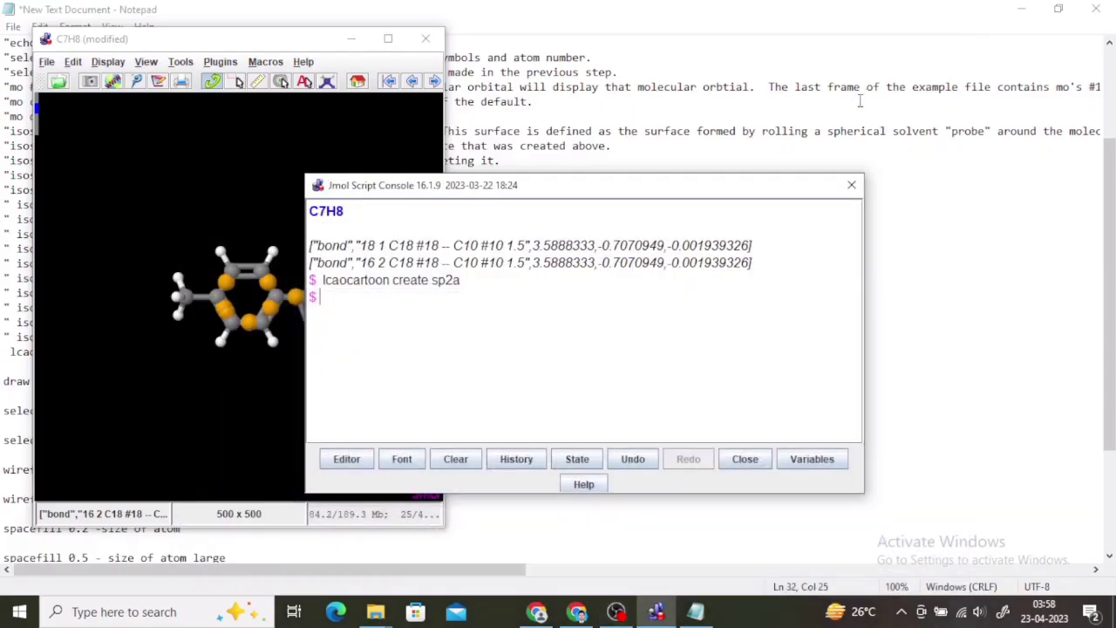
click(1021, 9)
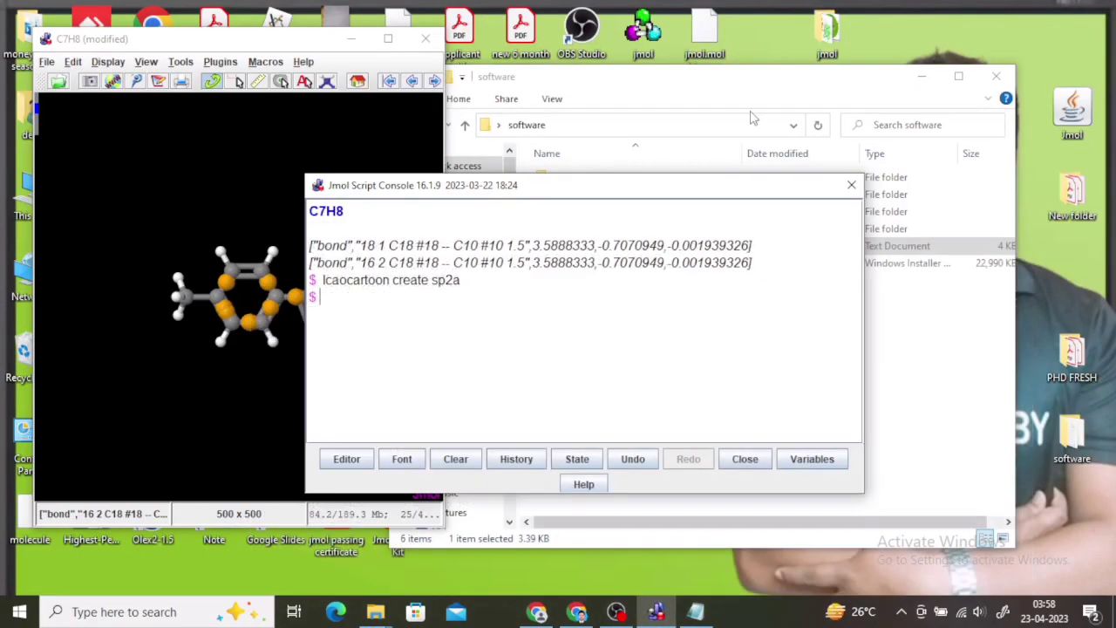
click(922, 75)
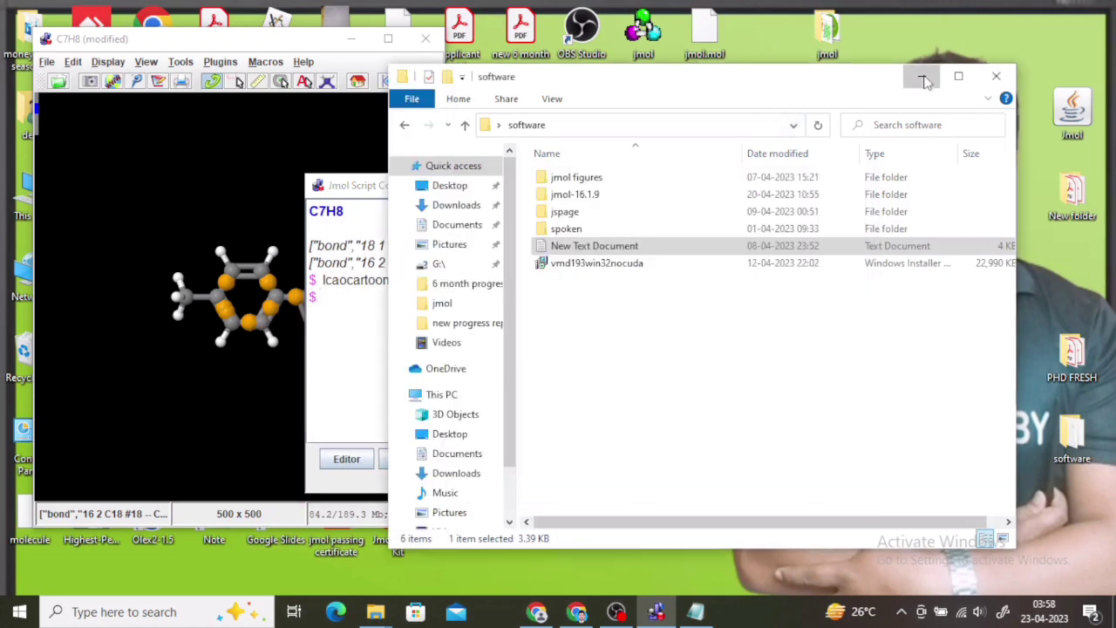
drag(689, 190, 832, 118)
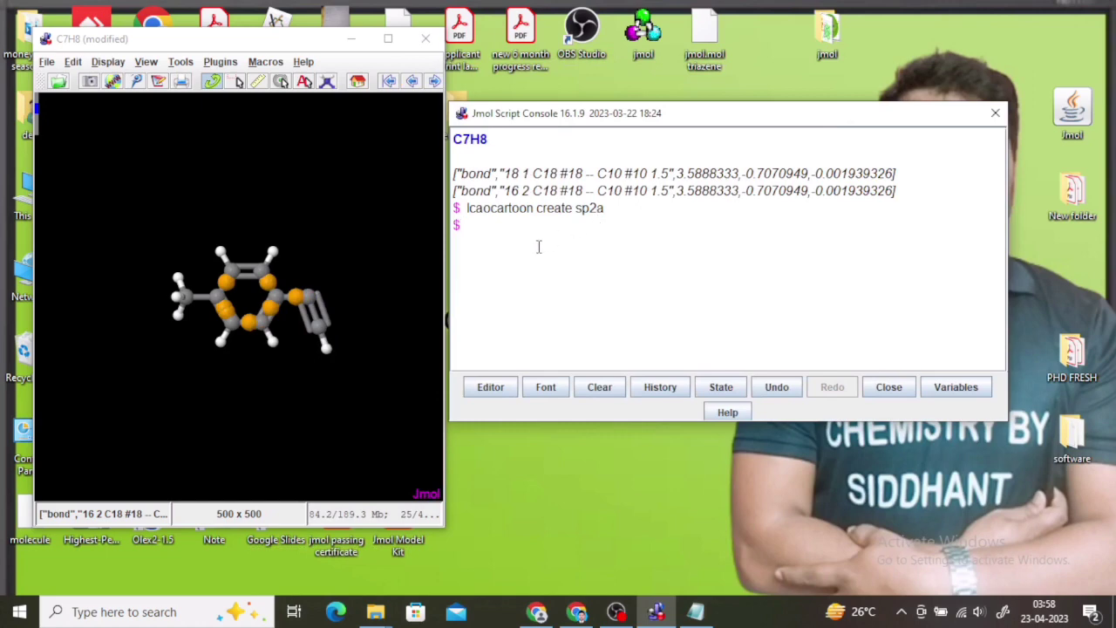
Add the second set of sp2 orbitals with the console command "lcaocartoon create sp2b"
key(Up)
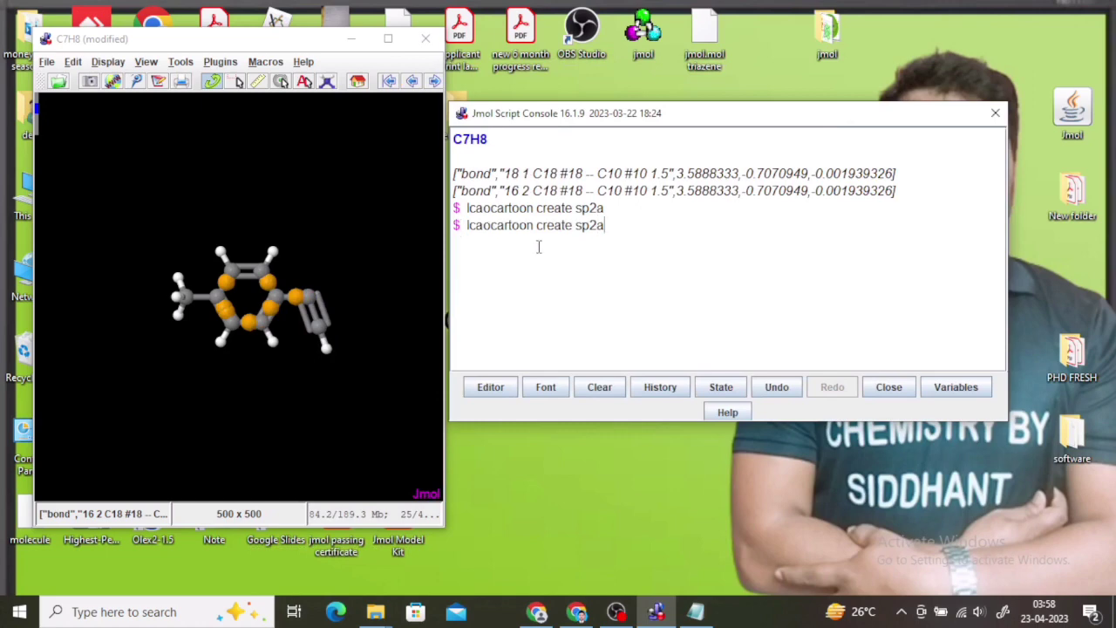
key(BackSpace)
text(b)
key(Return)
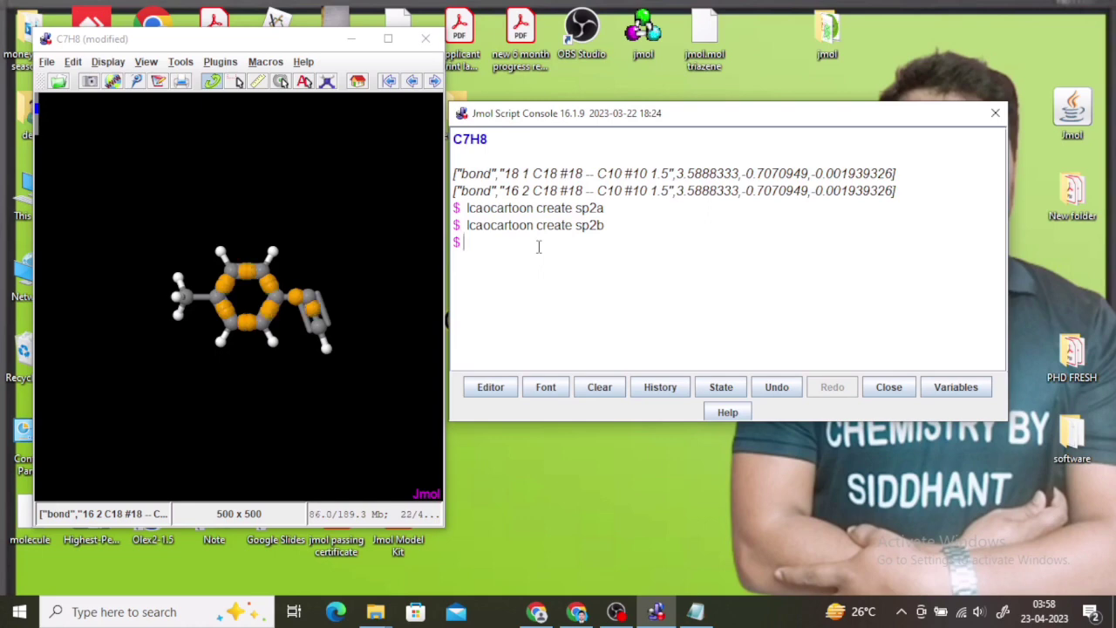
Add the third set of sp2 orbitals with the console command "lcaocartoon create sp2c"
key(Up)
key(Up)
key(BackSpace)
text(c)
key(Return)
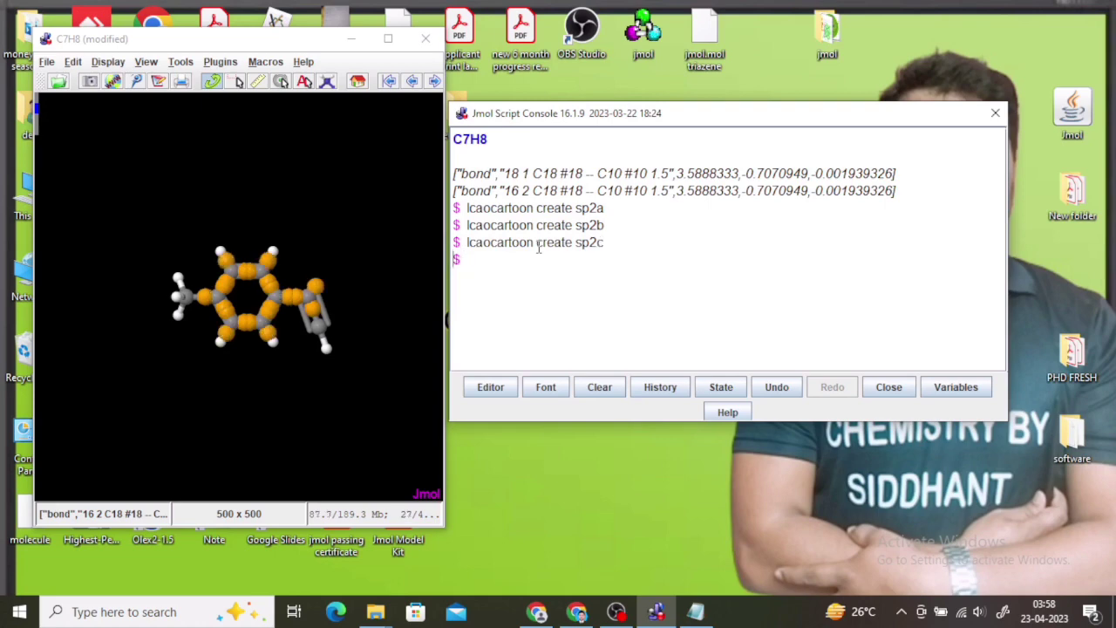
Add the first set of sp orbitals for the triple-bonded carbons with the command "lcaocartoon create spa"
text(lcaocartoon create sp2a)
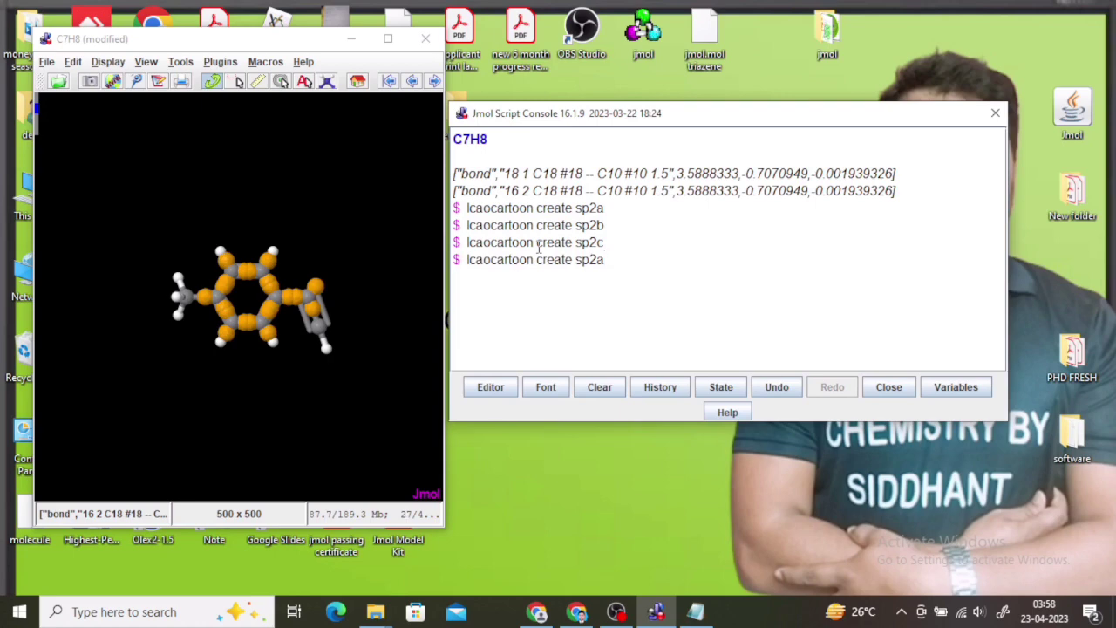
key(BackSpace)
key(BackSpace)
text(a)
key(Return)
Add the second set of sp orbitals with the console command "lcaocartoon create spb"
text(lcaocartoon create sp2a)
key(BackSpace)
key(BackSpace)
key(BackSpace)
text(p)
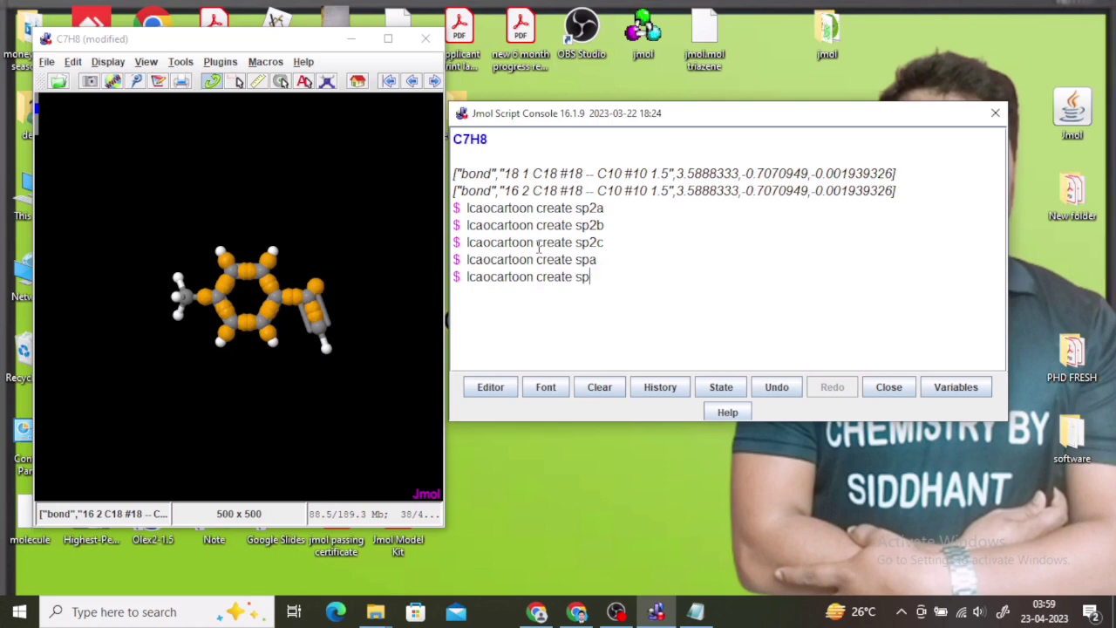
text(b)
key(Return)
Add the first set of sp3 orbitals for the methyl carbon with the command "lcaocartoon create sp3a"
text(lcaocartoon create sp2a)
key(BackSpace)
key(BackSpace)
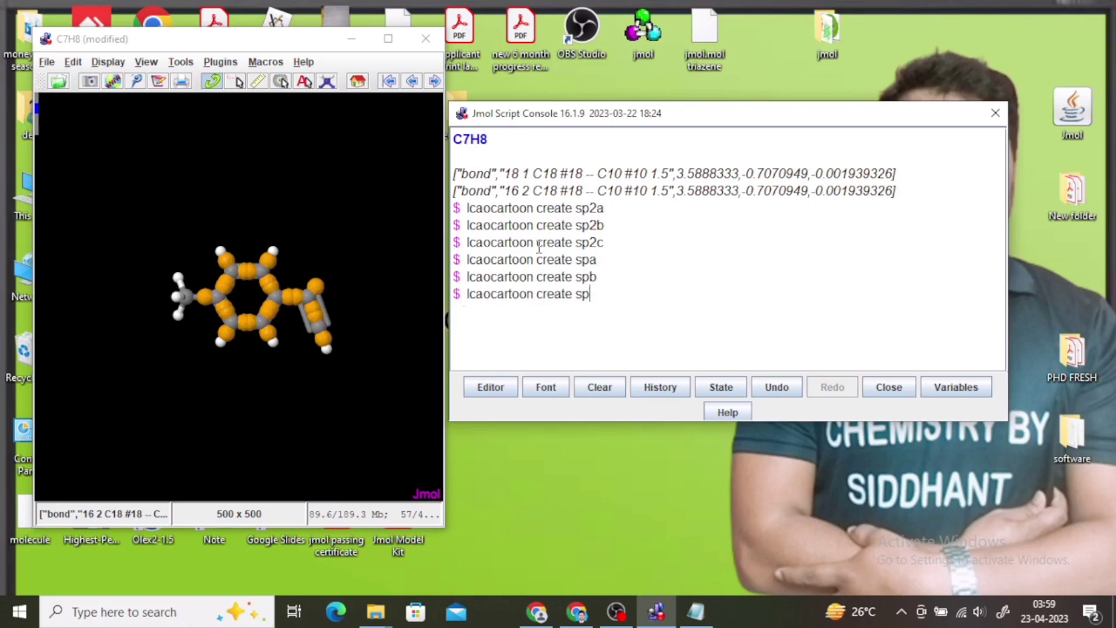
text(3a)
key(Return)
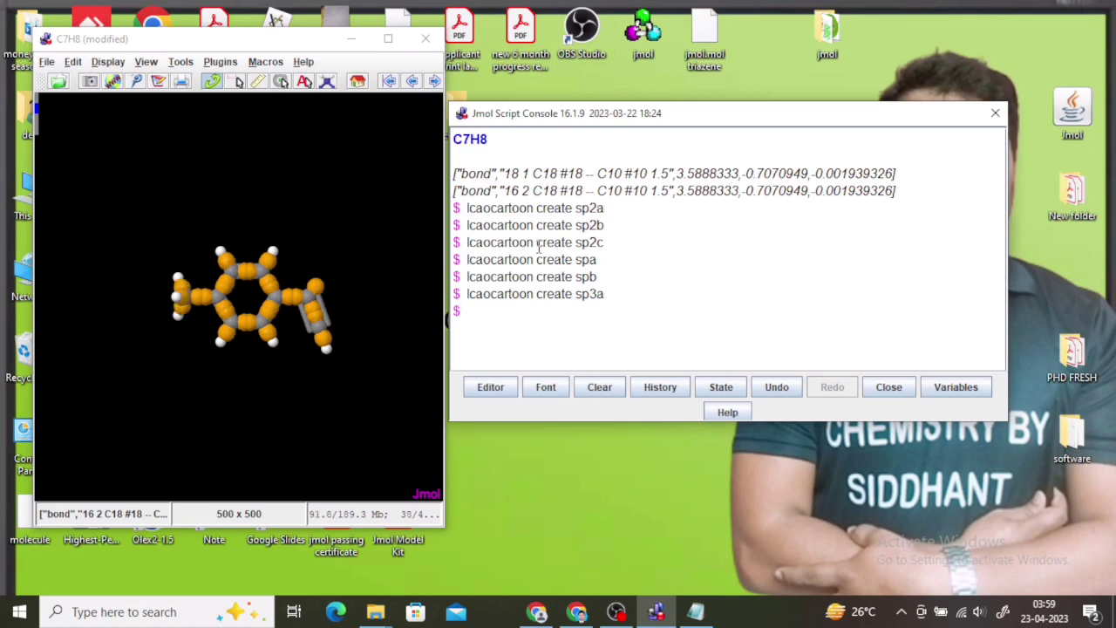
Add the second set of sp3 orbitals with the console command "lcaocartoon create sp3b"
text(lcaocartoon create sp2a)
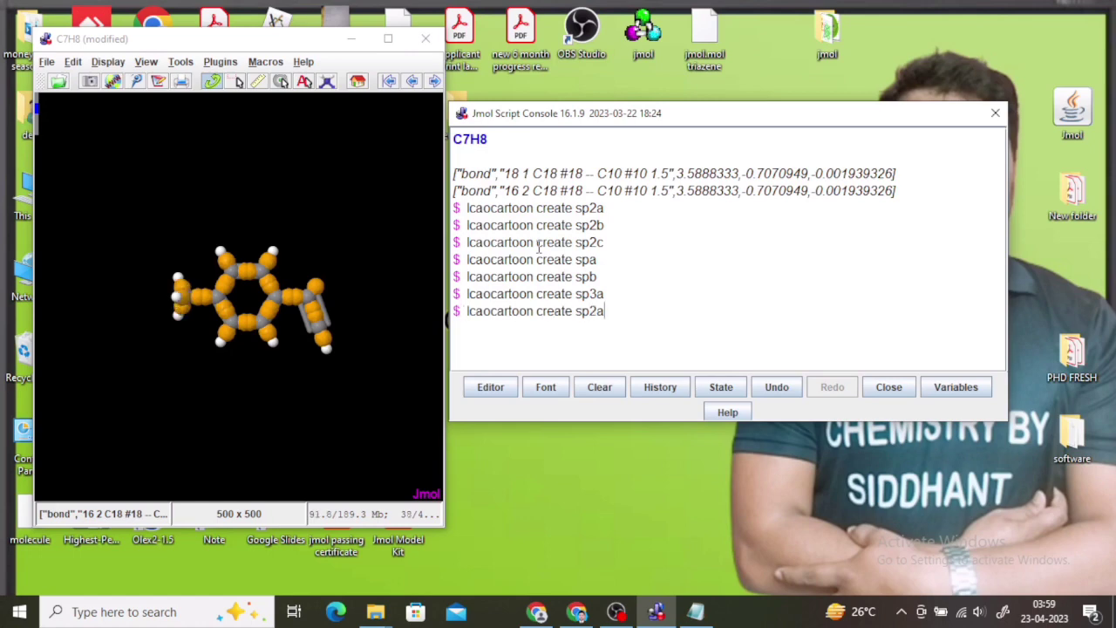
key(BackSpace)
key(BackSpace)
text(3b)
key(Return)
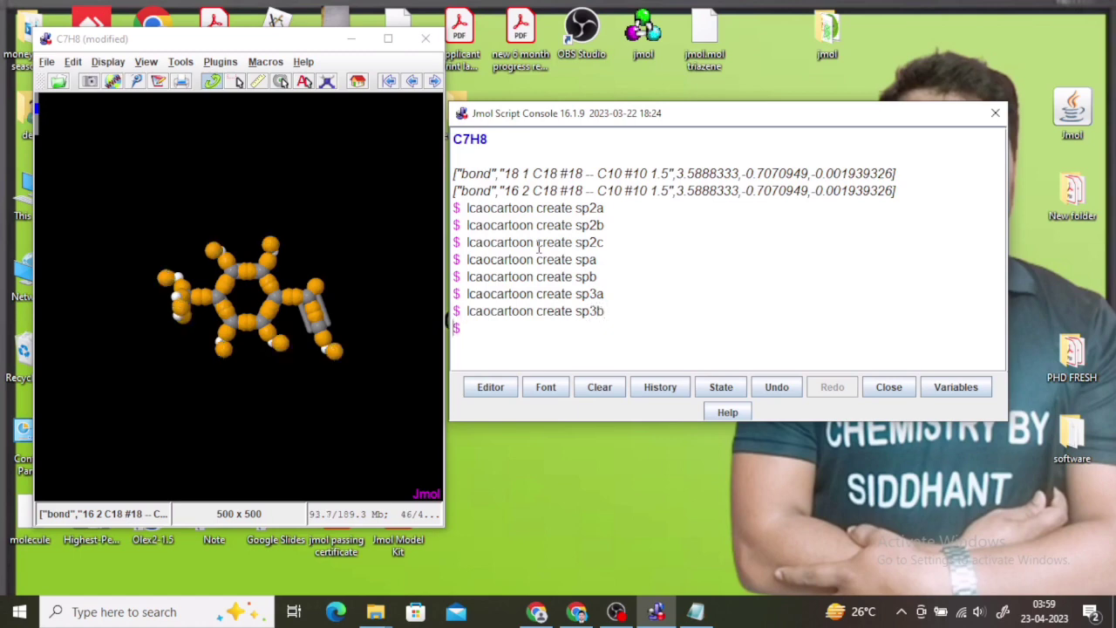
Add the third set of sp3 orbitals with the console command "lcaocartoon create sp3c"
text(lcaocartoon create sp2a)
key(BackSpace)
key(BackSpace)
text(3)
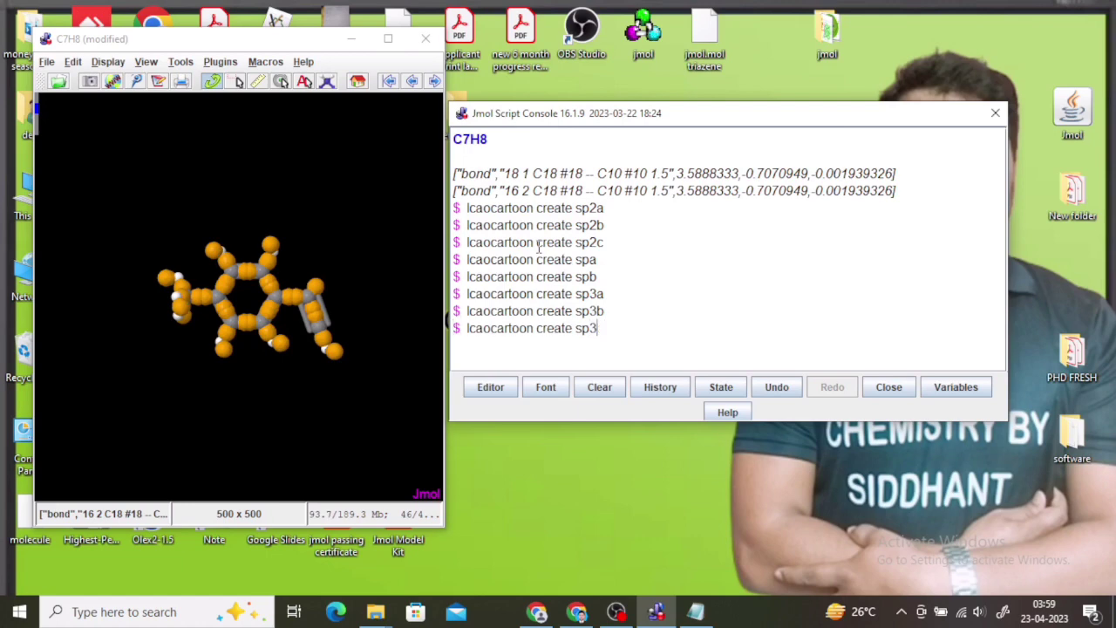
text(c)
key(Return)
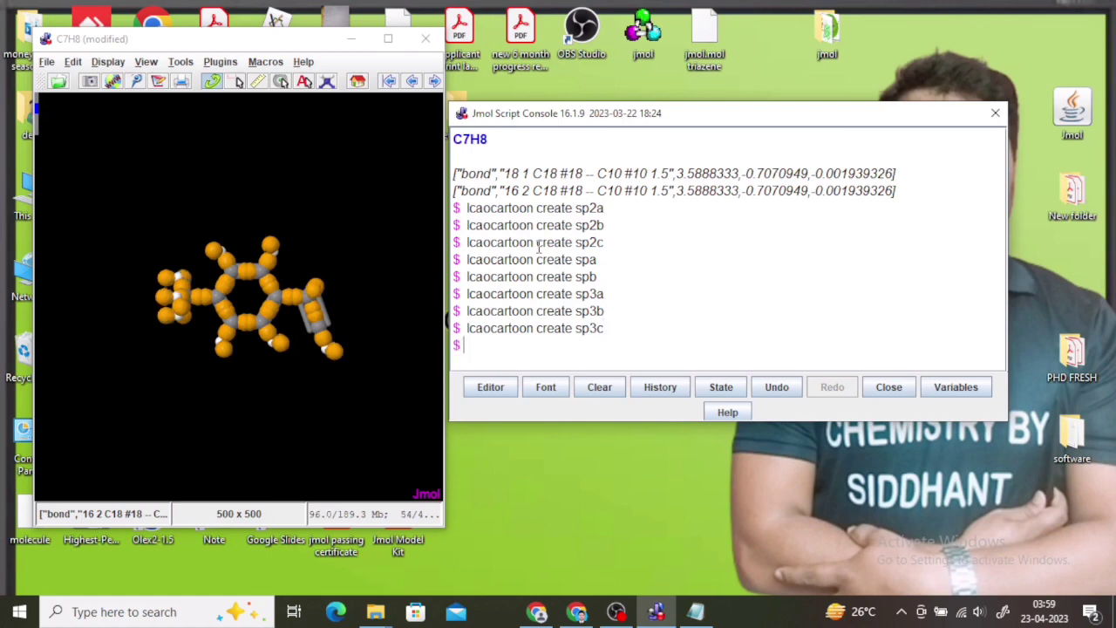
Add the fourth set of sp3 orbitals with the console command "lcaocartoon create sp3d"
text(lcaocartoon create sp2a)
key(BackSpace)
key(BackSpace)
text(3)
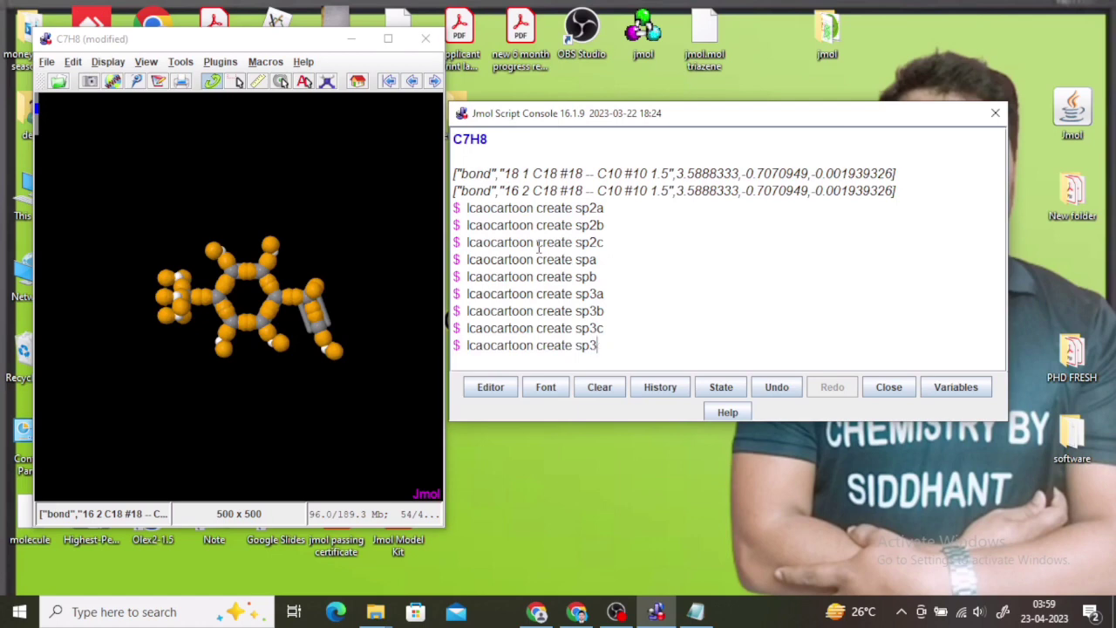
text(d)
key(Return)
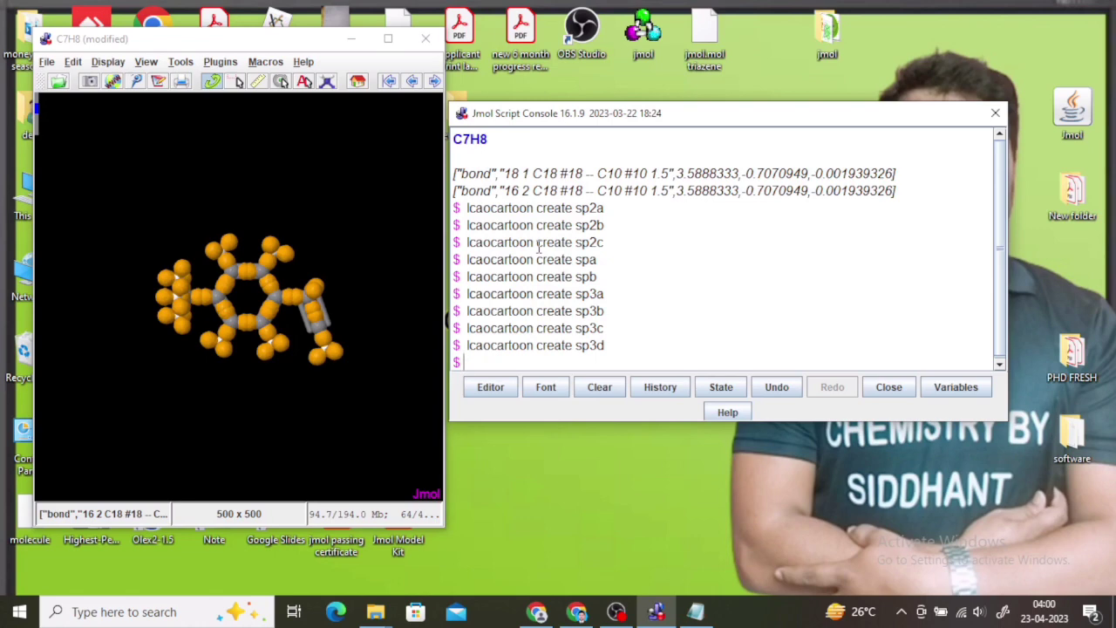
Open a new empty Jmol window and close the one holding the modified toluene
click(47, 64)
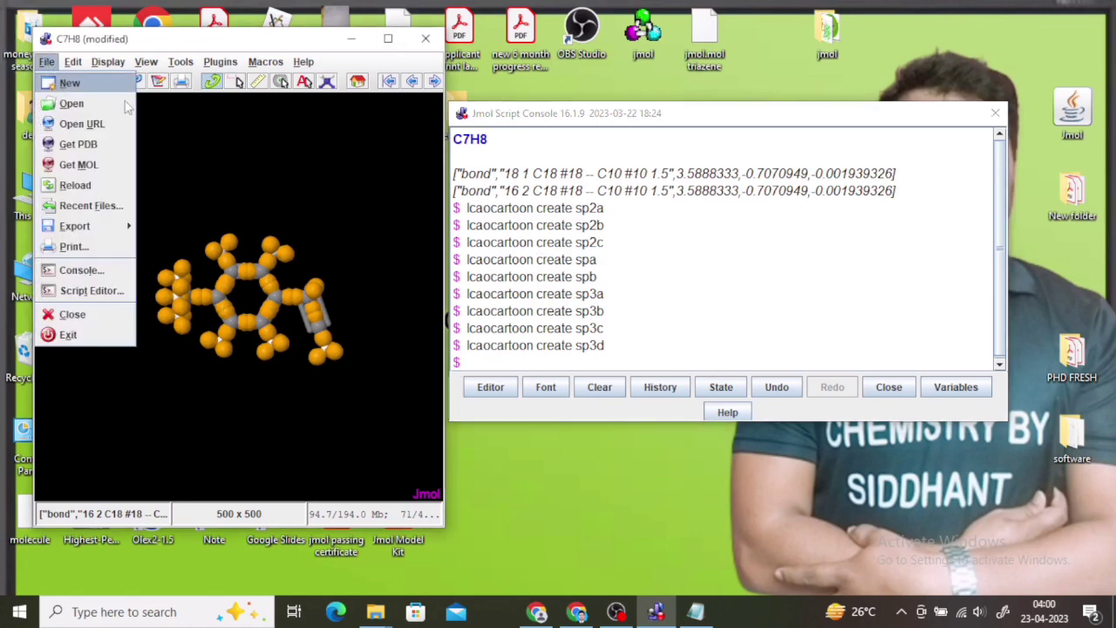
click(70, 82)
click(435, 44)
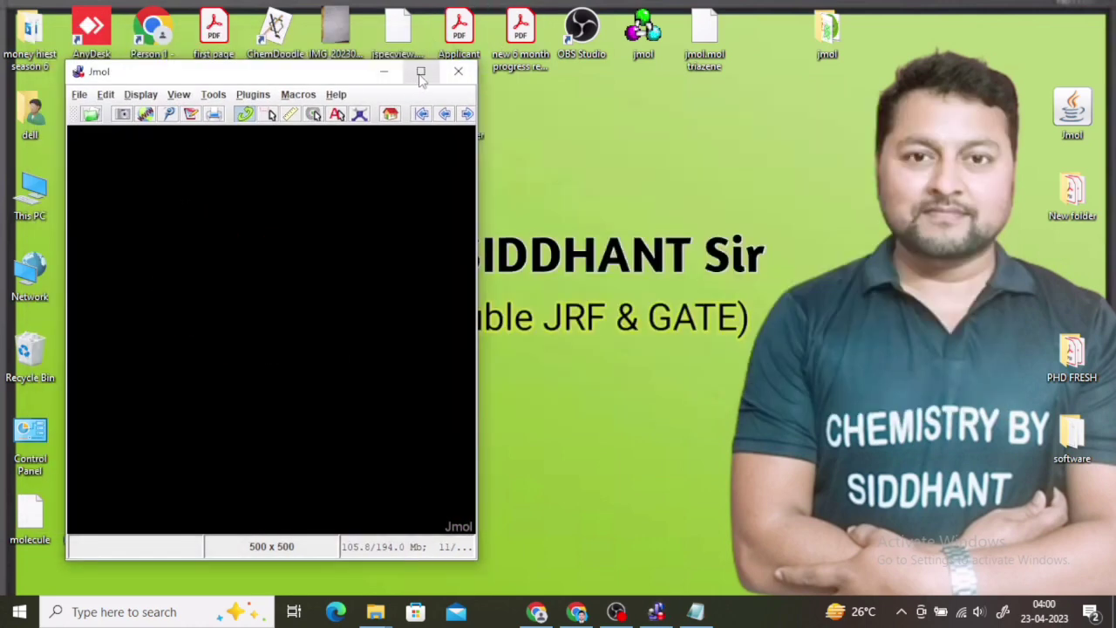
Enlarge the new empty window, without leaving it maximized, so that it covers roughly the left half of the desktop
click(420, 71)
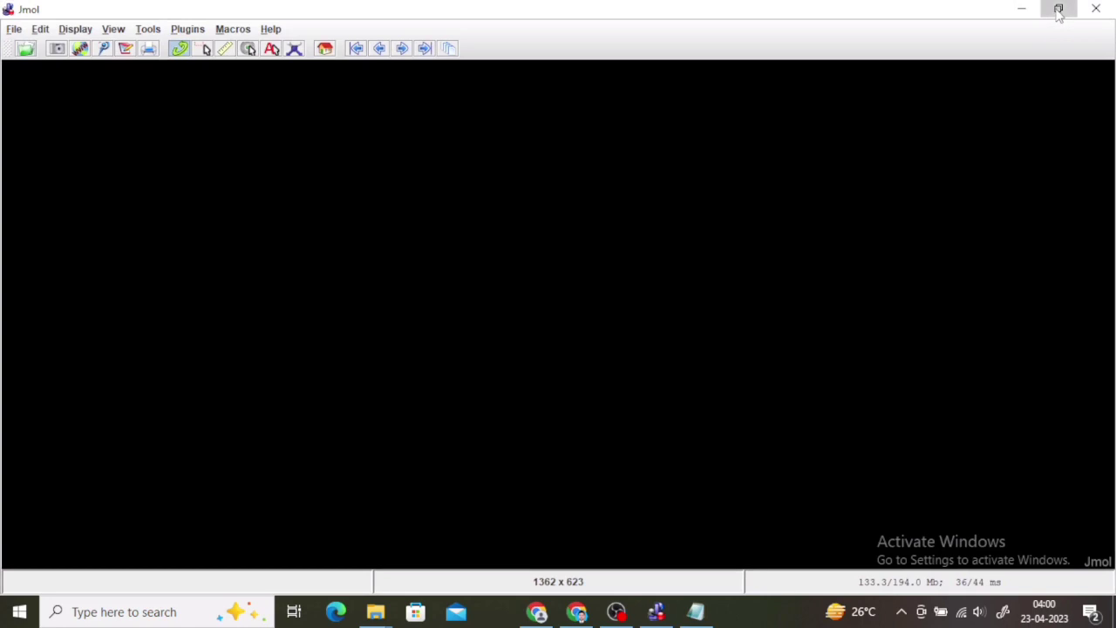
click(1056, 11)
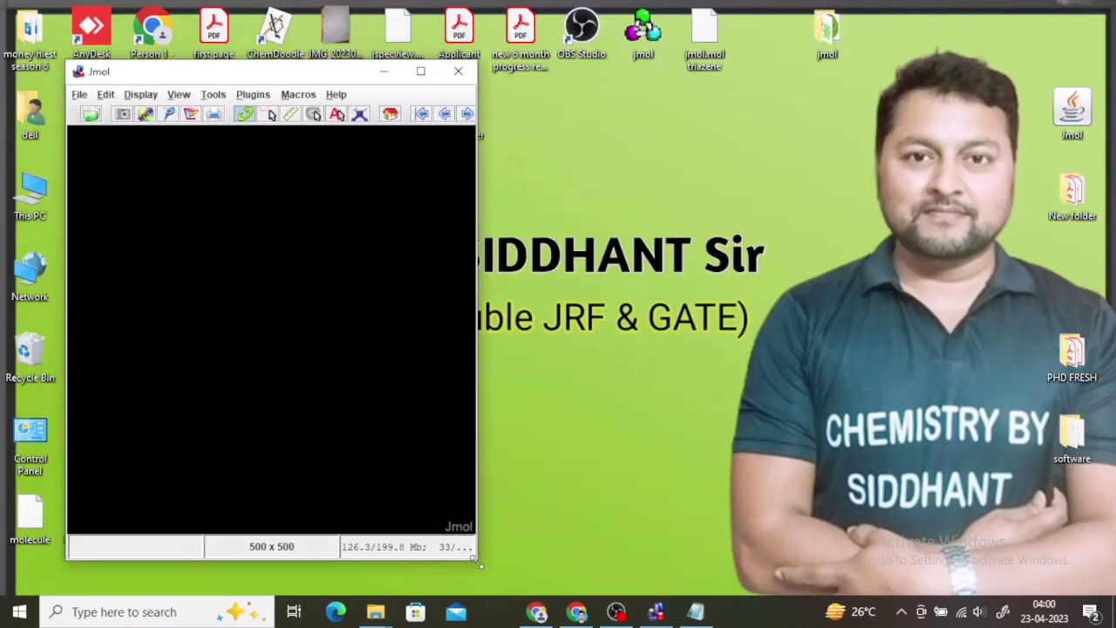
drag(478, 564, 534, 623)
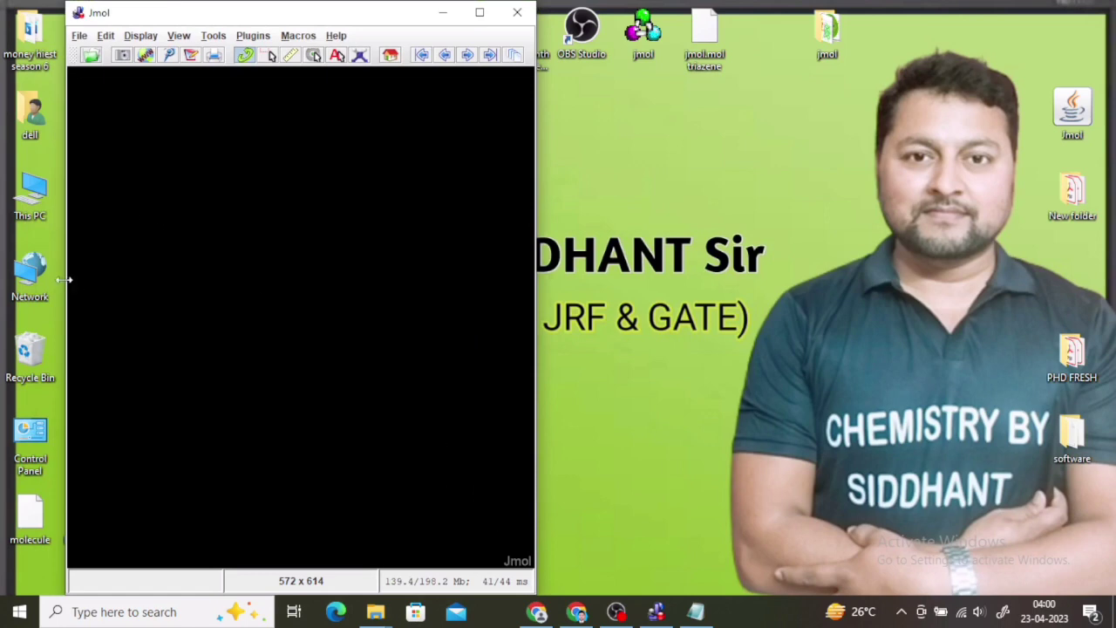
drag(62, 278, 1, 279)
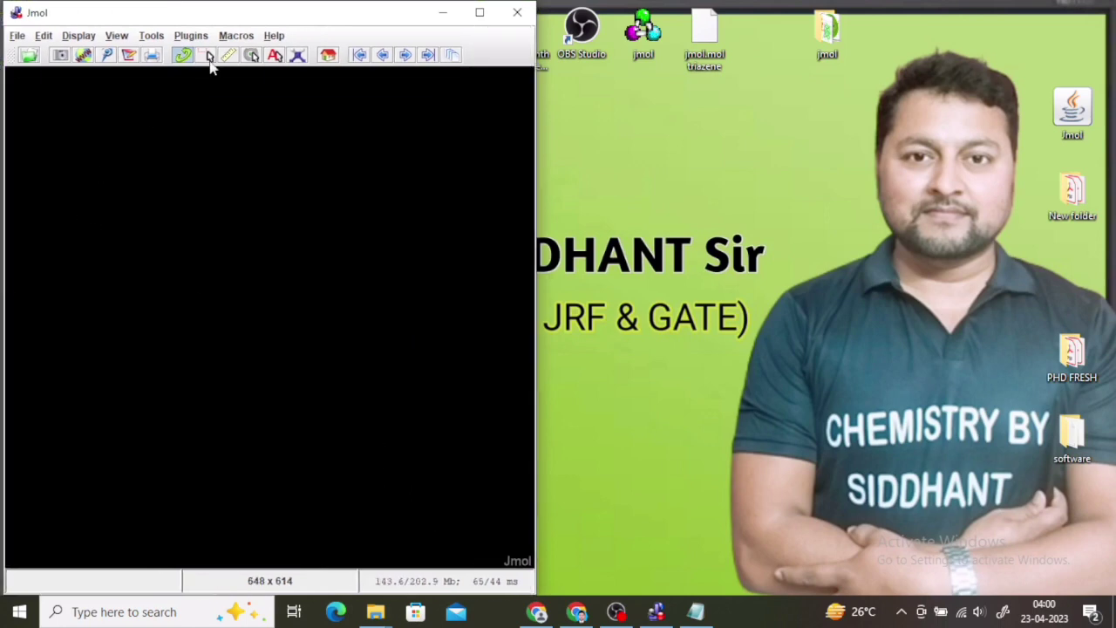
Open the script console and place it beside the empty model window
click(16, 36)
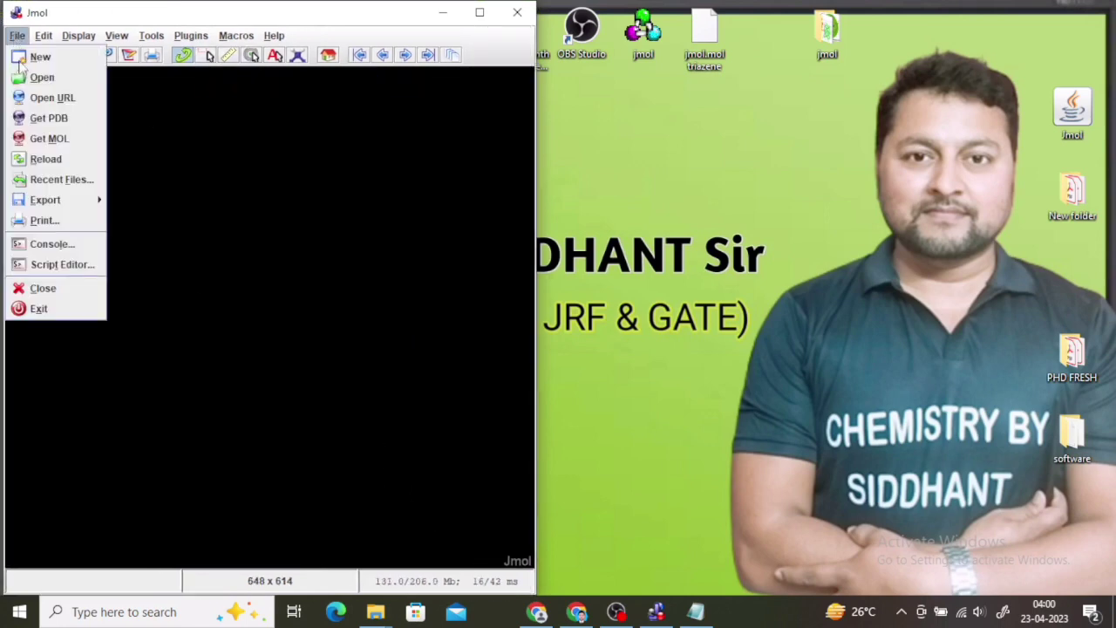
click(52, 244)
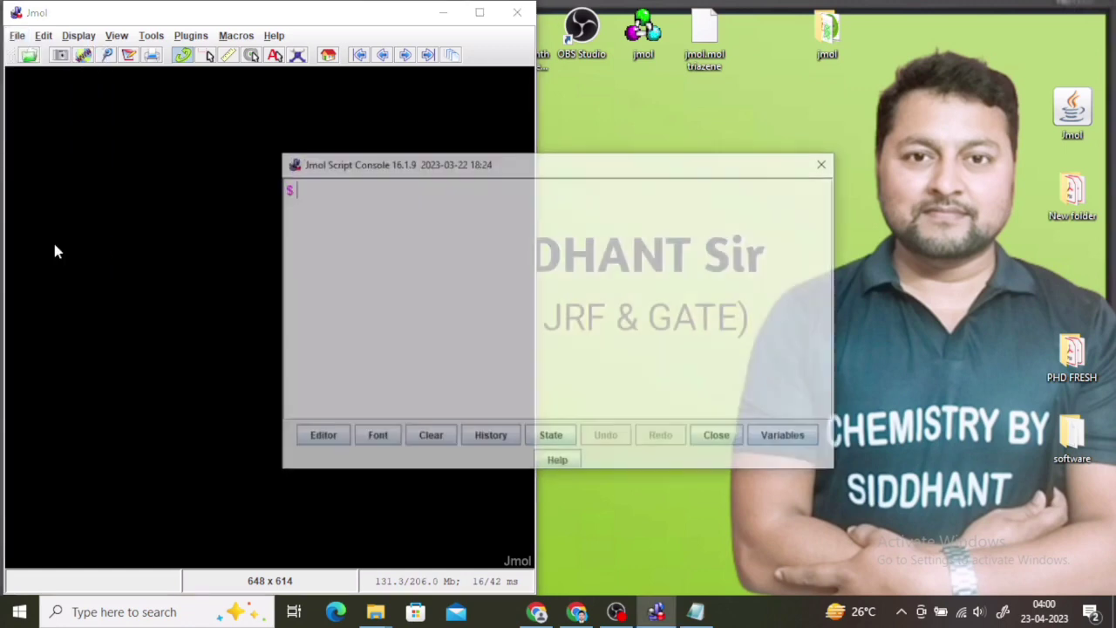
drag(493, 166, 743, 114)
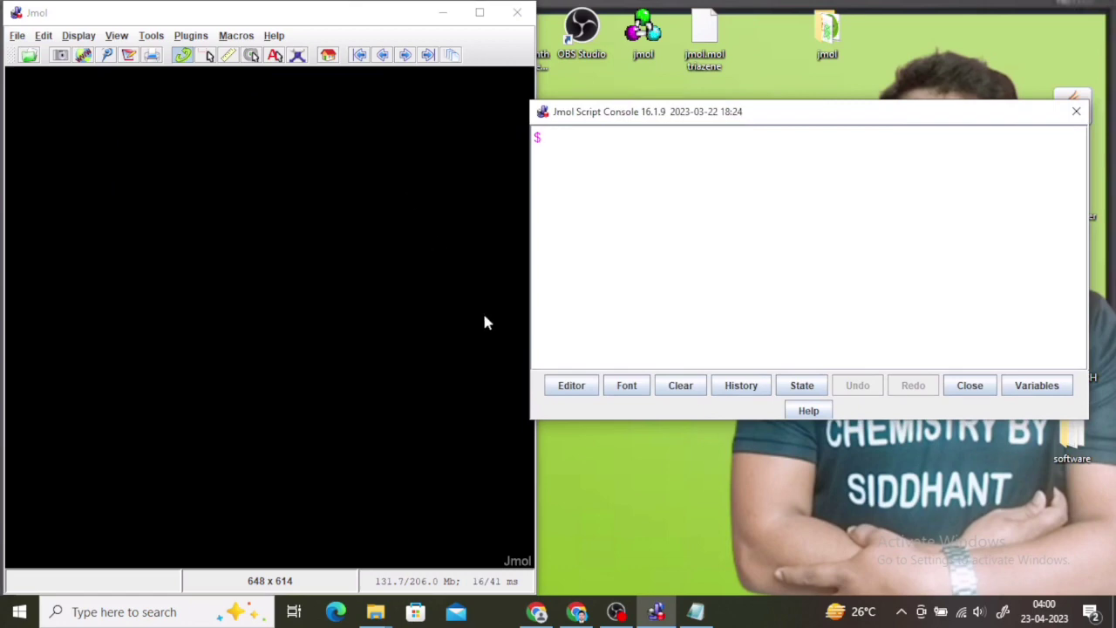
In the Notepad notes, append "- create orbital in molecule" to the "lcaocartoon create sp2a" line
click(695, 613)
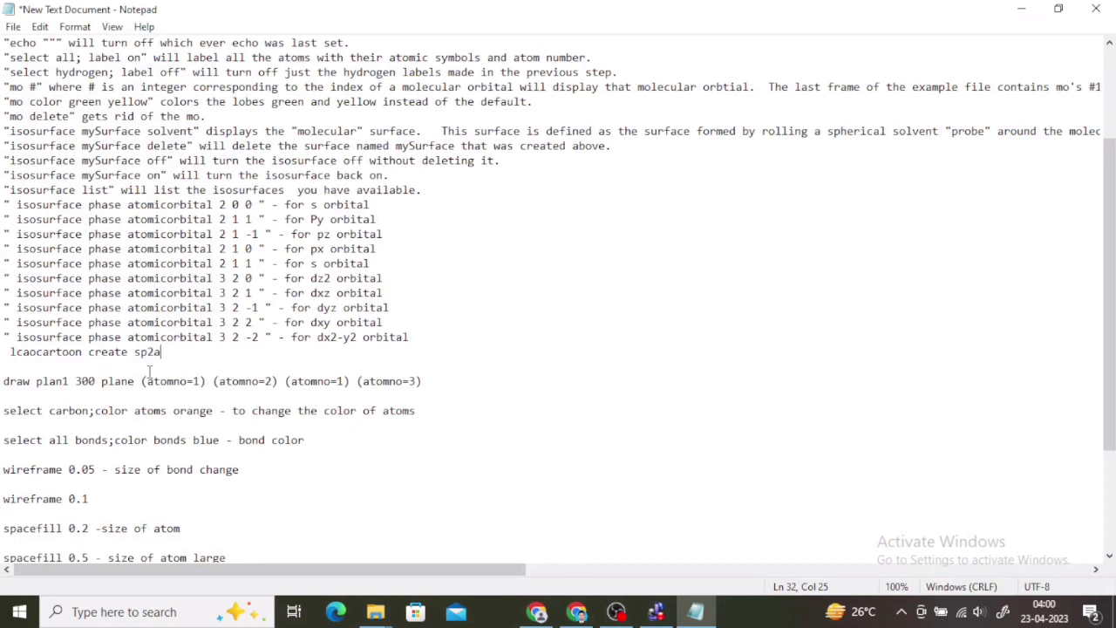
text(- create orbital in mol)
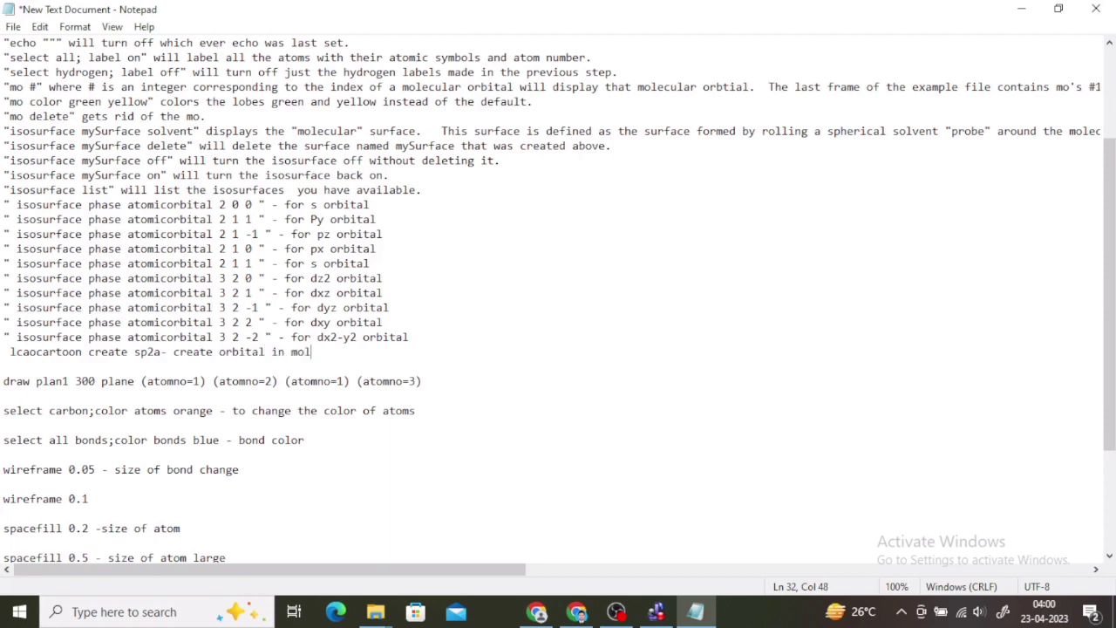
text(ecule)
Copy the s orbital command "isosurface phase atomicorbital 2 0 0" from the notes, run it in the Jmol console and rotate the orbital
click(17, 204)
drag(17, 204, 254, 204)
key(ctrl+c)
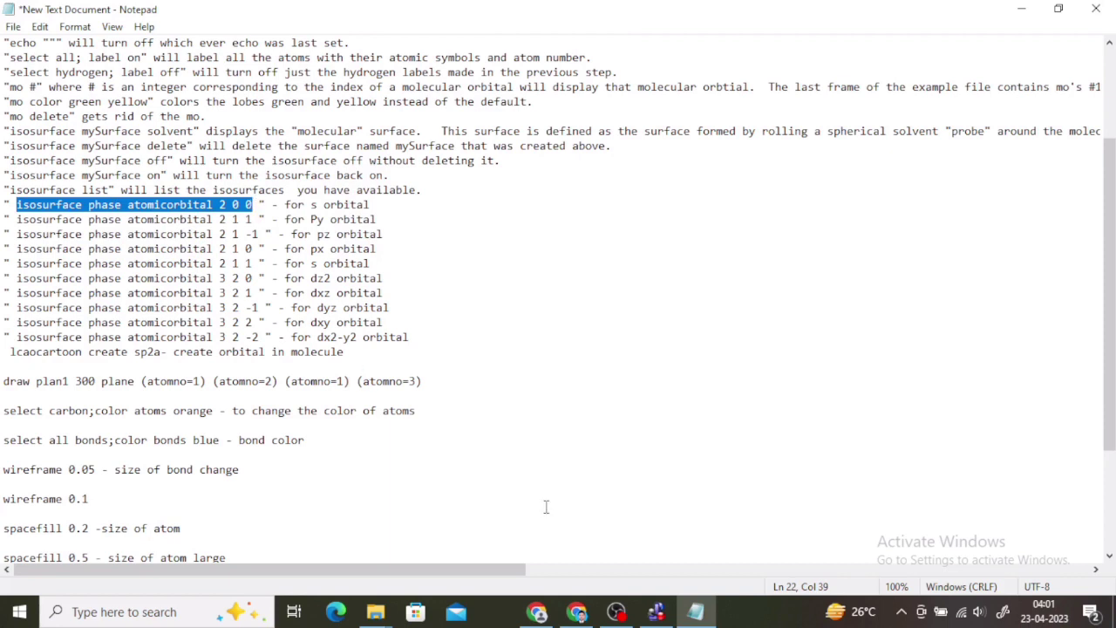
click(654, 612)
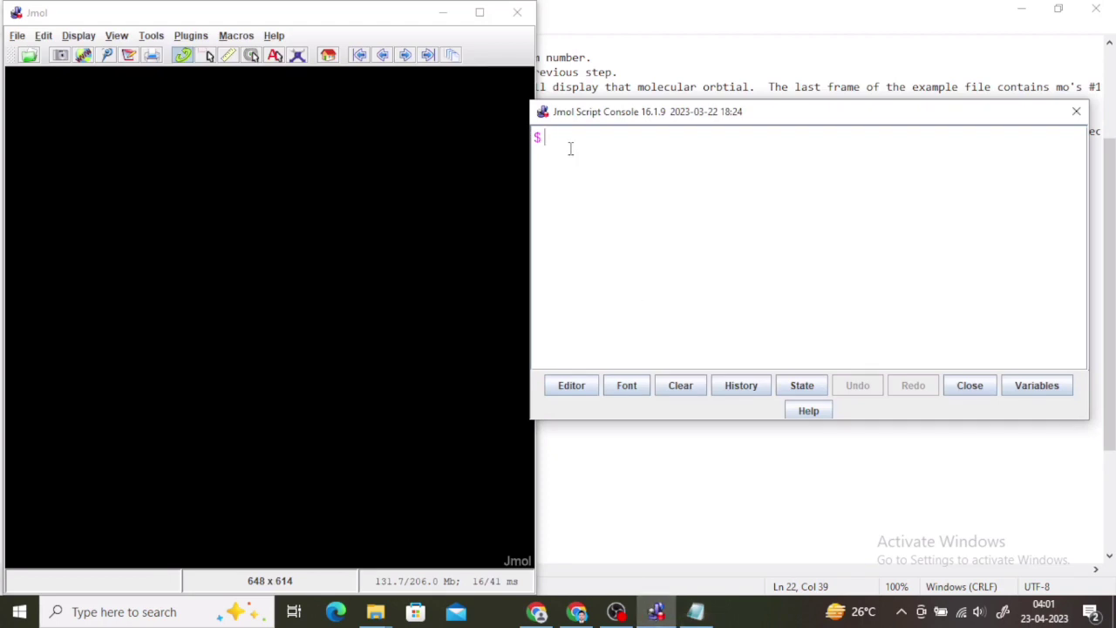
key(ctrl+v)
key(Return)
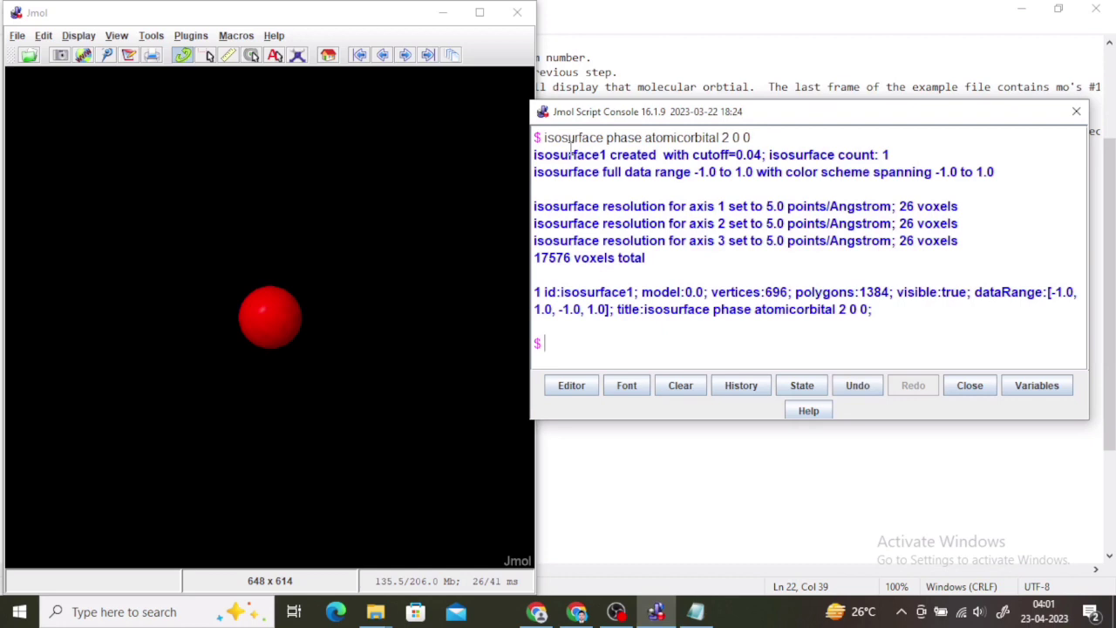
click(366, 354)
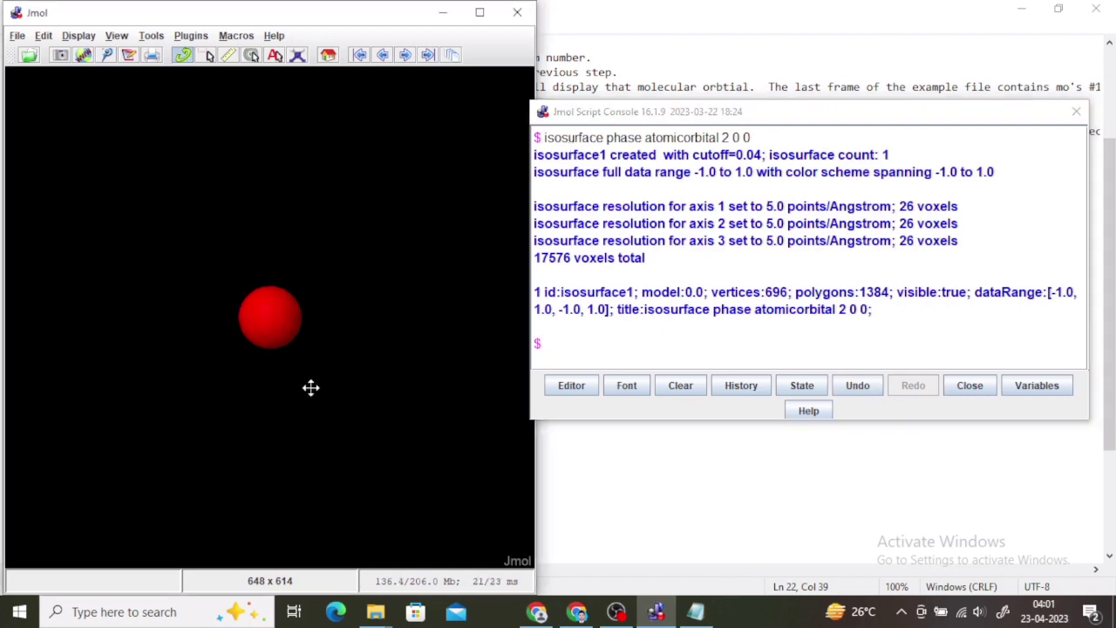
drag(385, 213, 305, 322)
Display the py orbital with the console command "isosurface phase atomicorbital 2 1 1" and rotate it to view both lobes
click(695, 611)
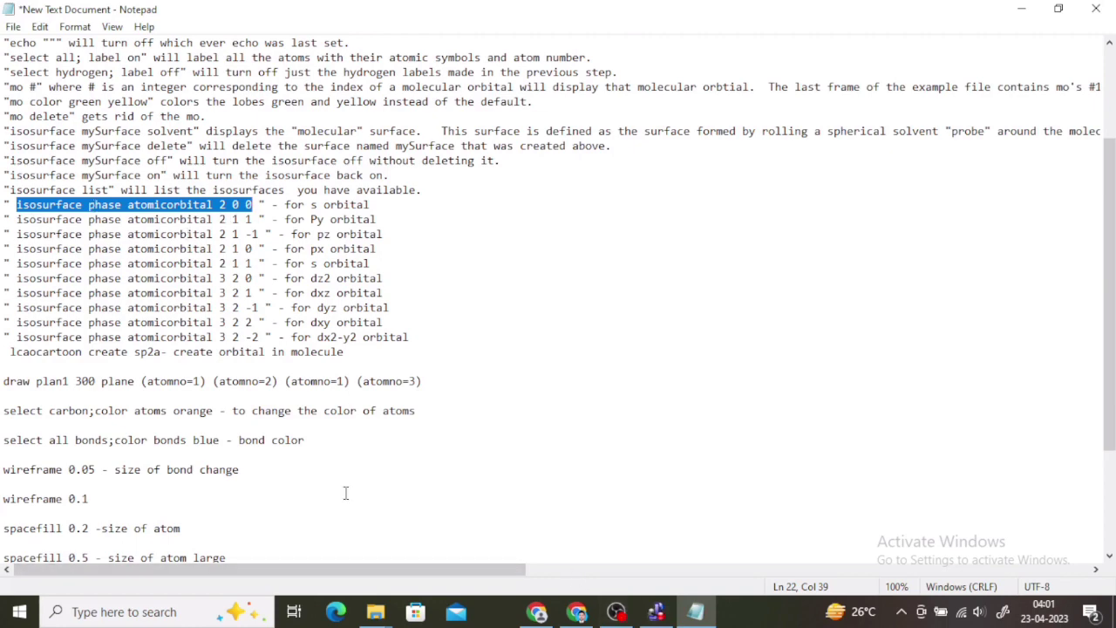
click(666, 615)
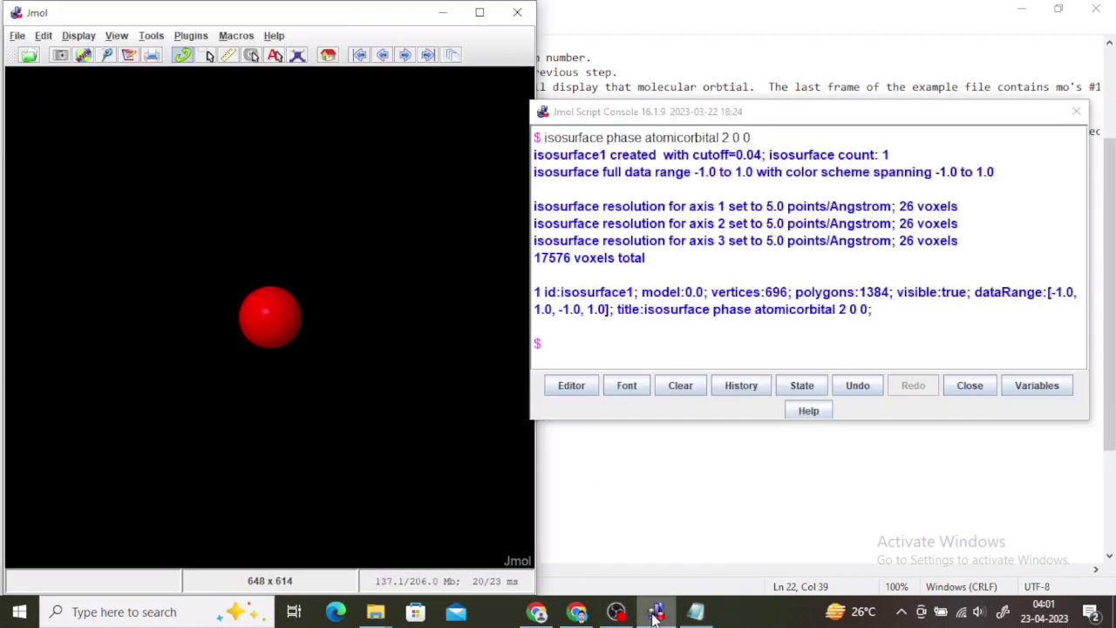
click(593, 350)
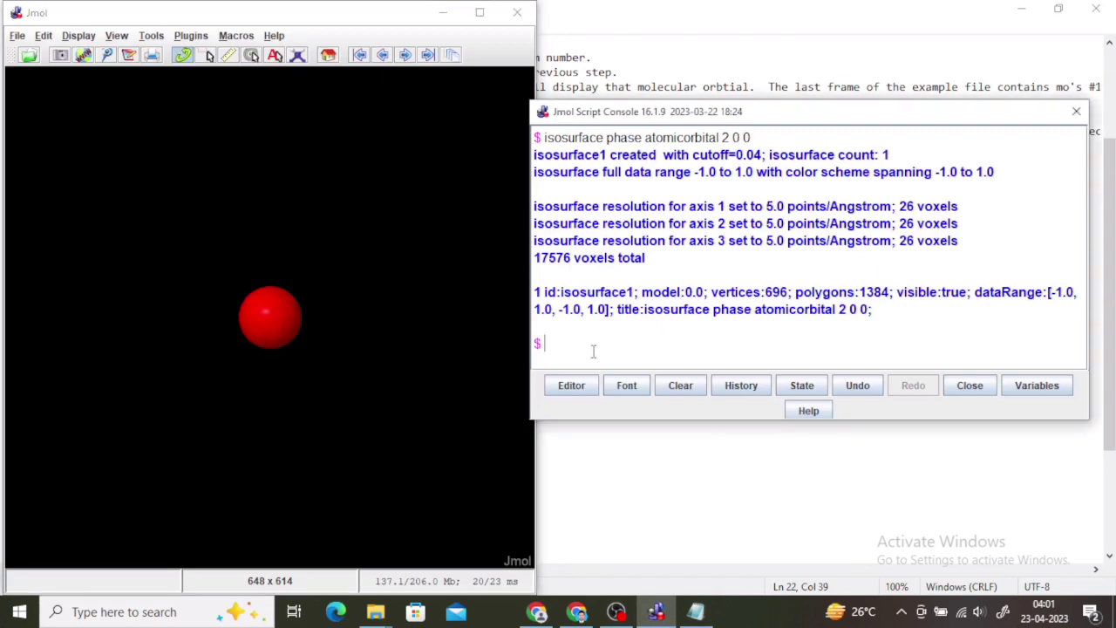
key(Up)
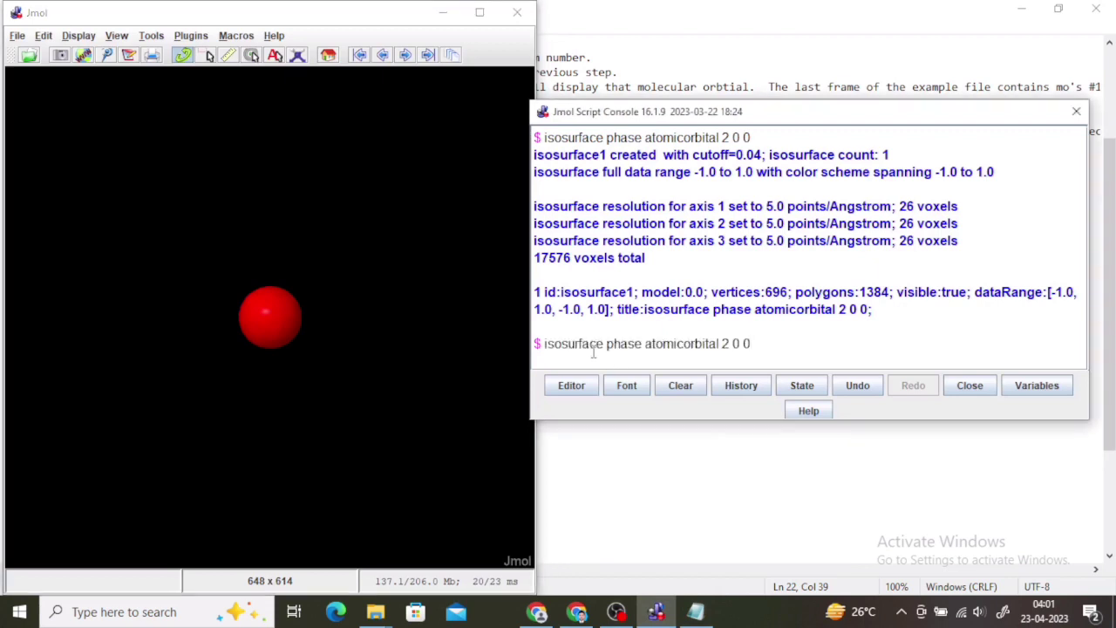
key(BackSpace)
key(BackSpace)
key(BackSpace)
text(1 1)
key(Return)
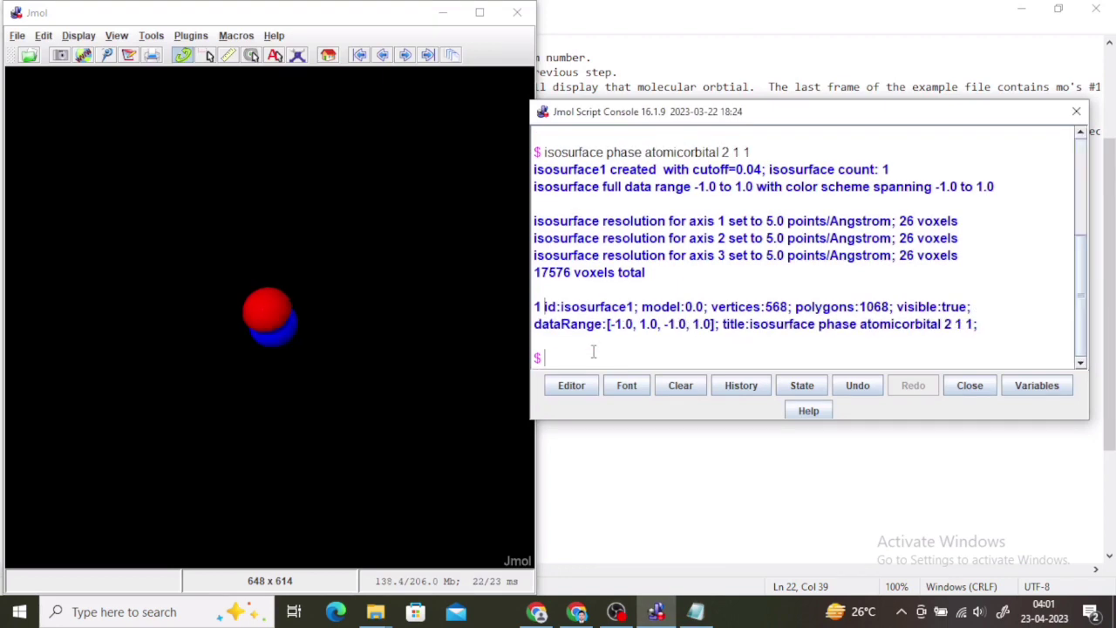
drag(386, 348, 284, 305)
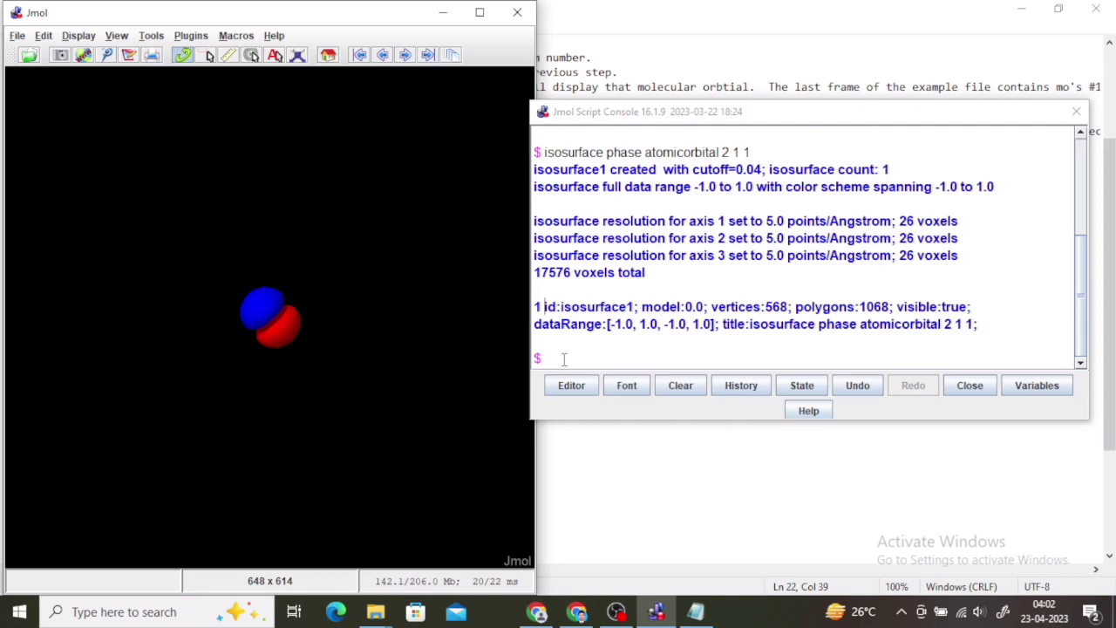
Display the pz orbital with the console command "isosurface phase atomicorbital 2 1 -1" and rotate it to view both lobes
click(695, 611)
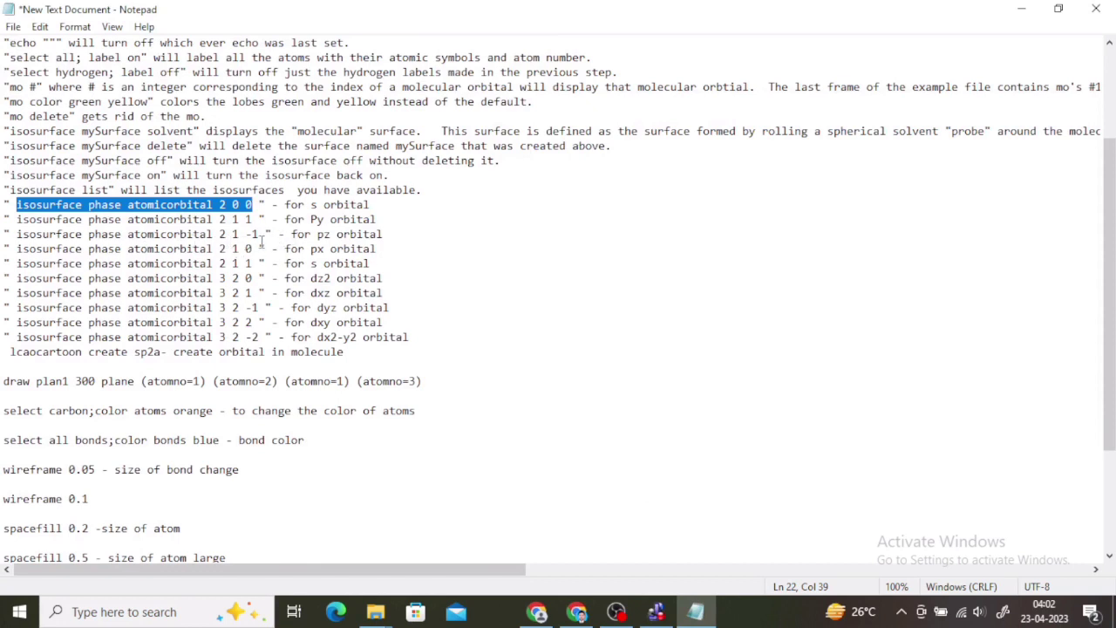
click(659, 613)
click(575, 359)
key(ctrl+v)
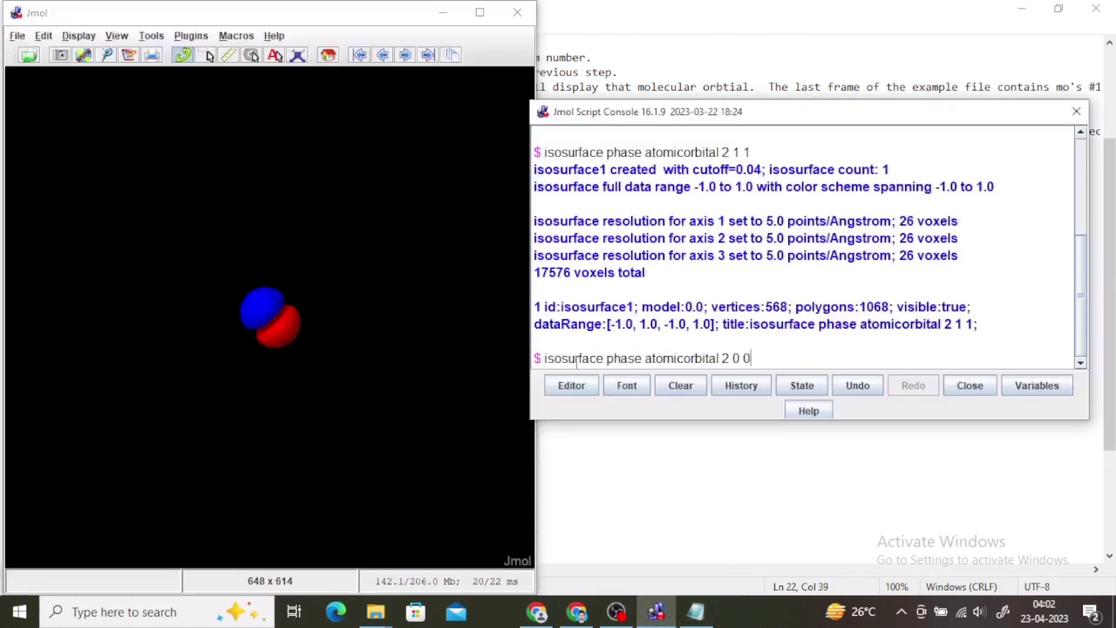
key(BackSpace)
key(BackSpace)
key(BackSpace)
text(1 -1)
key(Return)
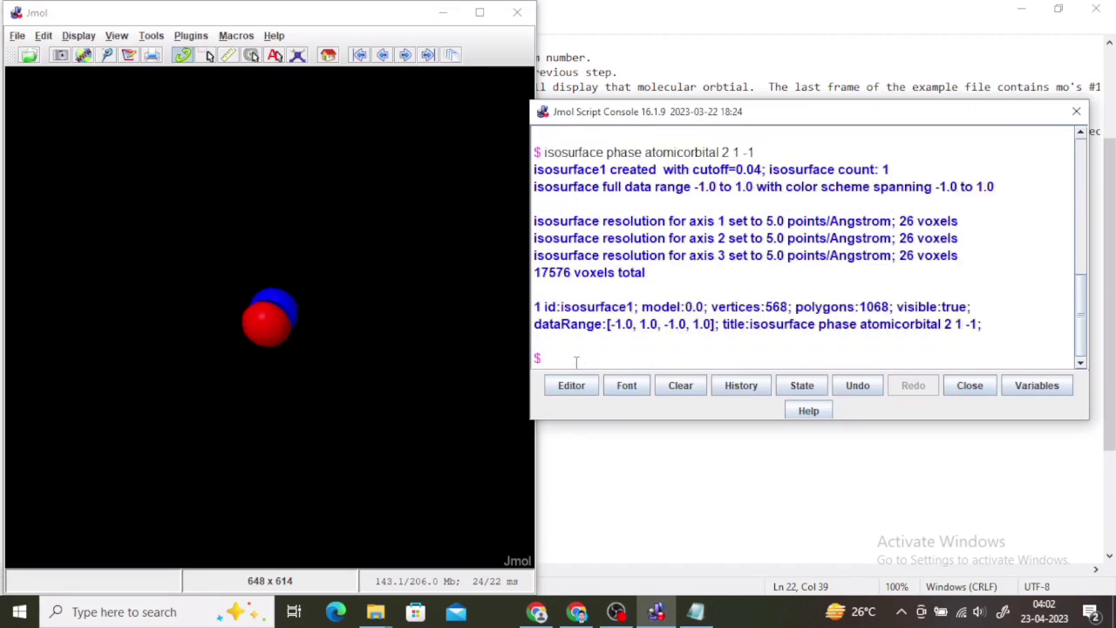
drag(353, 335, 395, 454)
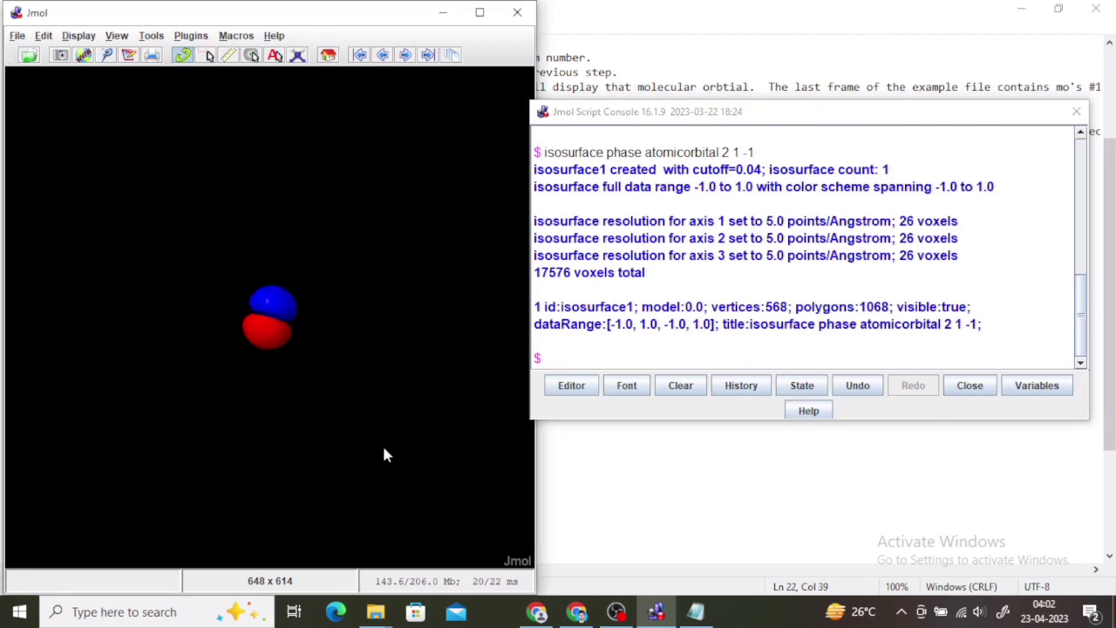
drag(319, 369, 377, 372)
Look up the dz2 orbital in the notes and display it with the console command "isosurface phase atomicorbital 3 2 0"
mouse_move(707, 615)
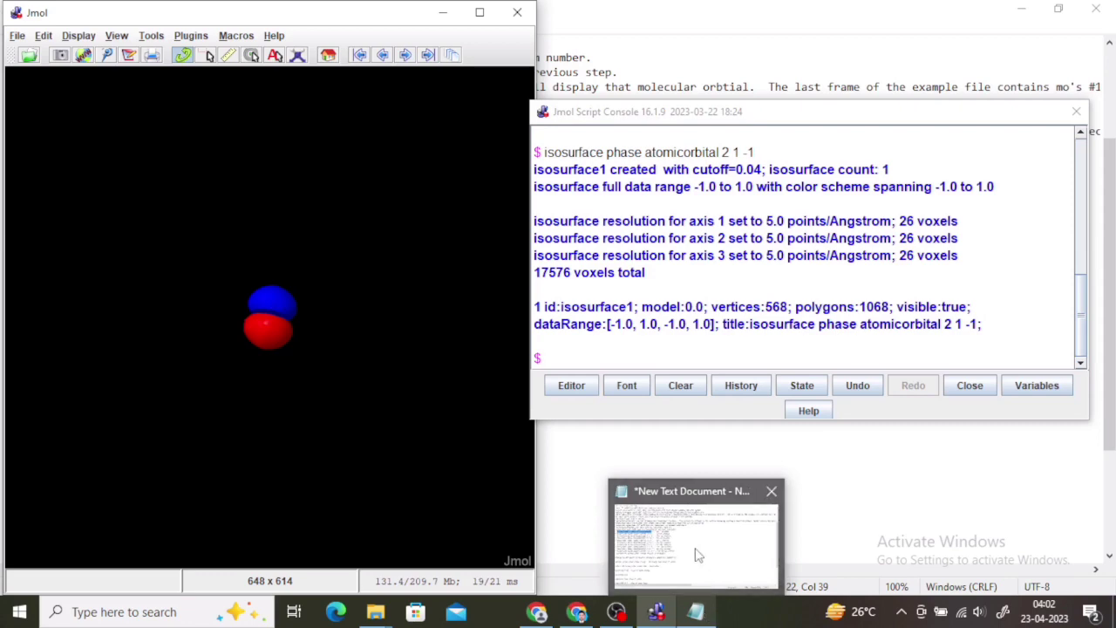
click(698, 551)
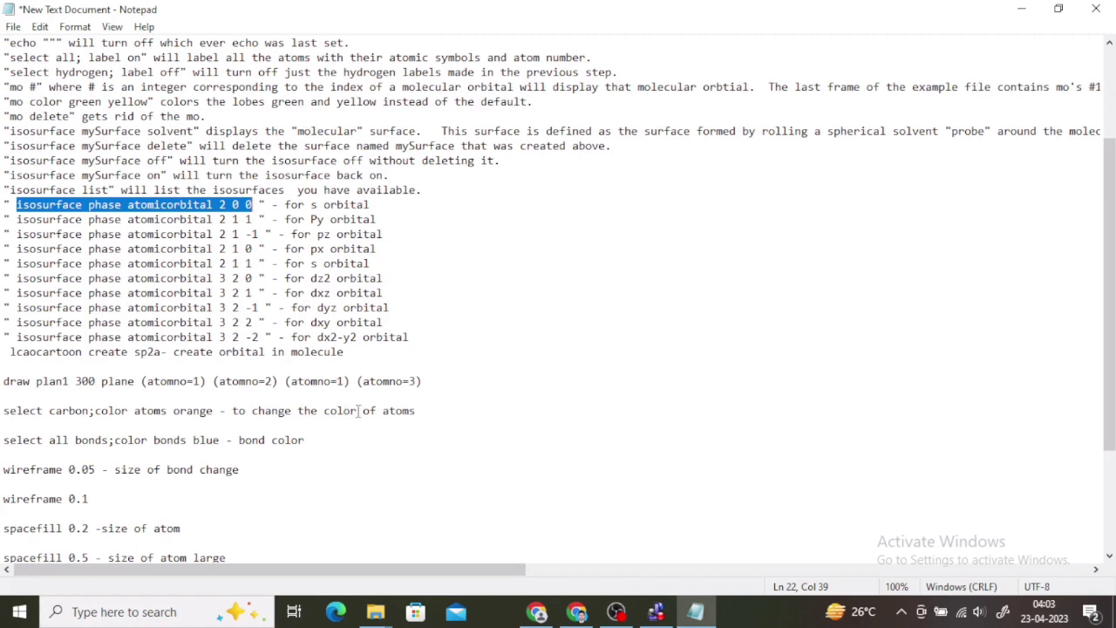
click(646, 615)
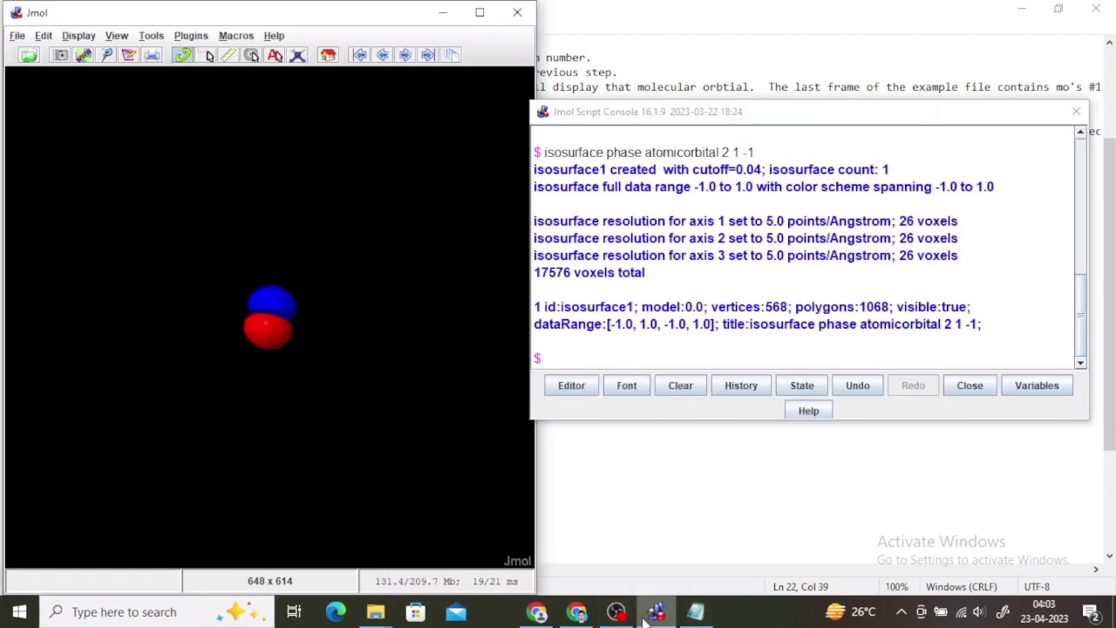
click(561, 359)
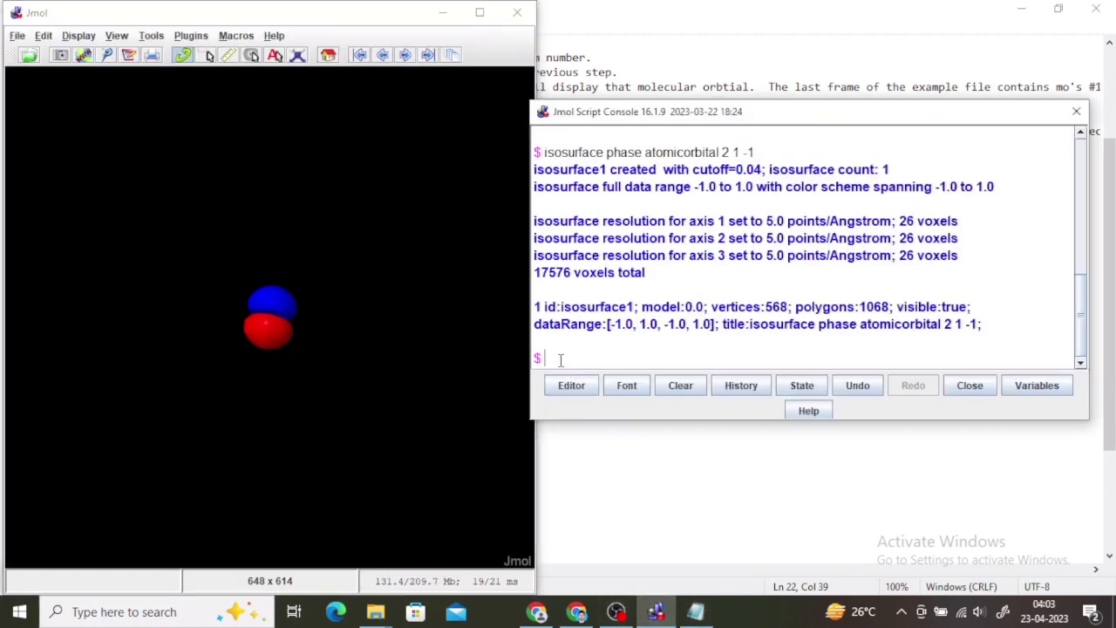
key(ctrl+v)
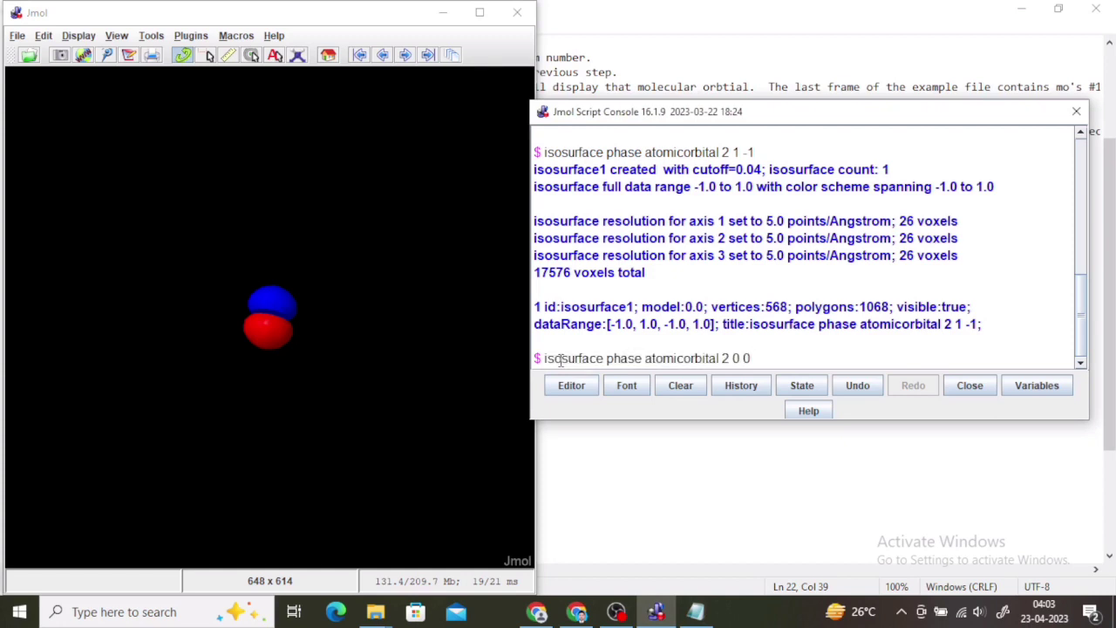
key(BackSpace)
key(BackSpace)
key(BackSpace)
key(BackSpace)
key(BackSpace)
text(3 2 0)
key(Return)
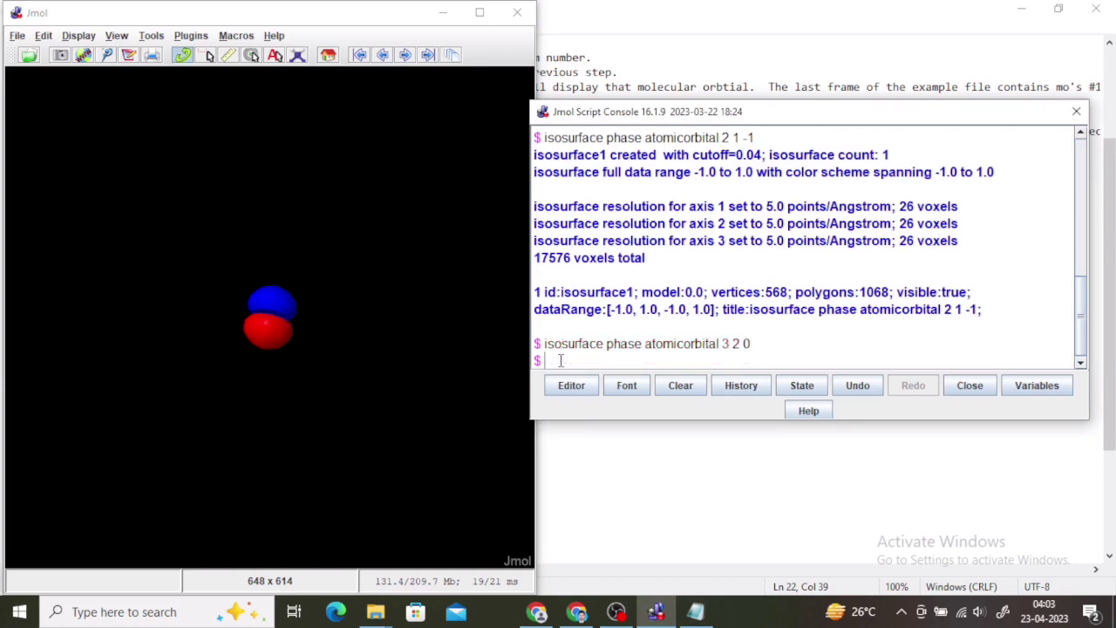
Rotate the dz2 orbital until its two lobes stand vertically and turn spin on for the model
click(428, 341)
drag(429, 344, 300, 521)
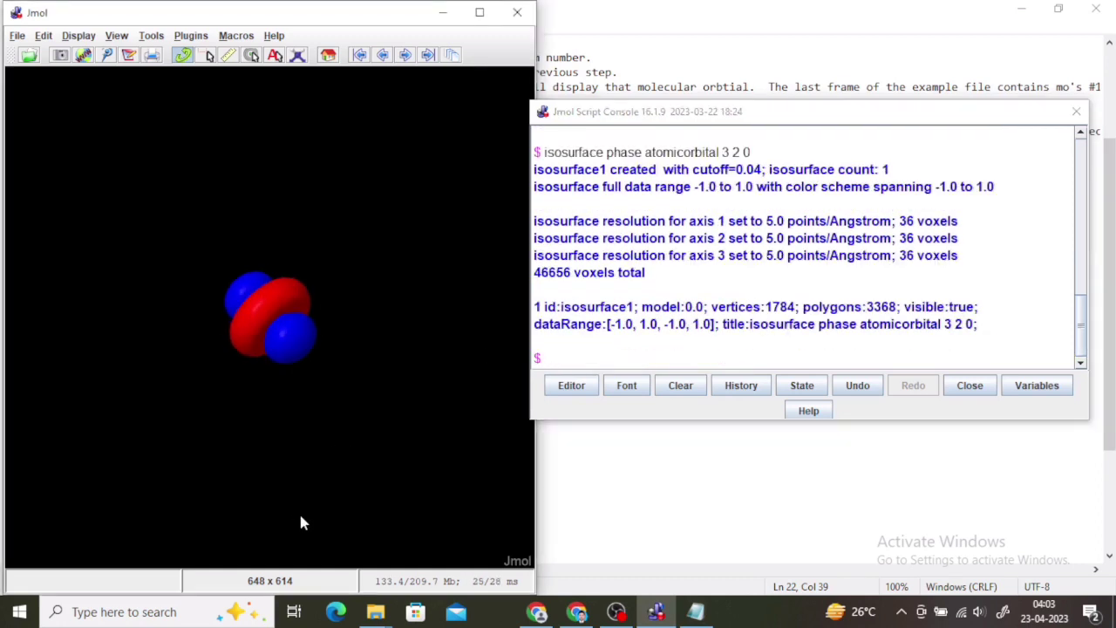
drag(330, 401, 183, 522)
drag(316, 433, 150, 460)
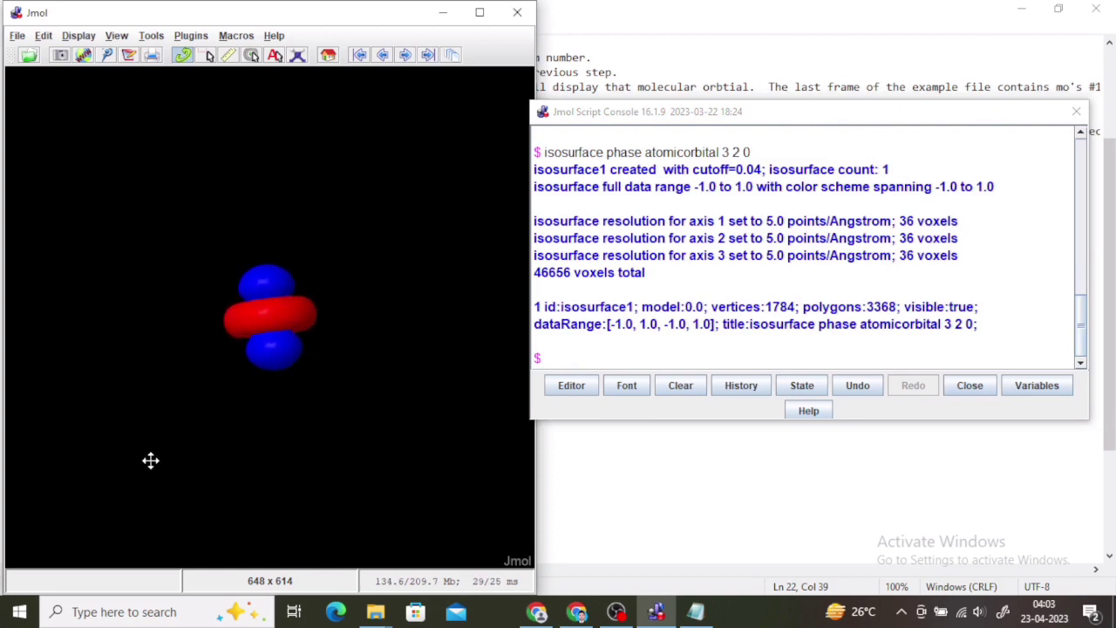
drag(293, 480, 140, 528)
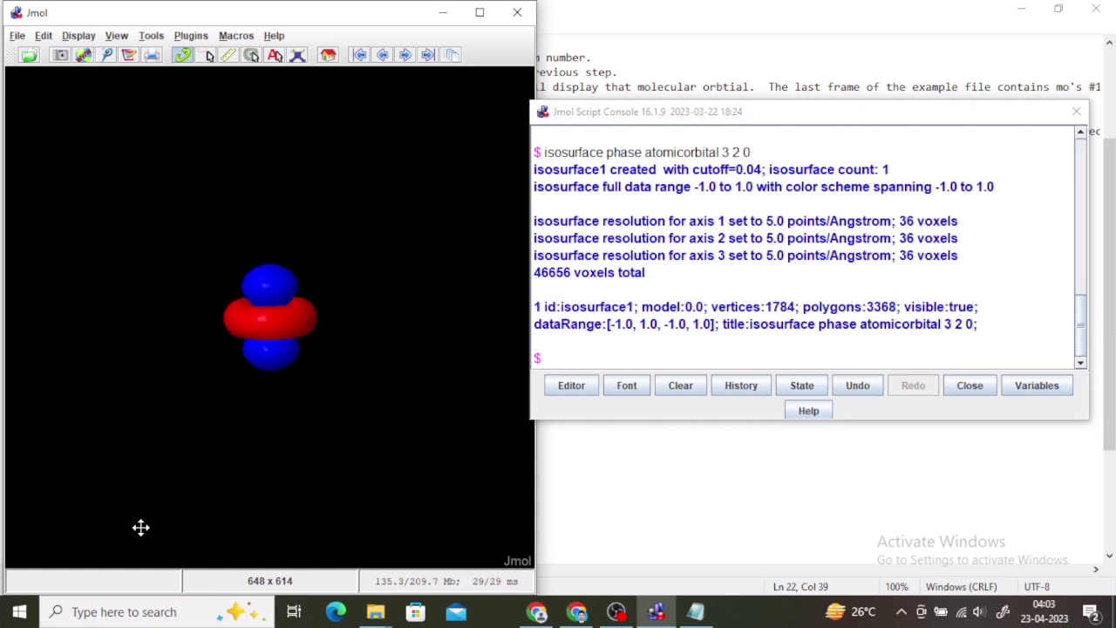
right_click(458, 319)
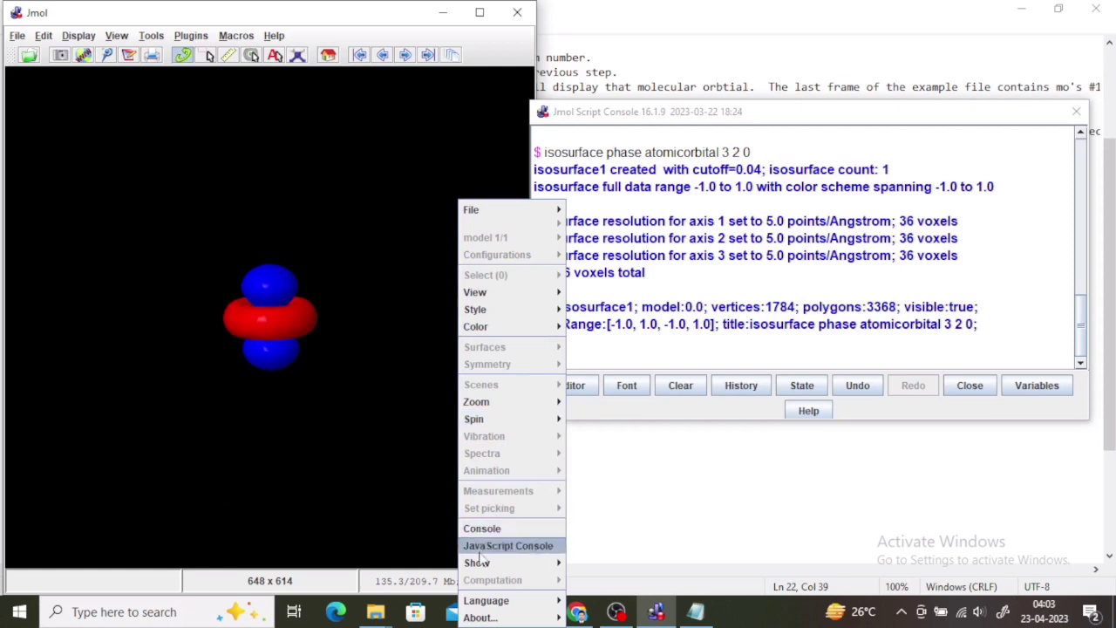
mouse_move(497, 422)
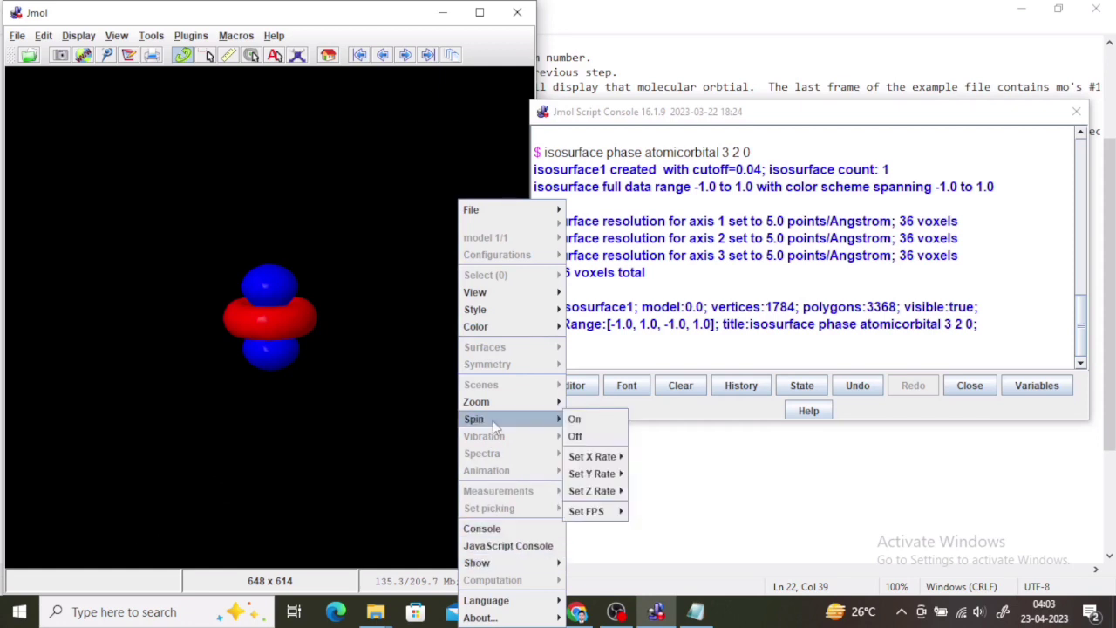
click(574, 419)
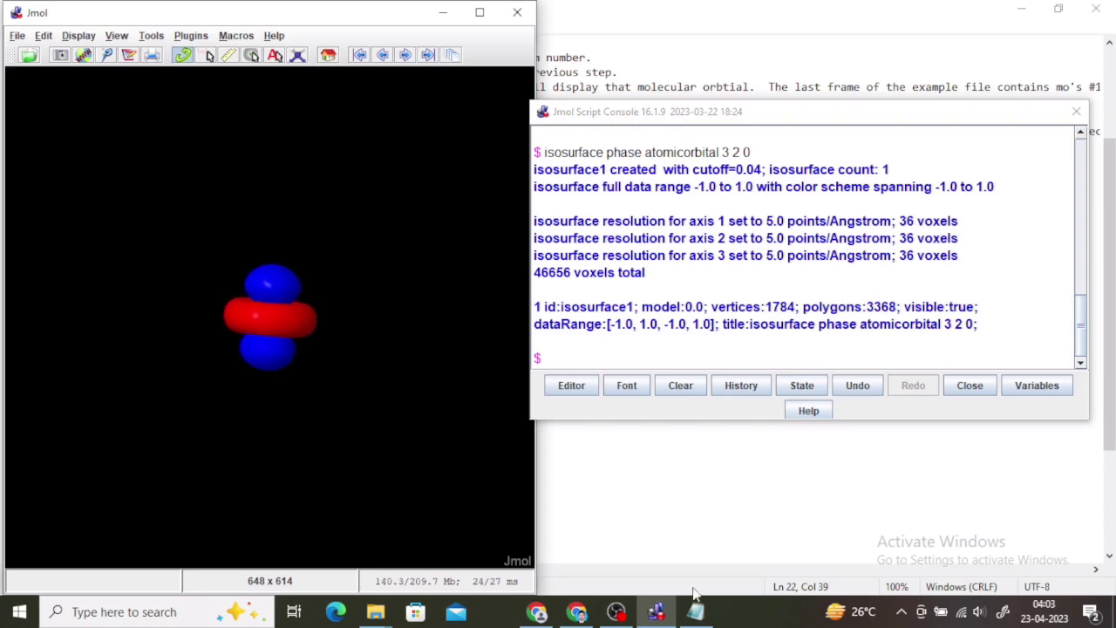
Consult the list of orbital commands in the Notepad notes and return to Jmol
click(696, 615)
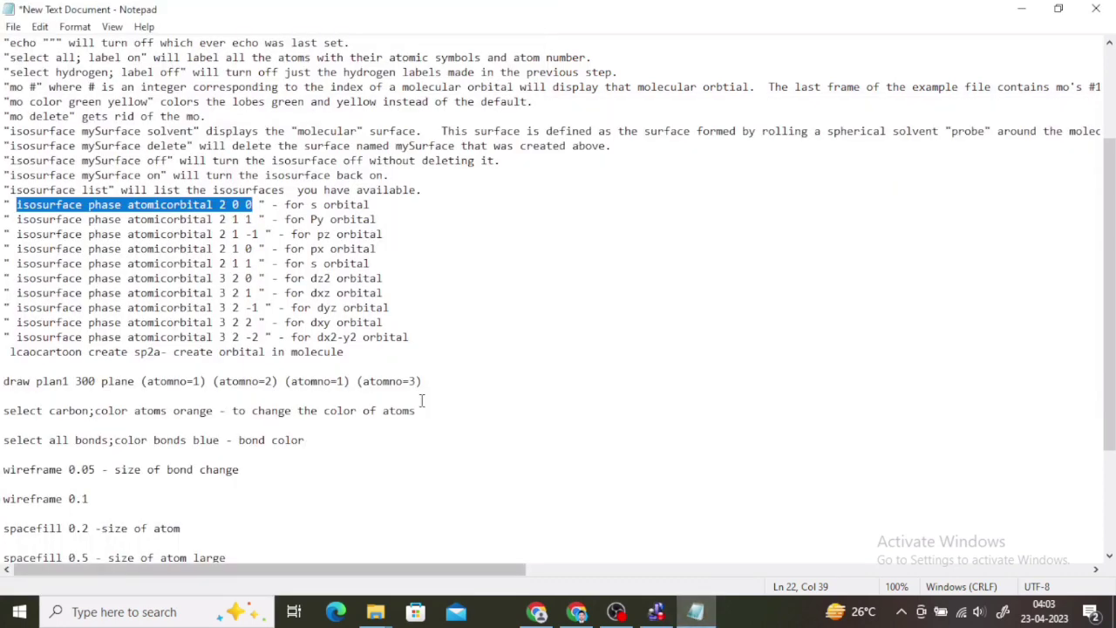
mouse_move(578, 615)
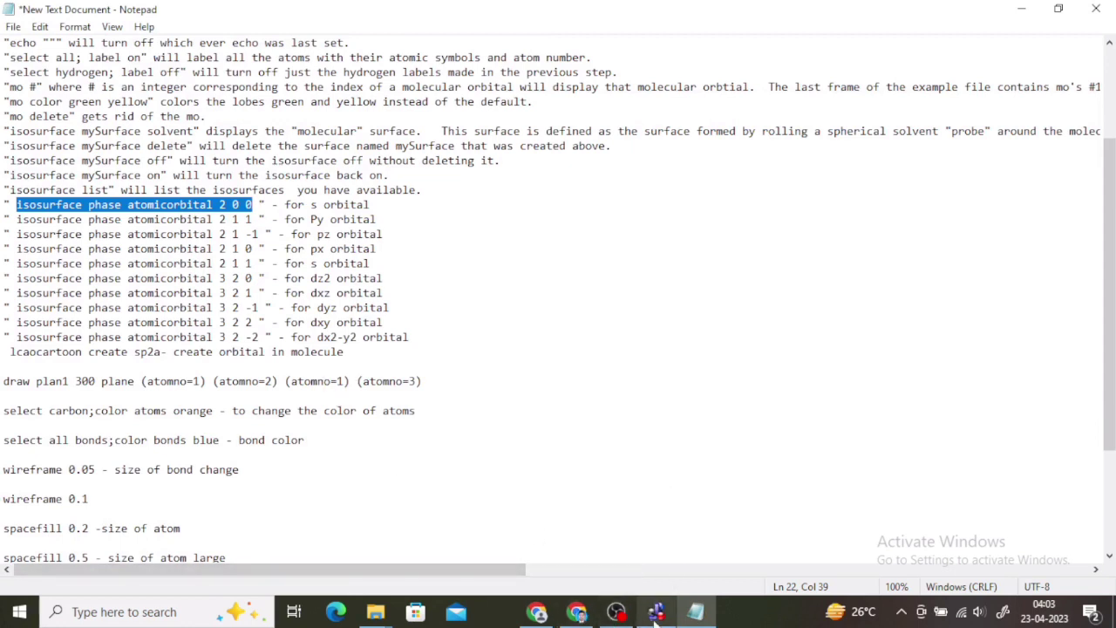
mouse_move(654, 621)
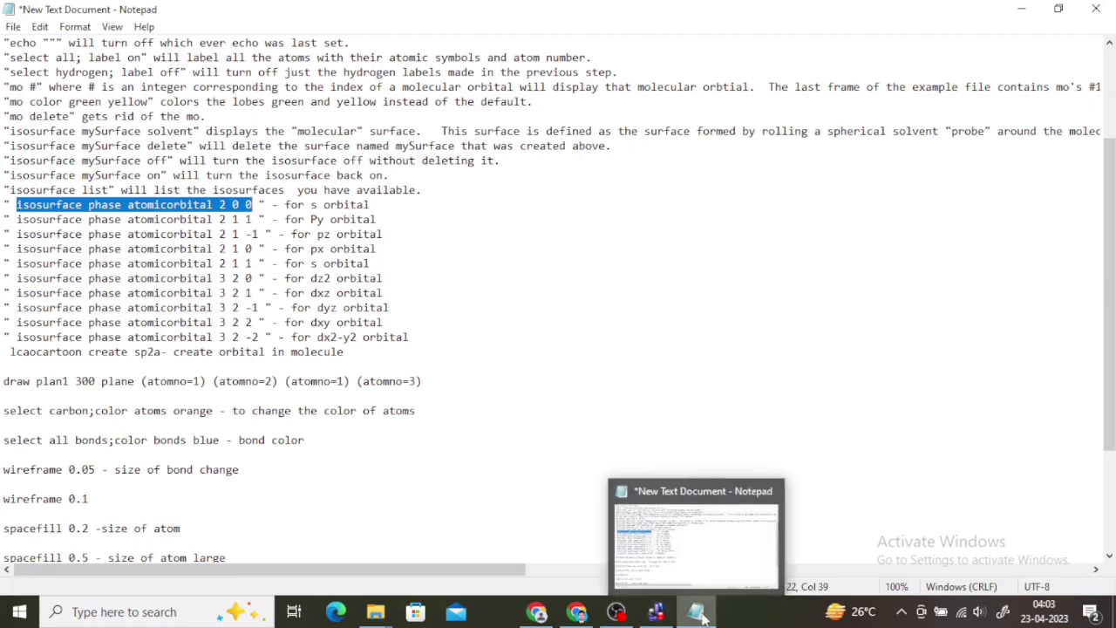
click(663, 614)
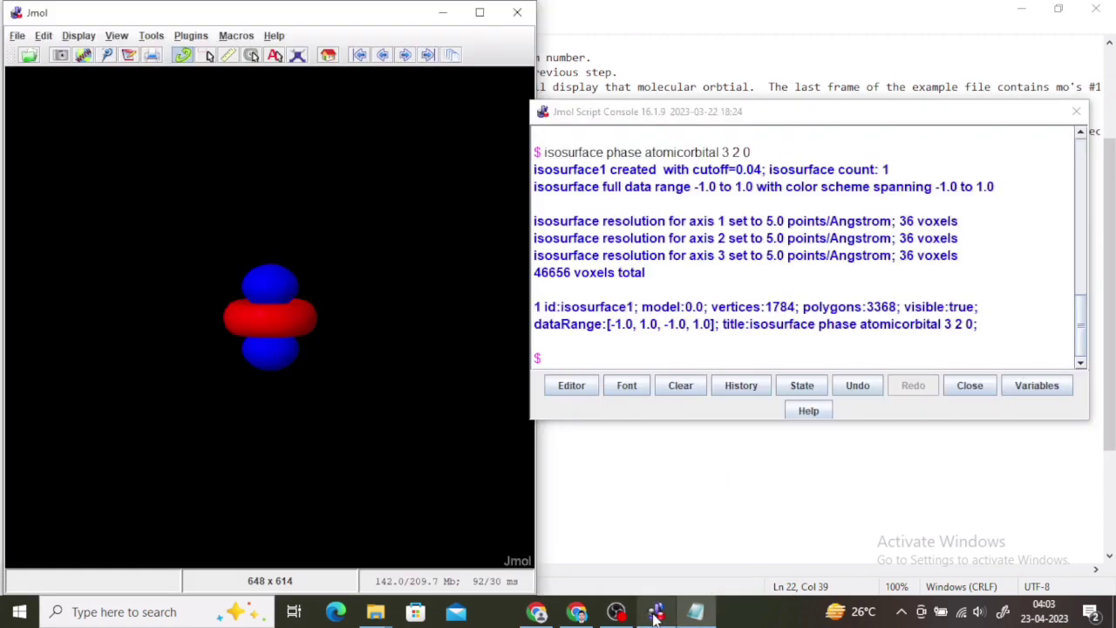
Display the dxz orbital with the console command "isosurface phase atomicorbital 3 2 1" and rotate it to view all four lobes
click(565, 353)
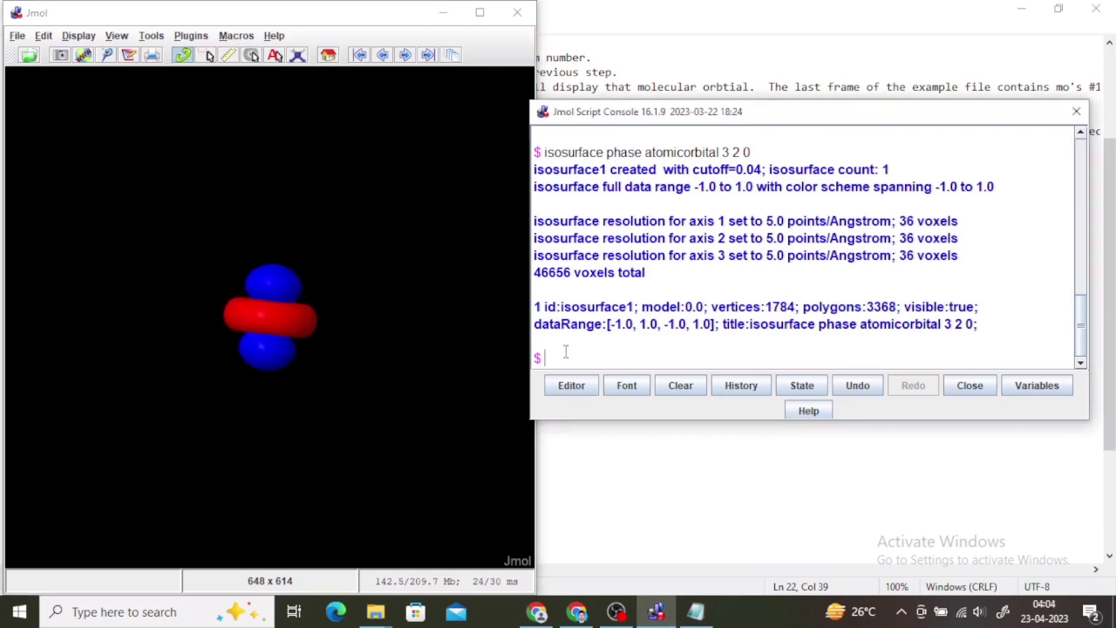
text(isosurface phase atomicorbital 2 0 0)
key(BackSpace)
key(BackSpace)
key(BackSpace)
key(BackSpace)
key(BackSpace)
text(3 2 1)
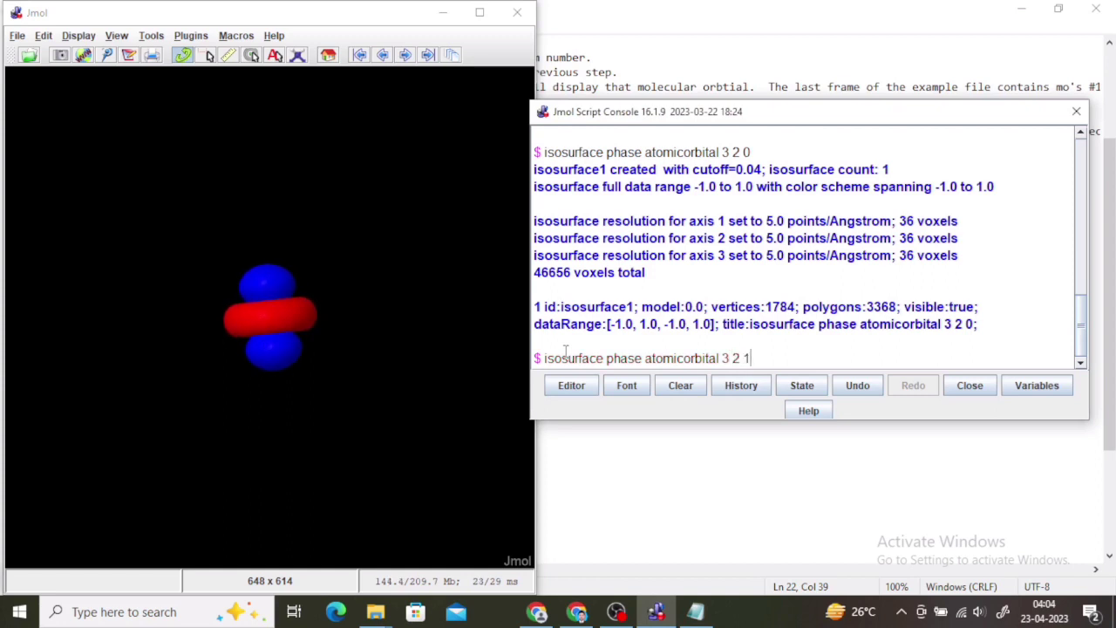
key(Return)
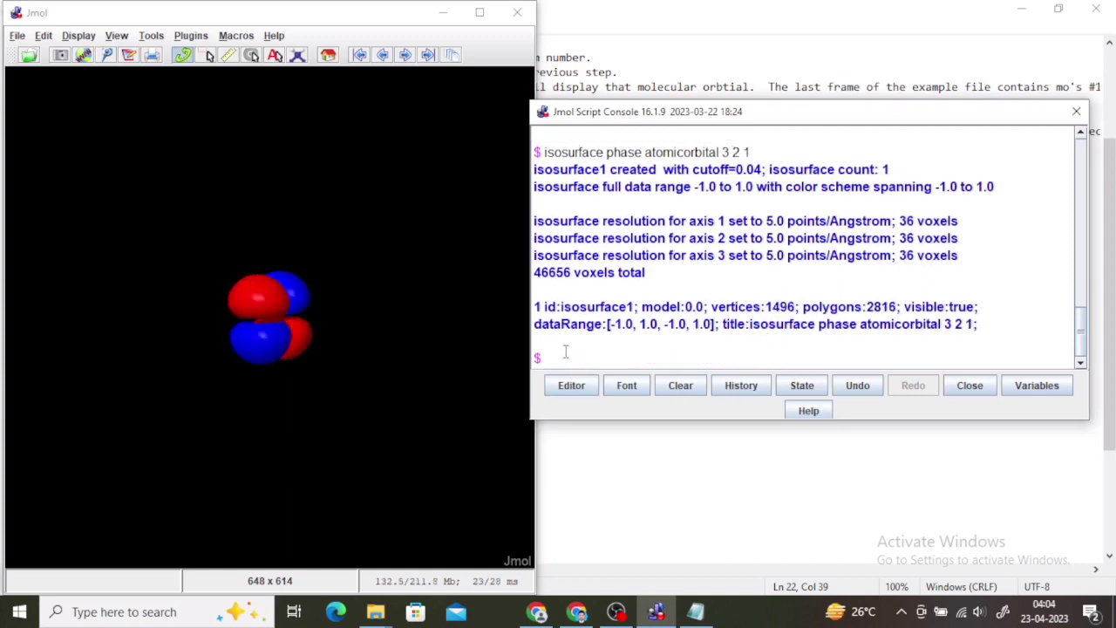
drag(359, 377, 455, 394)
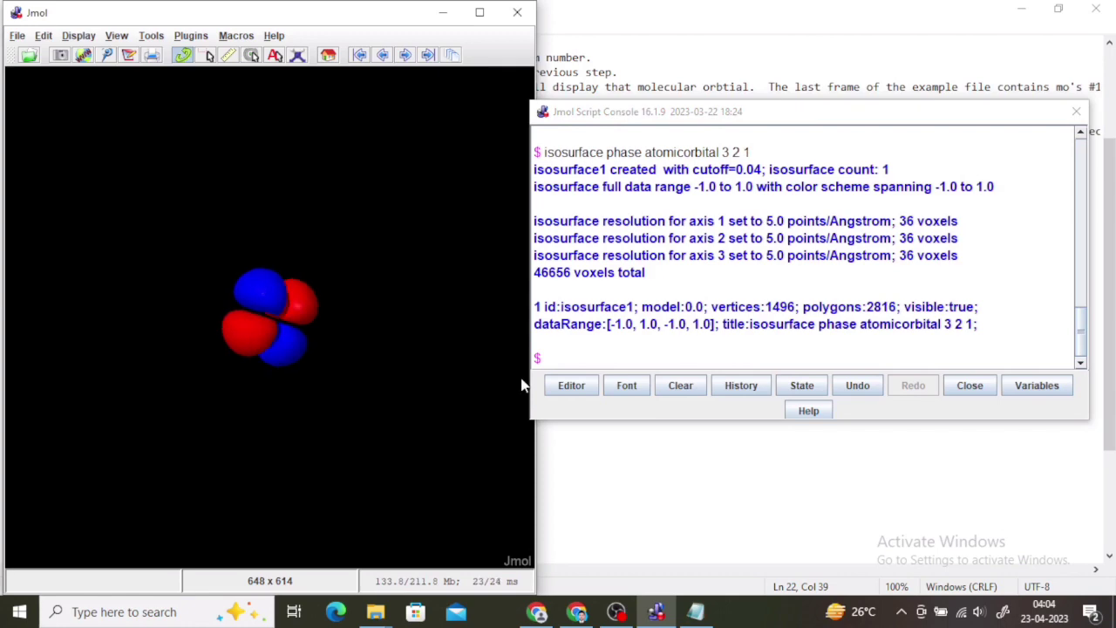
Look up the dx2-y2 orbital in the Notepad notes and display it in Jmol with the console command "isosurface phase atomicorbital 3 2 -2"
click(694, 612)
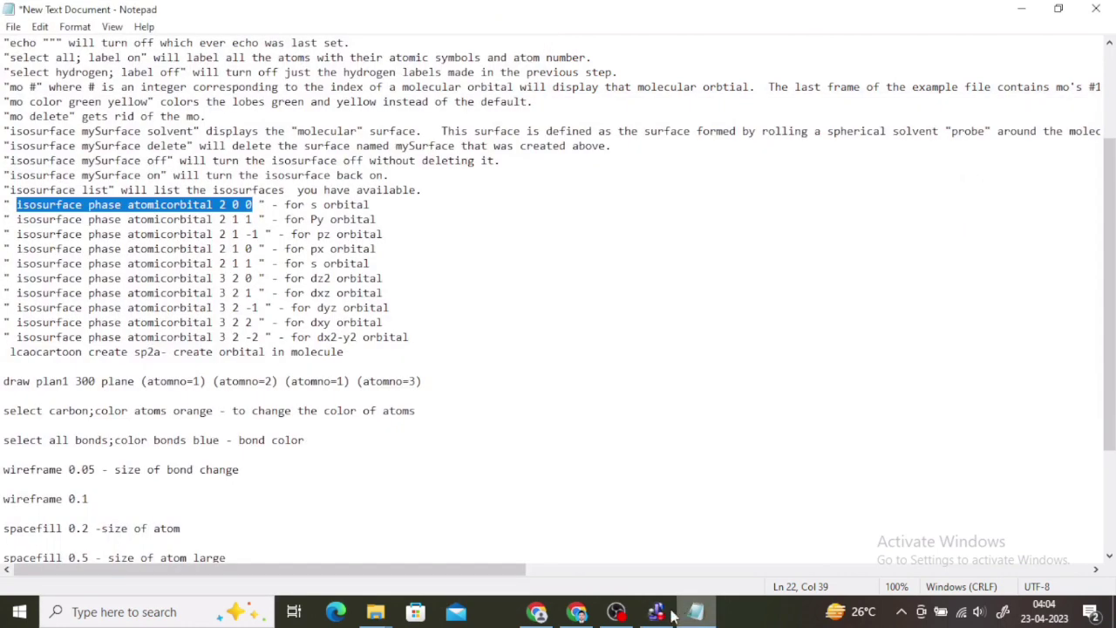
click(659, 612)
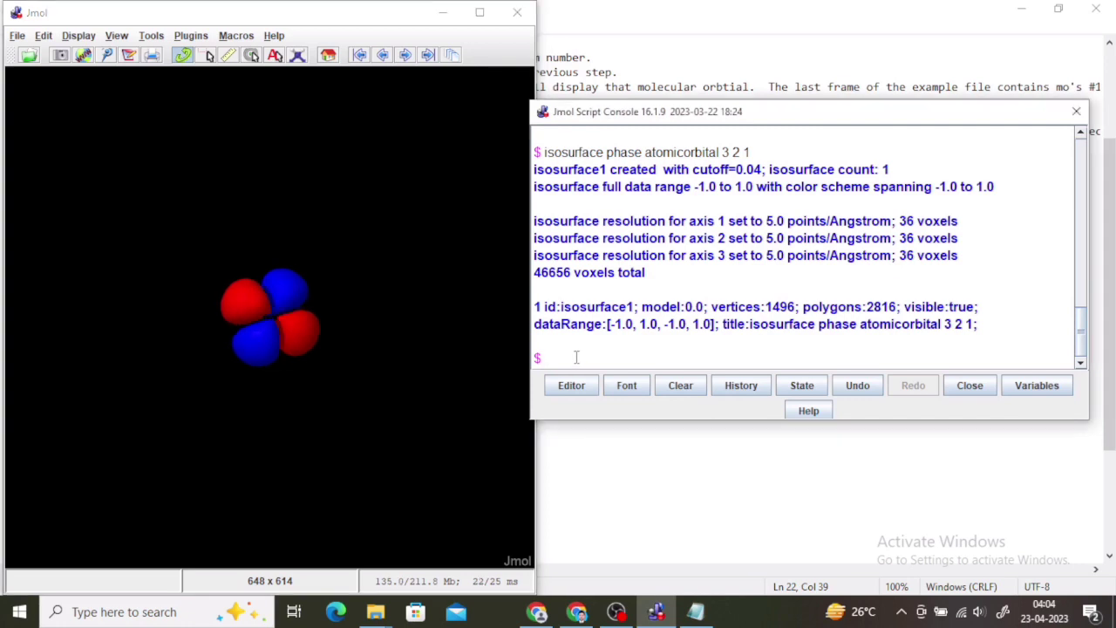
text(isosurface phase atomicorbital 2 0 0)
key(BackSpace)
key(BackSpace)
key(BackSpace)
key(BackSpace)
key(BackSpace)
key(BackSpace)
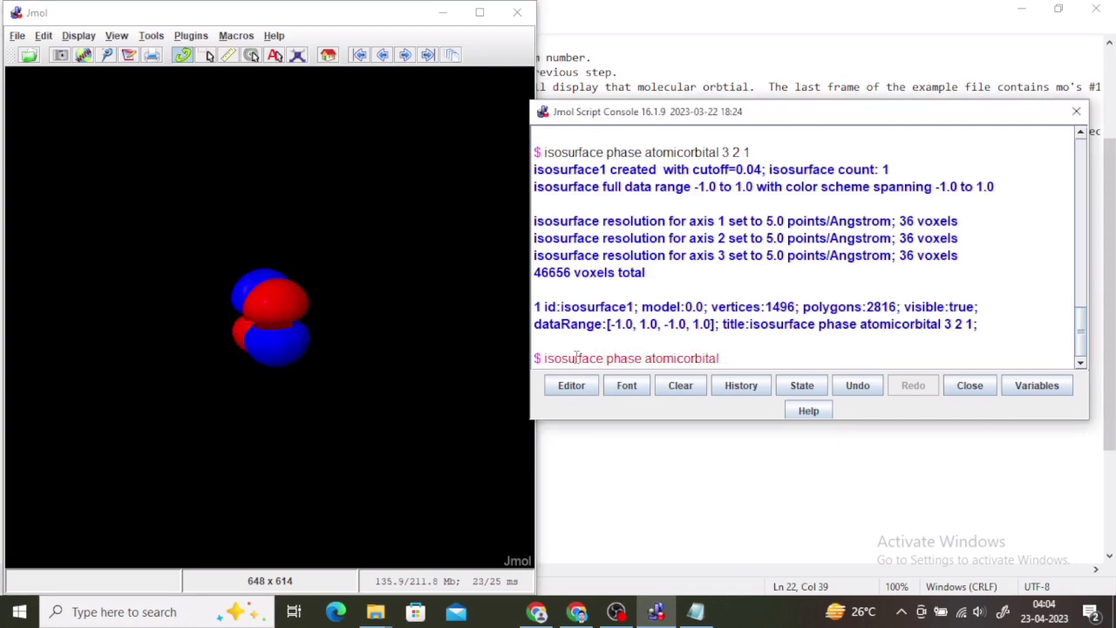
text(3 2 -2)
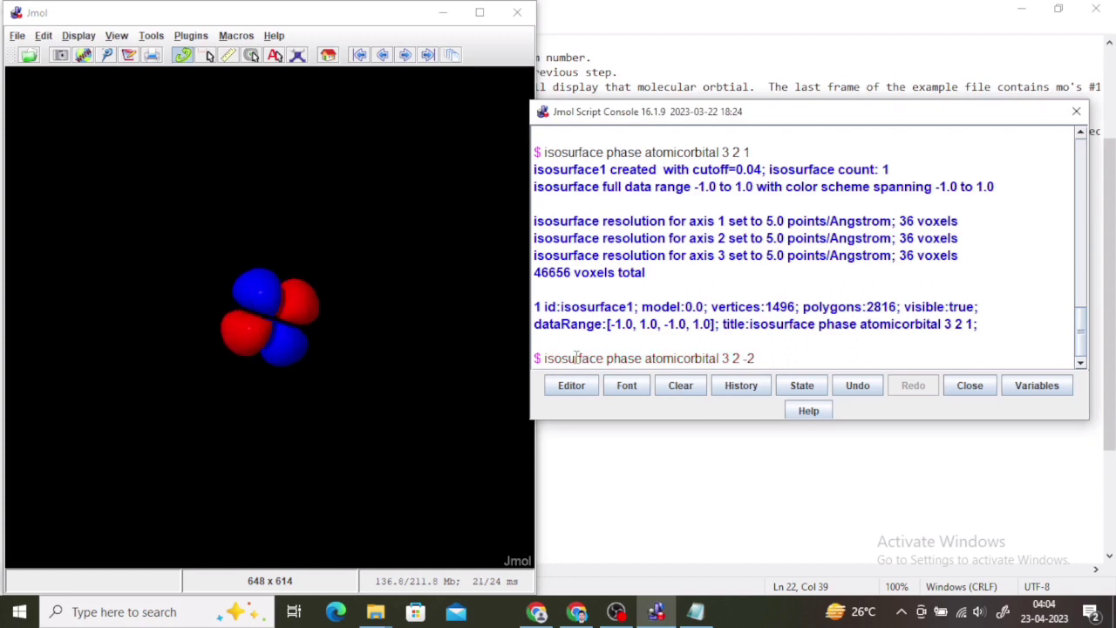
key(Return)
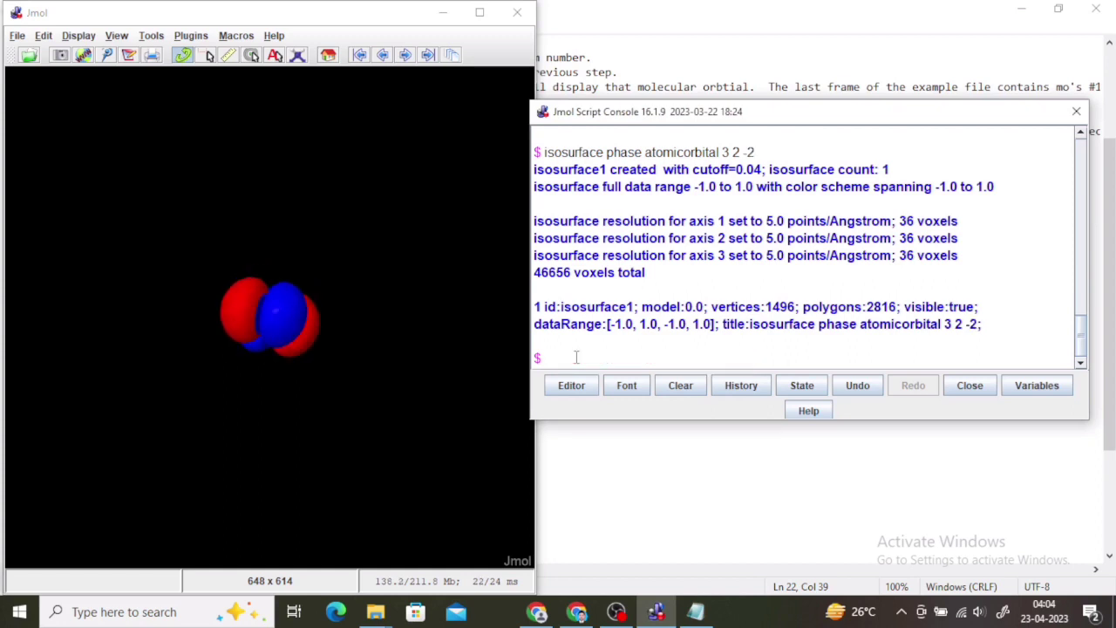
click(469, 353)
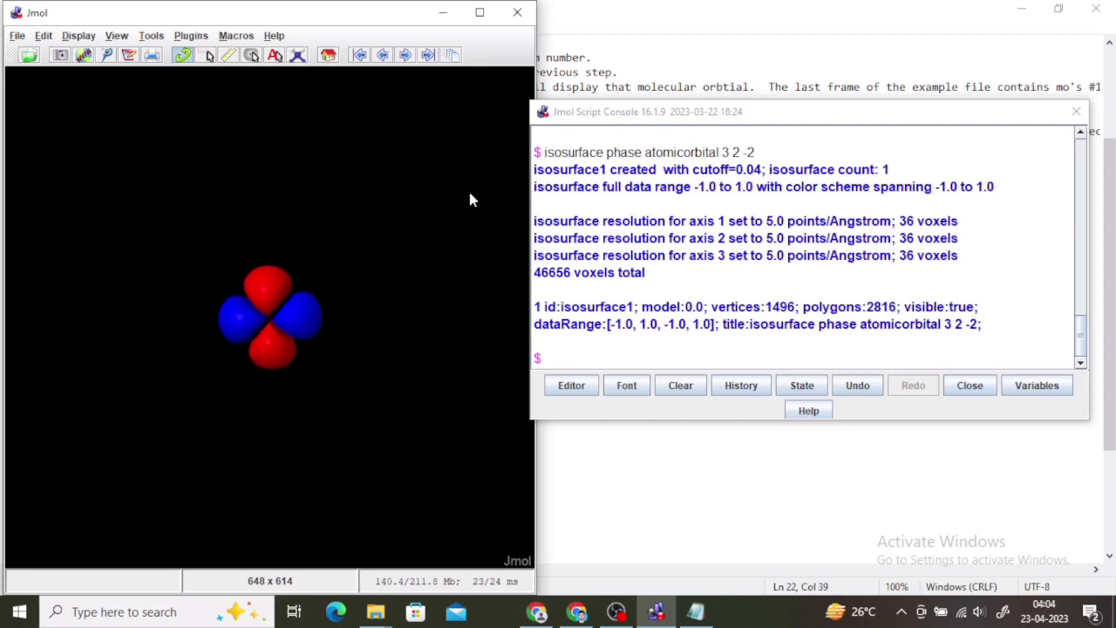
Copy the bond size command "wireframe 0.05" from the Notepad notes
click(695, 614)
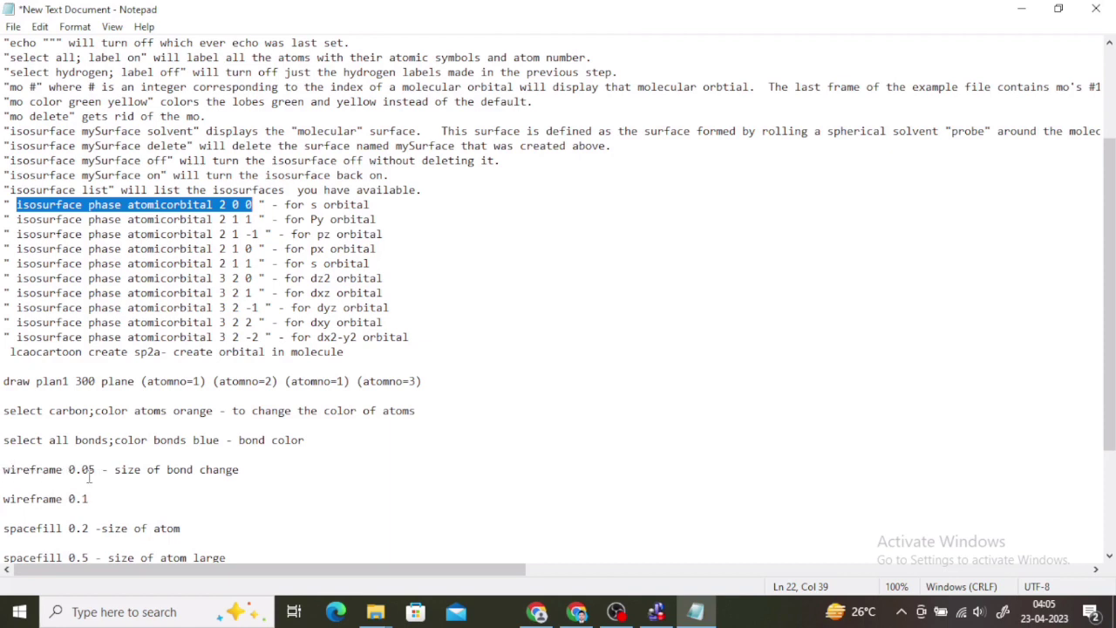
click(5, 469)
drag(5, 469, 97, 469)
key(ctrl+c)
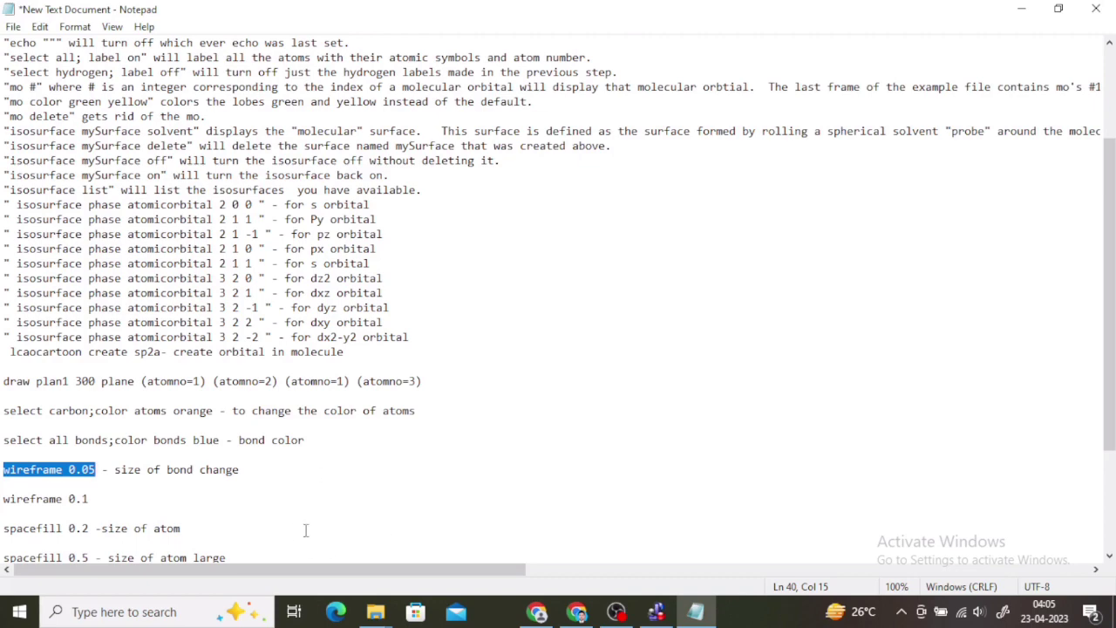
Switch to Jmol, replace the orbital window with a new blank window and enlarge it to about 603 x 614
click(656, 612)
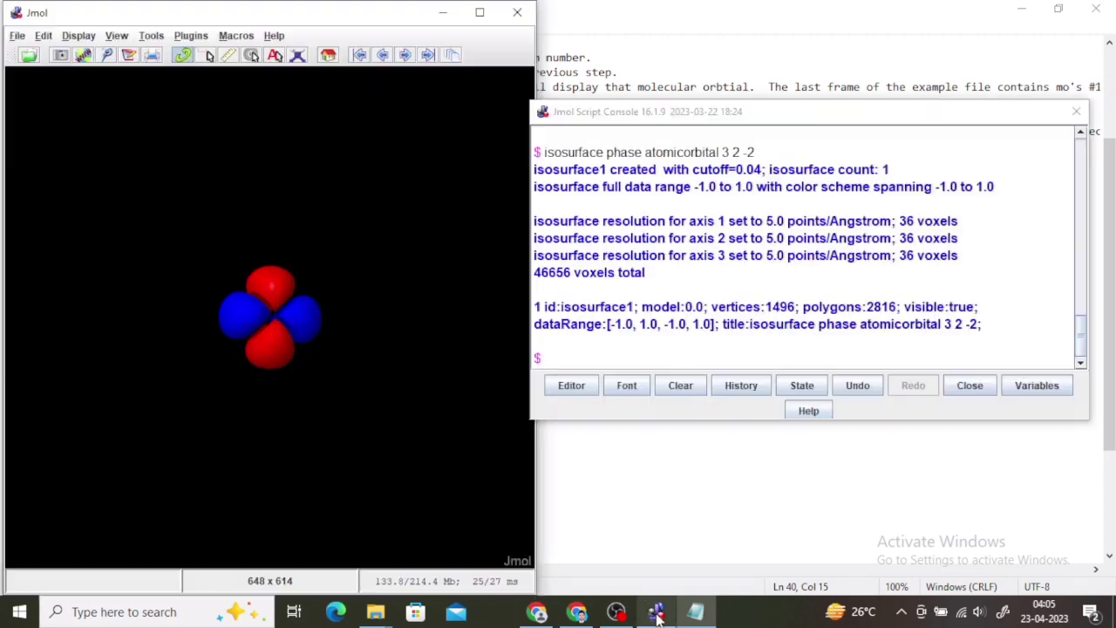
click(17, 35)
click(35, 55)
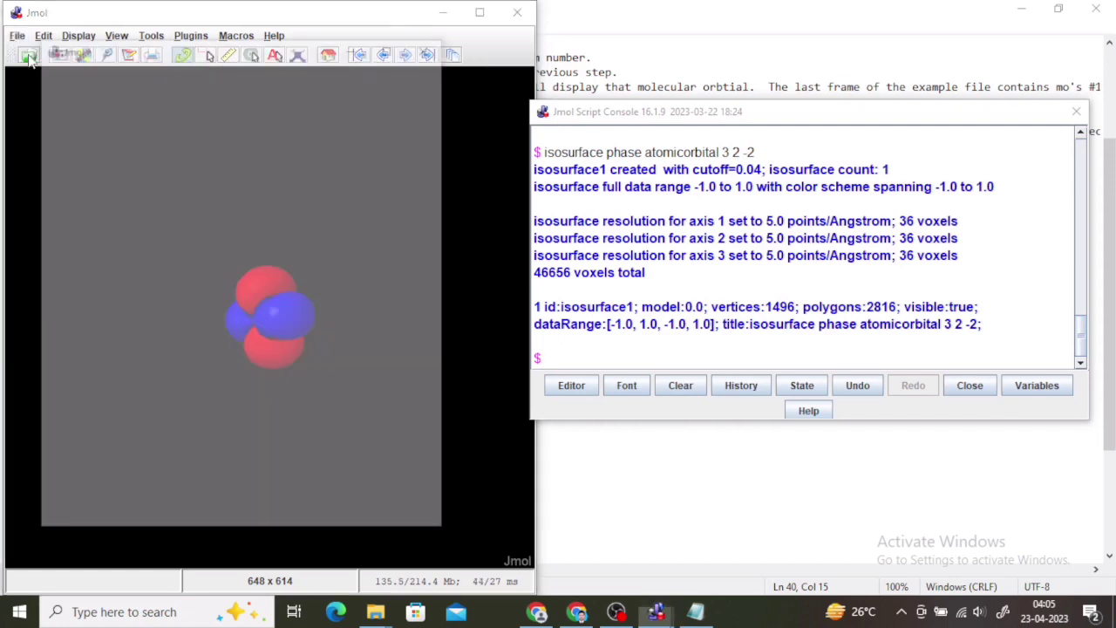
click(517, 12)
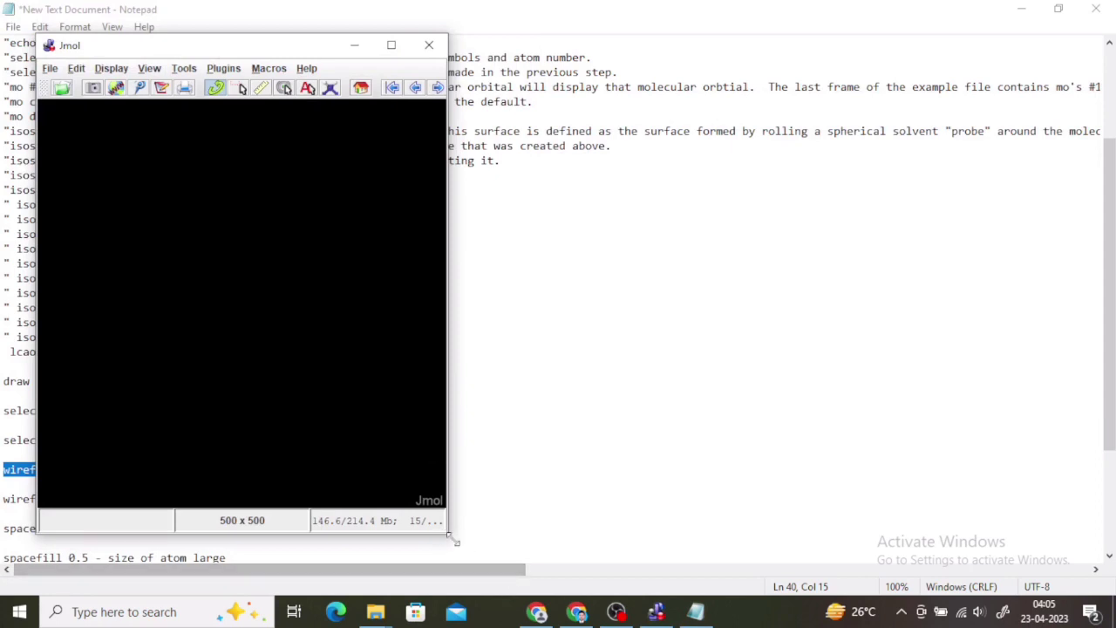
drag(448, 535, 535, 598)
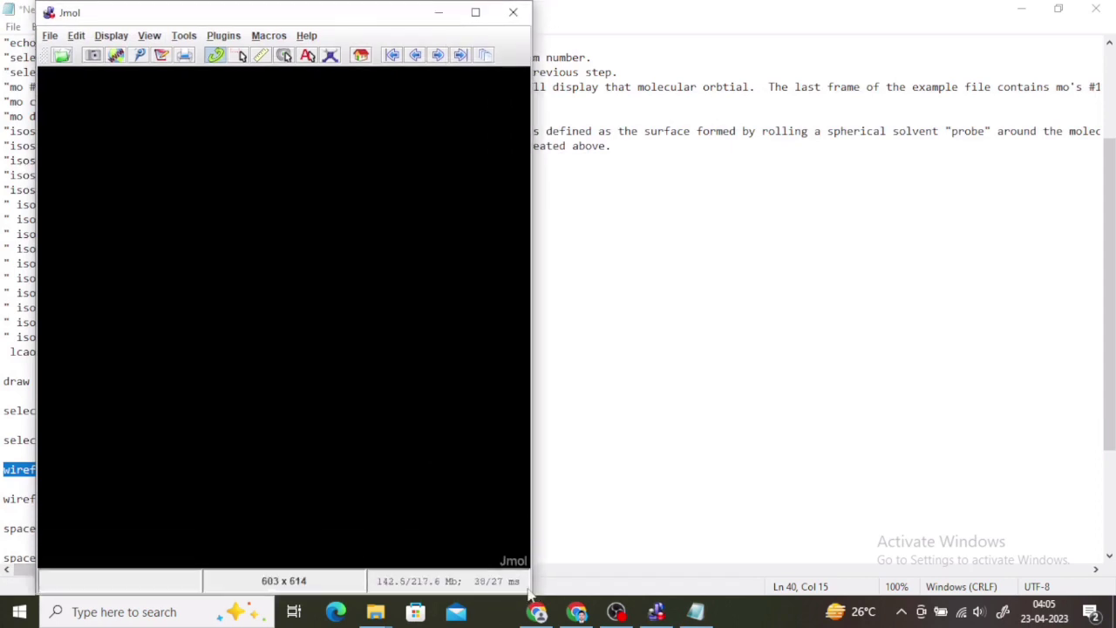
Open the script console and build ethane in the model kit by replacing the default methane's lower-left hydrogen with carbon
click(50, 36)
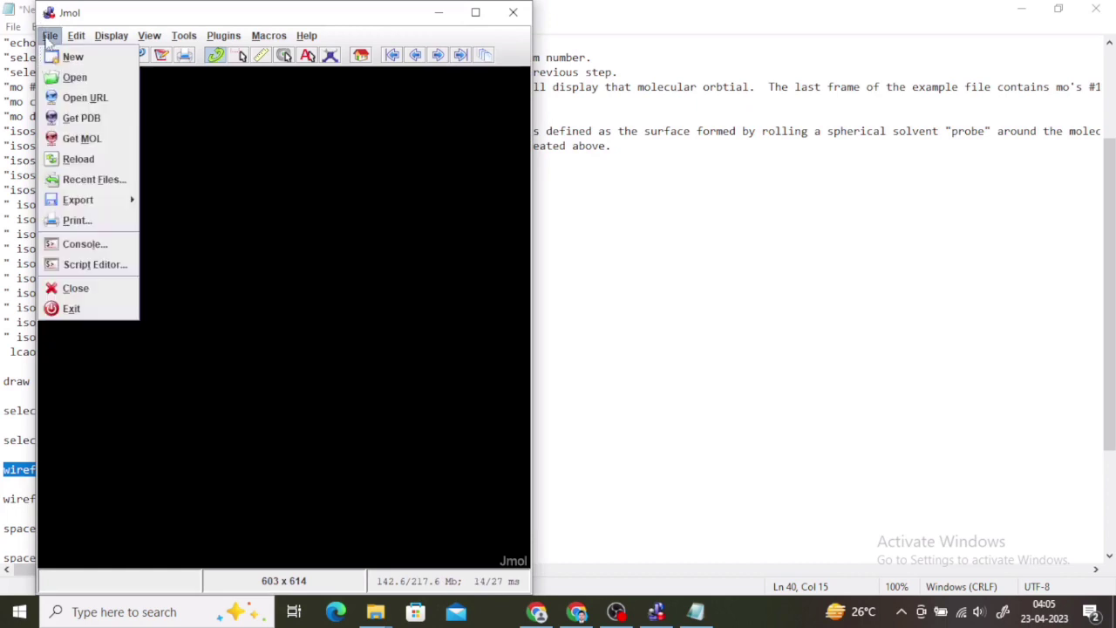
click(70, 245)
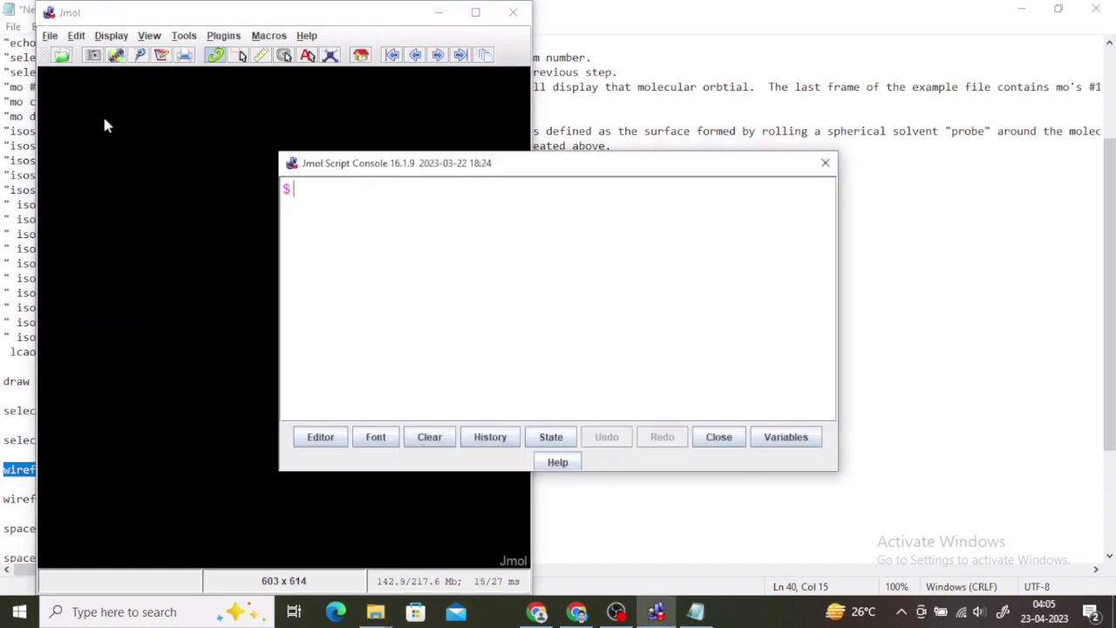
click(330, 54)
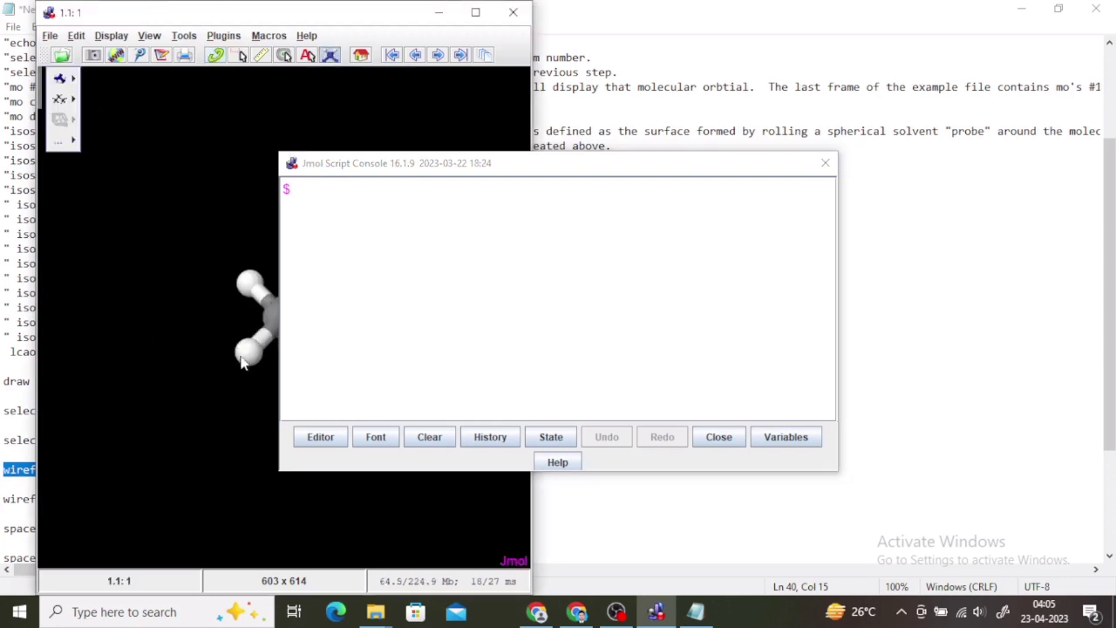
click(244, 357)
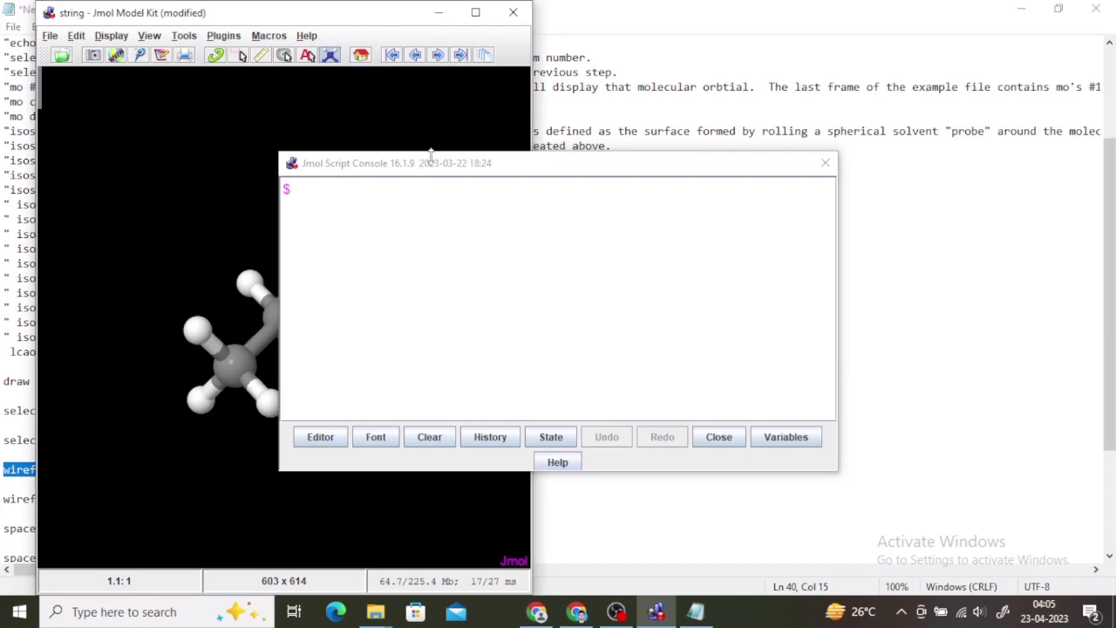
Move the script console off the molecule and thin the bonds with the copied command "wireframe 0.05"
drag(468, 171, 715, 154)
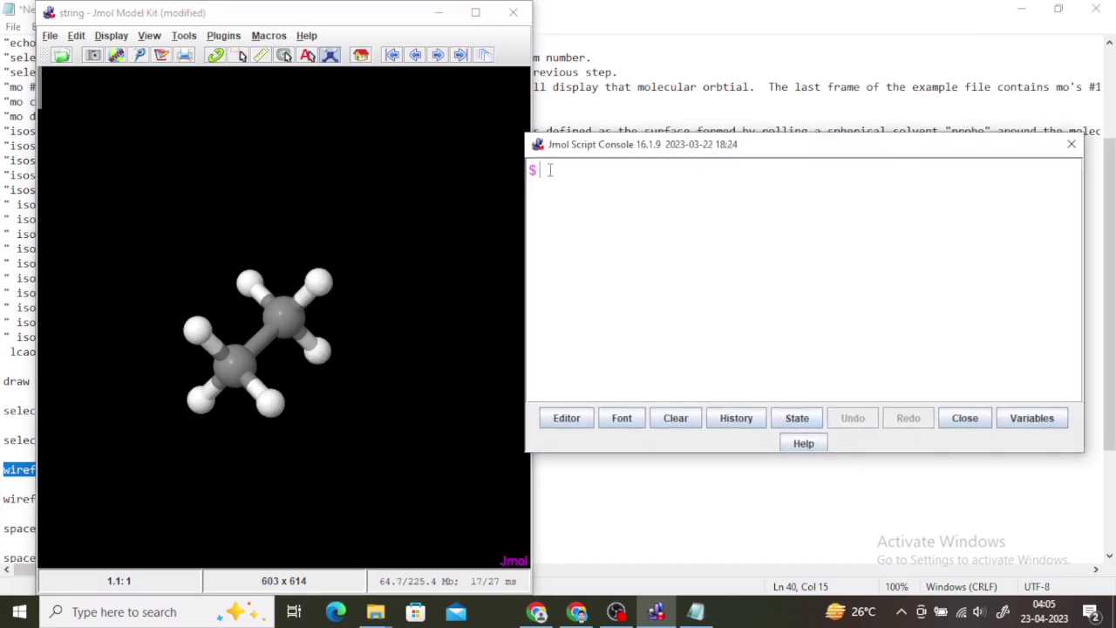
key(ctrl+v)
key(Return)
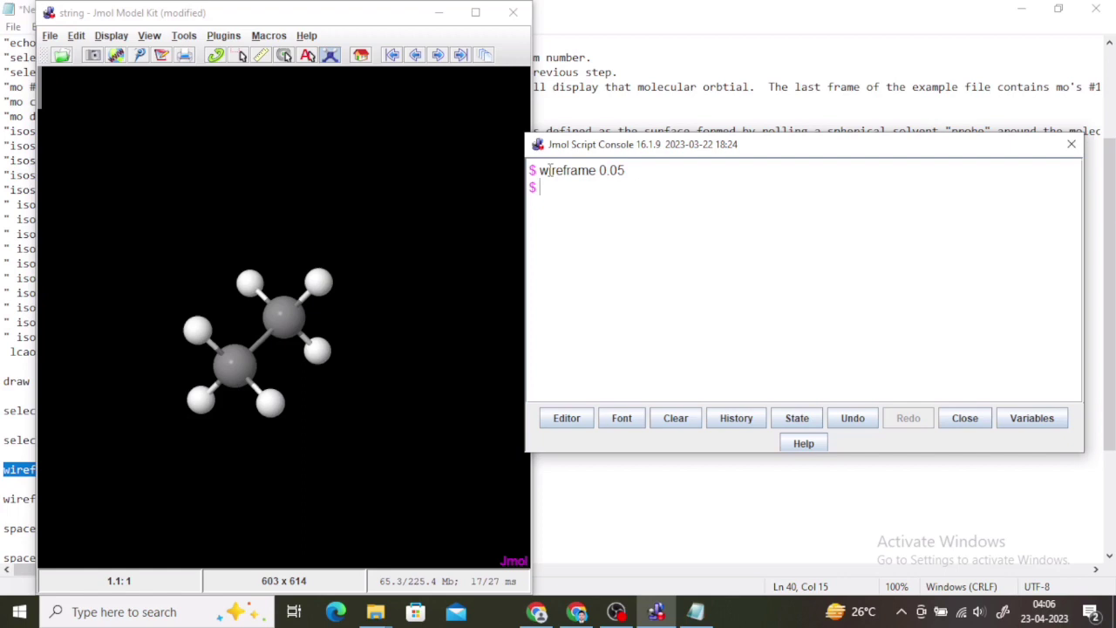
Thicken the ethane bonds with the console command "wireframe 0.1"
key(ctrl+v)
key(BackSpace)
key(BackSpace)
text(1)
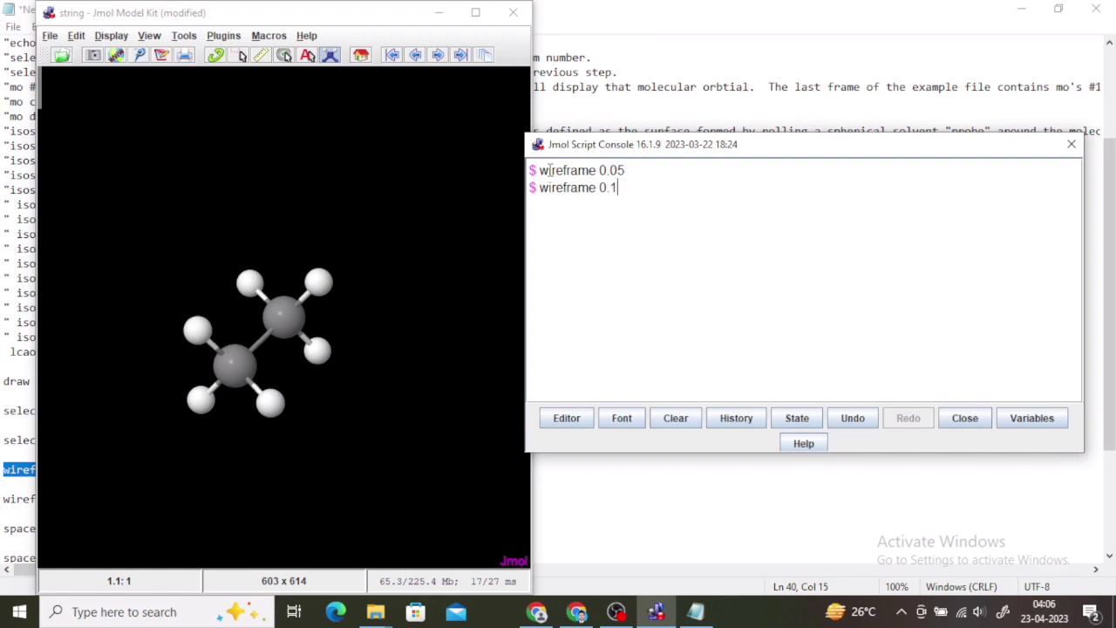
key(Return)
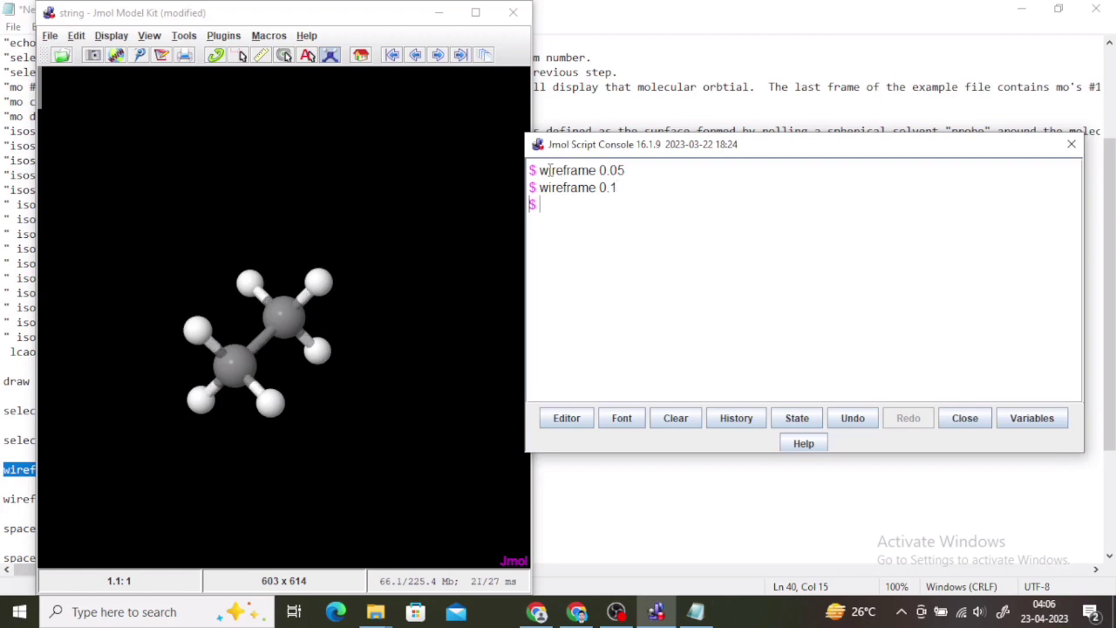
Change the ethane bond size with the console command "wireframe 1"
key(ctrl+v)
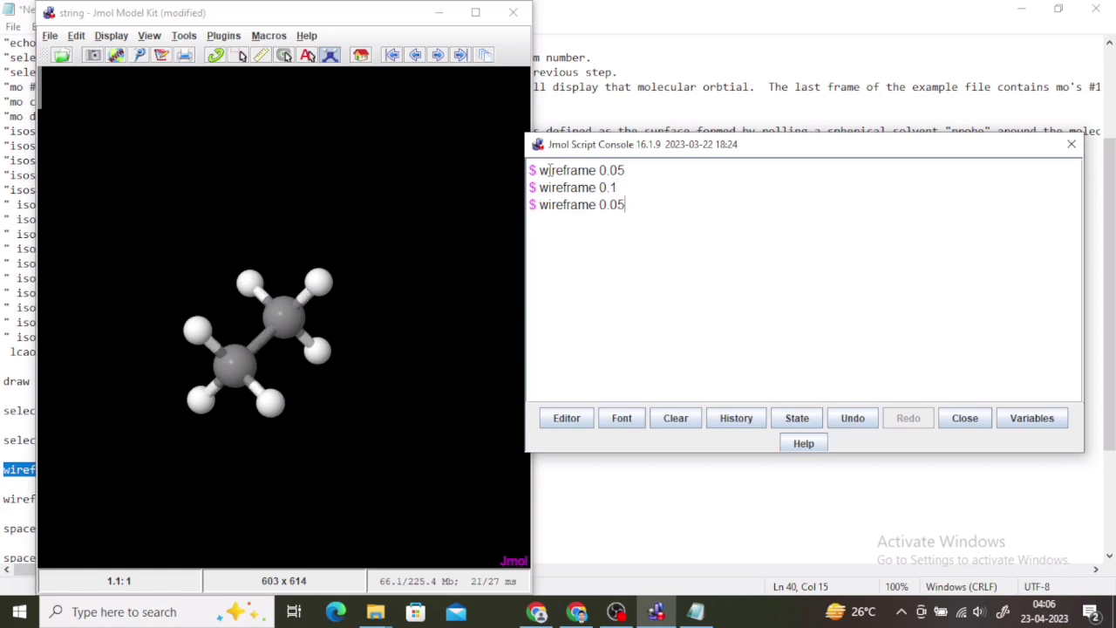
key(BackSpace)
key(BackSpace)
key(BackSpace)
key(BackSpace)
text(1)
key(Return)
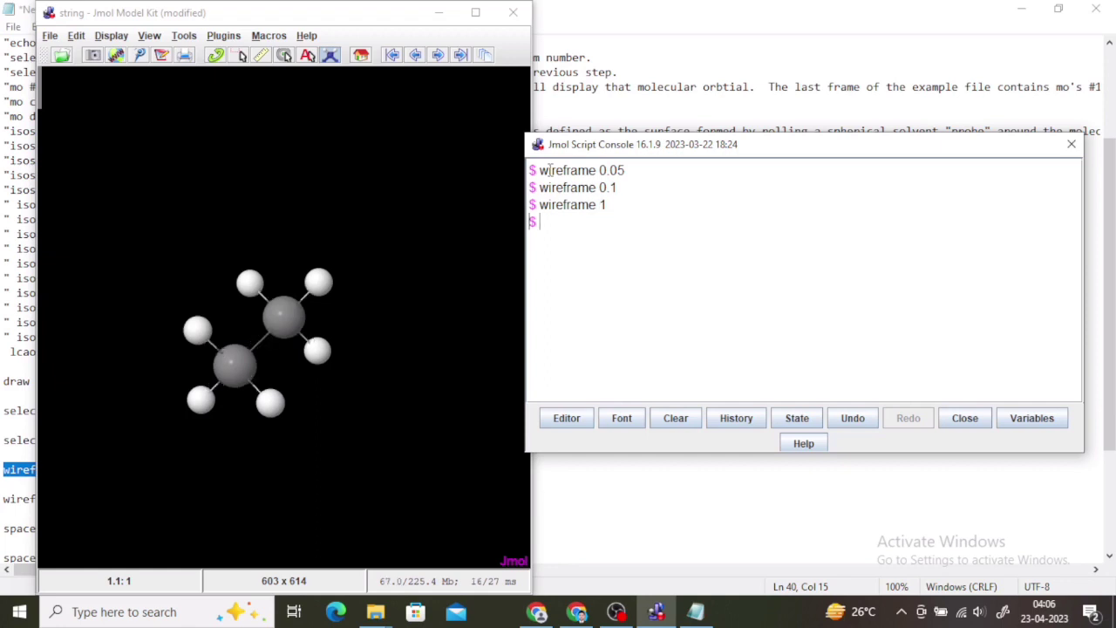
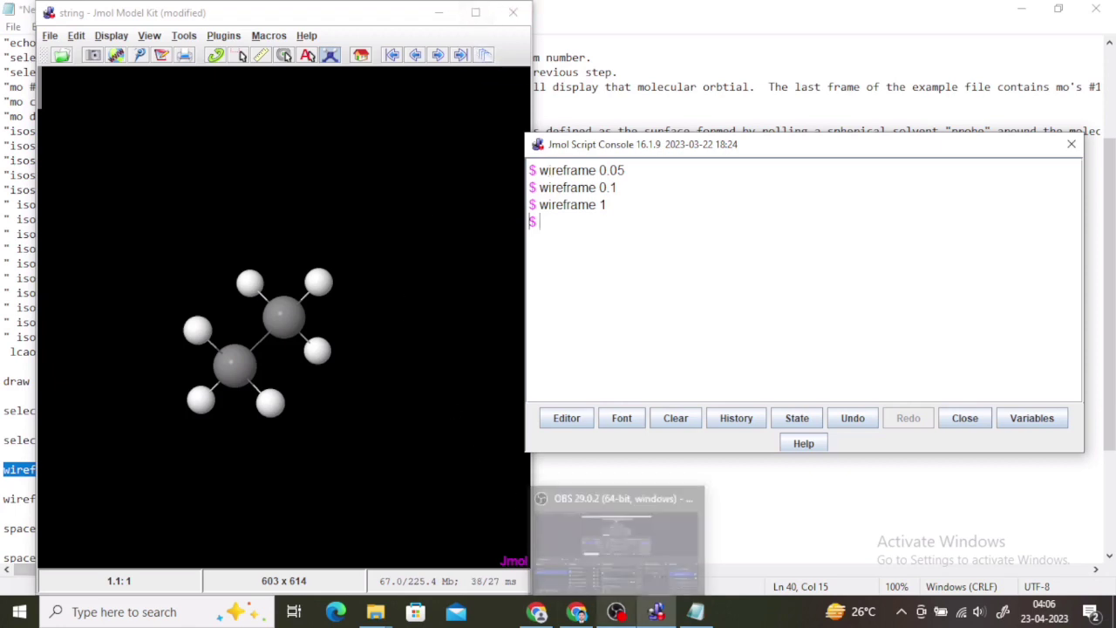
Copy the atom size command "spacefill 0.2" from the Notepad notes and run it in the Jmol console
click(696, 616)
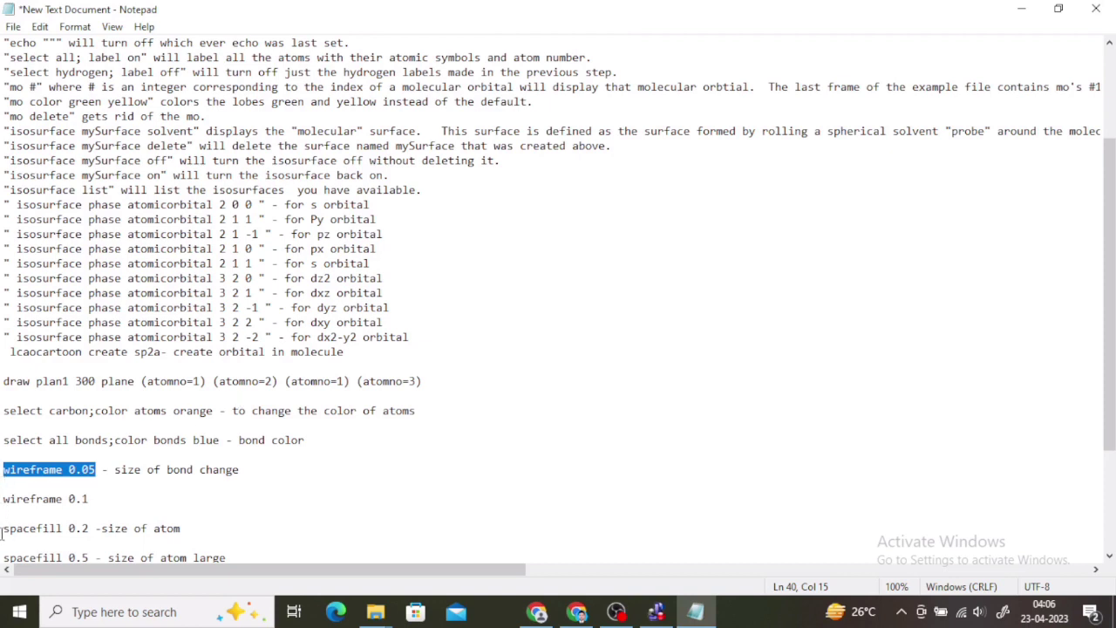
drag(6, 529, 90, 529)
key(ctrl+c)
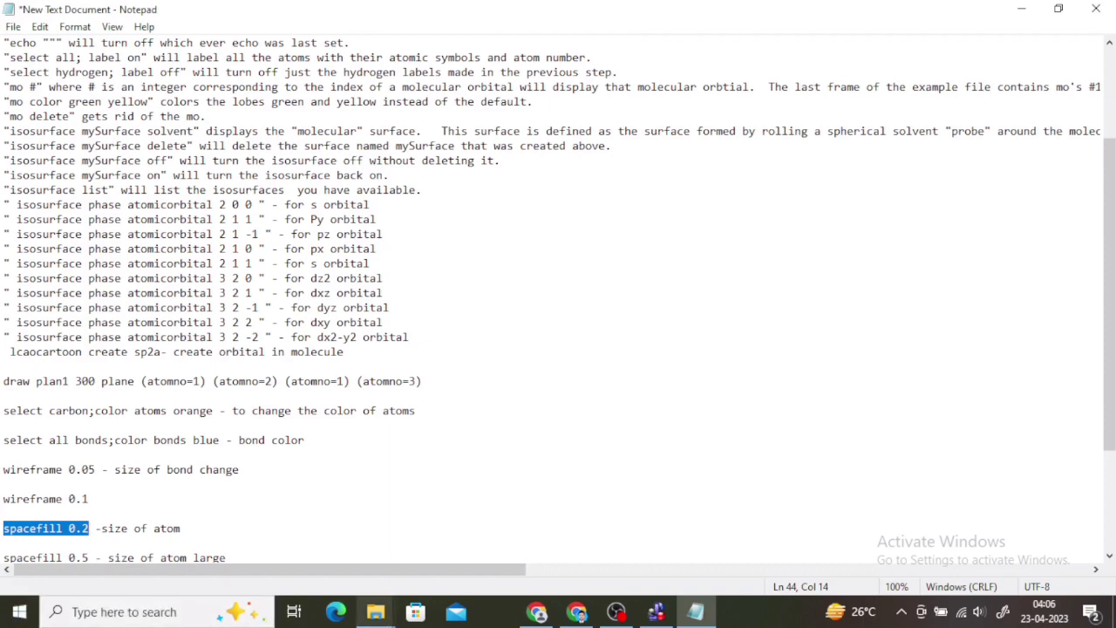
click(655, 611)
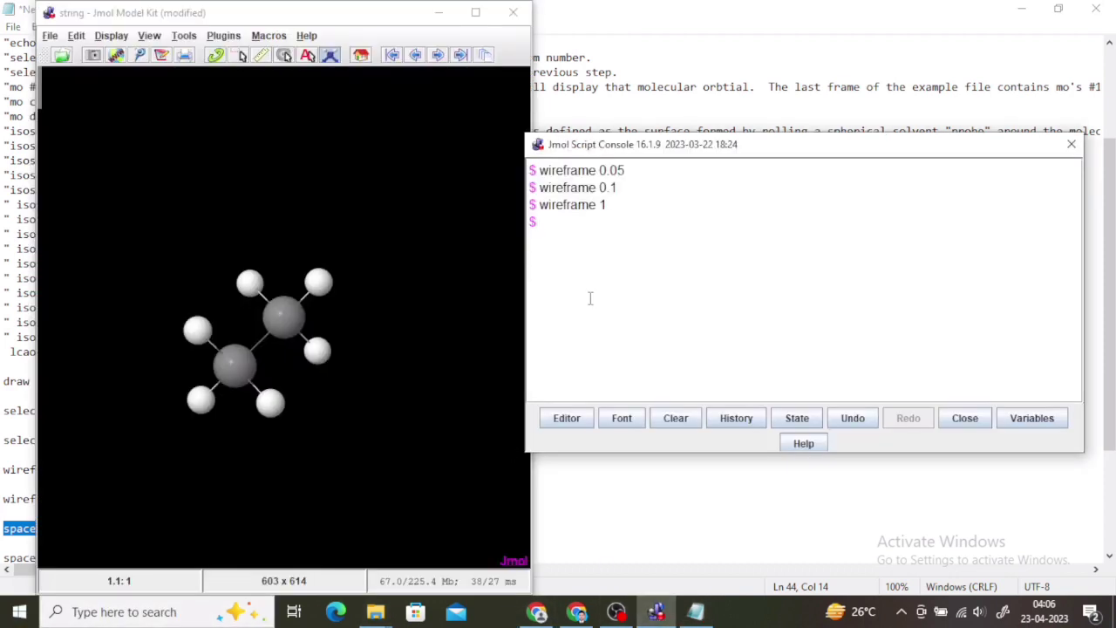
key(ctrl+v)
key(Return)
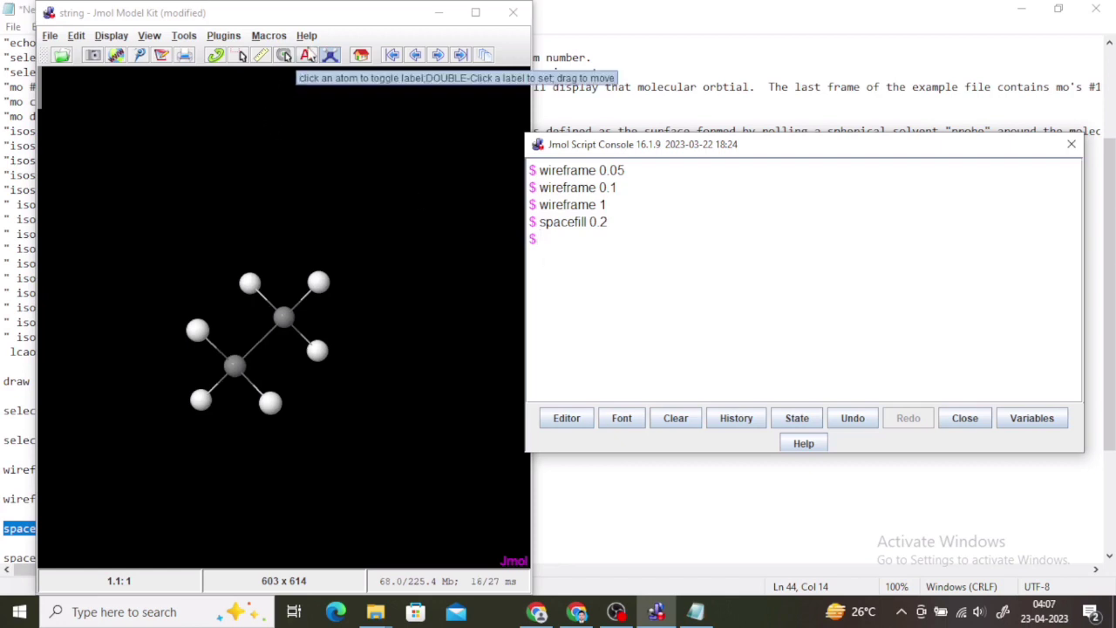
Open a new blank Jmol window and close the one holding the ethane molecule
click(330, 54)
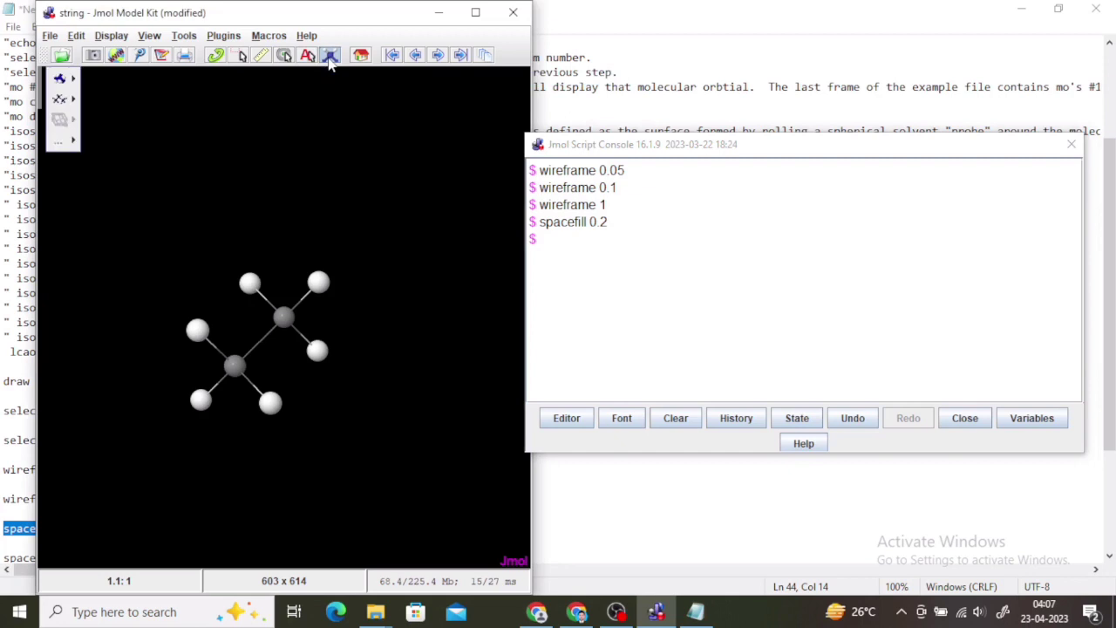
click(165, 223)
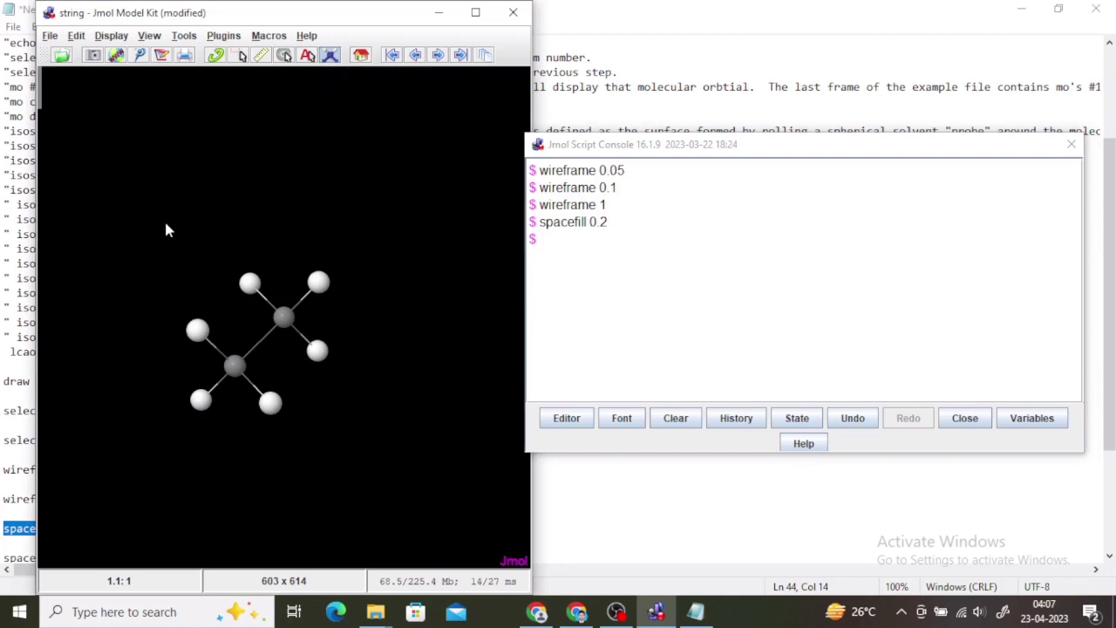
click(50, 35)
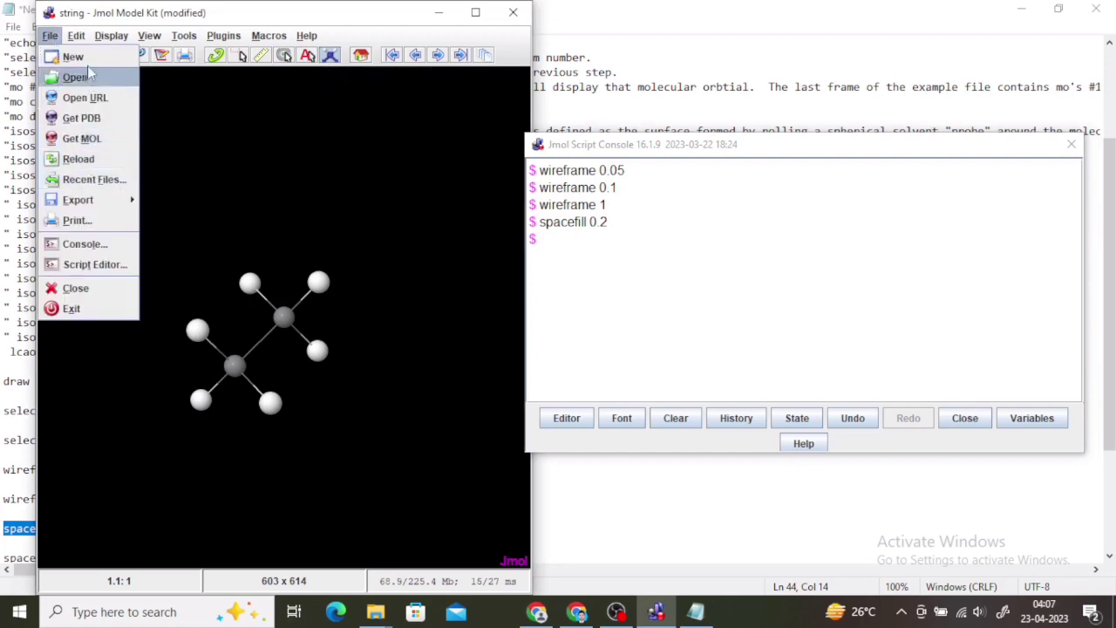
click(83, 56)
click(457, 44)
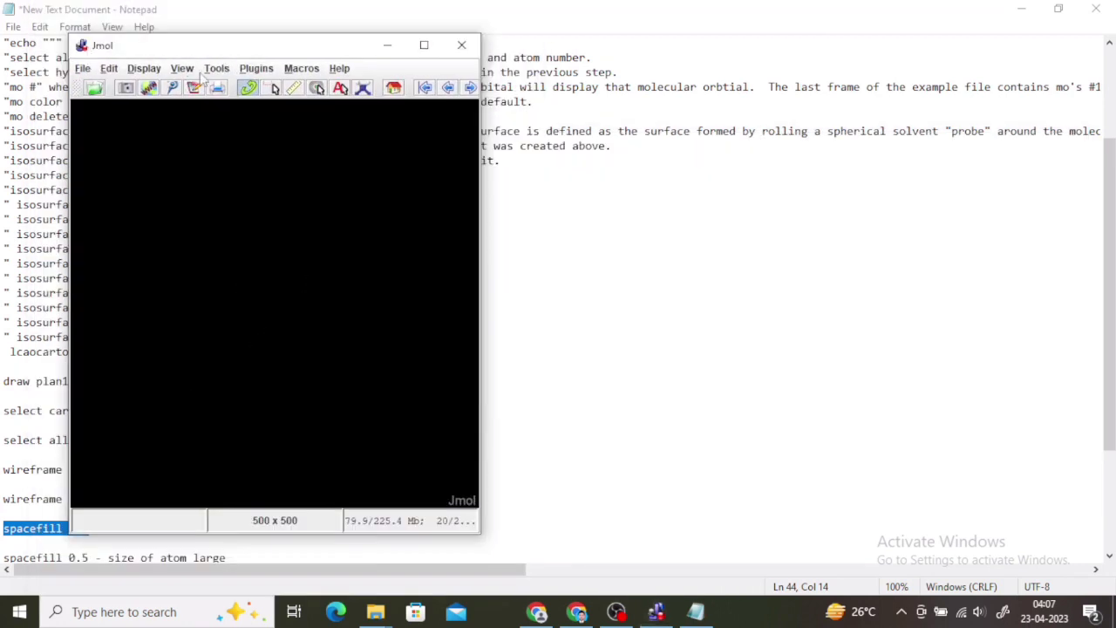
Maximize the blank Jmol window, open the script console, and move the console clear of the centre of the view
click(424, 44)
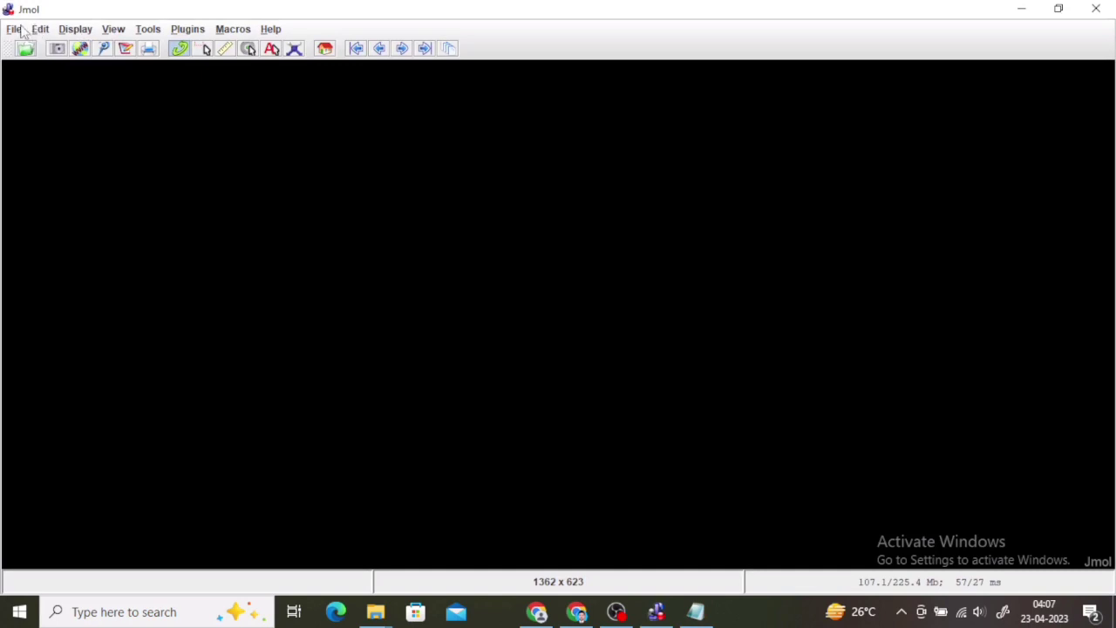
click(19, 30)
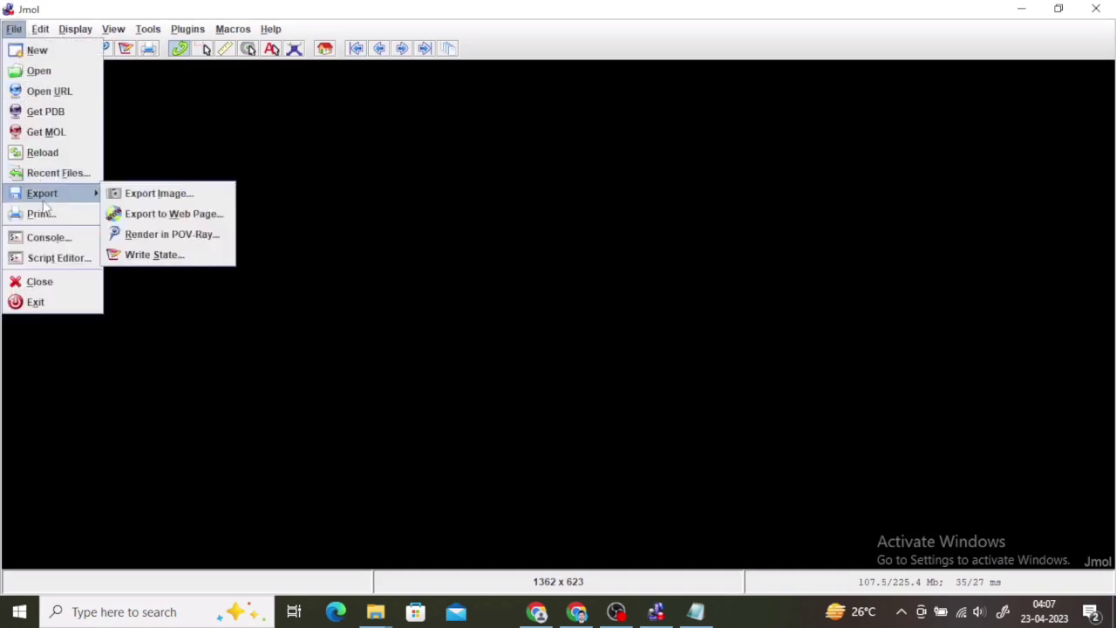
click(41, 235)
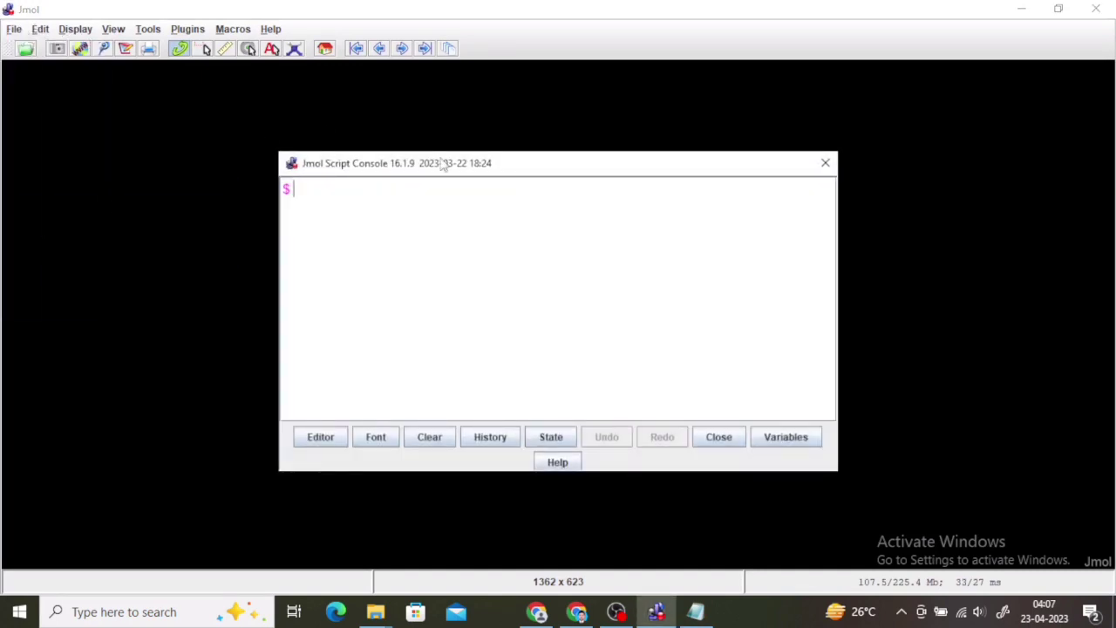
drag(443, 163, 760, 105)
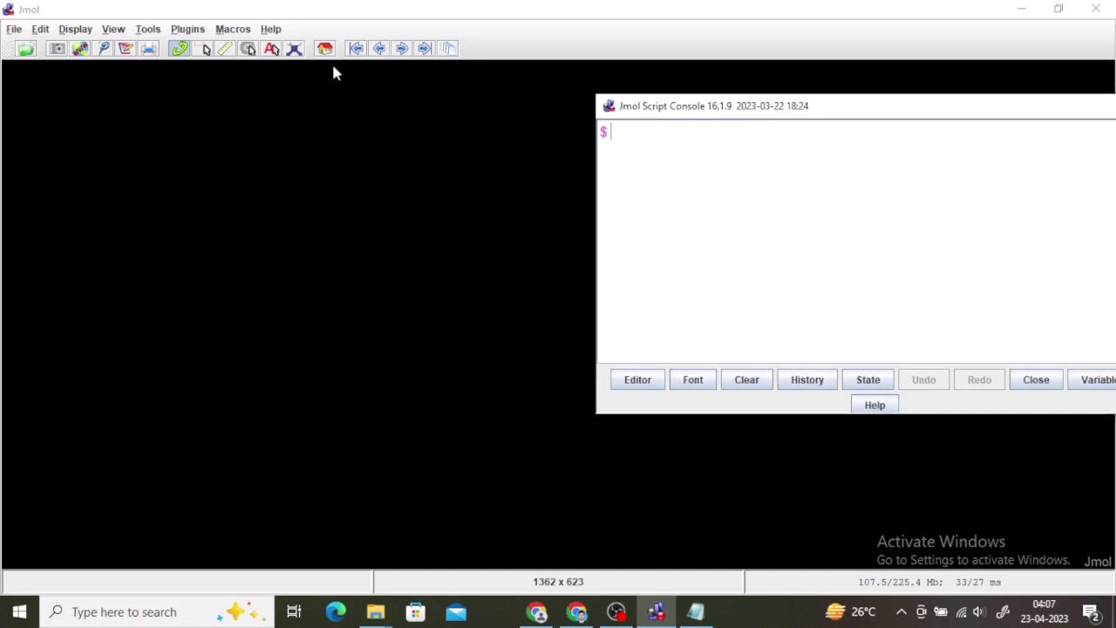
Build a propane molecule in model kit mode by replacing hydrogens of the starting methane with carbons
click(294, 49)
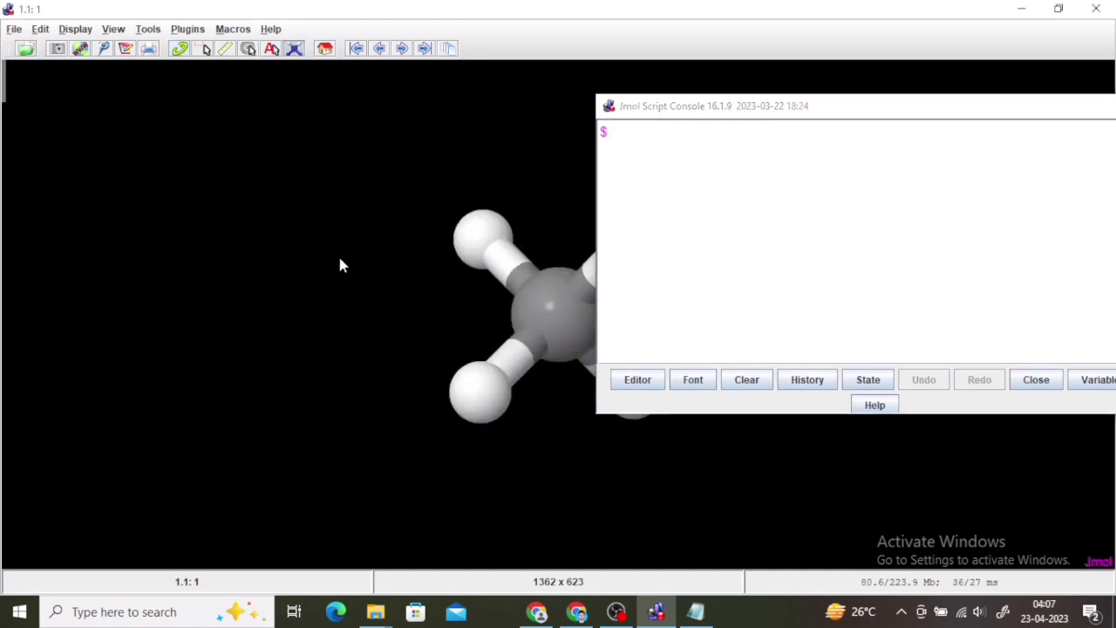
click(479, 404)
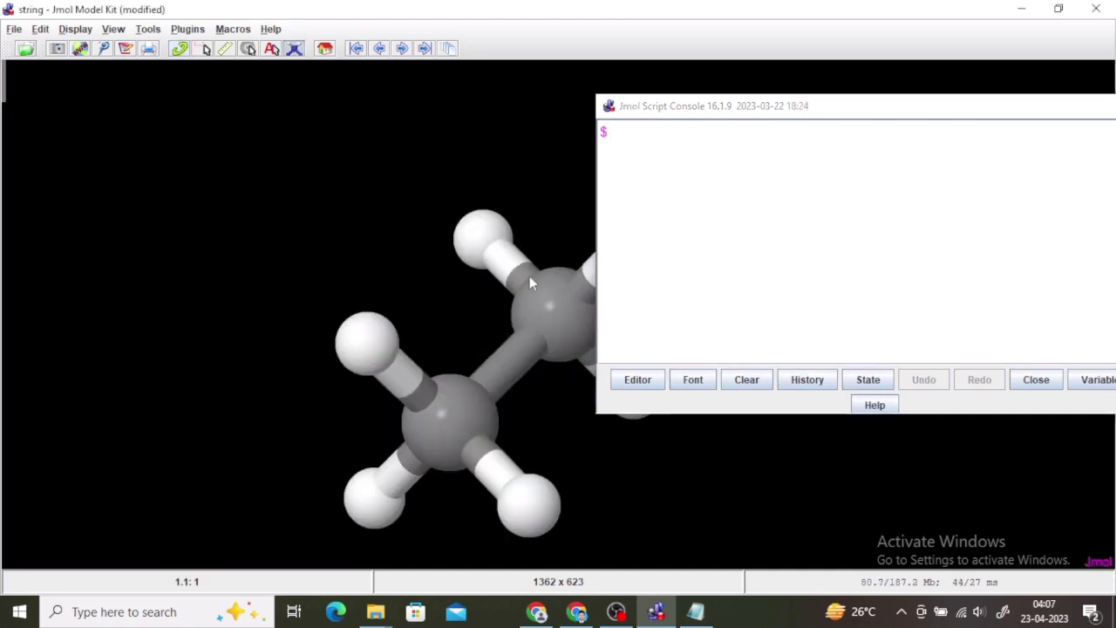
click(356, 327)
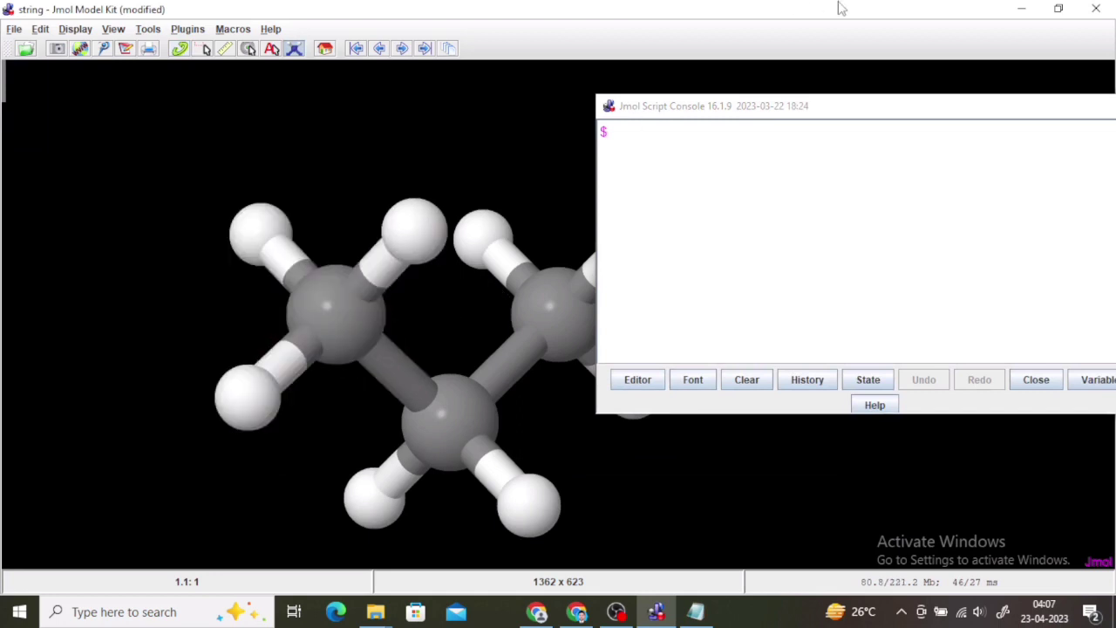
Shrink the Jmol window to about 549 x 545 beside the console and exit modelkit mode
click(1070, 14)
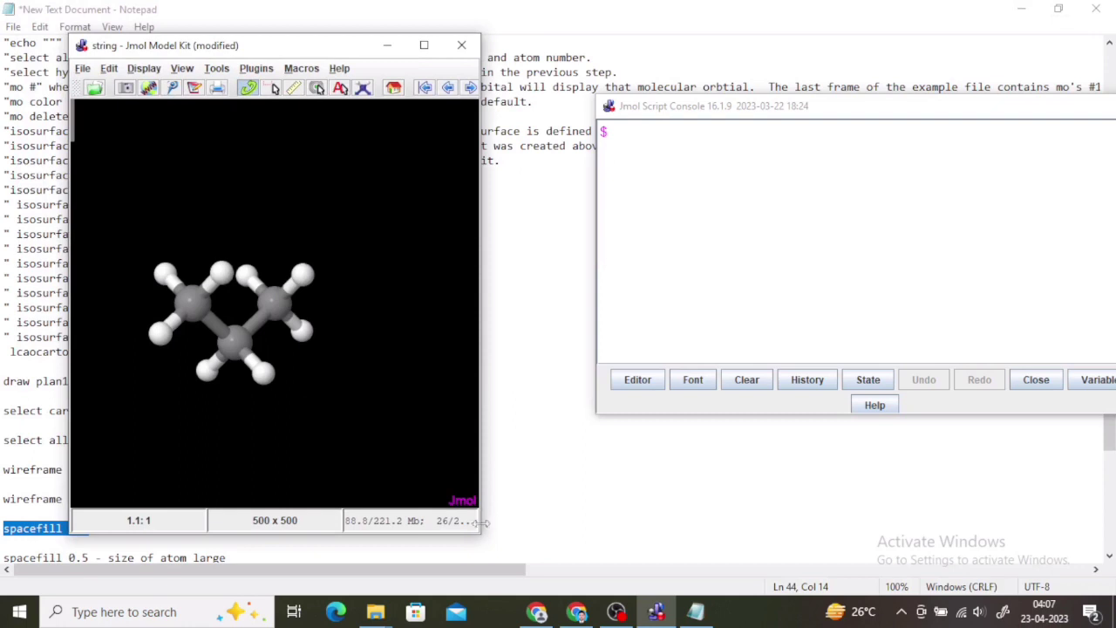
drag(479, 533, 520, 573)
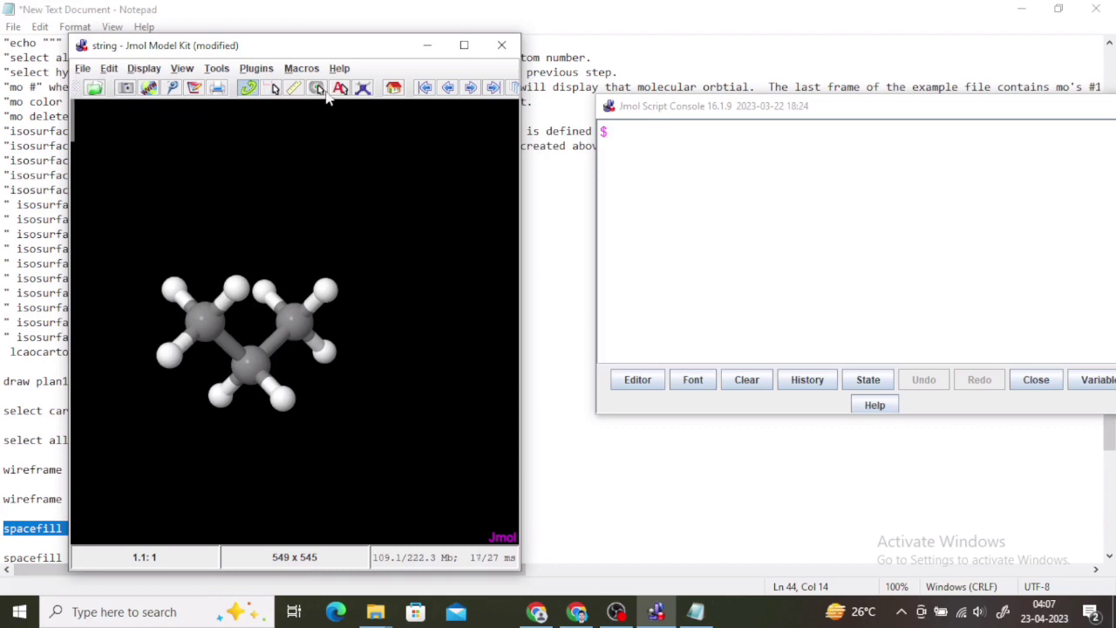
mouse_move(103, 150)
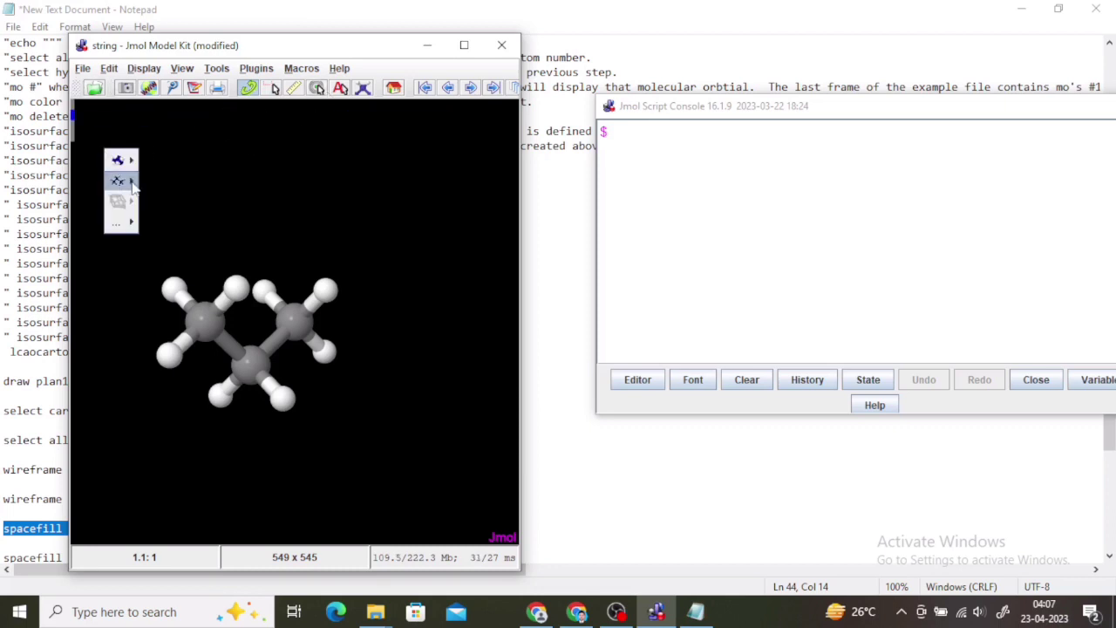
mouse_move(121, 222)
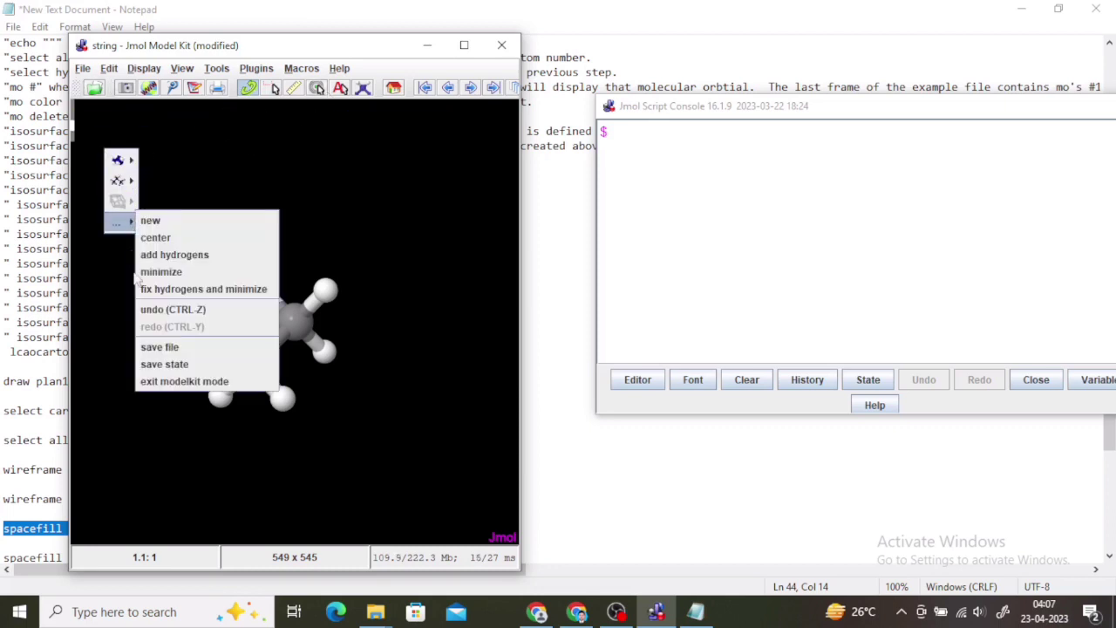
click(152, 383)
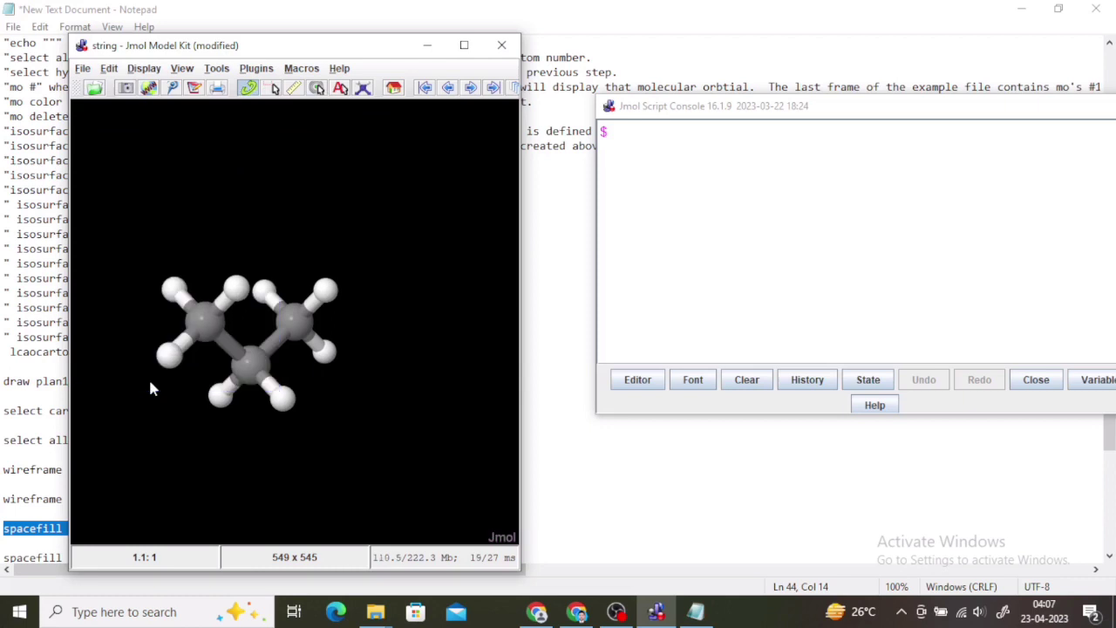
Set the propane atom selection to None, bring Jmol back to the front, and check the selection options
right_click(418, 219)
mouse_move(458, 276)
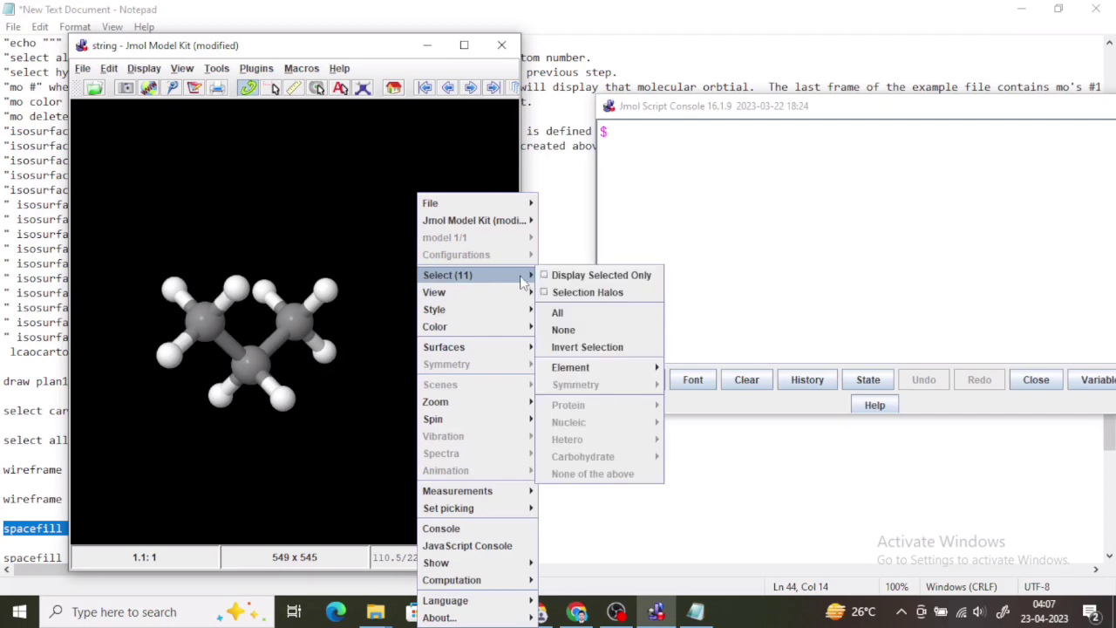
click(571, 323)
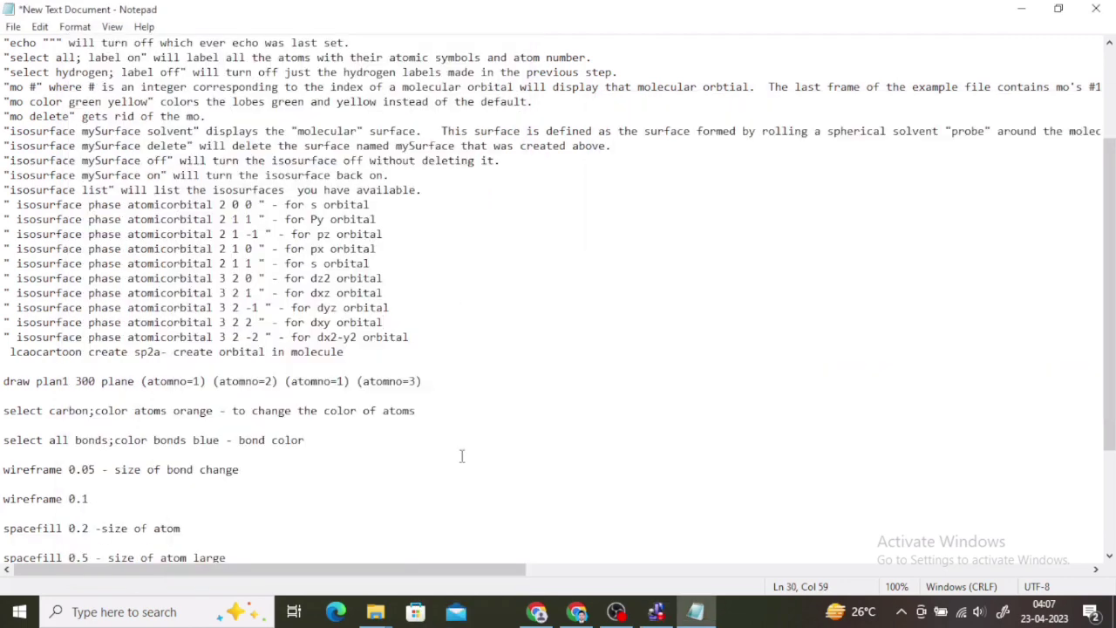
click(656, 612)
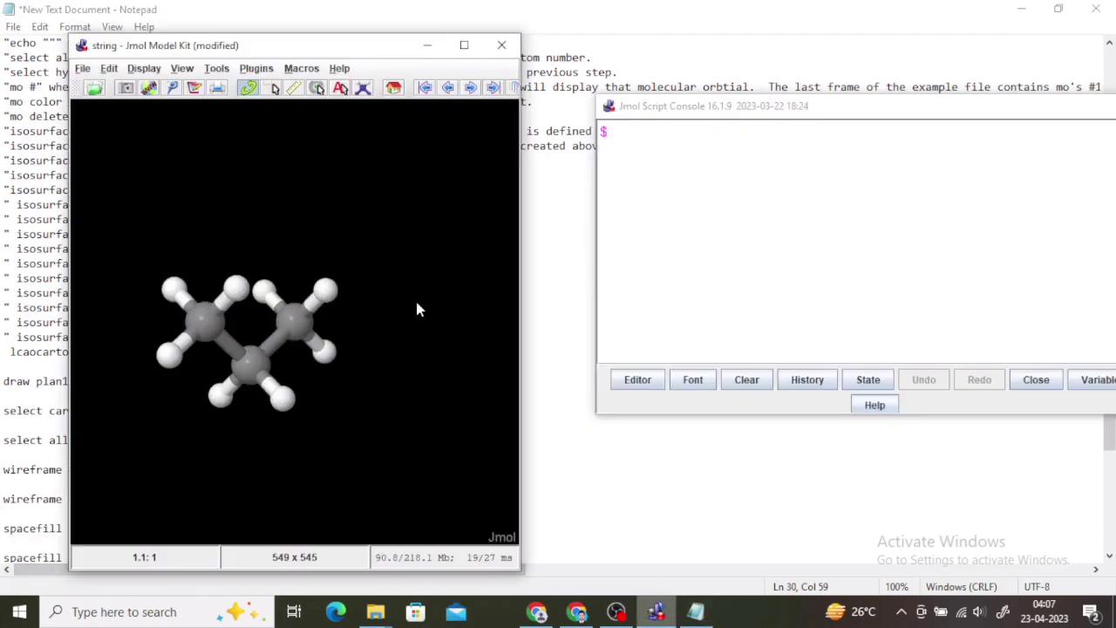
right_click(393, 199)
mouse_move(429, 294)
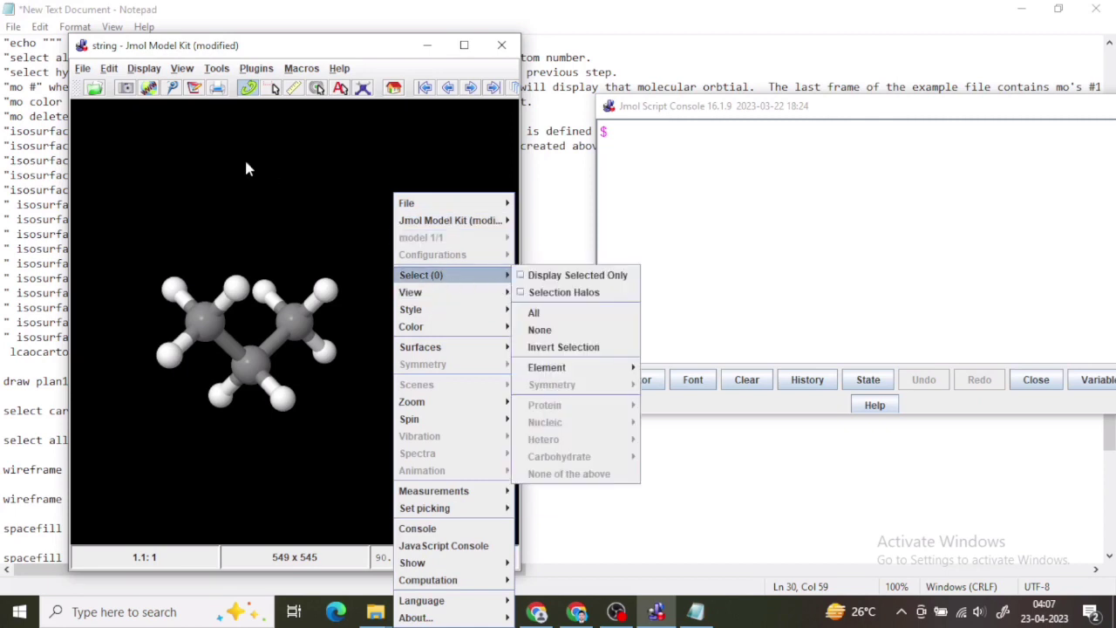
Select the two end carbon atoms of the propane molecule with the atom selection tool
click(275, 87)
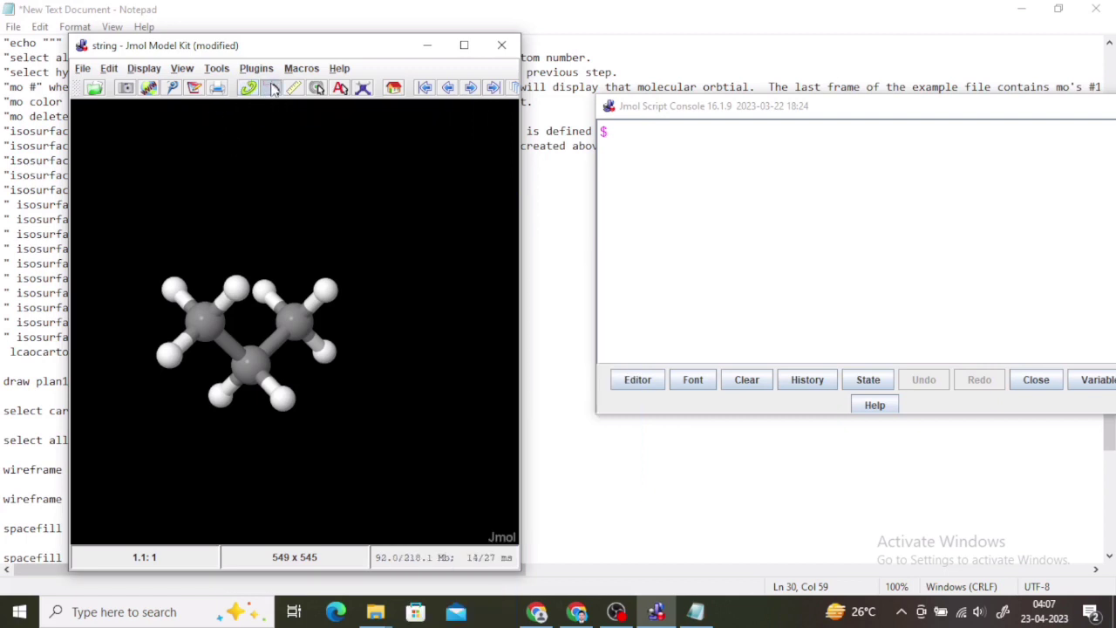
click(296, 320)
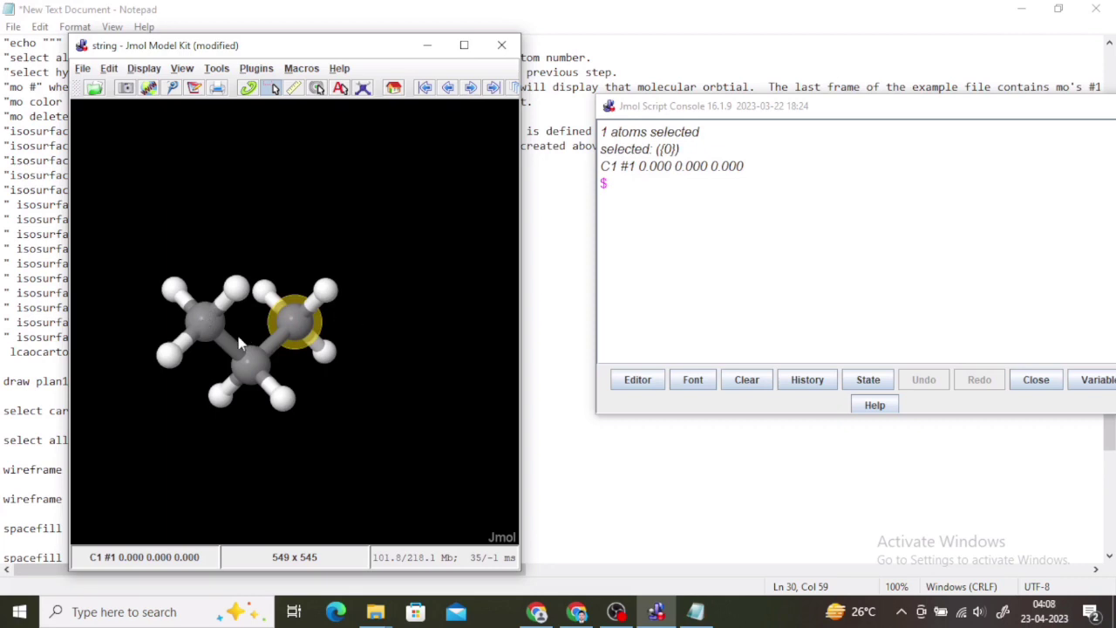
click(207, 328)
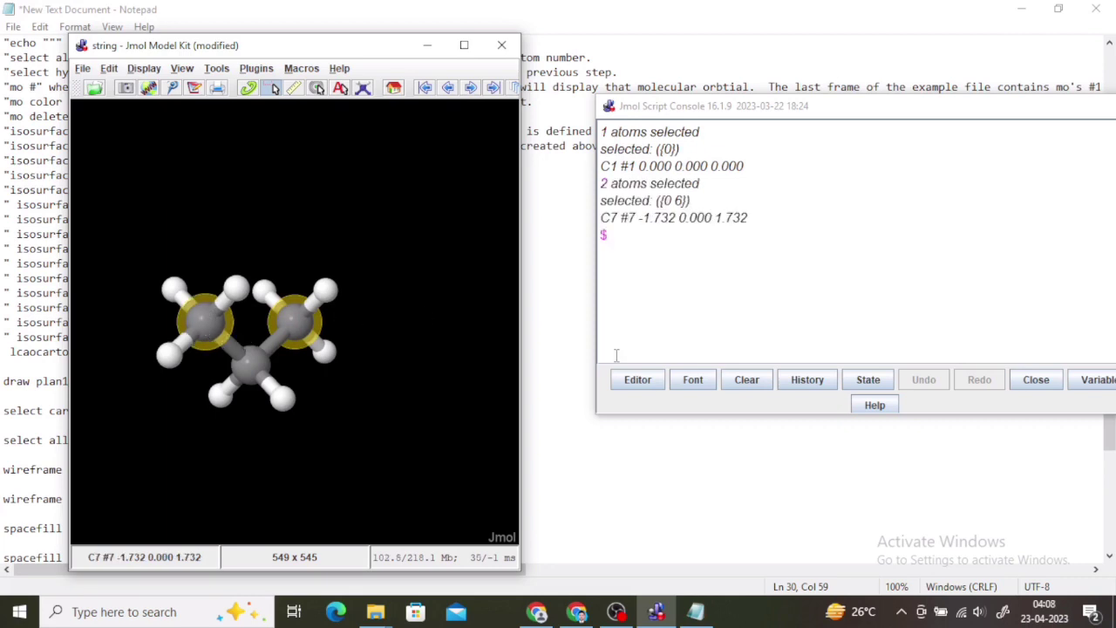
Shrink the selected end carbons with the console command "spacefill 0.2"
click(624, 244)
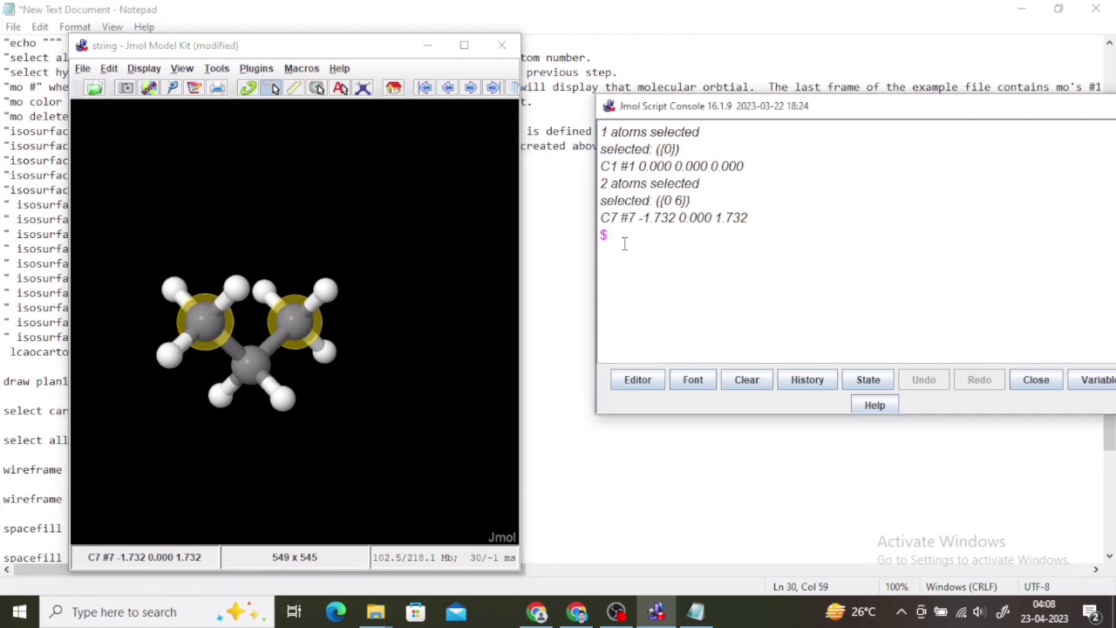
text(spacefill 0.2)
key(Return)
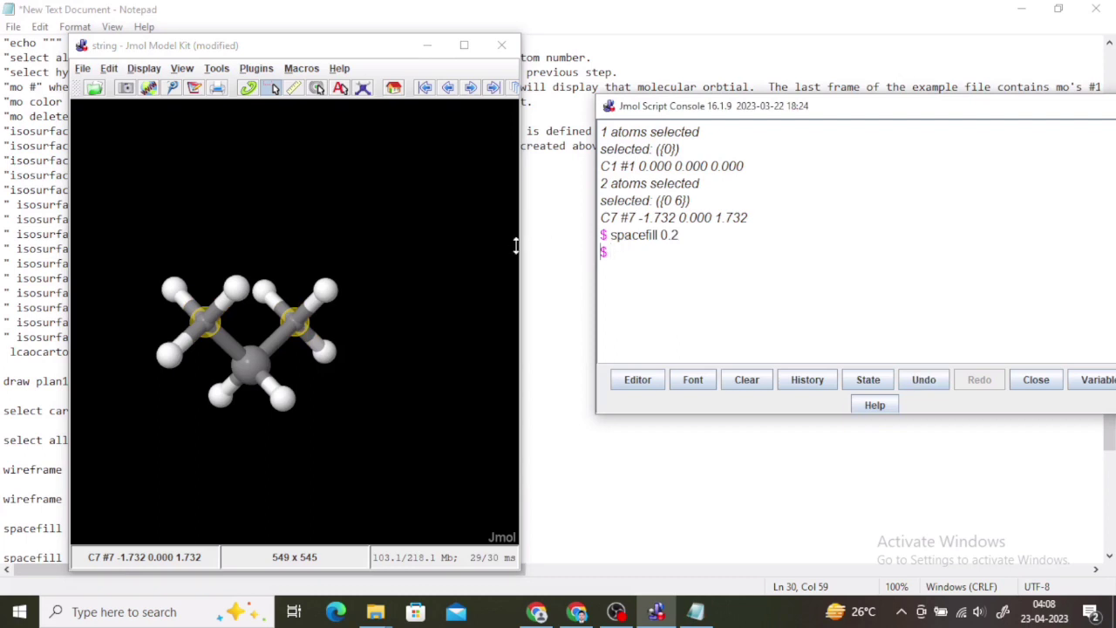
Open a new blank Jmol window and close the one holding the propane molecule
click(83, 70)
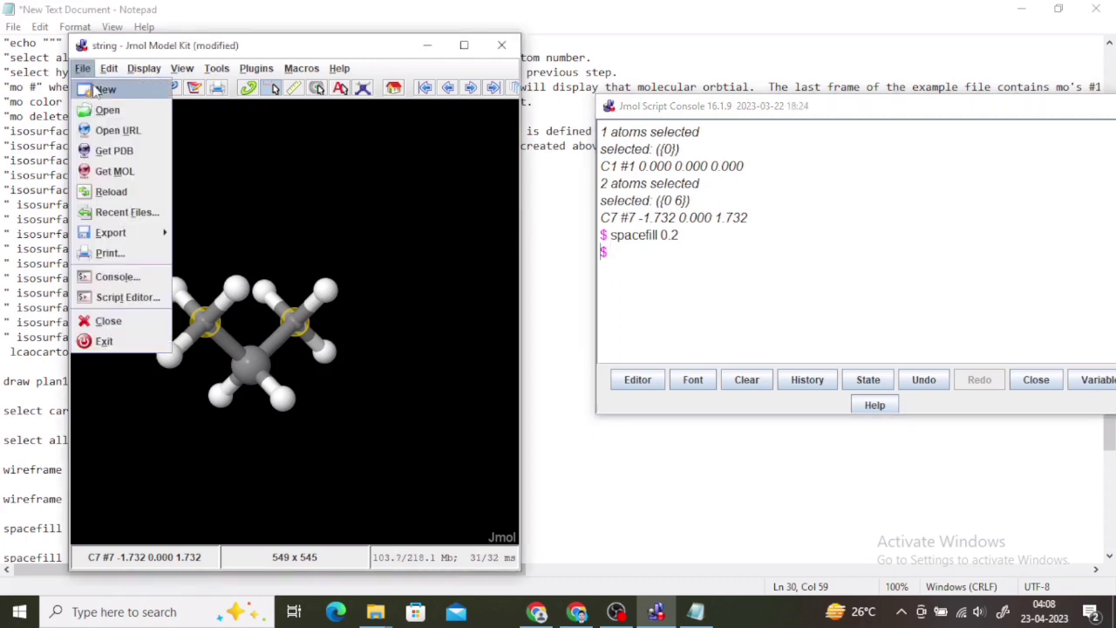
click(99, 91)
click(501, 45)
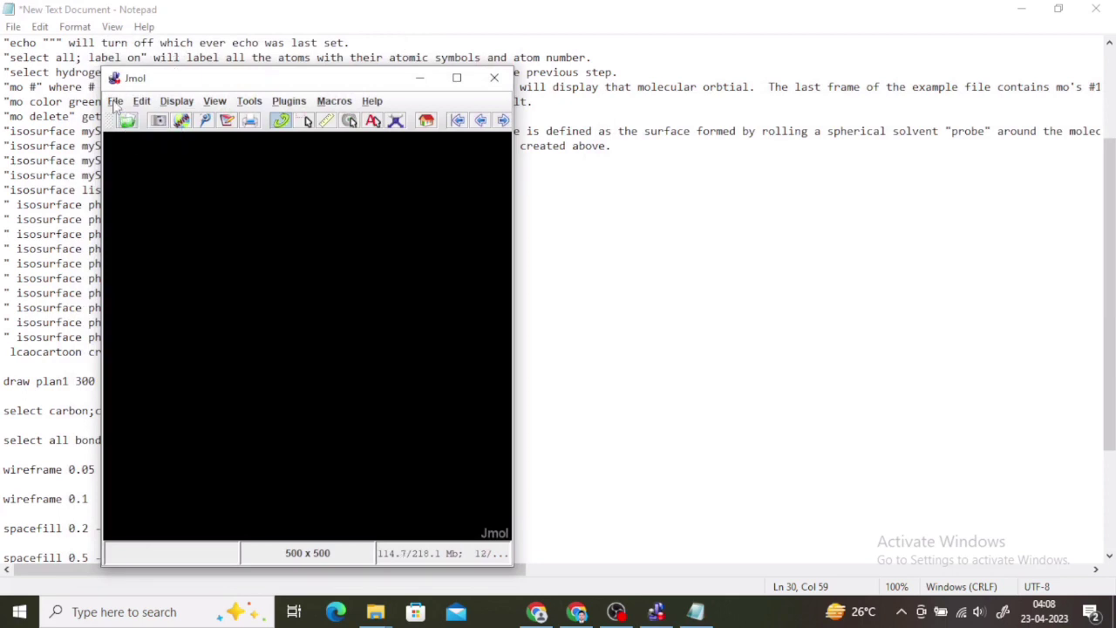
Load the protein structure with PDB model ID 1crn and maximize the Jmol window
click(115, 101)
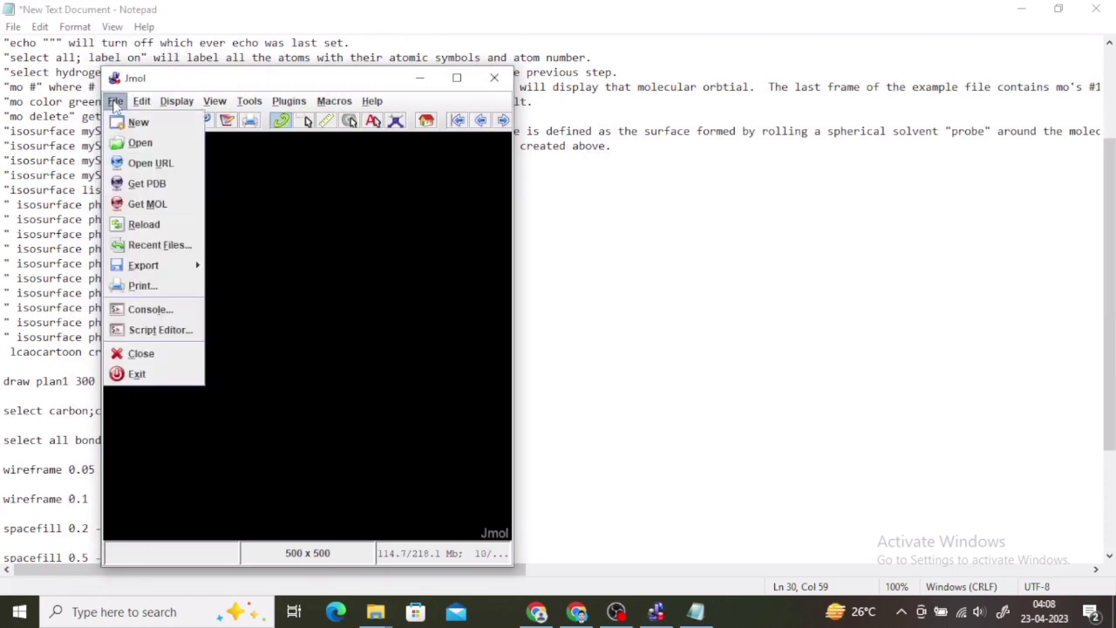
click(148, 183)
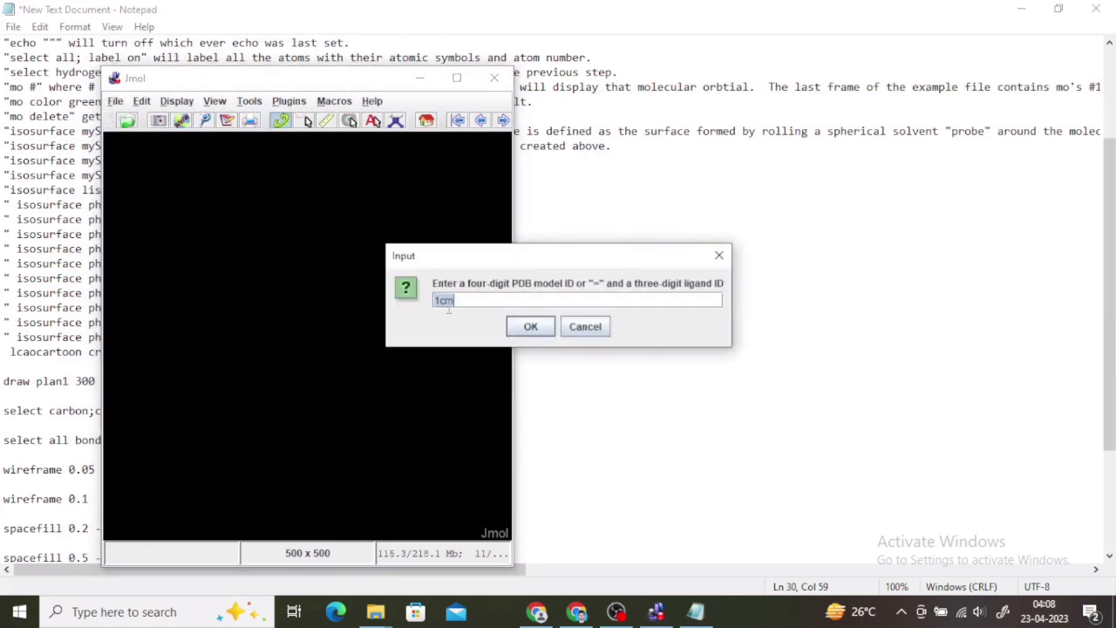
click(532, 327)
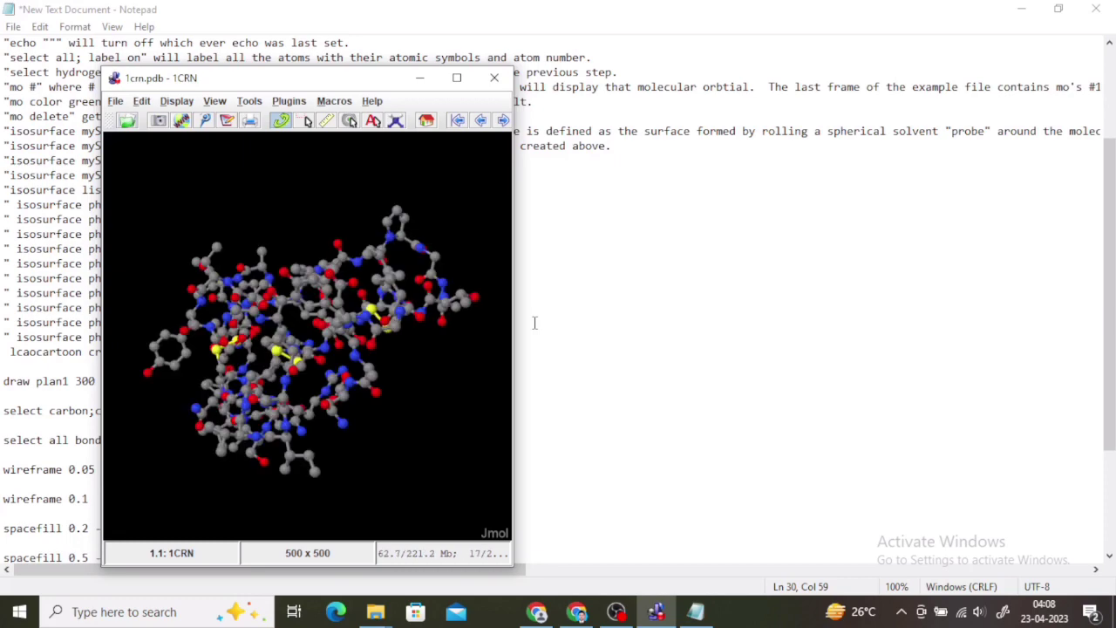
click(456, 78)
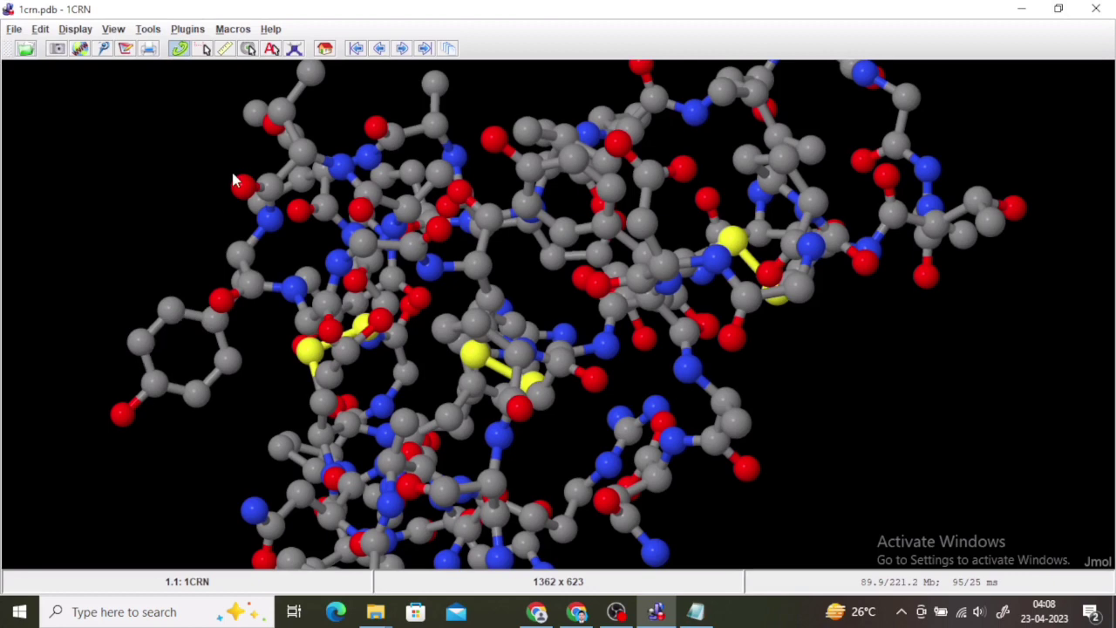
Set the atom selection of the 1CRN protein to None
right_click(1015, 146)
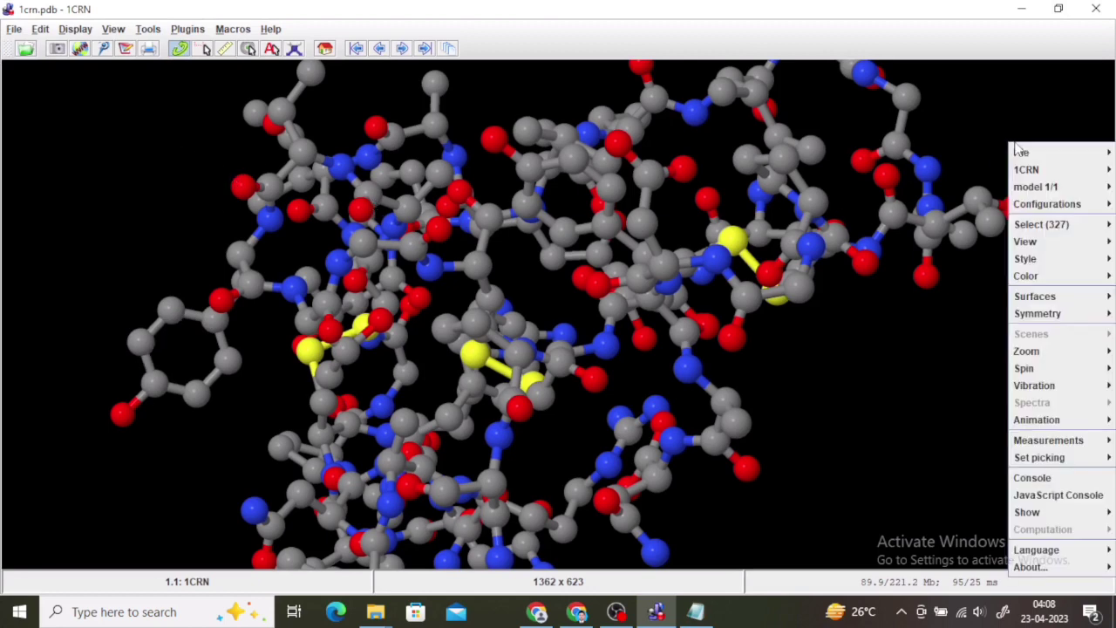
mouse_move(1064, 224)
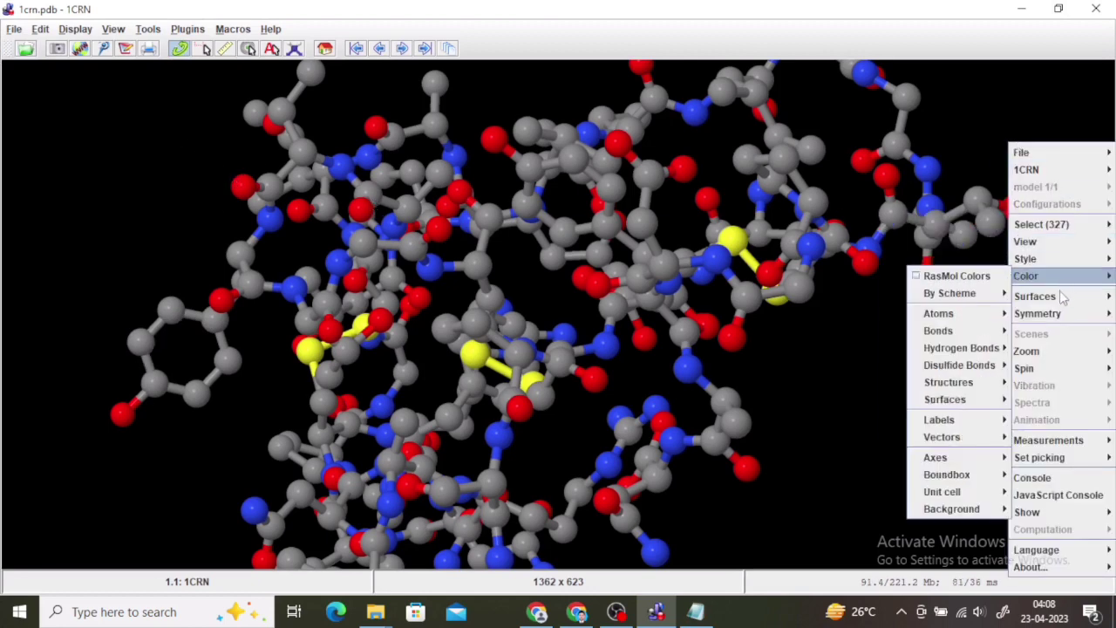
mouse_move(1052, 259)
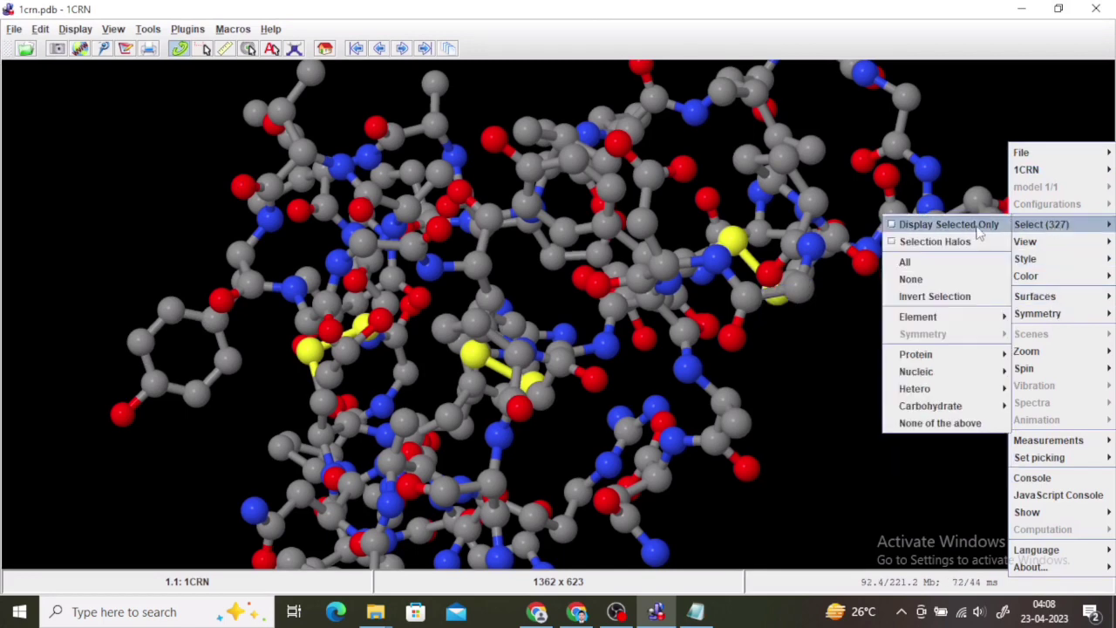
click(939, 283)
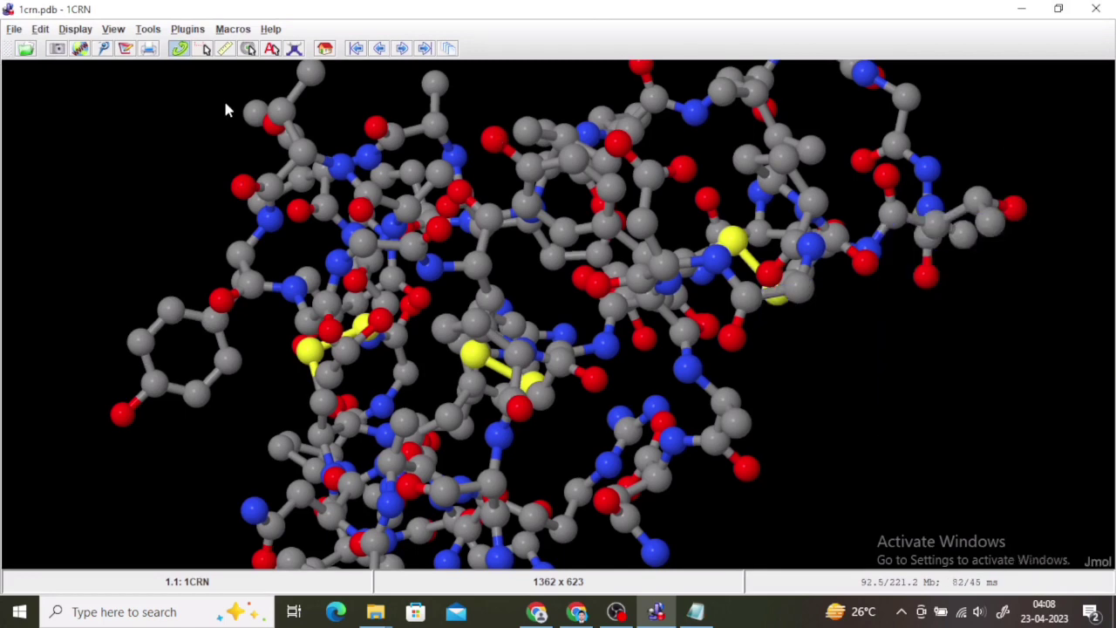
Select the six ring carbons of the tyrosine 29 side chain with the atom selection tool
click(205, 49)
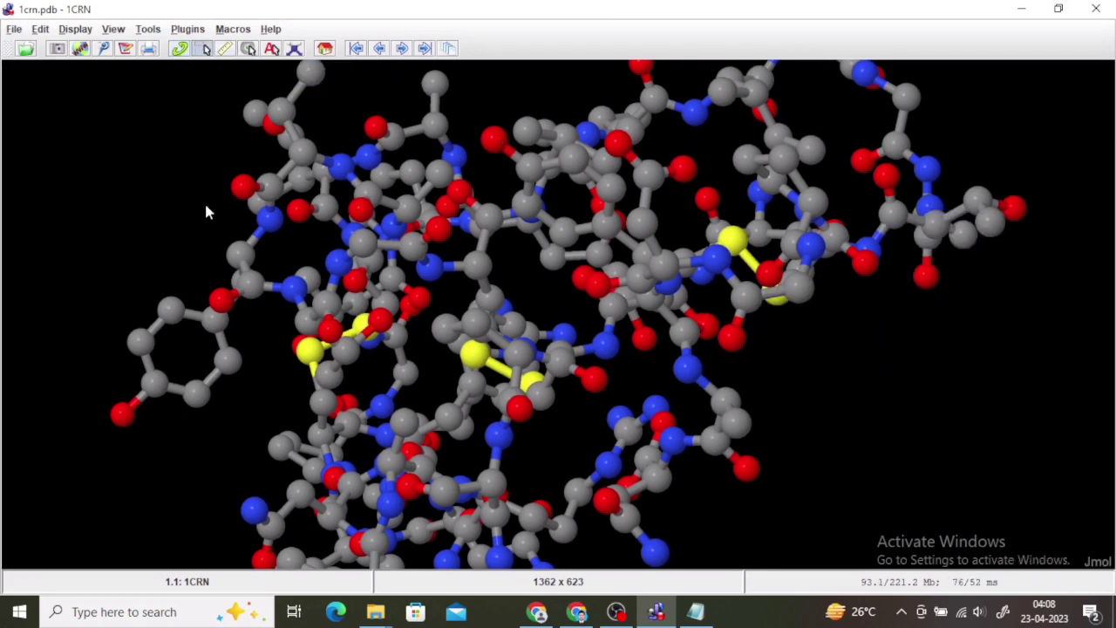
click(175, 306)
click(143, 336)
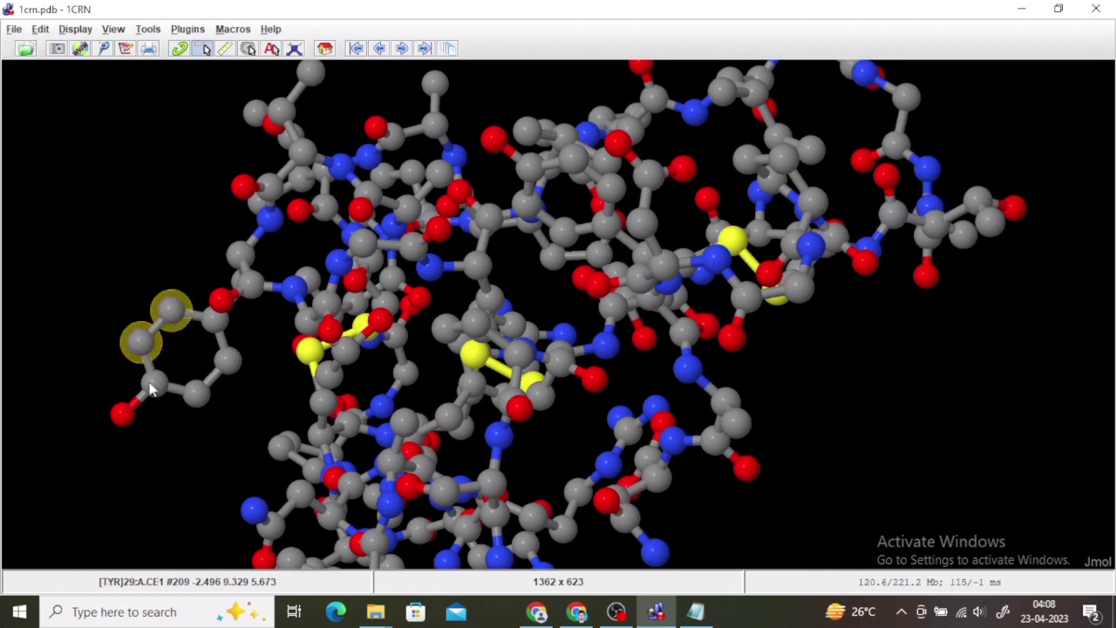
click(150, 383)
click(199, 393)
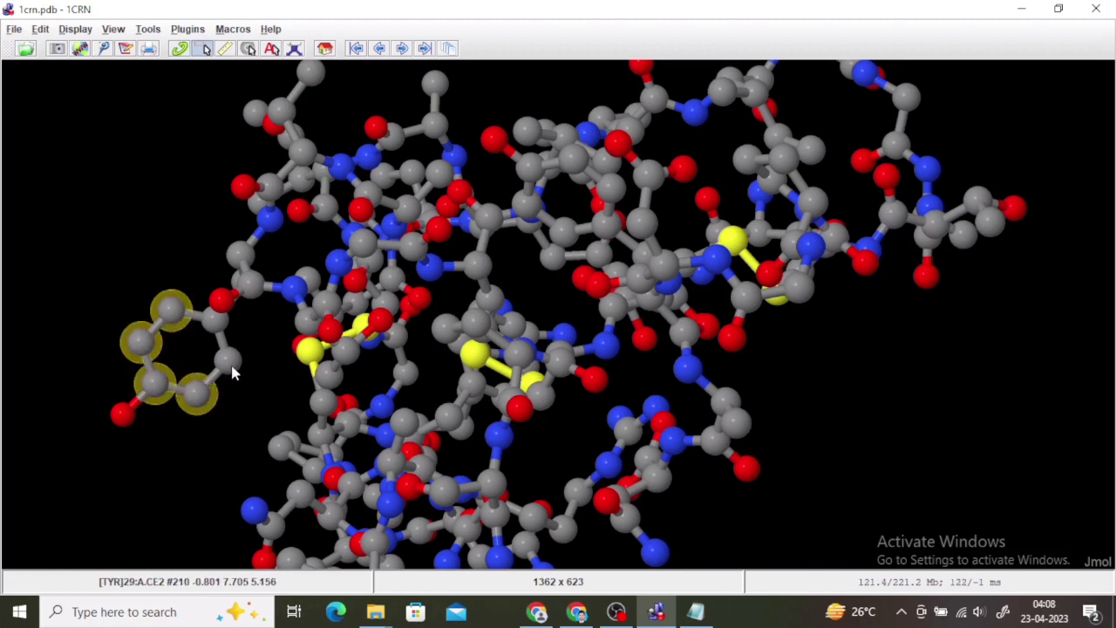
click(229, 362)
click(214, 319)
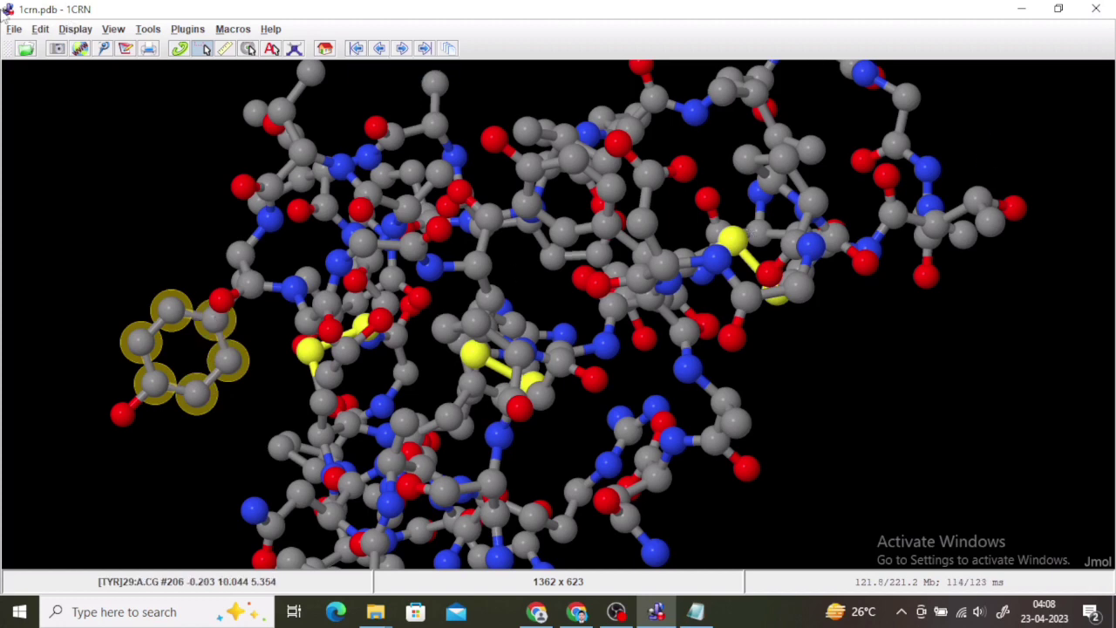
Open the script console and set the selected tyrosine ring atoms' size with the command "spacefill 0.2"
click(12, 29)
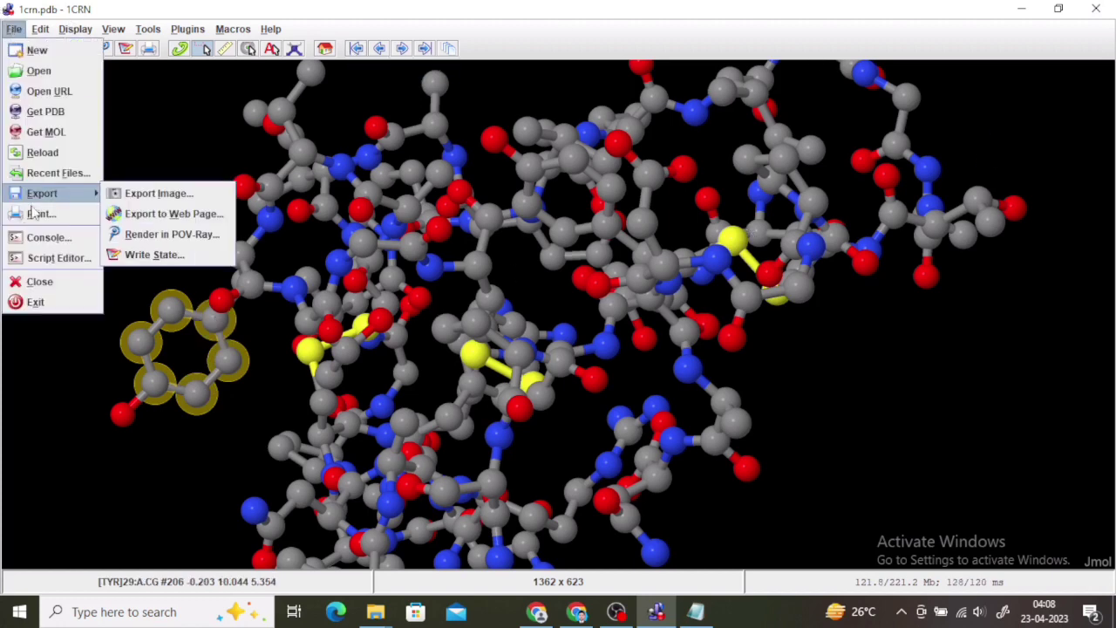
click(44, 237)
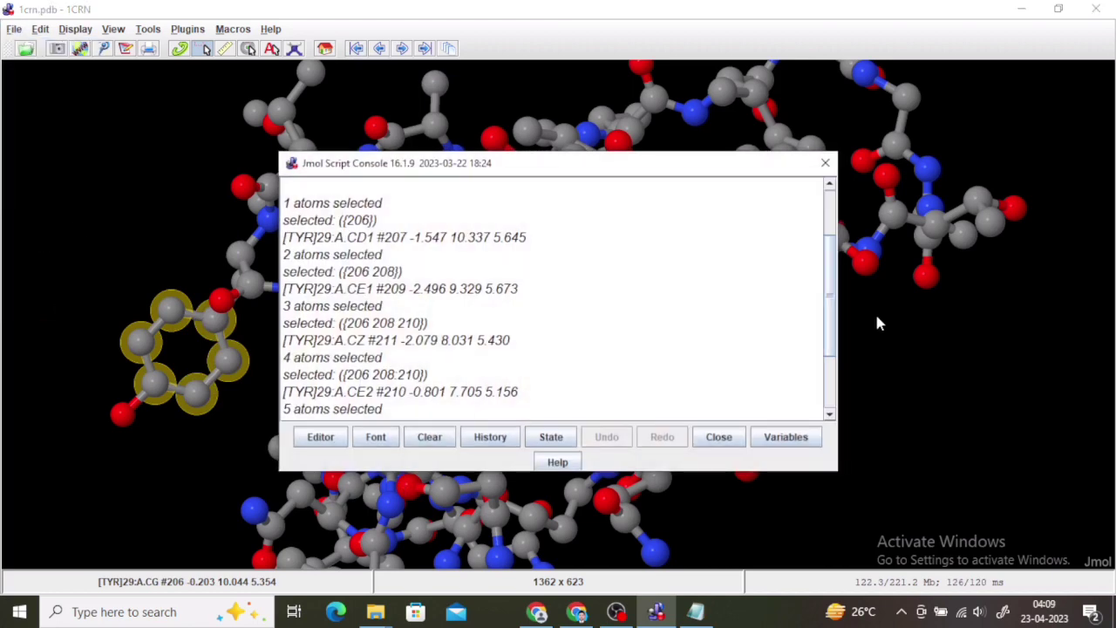
drag(831, 316, 828, 385)
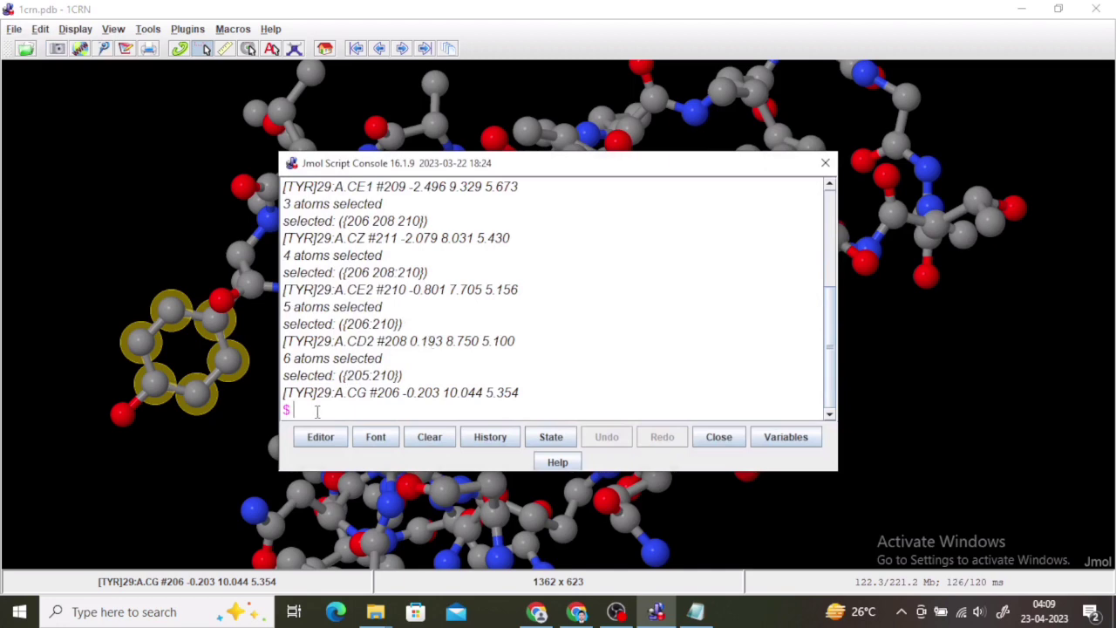
text(spacefill 0.2)
key(Return)
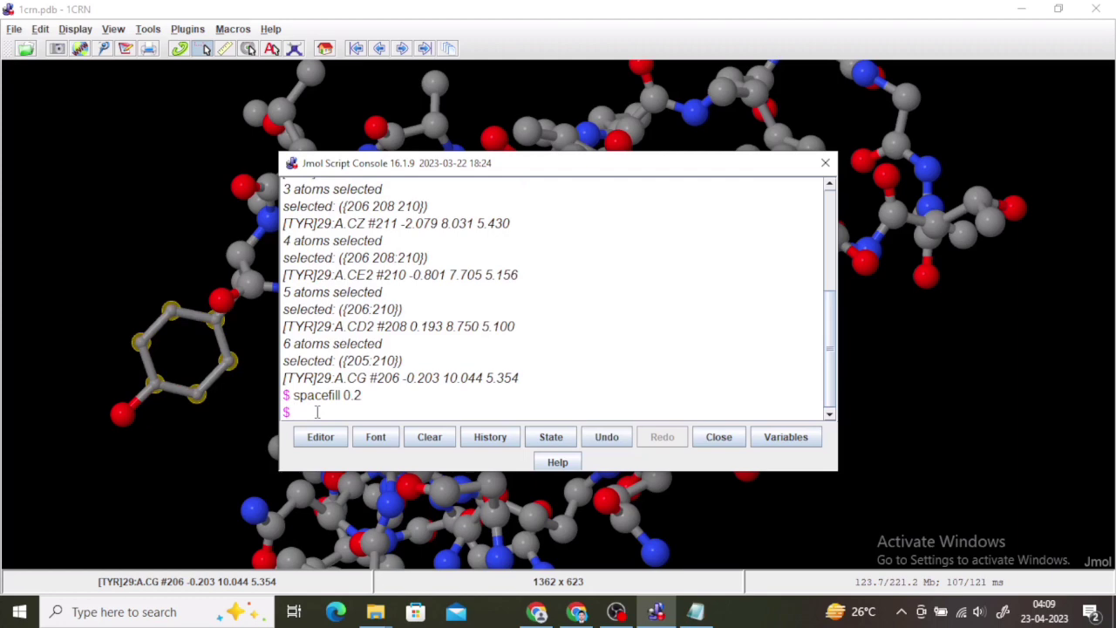
Run "spacefill 0.5" in the console to resize the selected ring atoms
key(Up)
key(BackSpace)
text(5)
key(Return)
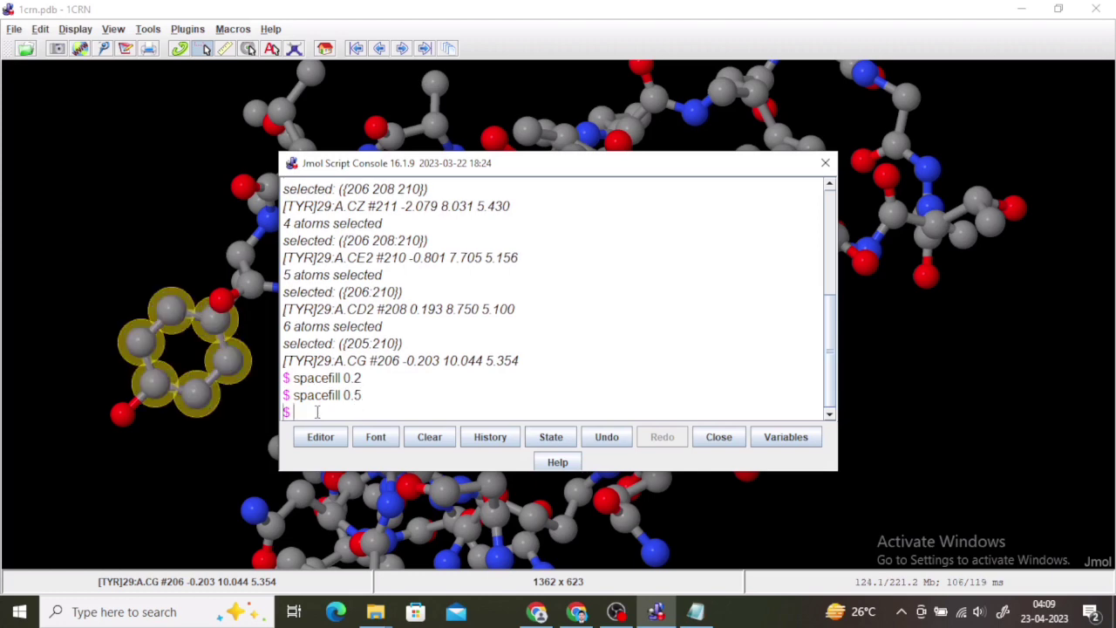
Run "spacefill 1" in the console on the selected ring atoms
key(Up)
key(Up)
key(BackSpace)
key(BackSpace)
key(BackSpace)
key(Return)
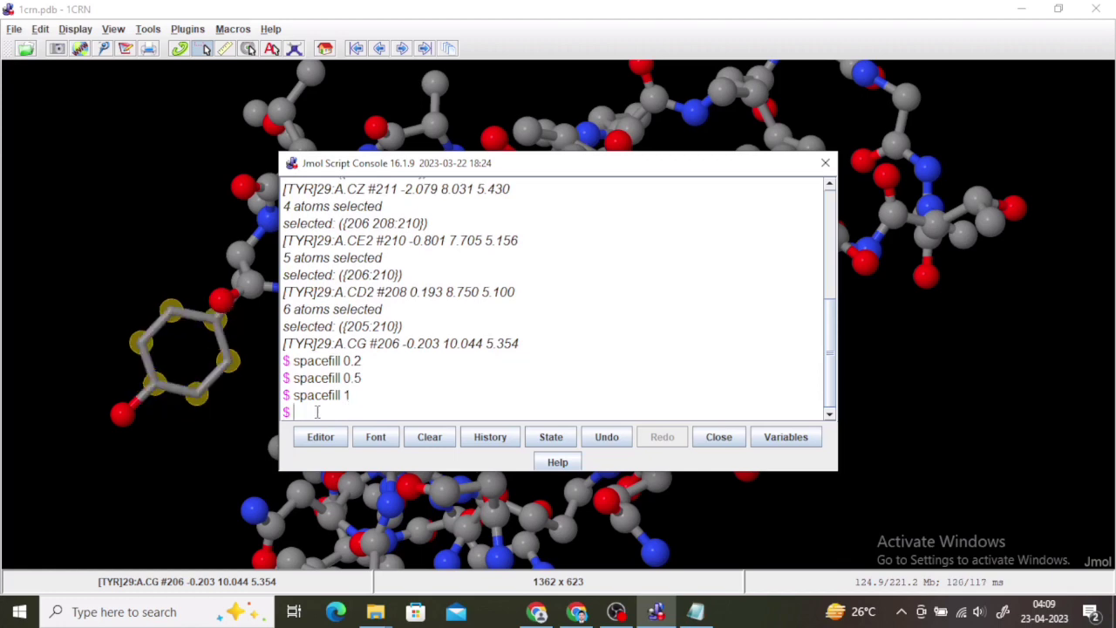
Run "spacefill 2" in the console on the selected ring atoms
key(Up)
key(Up)
key(Up)
key(BackSpace)
key(BackSpace)
key(BackSpace)
text(2)
key(Return)
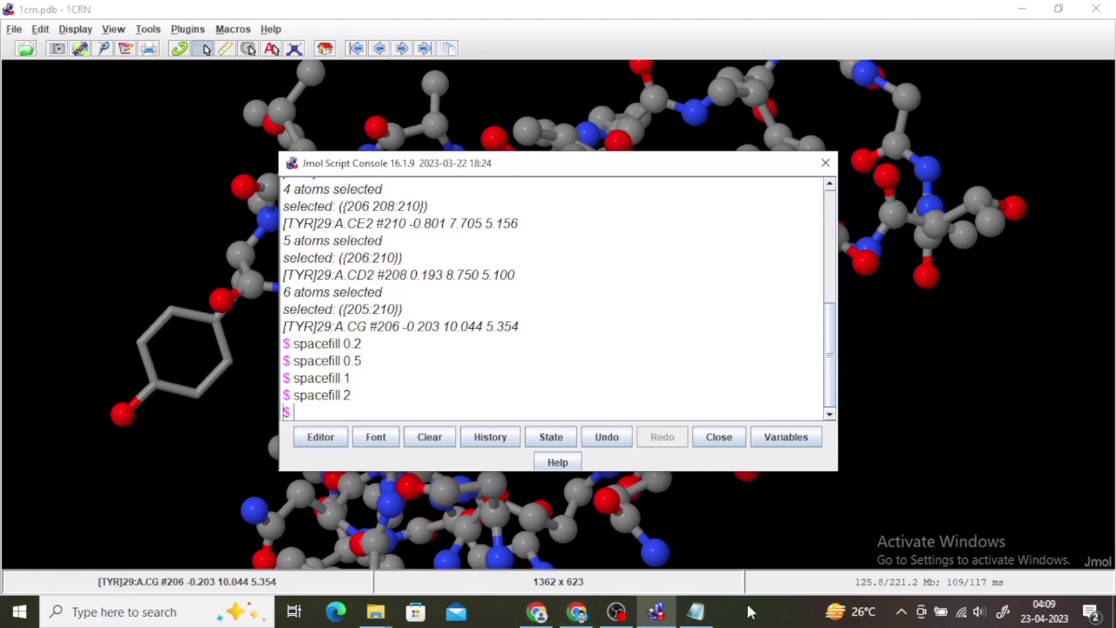
Switch to the Notepad command notes and copy "set echo top center;echo your text", leaving its line intact
click(698, 613)
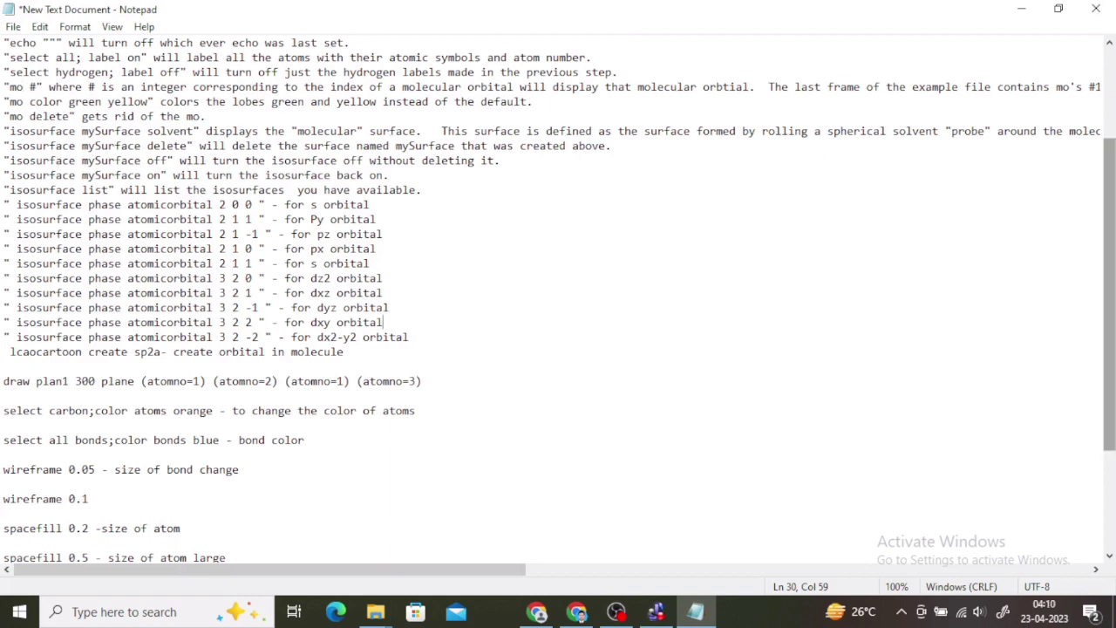
drag(1109, 163, 1110, 71)
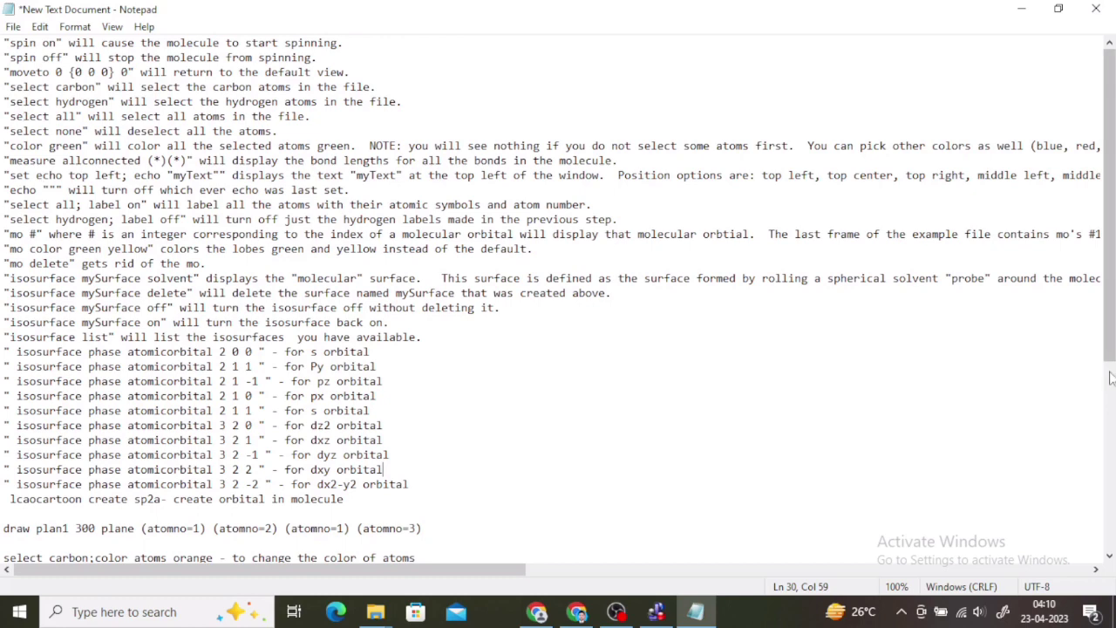
drag(1113, 324, 1113, 501)
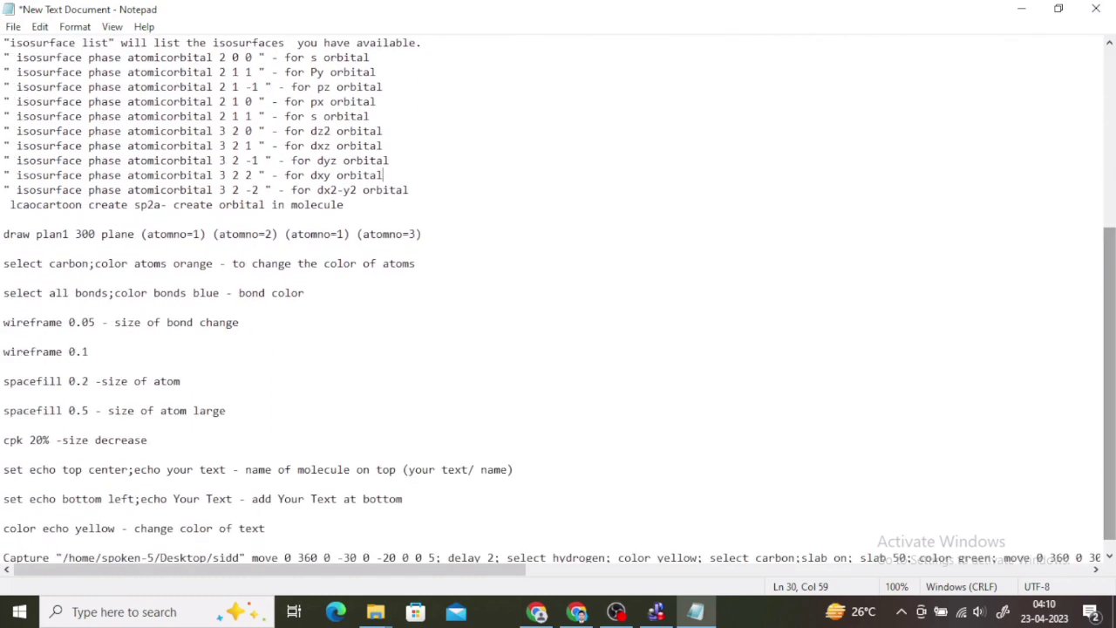
drag(1108, 501, 1109, 510)
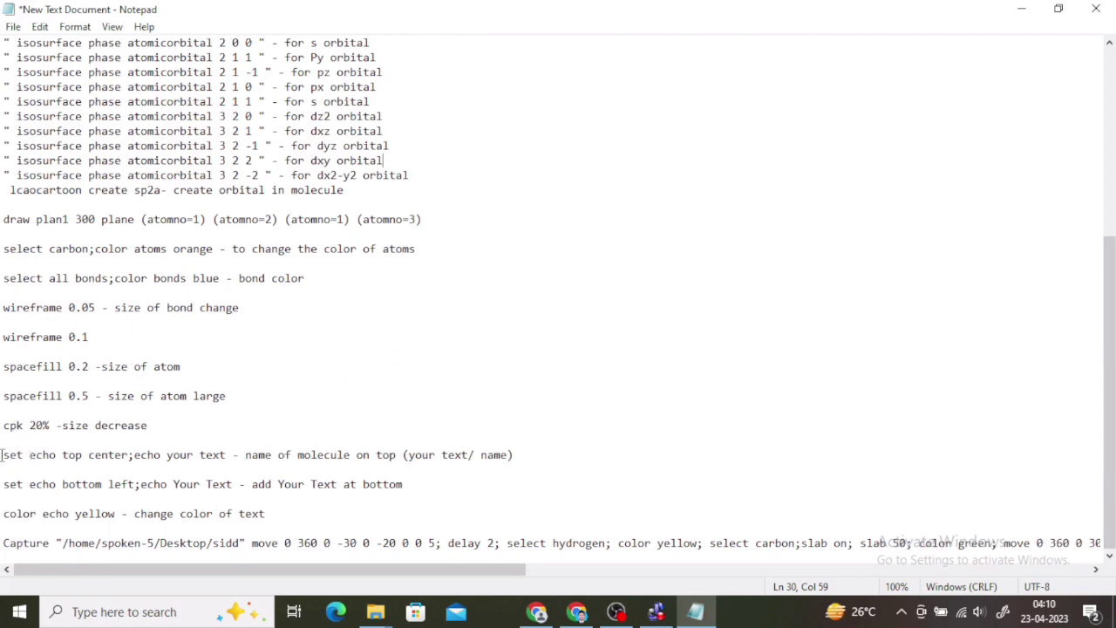
drag(3, 454, 7, 469)
drag(80, 464, 229, 457)
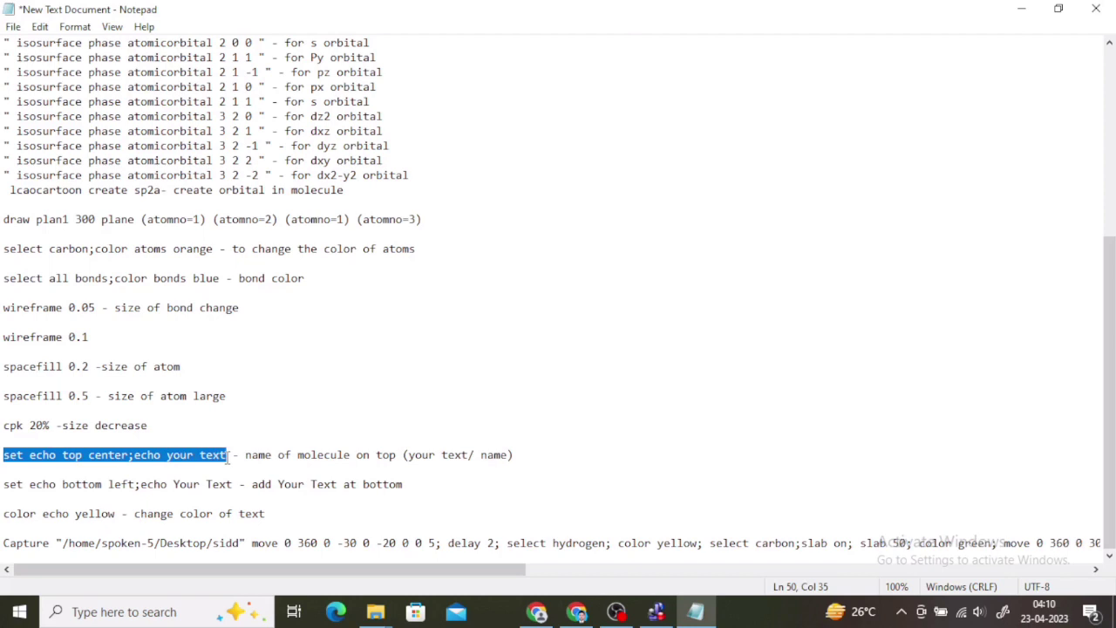
text(spacefill 0.2)
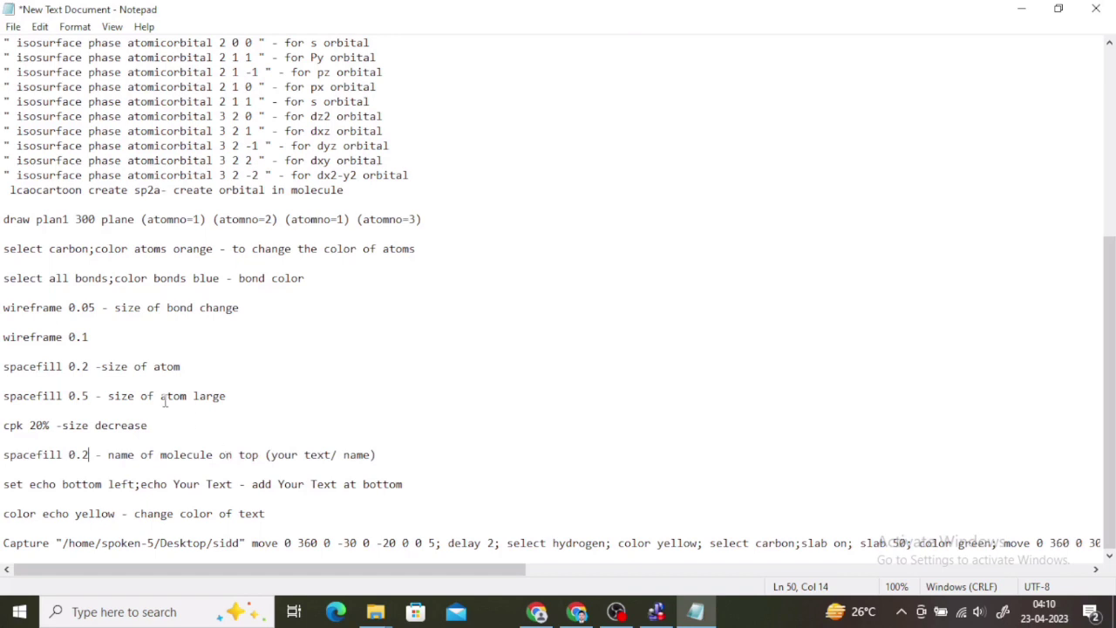
key(shift+Home)
text(set echo top center;echo your text)
key(shift+Home)
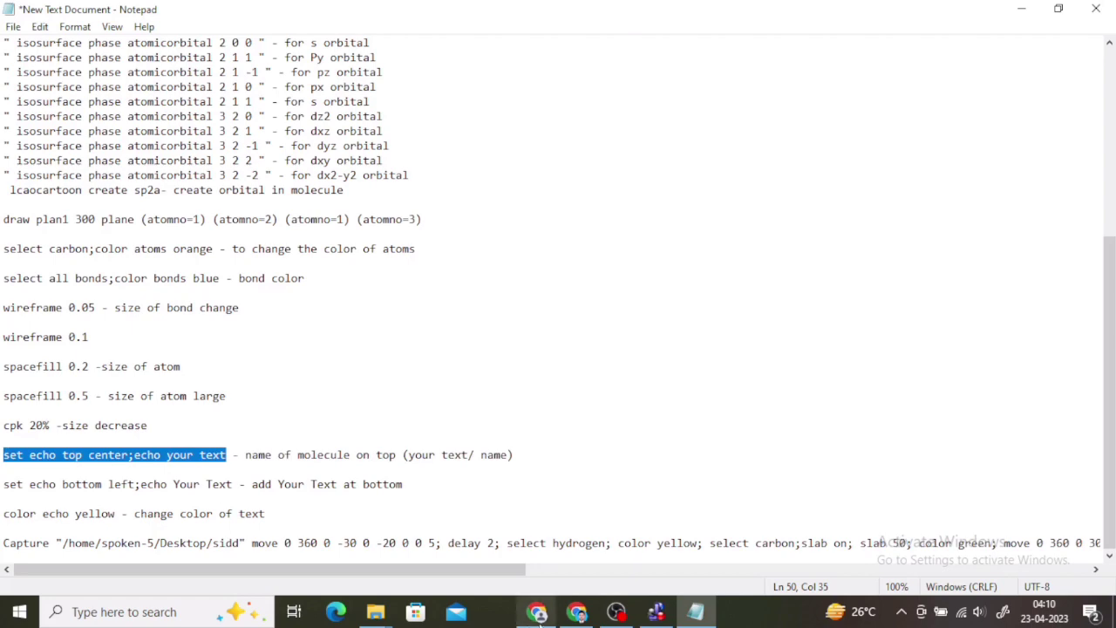
Switch back to Jmol, close the script console and zoom out to the whole 1CRN protein
click(656, 612)
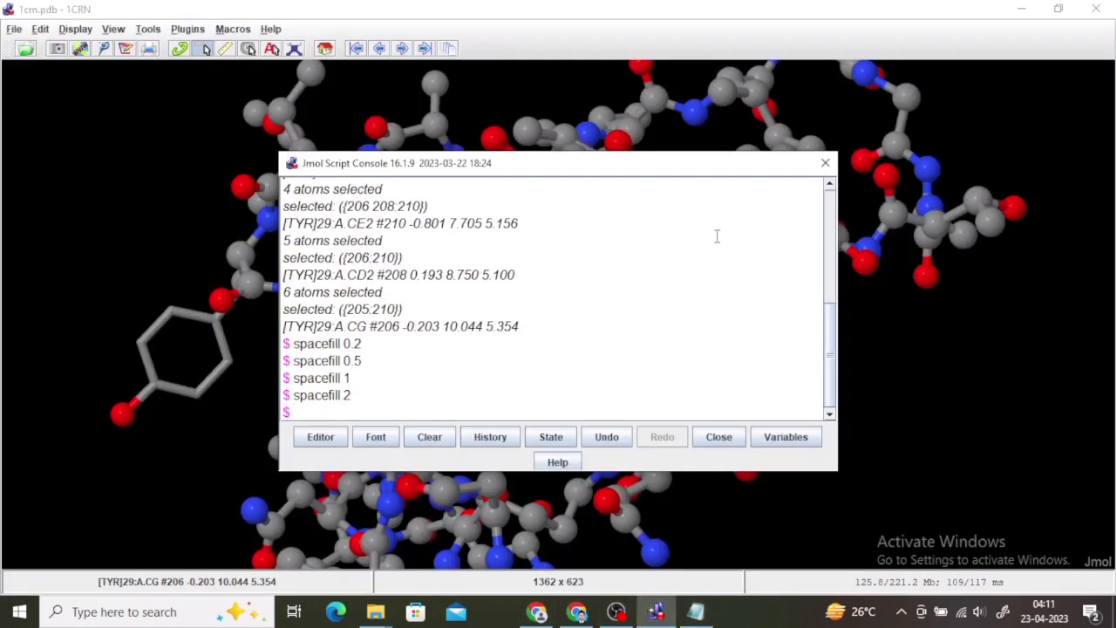
click(825, 163)
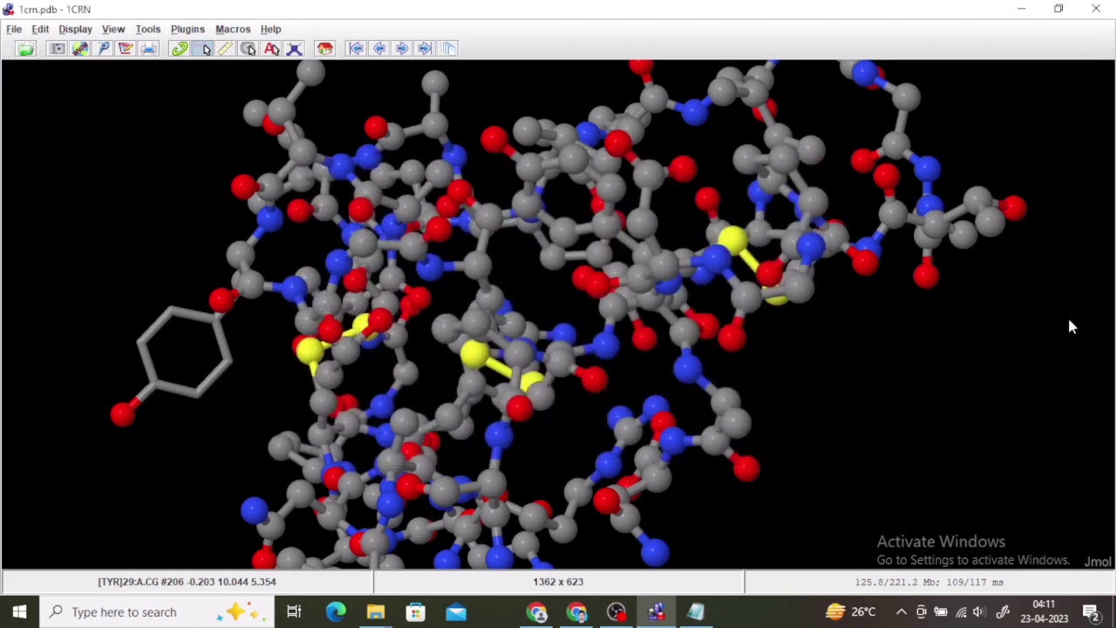
drag(1103, 312, 1096, 286)
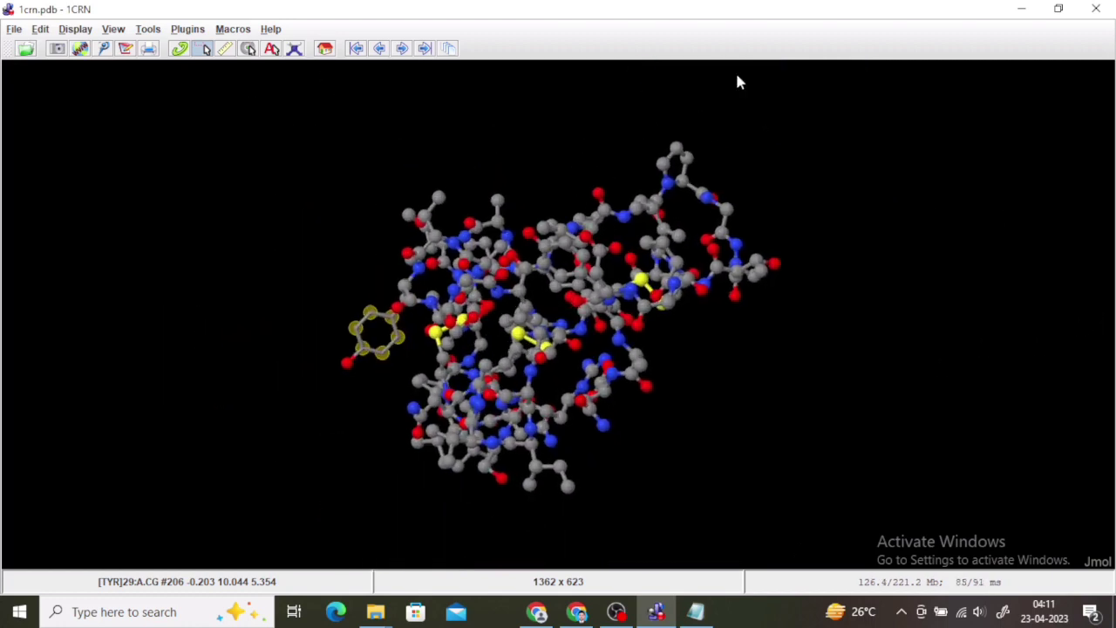
Reopen the script console and run "set echo top center;echo siddhantonium" to add a heading above the protein
click(13, 31)
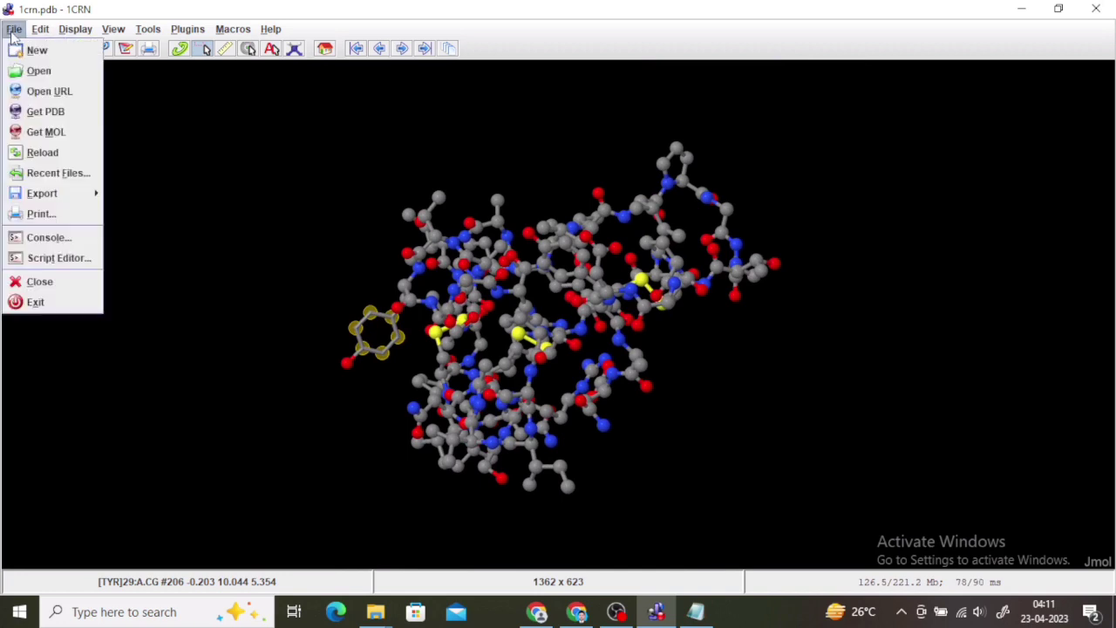
click(35, 241)
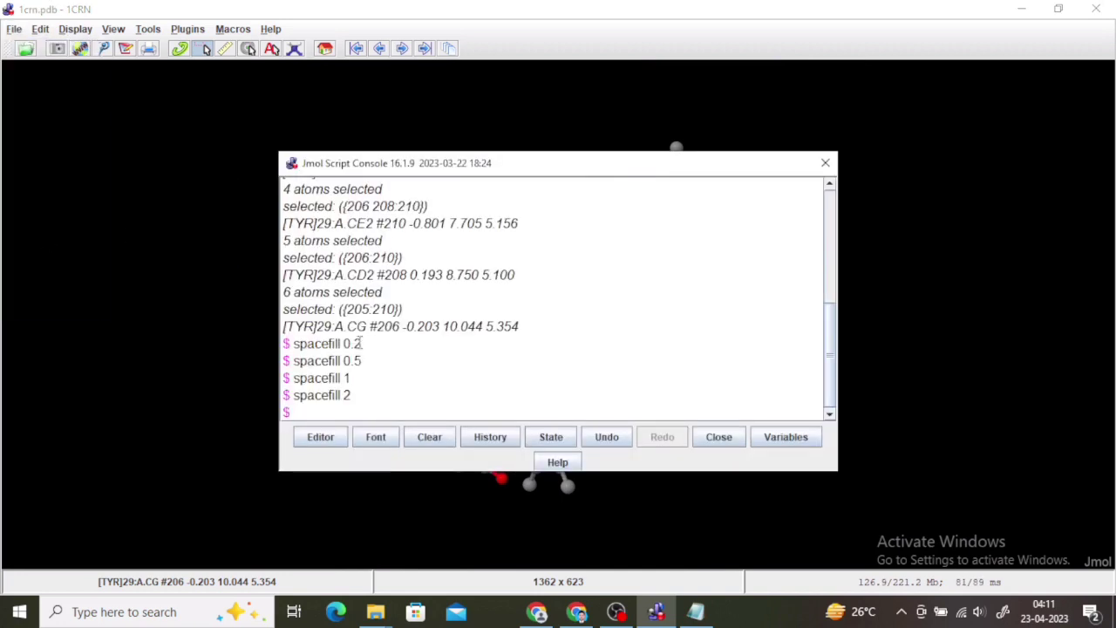
text(set echo top center;echo your text)
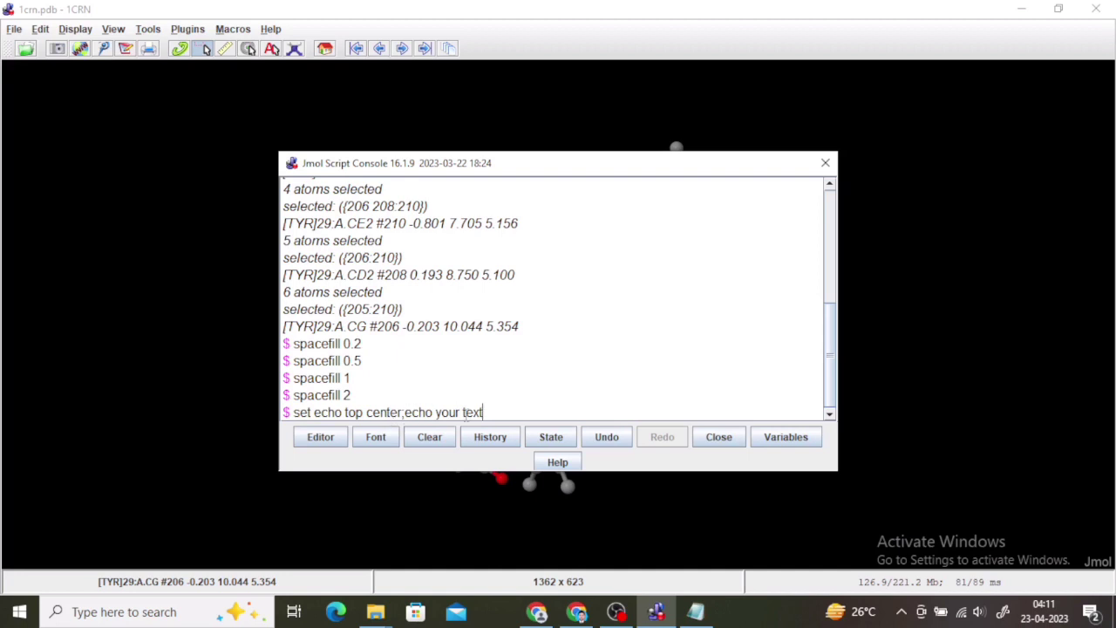
key(BackSpace)
key(BackSpace)
key(BackSpace)
key(BackSpace)
key(BackSpace)
key(BackSpace)
key(BackSpace)
key(BackSpace)
key(BackSpace)
text(siddhantonium)
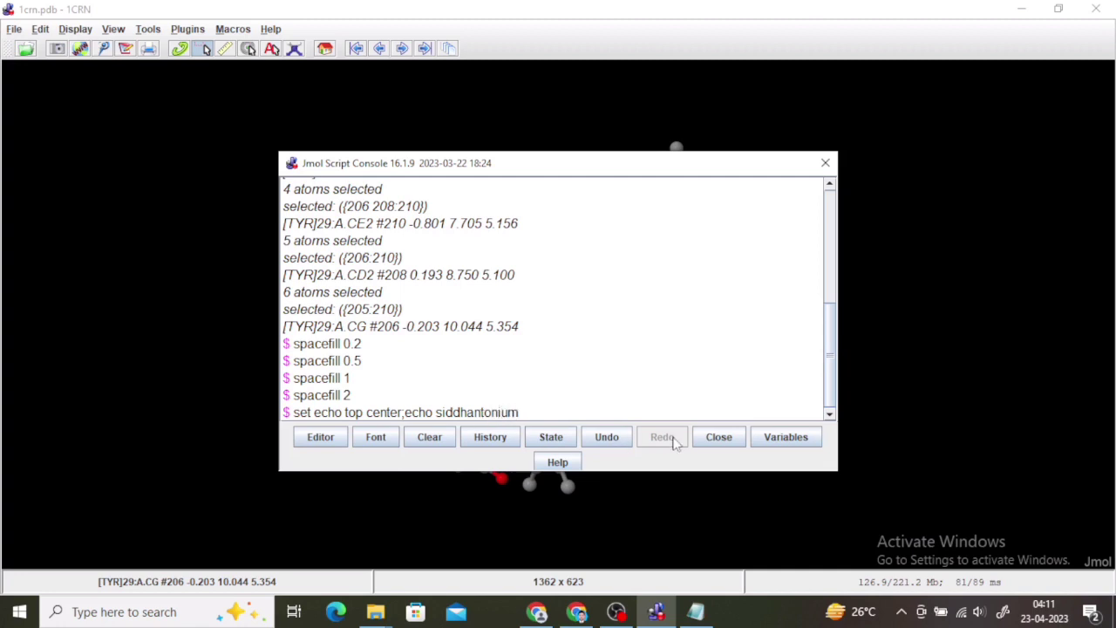
key(Return)
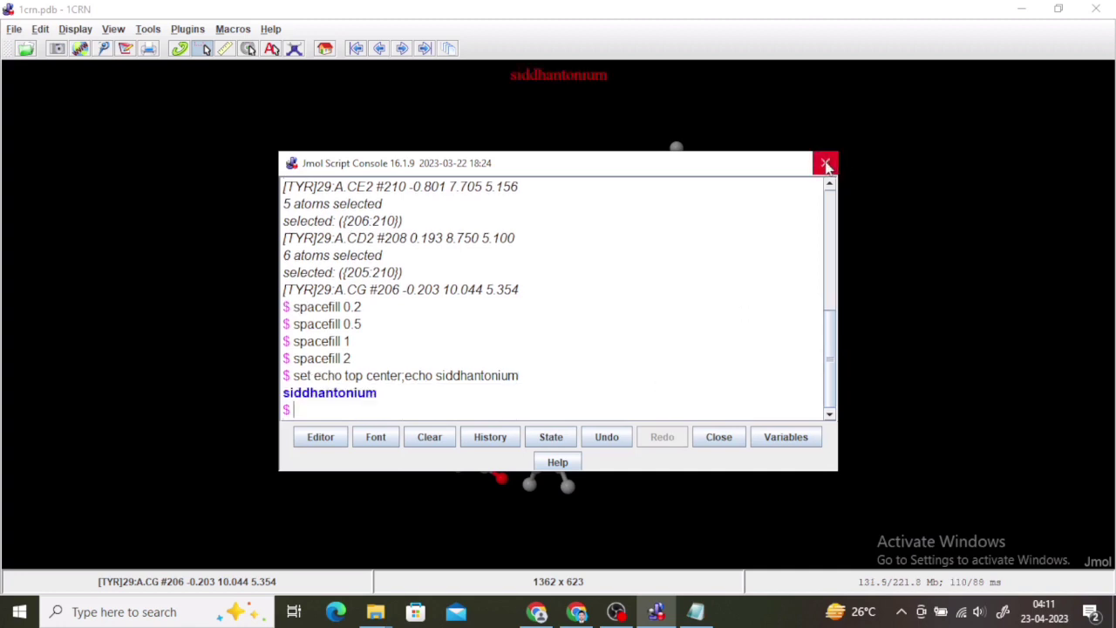
Move the script console away from the heading and set the model background color to white
drag(780, 172, 757, 338)
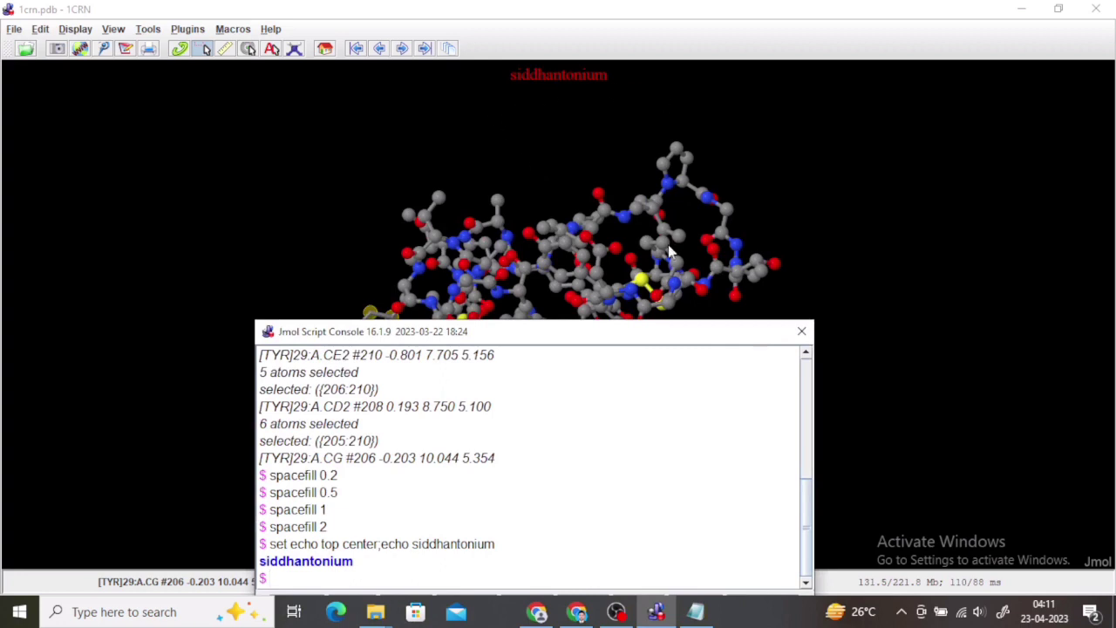
drag(647, 339, 636, 296)
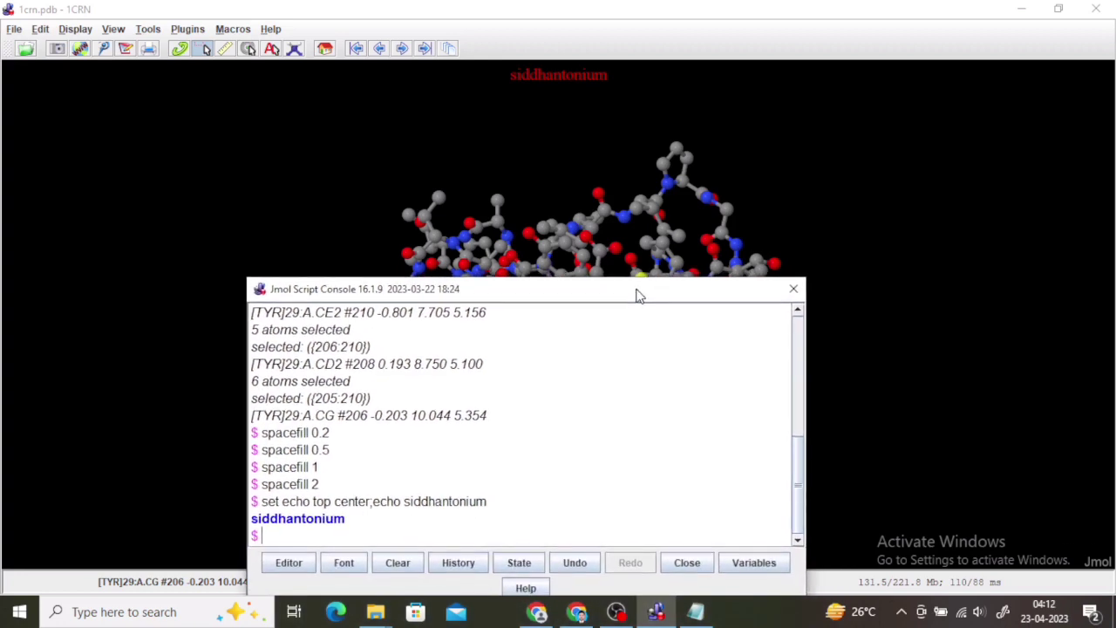
right_click(963, 181)
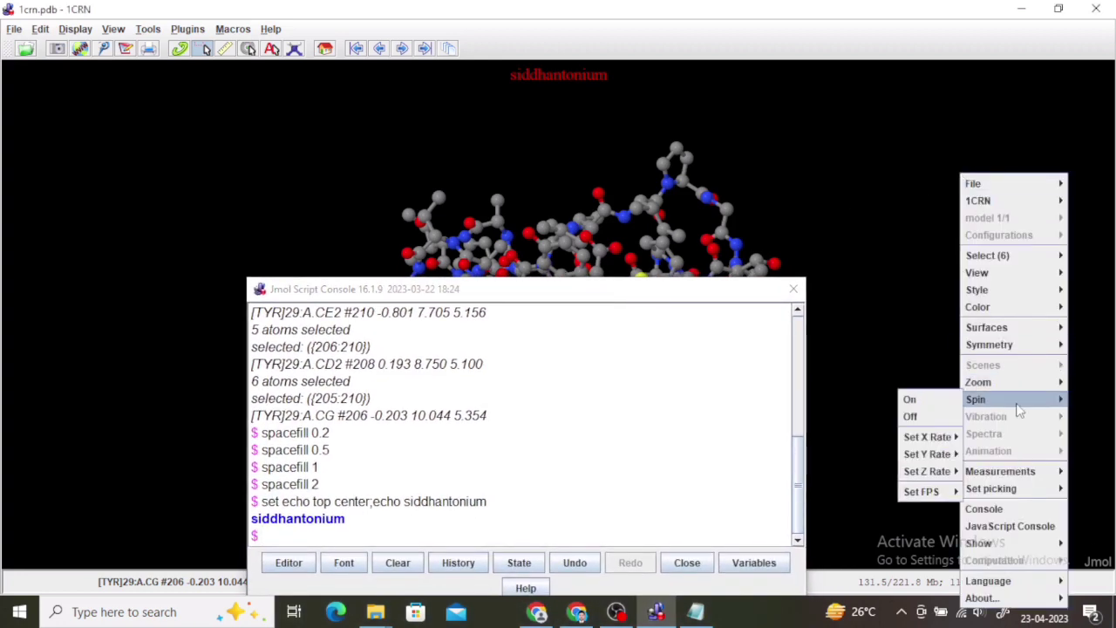
mouse_move(994, 308)
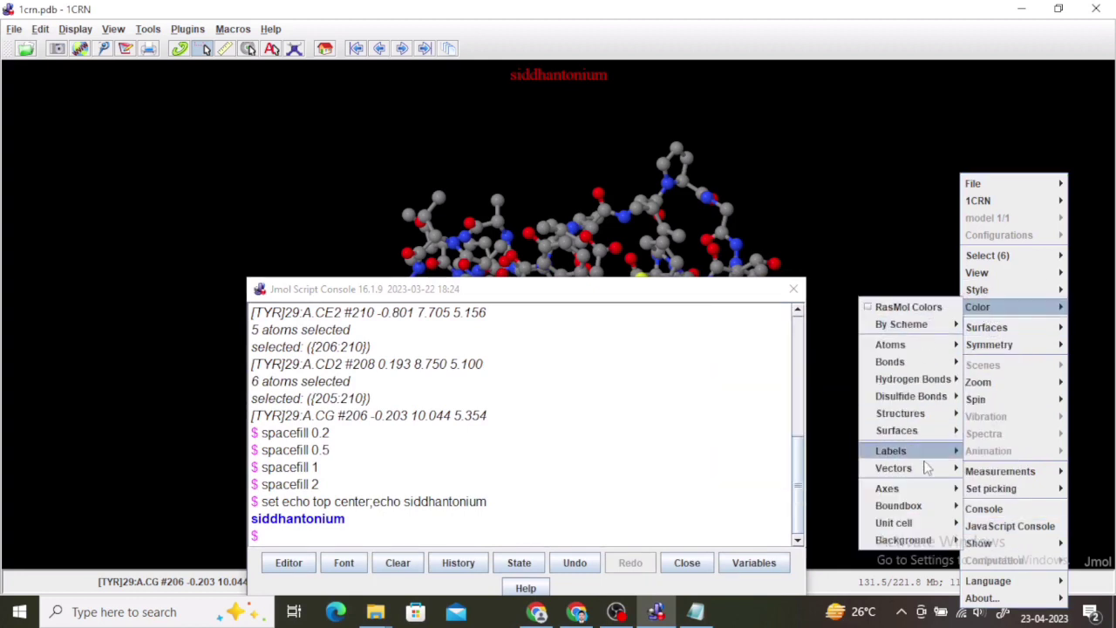
mouse_move(938, 545)
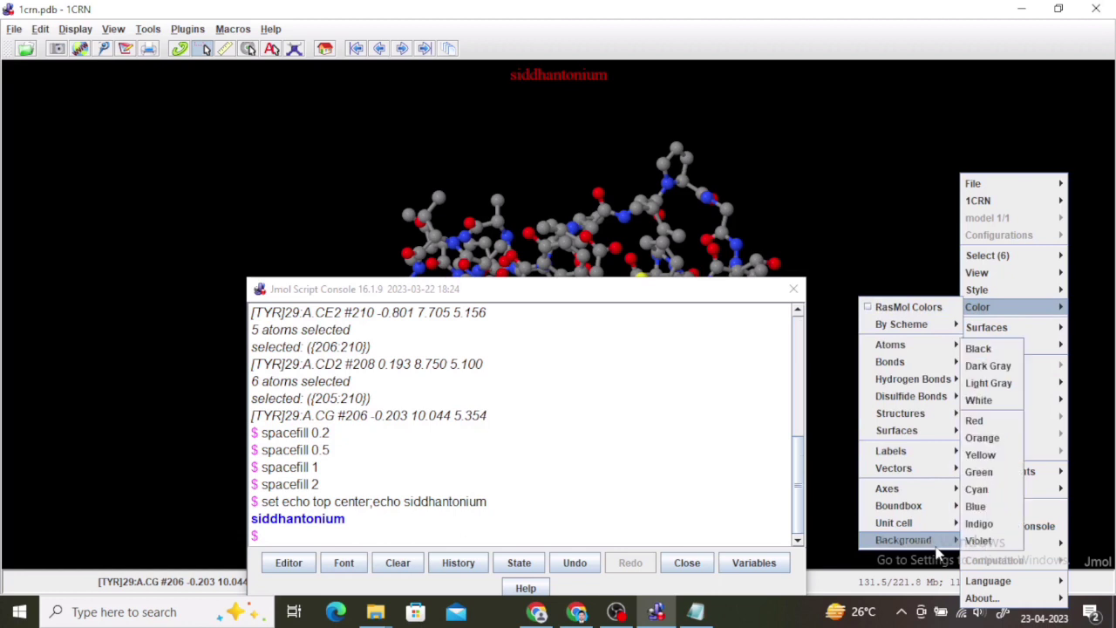
click(994, 400)
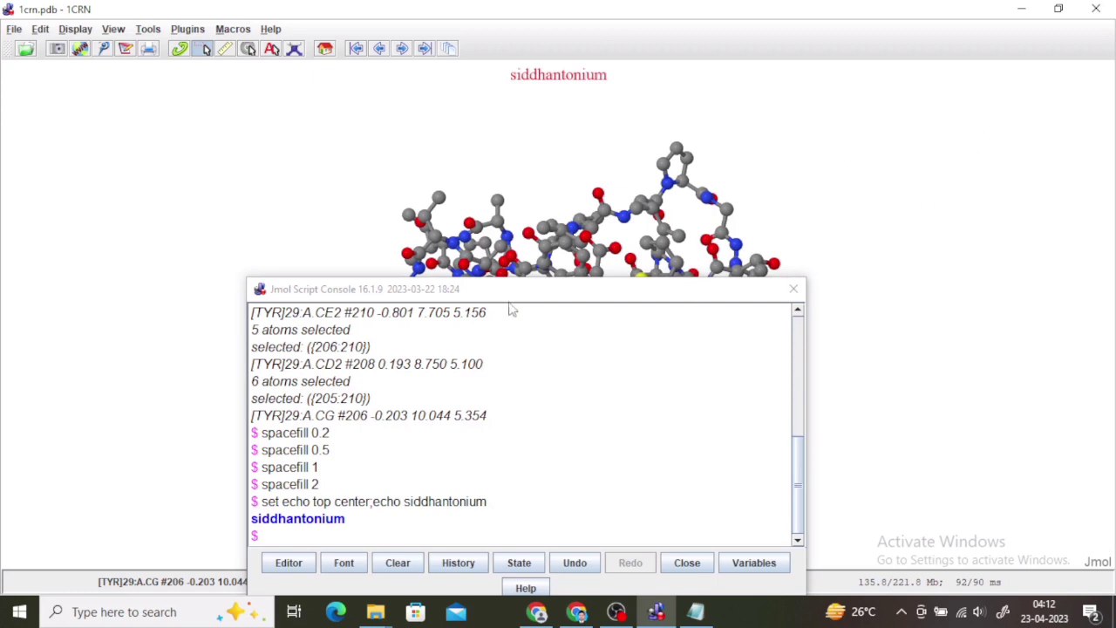
Return to the Notepad notes and copy "set echo bottom left;echo Your Text", undoing the accidental replacement of that command
click(272, 535)
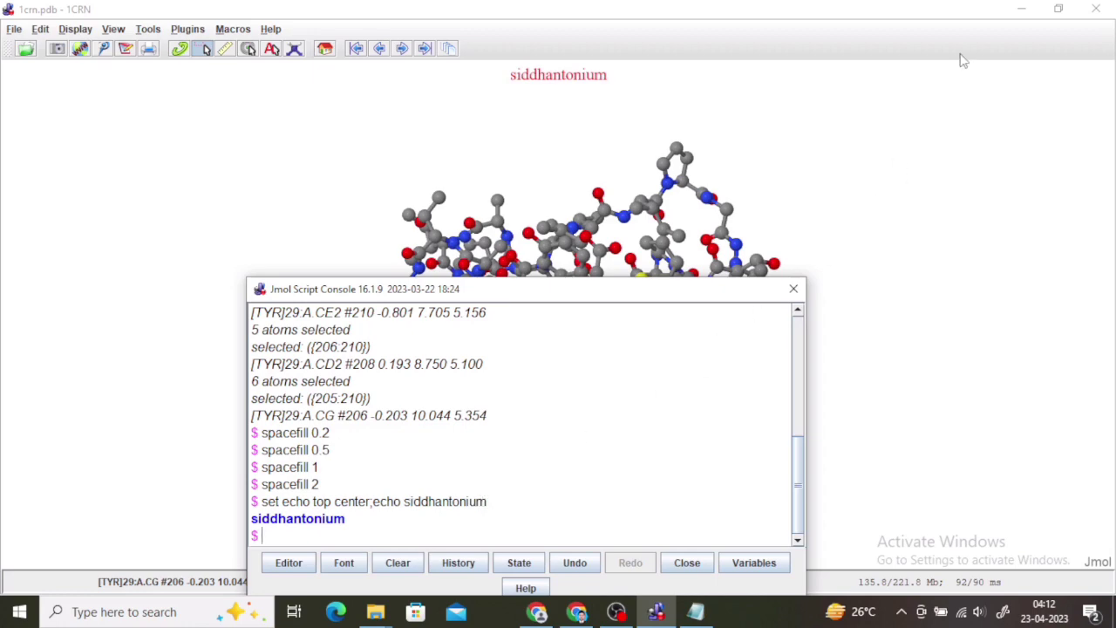
click(1021, 8)
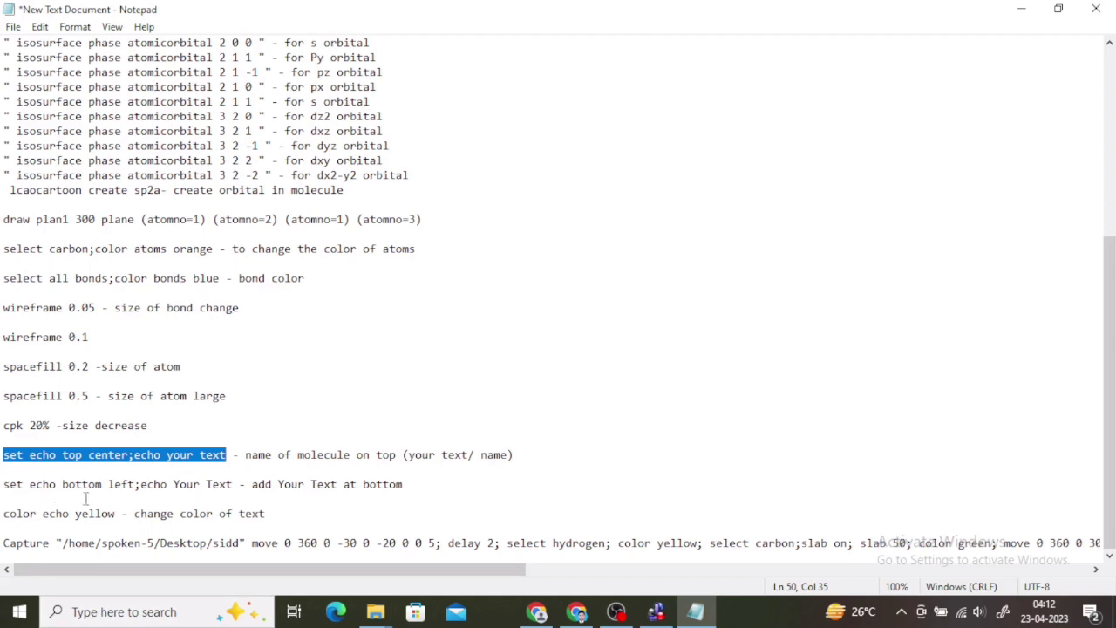
drag(4, 484, 234, 490)
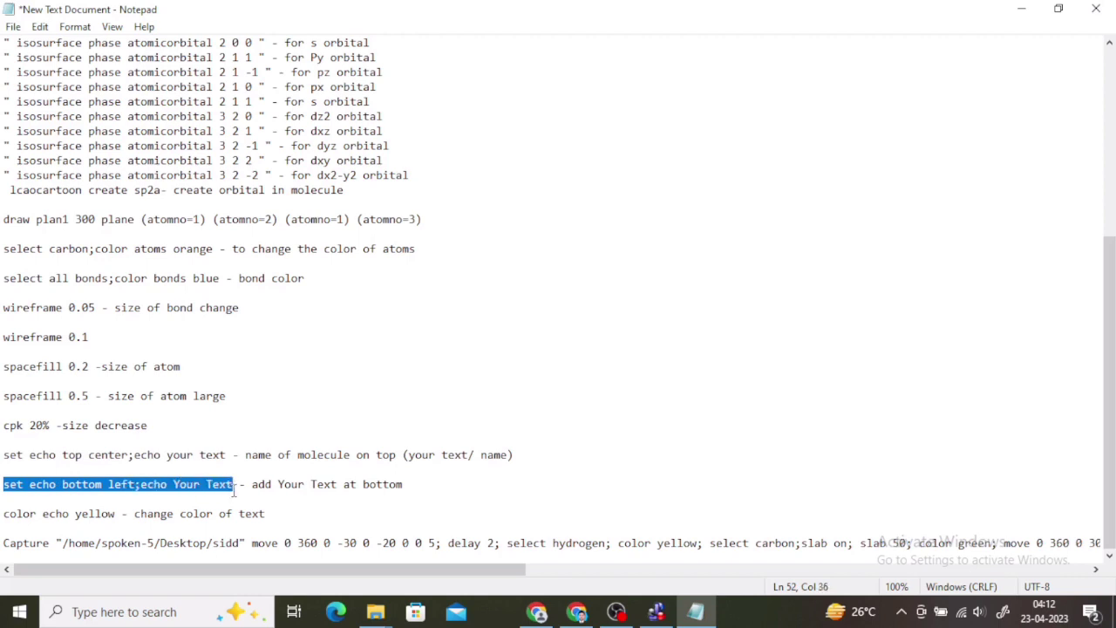
text(set echo top center;echo your text)
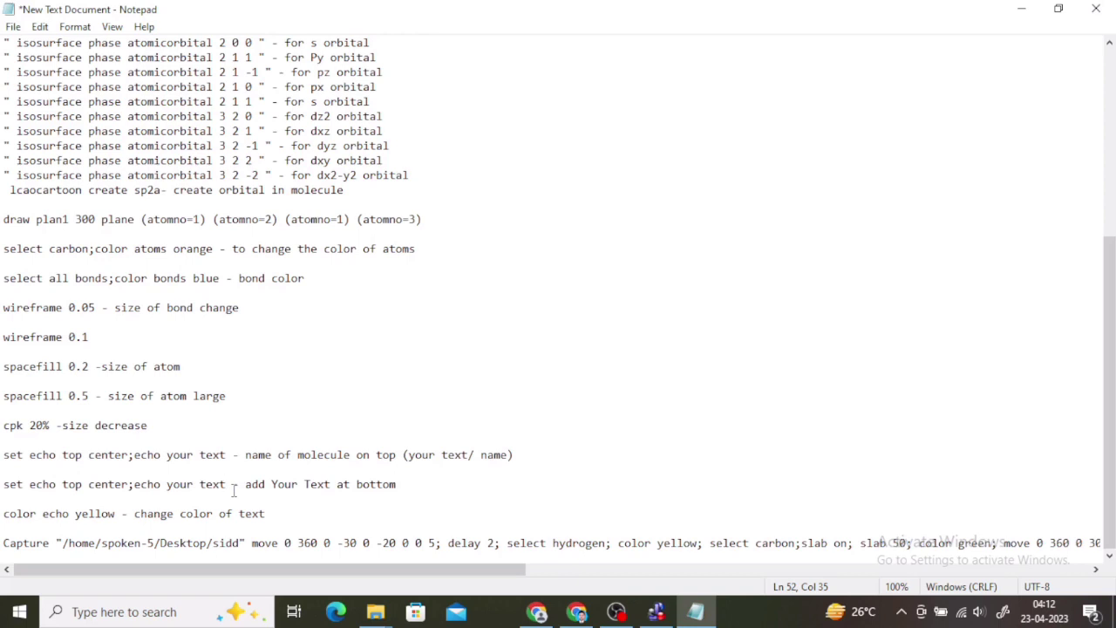
key(ctrl+z)
key(ctrl+c)
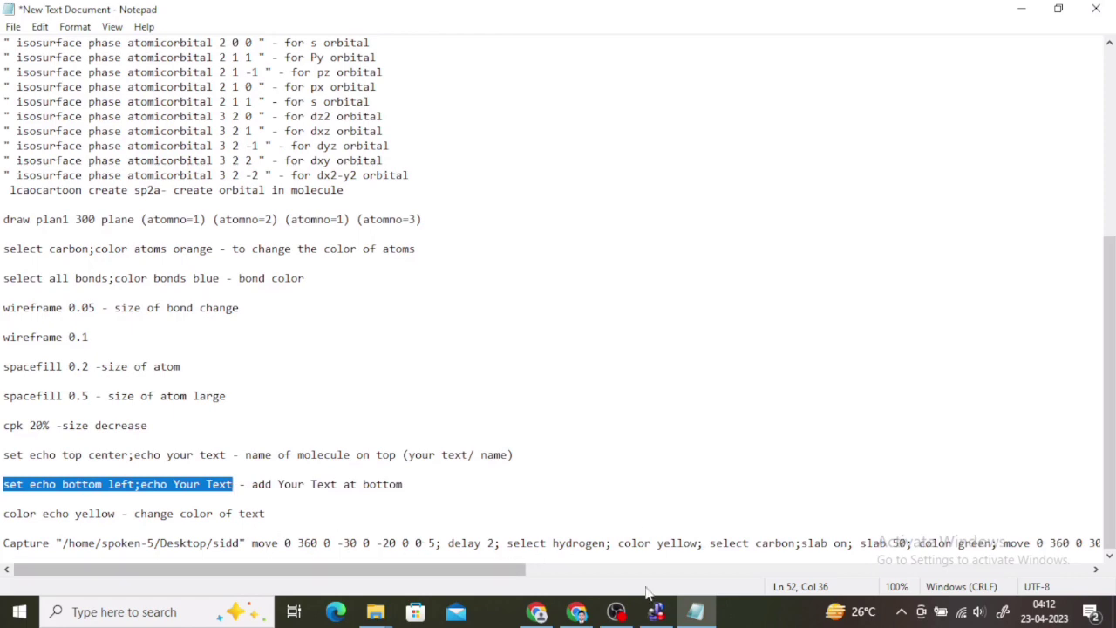
Switch back to Jmol and run "set echo bottom left;echo" with the text "chemistry by" followed by the presenter's name
click(656, 612)
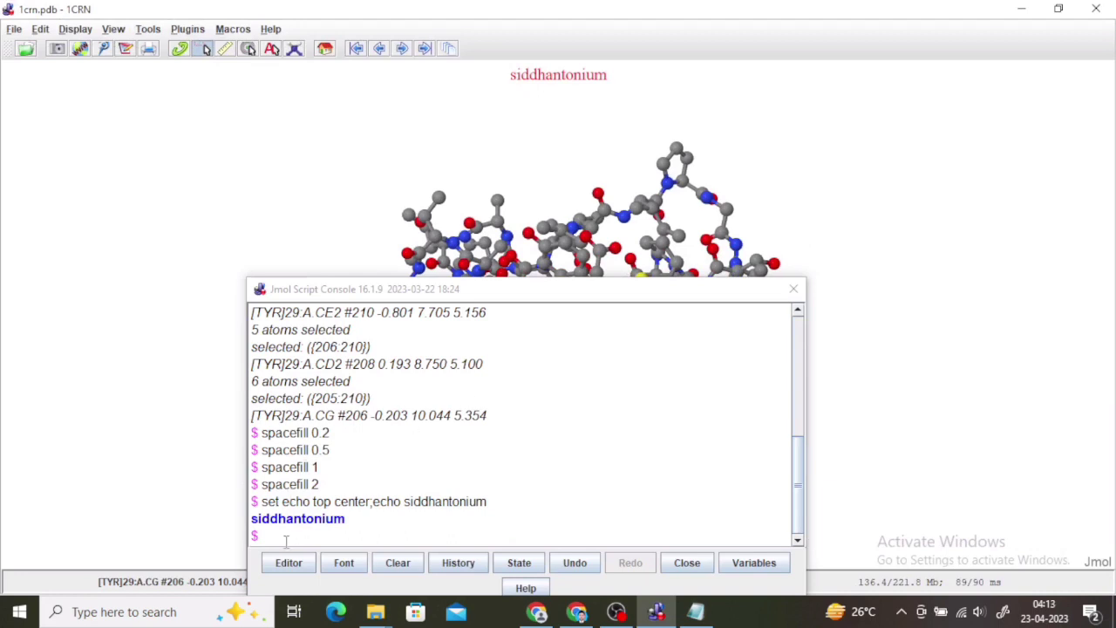
click(286, 540)
key(ctrl+v)
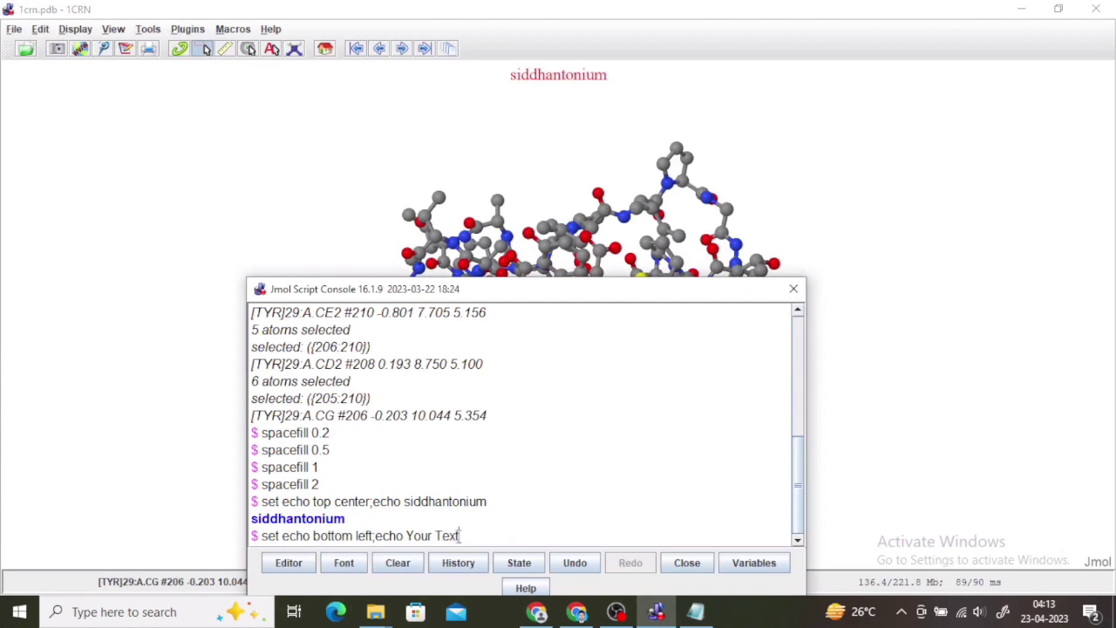
key(BackSpace)
key(BackSpace)
key(BackSpace)
key(BackSpace)
key(BackSpace)
key(BackSpace)
key(BackSpace)
key(BackSpace)
key(BackSpace)
text(chemistry by sid)
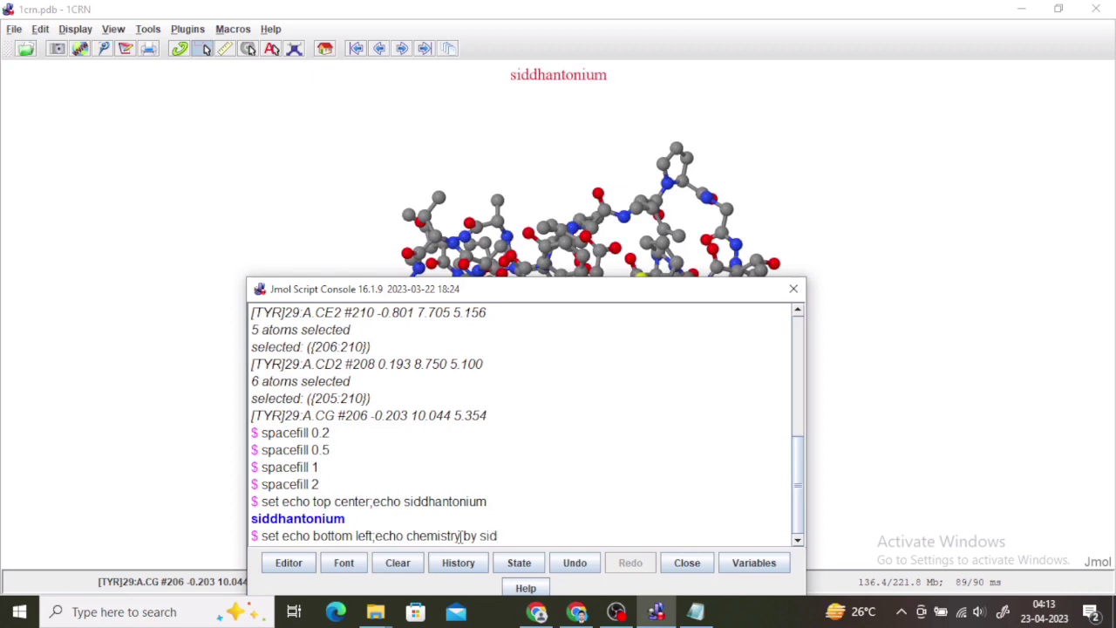
text(dd)
key(BackSpace)
text(h)
text(ant)
key(Return)
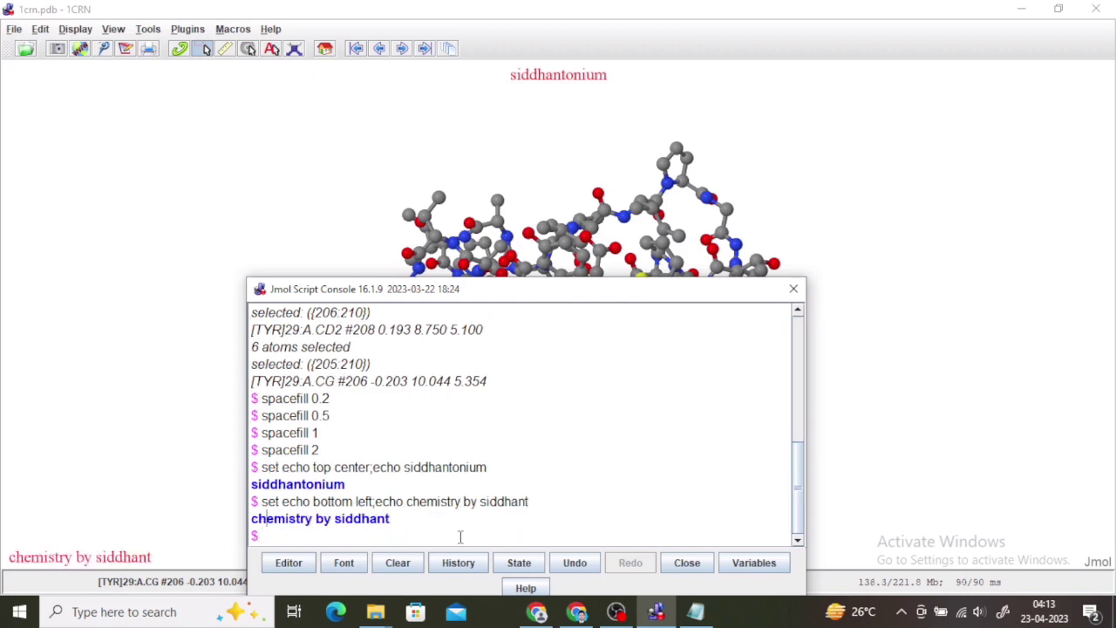
Run "plot ramachandran" in the script console, keeping the console clear of the graphic, and show the whole plot
drag(746, 292, 1024, 434)
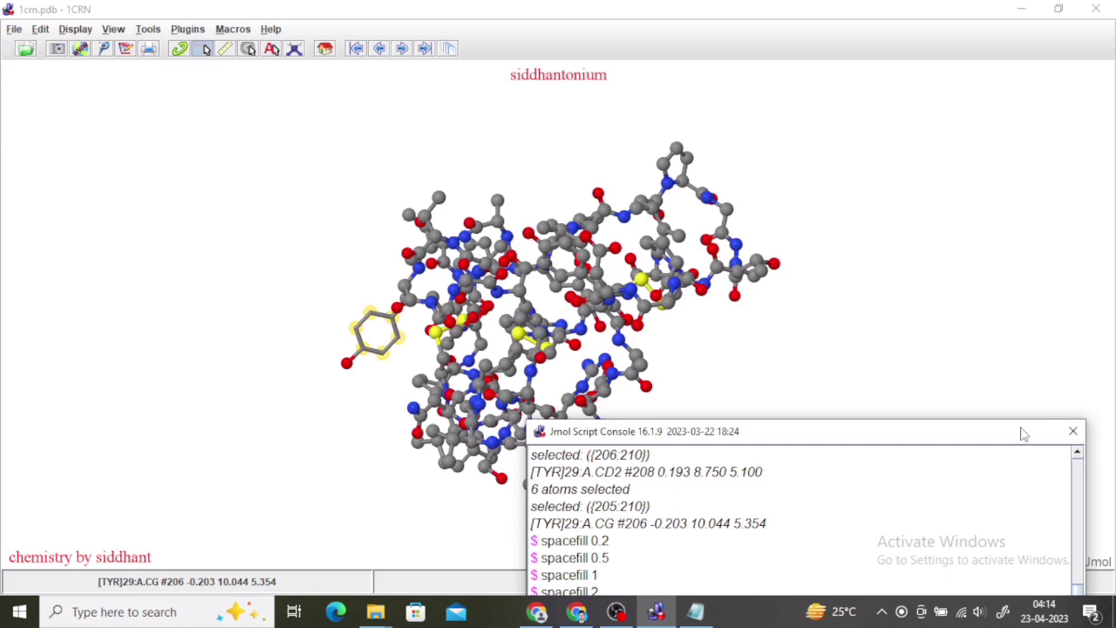
drag(1024, 433, 912, 232)
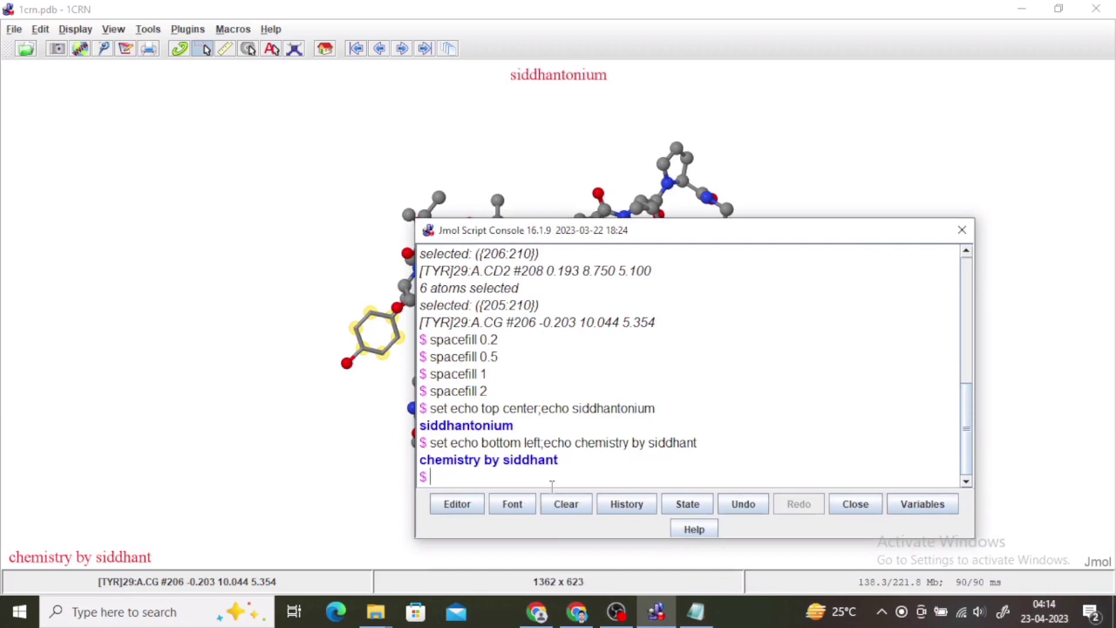
text(plot ramacha)
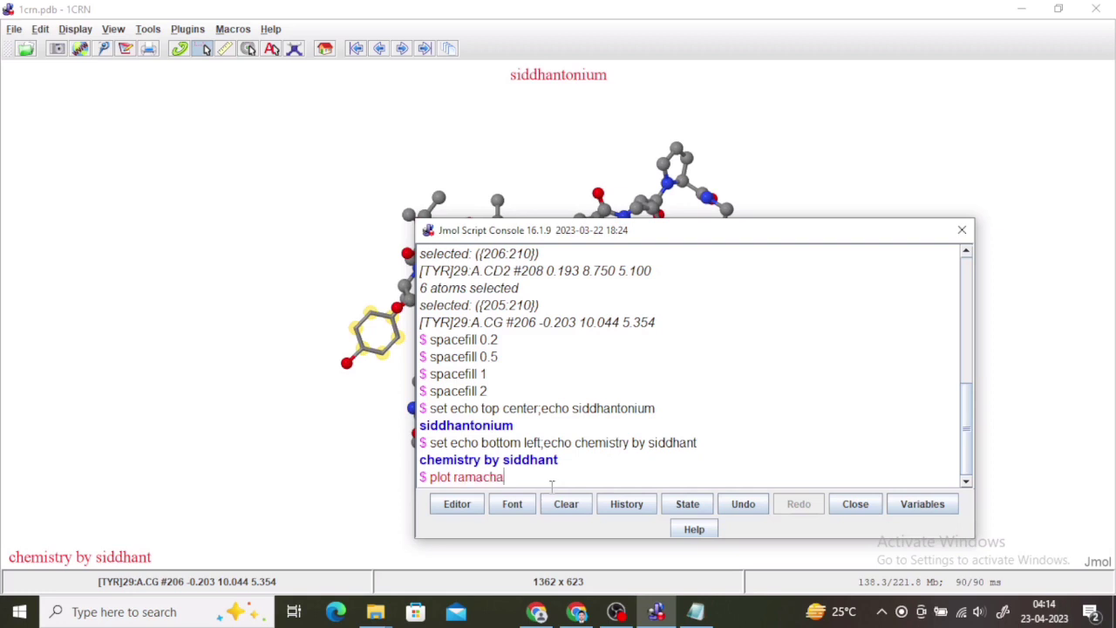
text(ndran)
key(Return)
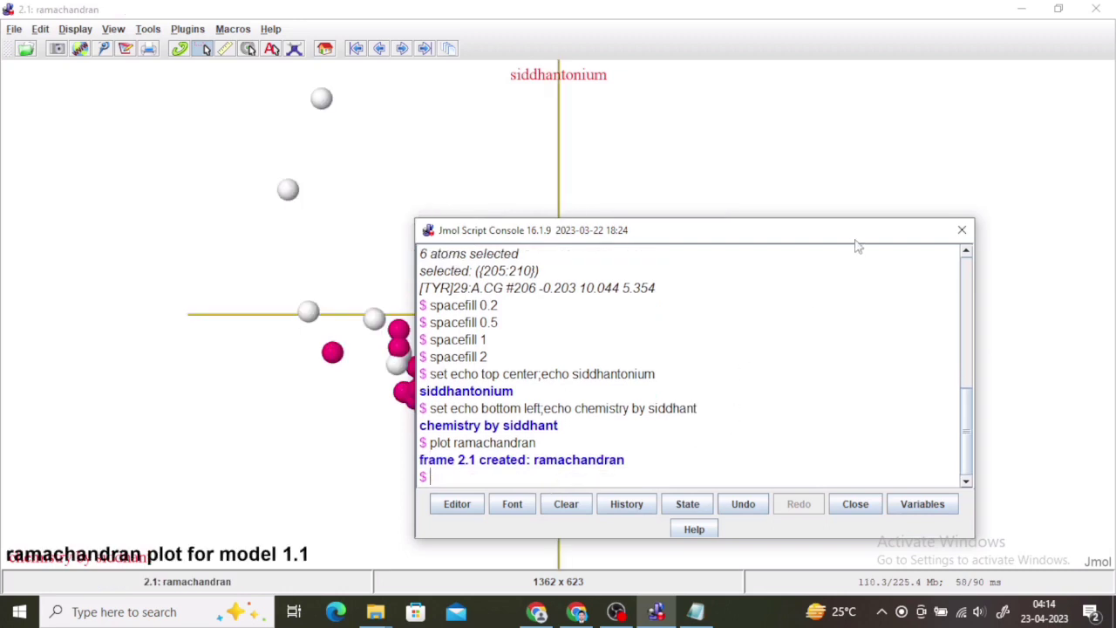
drag(857, 244, 822, 509)
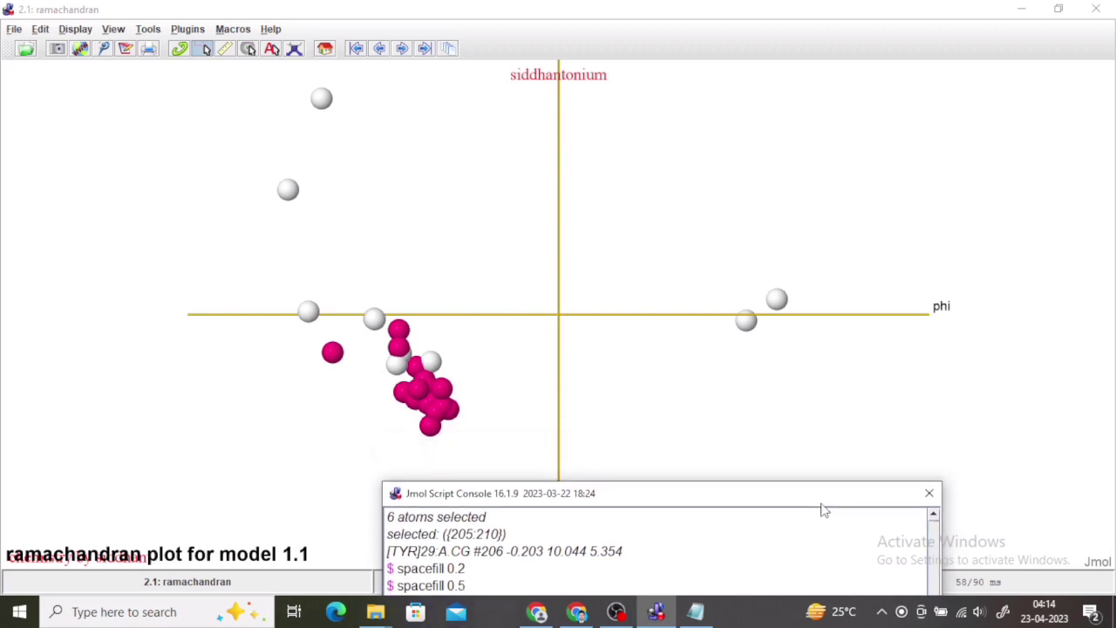
drag(1104, 352, 1106, 330)
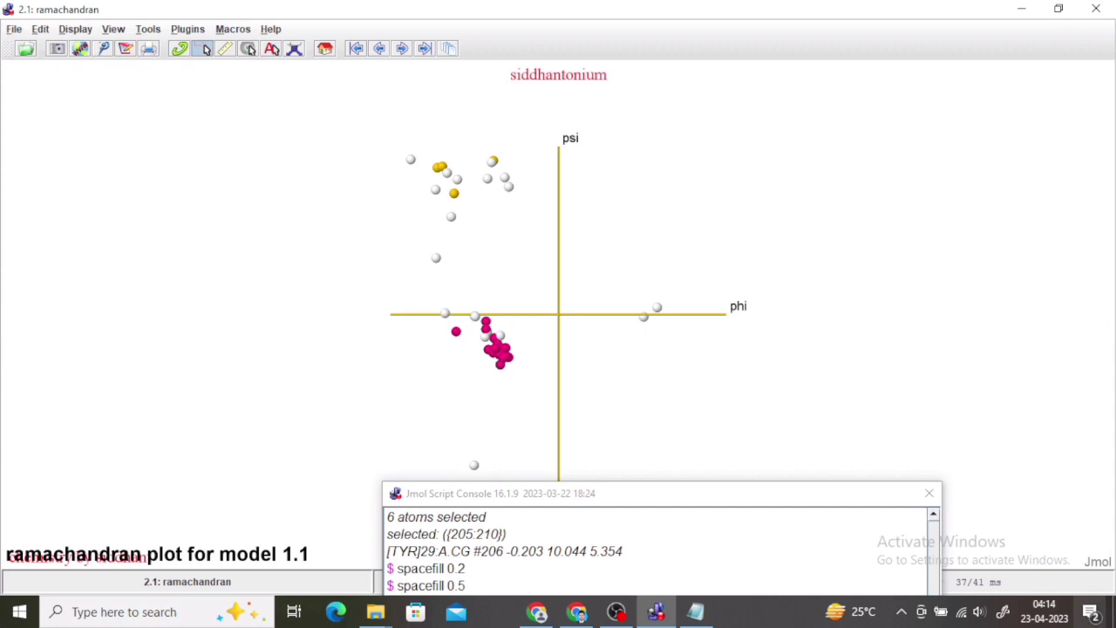
Copy "plot ramachandran" into the Notepad notes in quotation marks below the bottom-left echo line, and save the file on closing
drag(859, 494, 861, 245)
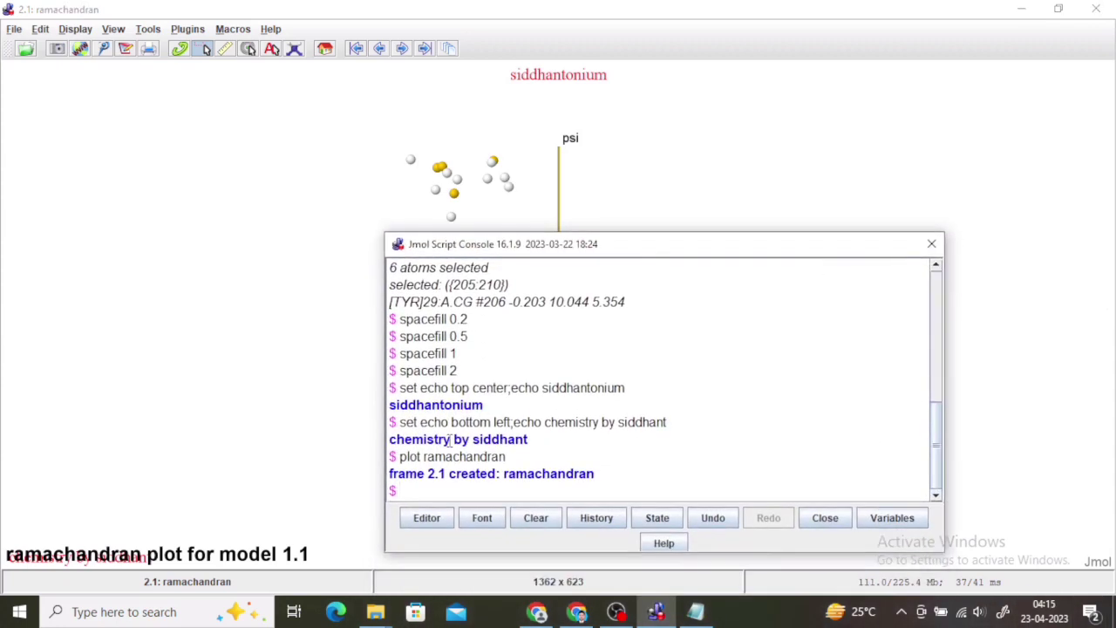
drag(399, 457, 508, 456)
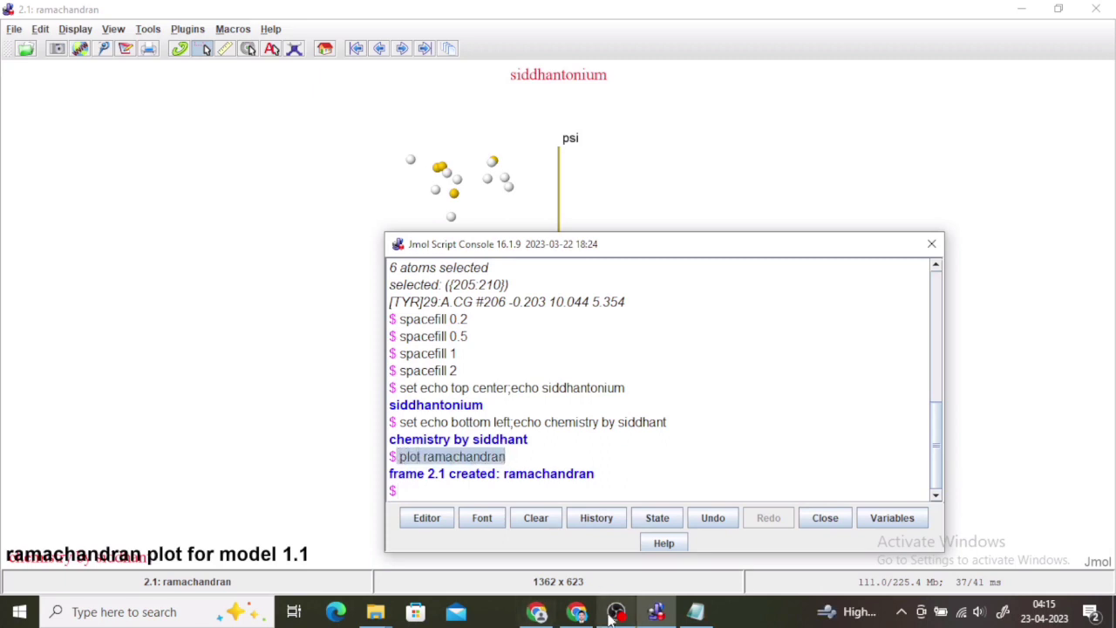
click(697, 606)
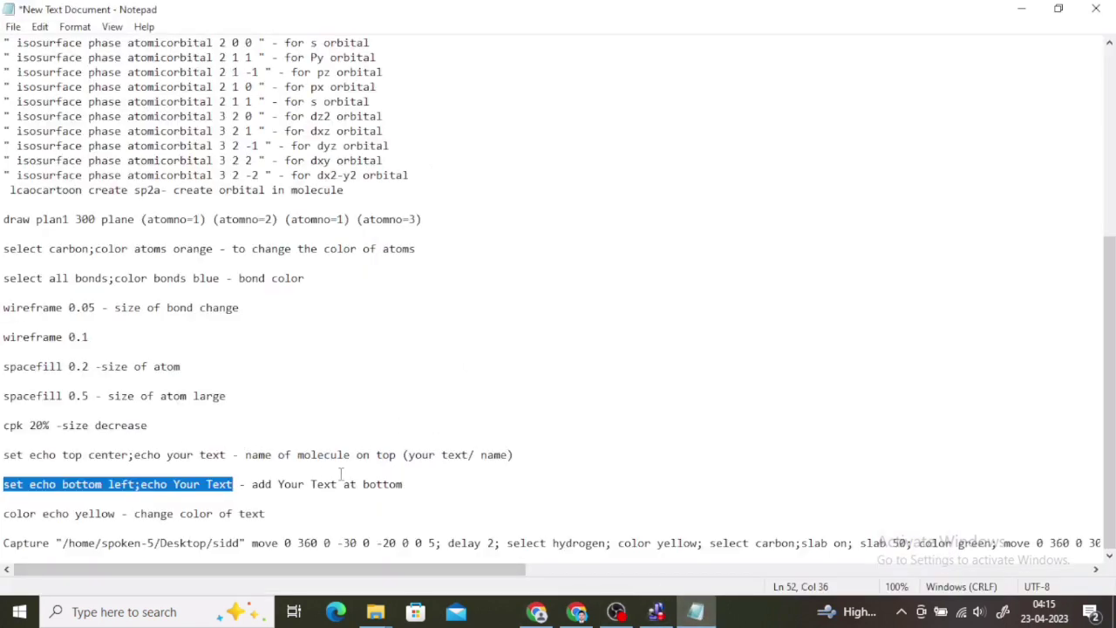
click(421, 485)
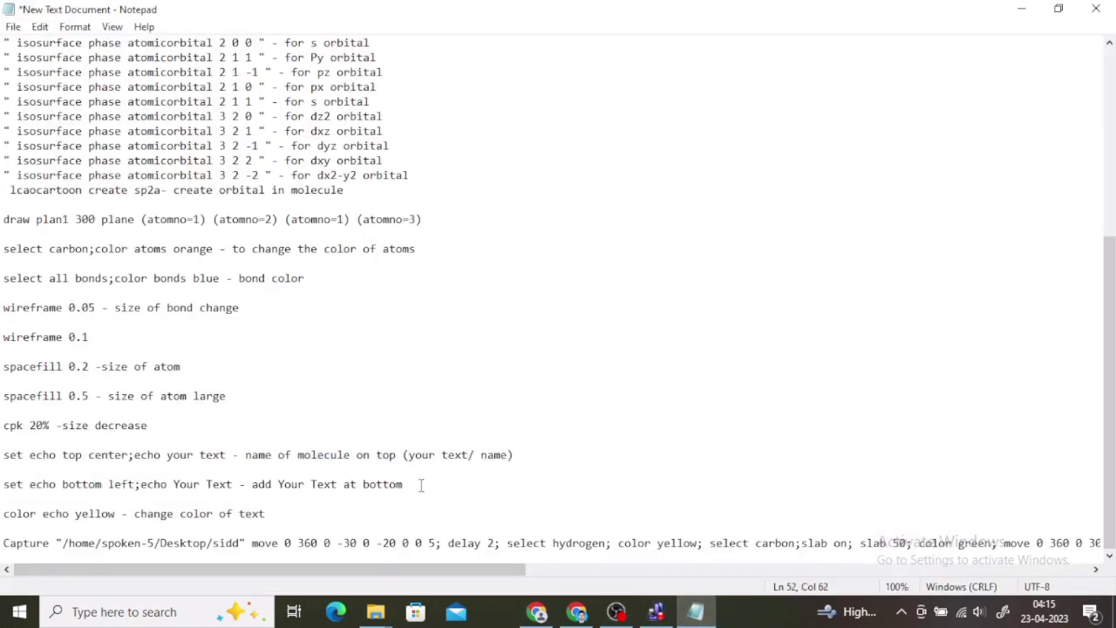
key(Return)
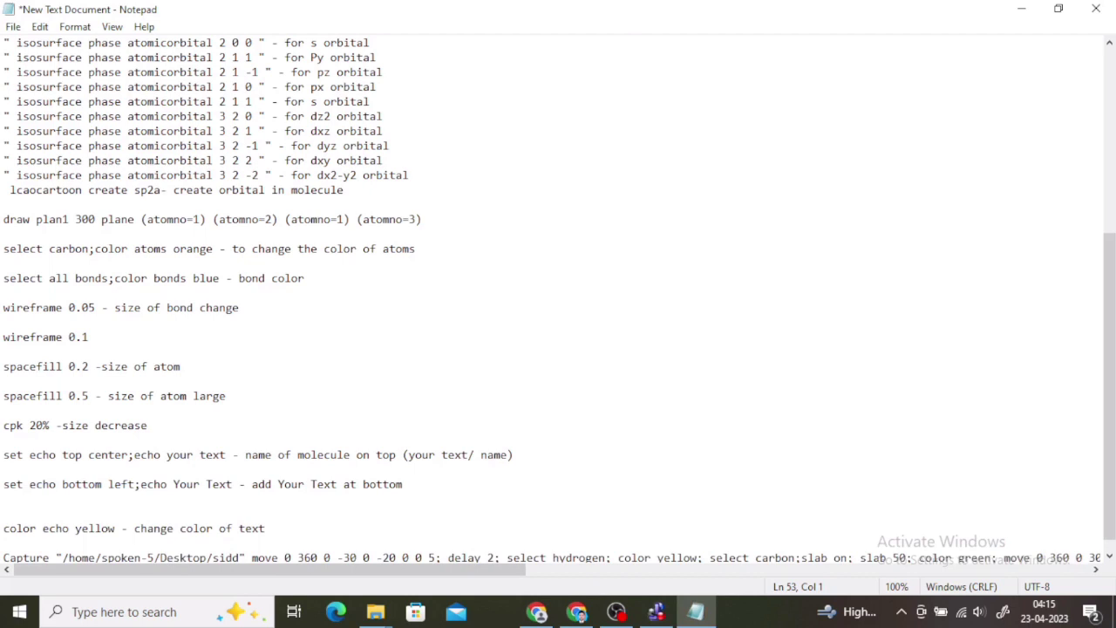
text(plot ramachandran)
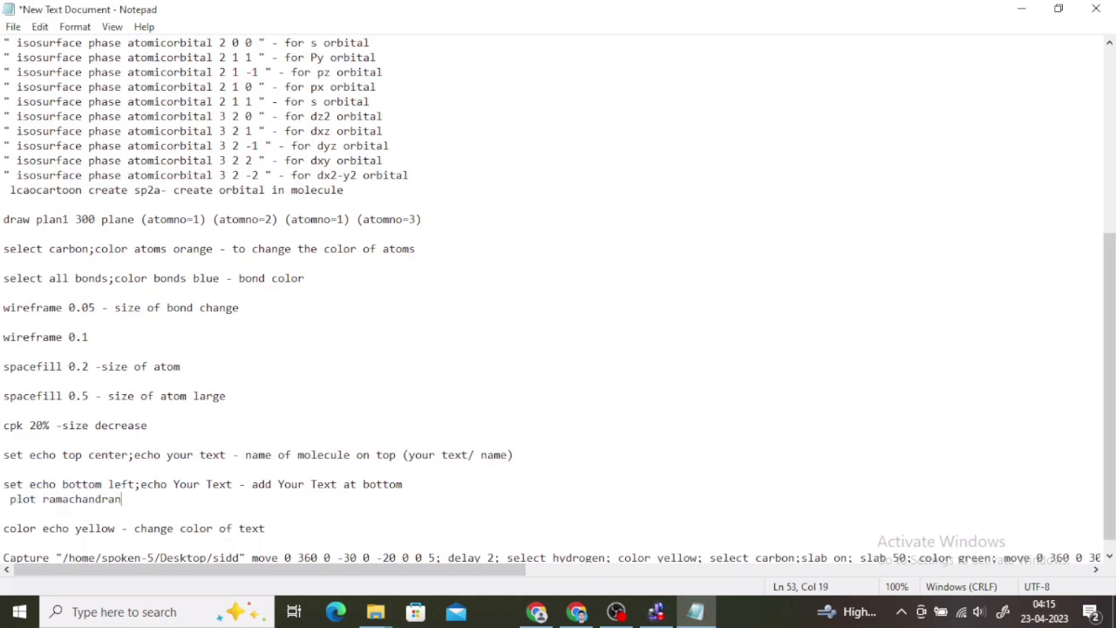
key(BackSpace)
text(")
click(11, 498)
text(")
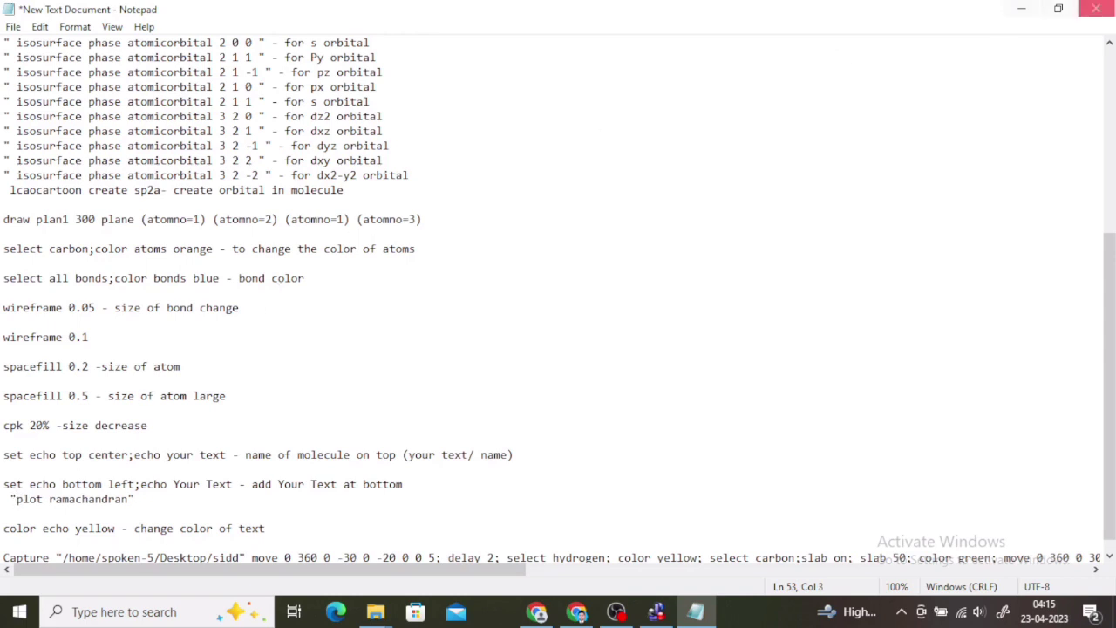
click(1096, 9)
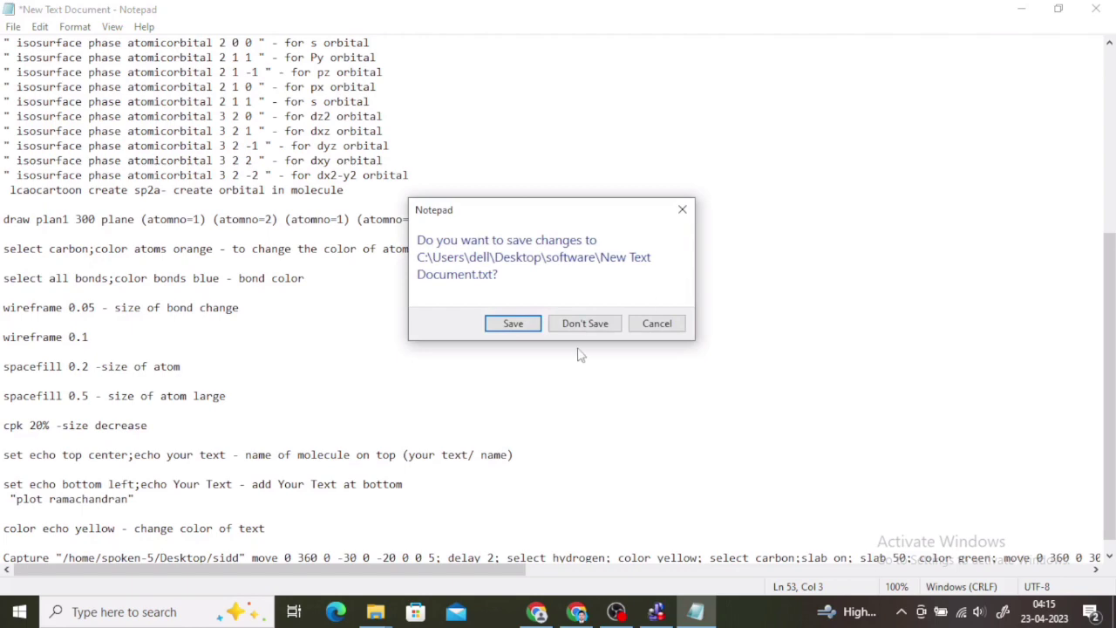
click(537, 328)
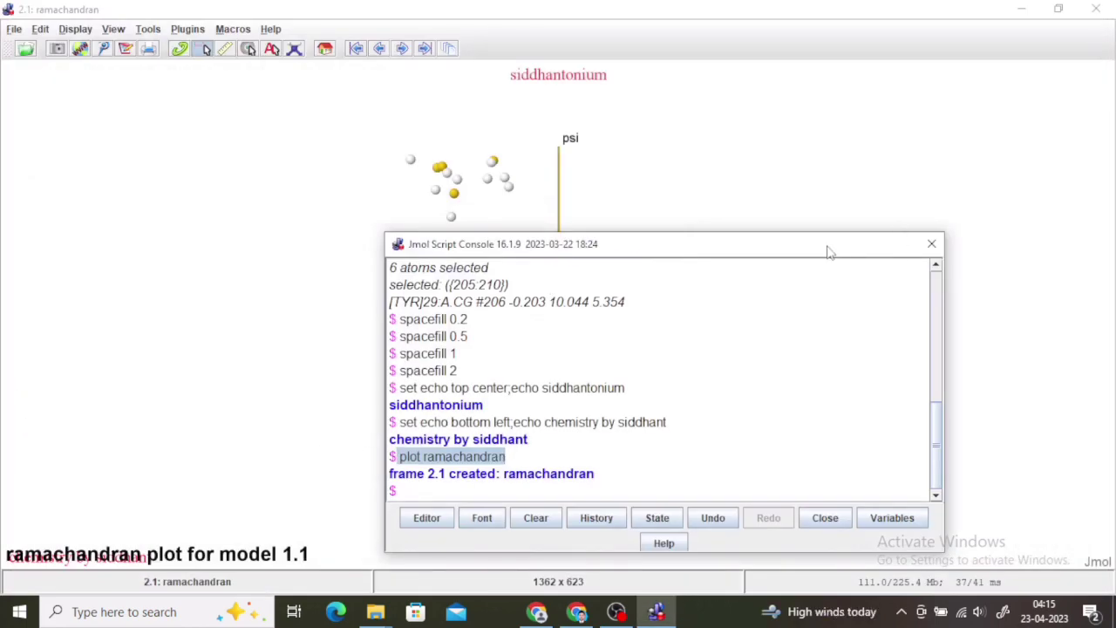
Close the script console and replace the Ramachandran plot window with a new, maximized Jmol window
drag(829, 251, 764, 235)
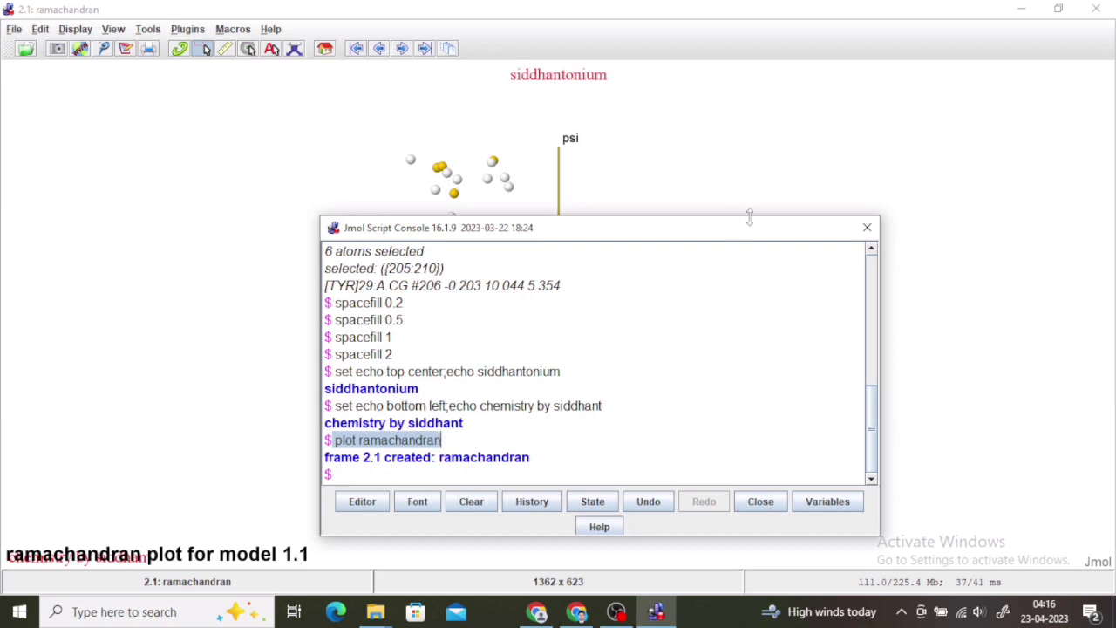
click(867, 226)
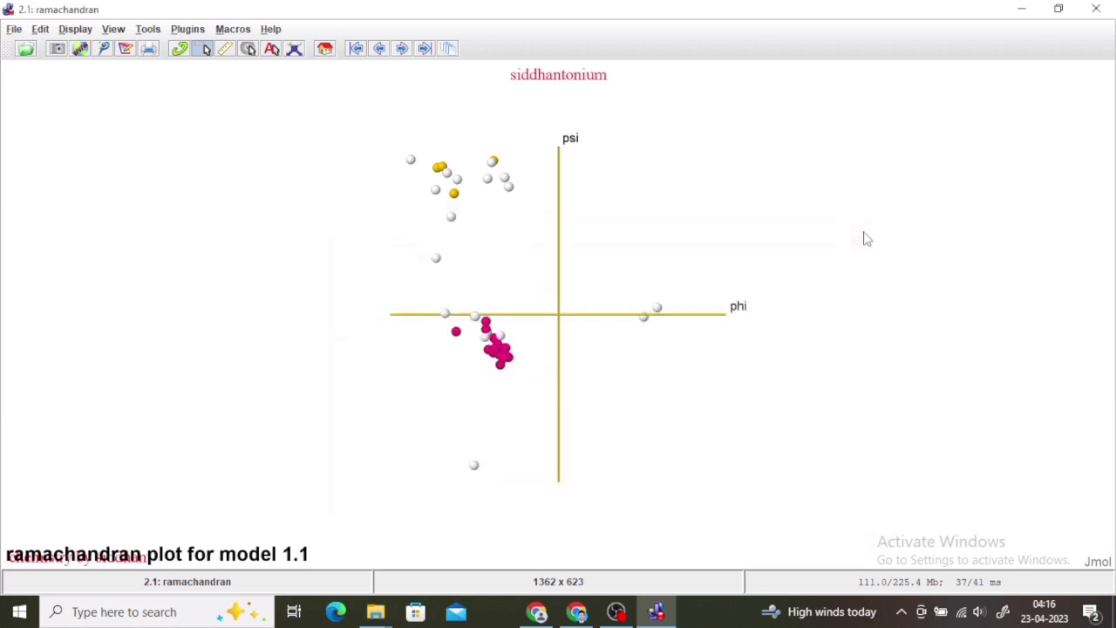
click(14, 31)
click(26, 53)
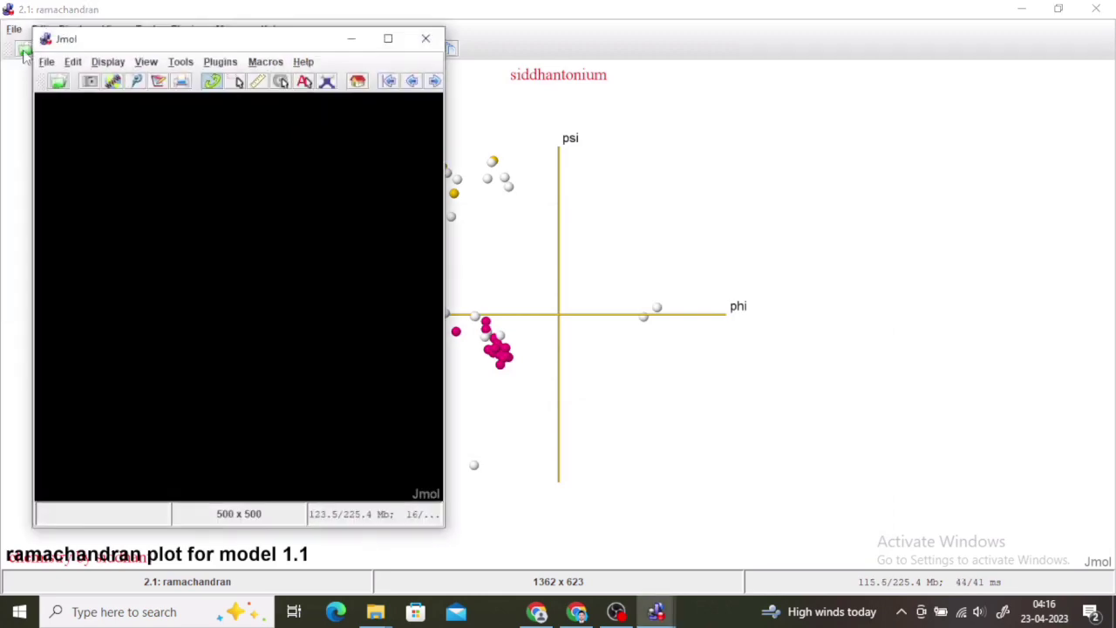
click(1098, 8)
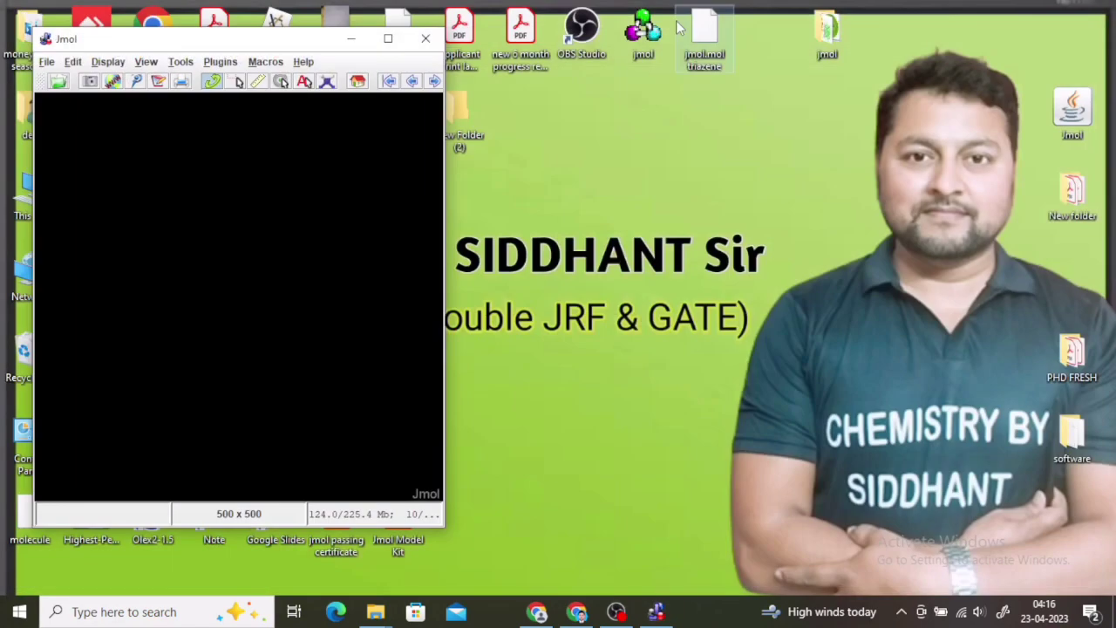
click(389, 38)
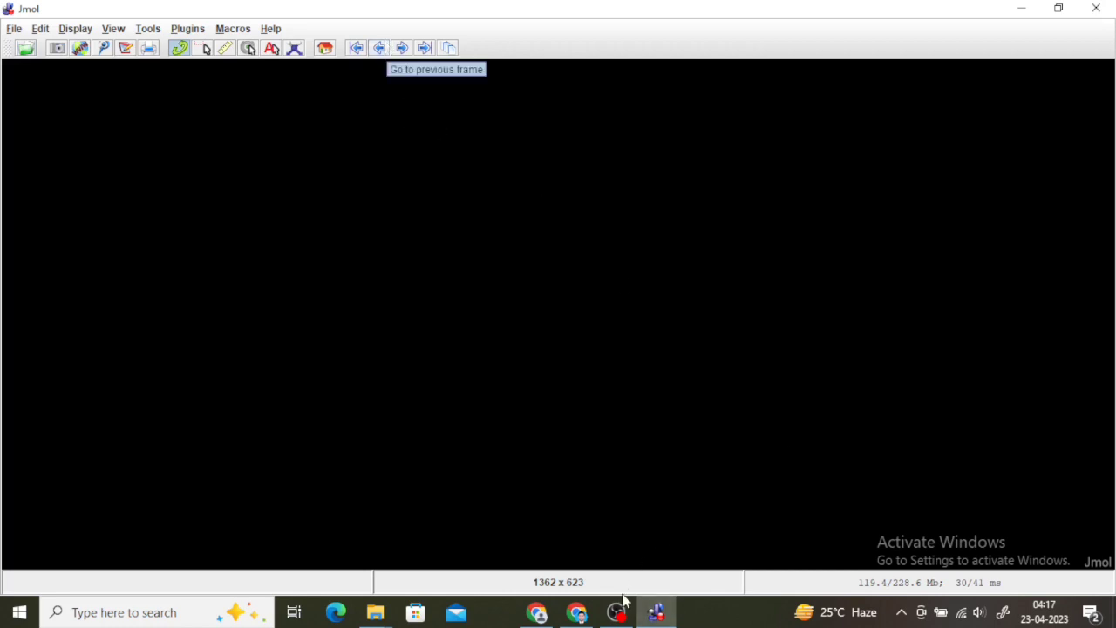
Minimize Jmol and open New Text Document from the desktop's software folder in a maximized Notepad window
click(1022, 7)
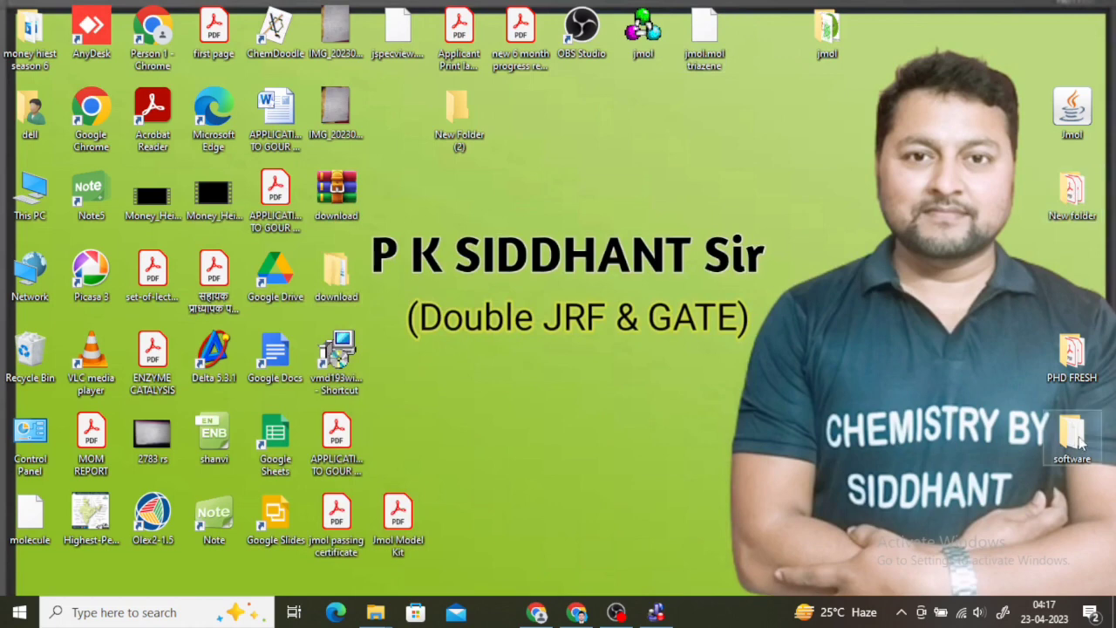
double_click(1075, 436)
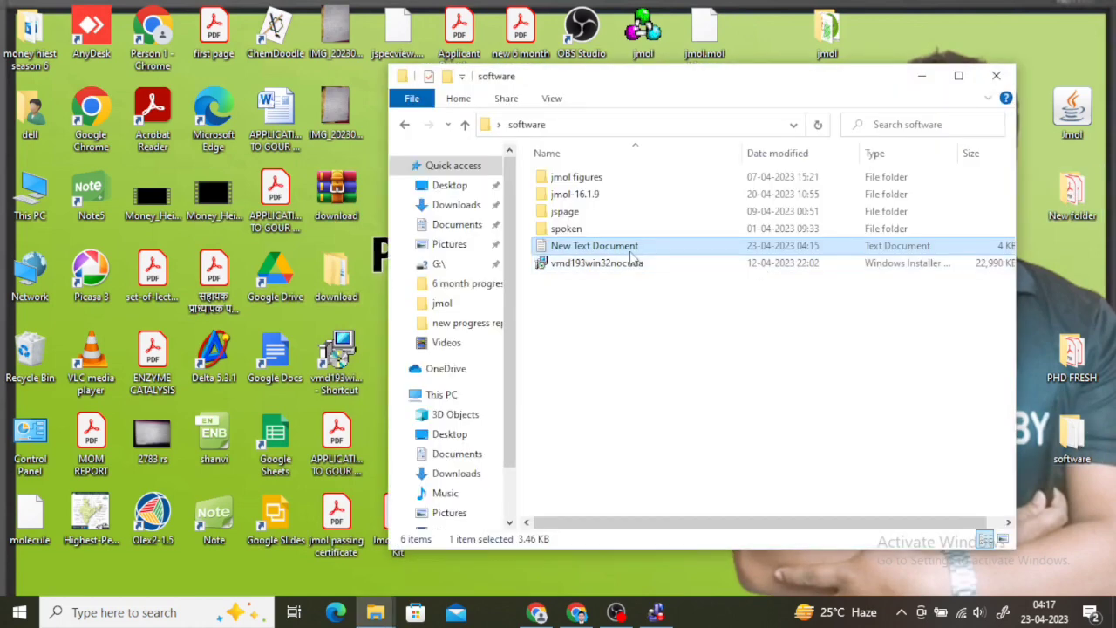
double_click(635, 246)
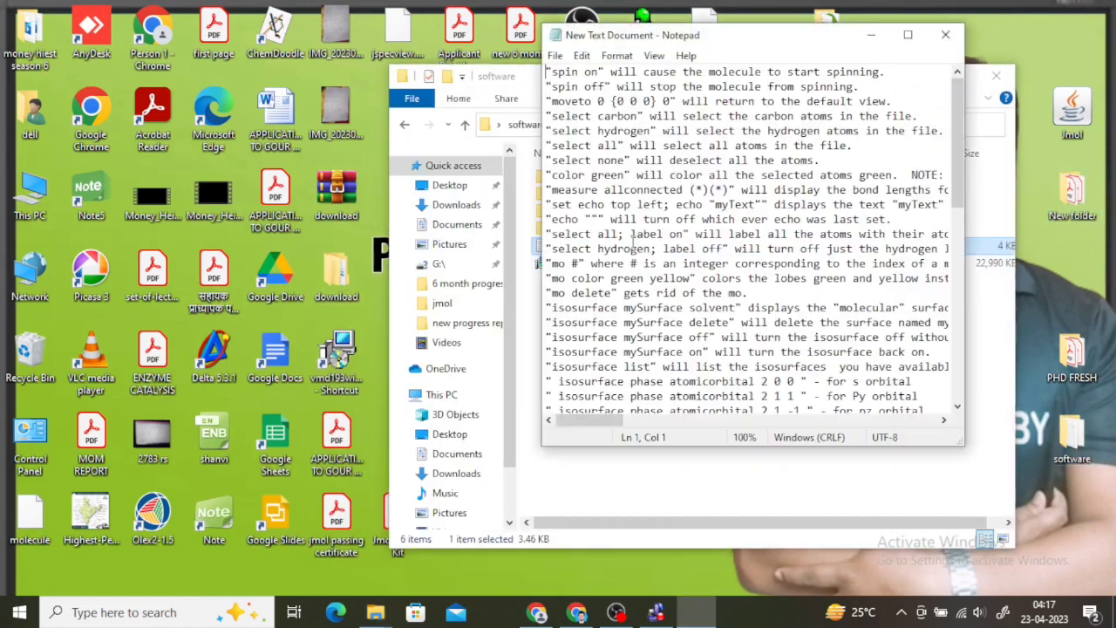
click(907, 34)
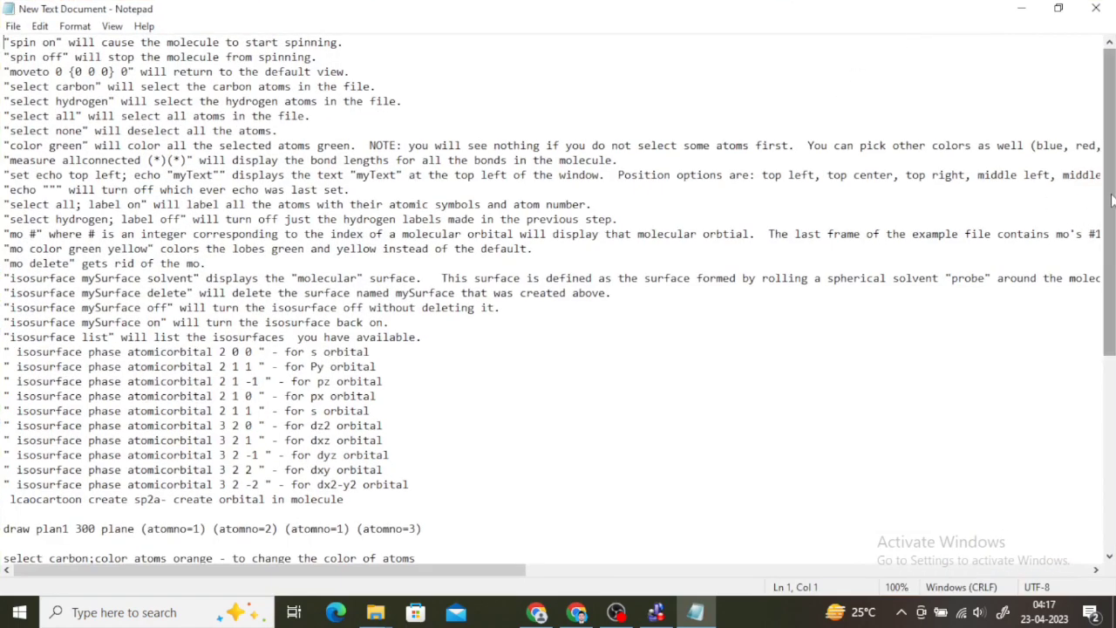
Copy the whole Capture animation command on the last line of the notes, from "Capture" through "slab off"
drag(1109, 196, 1112, 388)
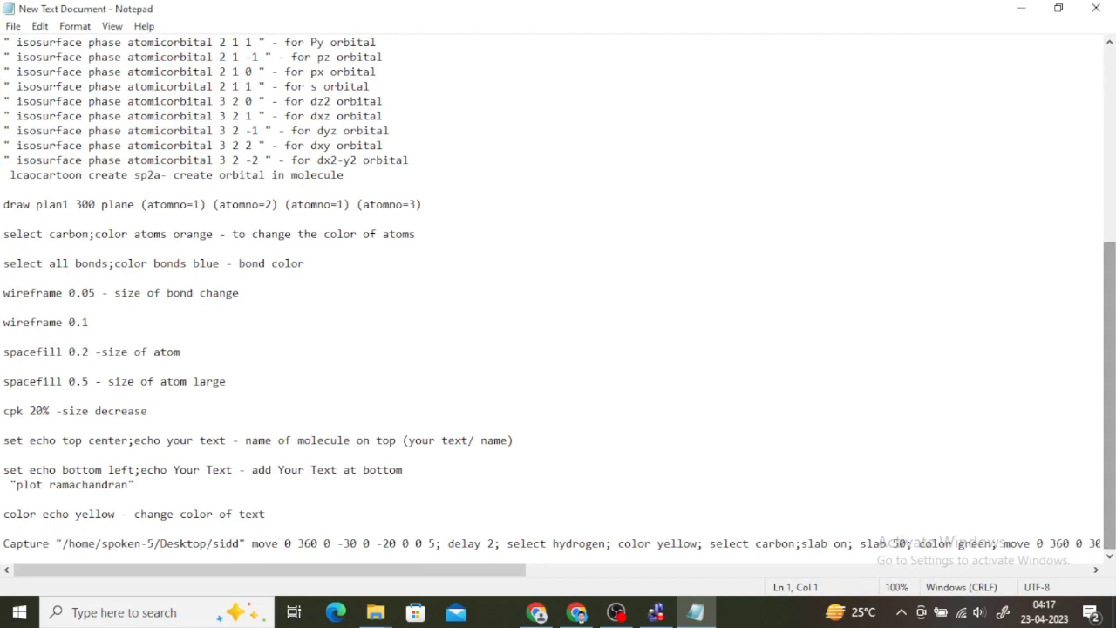
click(4, 543)
drag(4, 543, 312, 543)
drag(311, 591, 1103, 621)
key(ctrl+c)
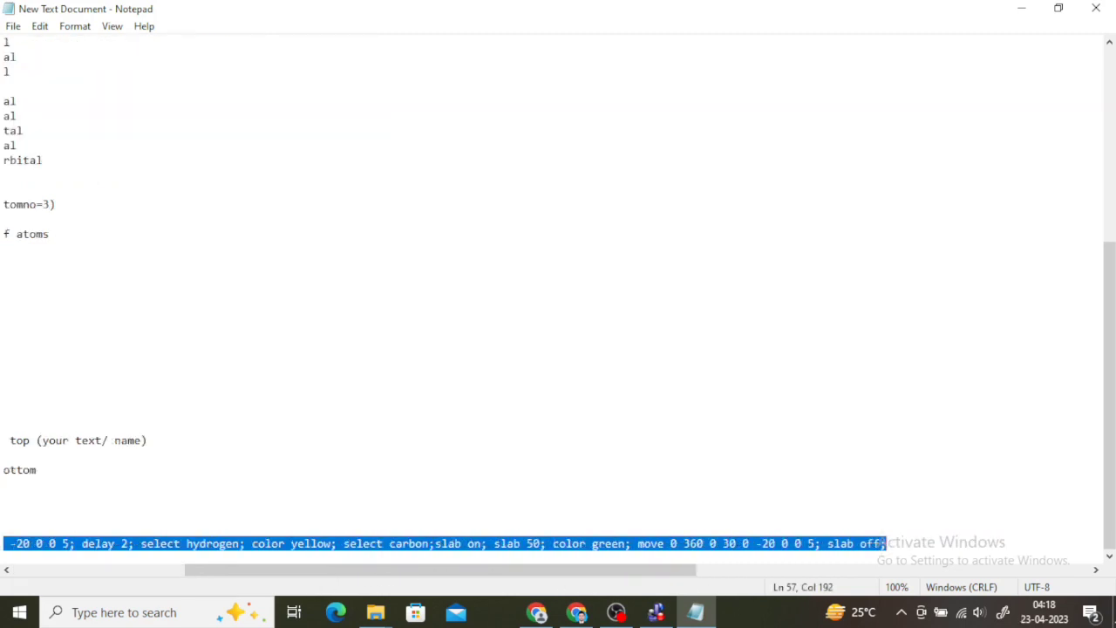
drag(884, 580, 880, 568)
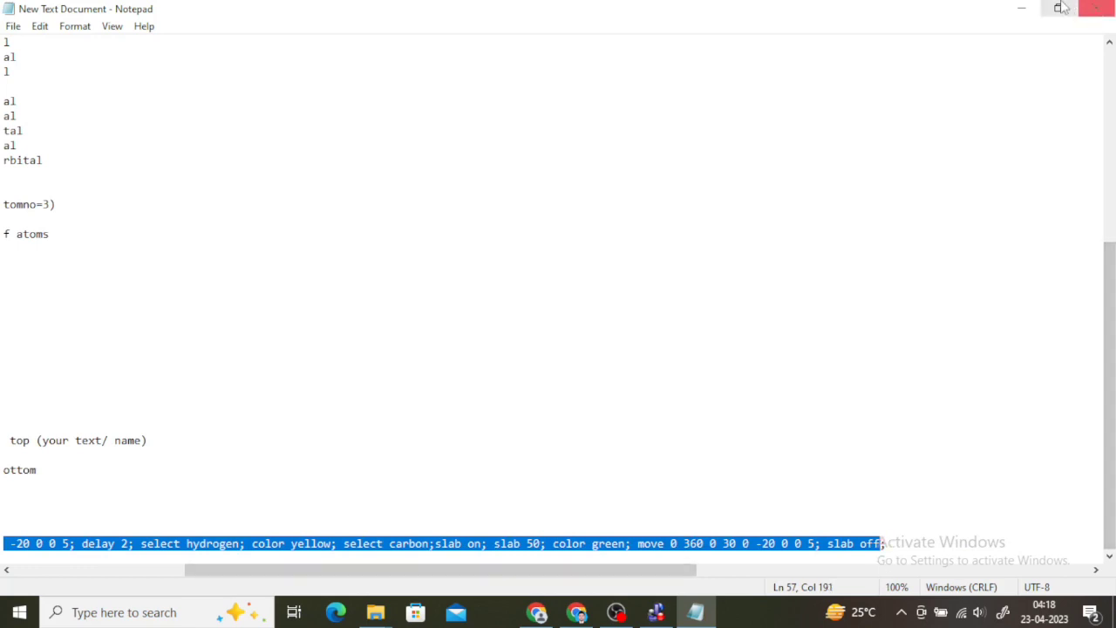
Minimize the Notepad notes and the software folder window, and switch to the empty Jmol window
click(1024, 9)
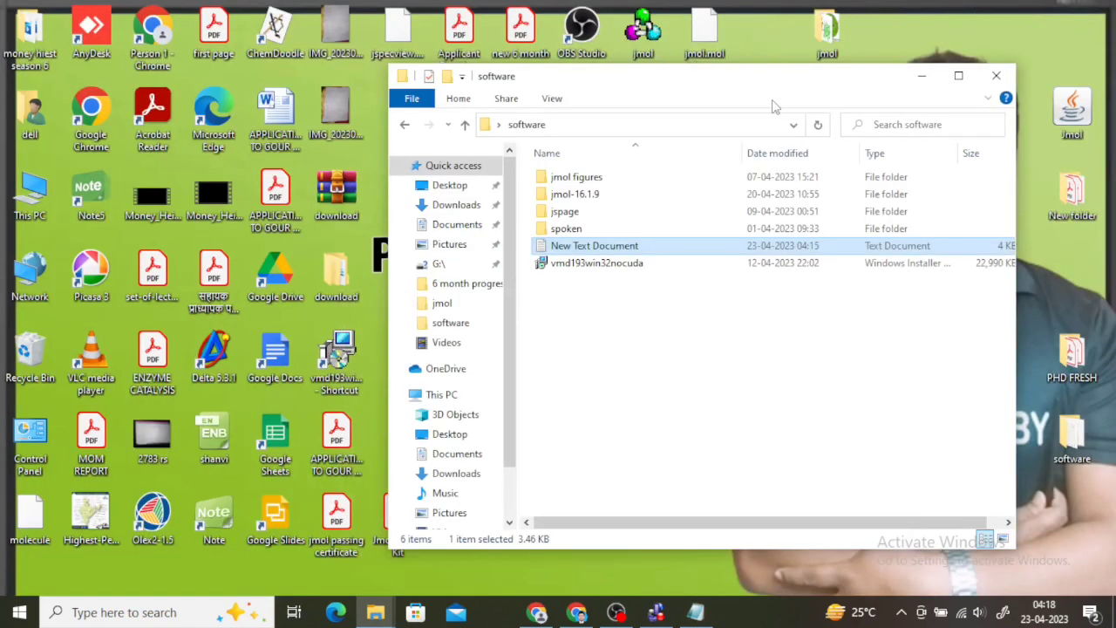
click(923, 78)
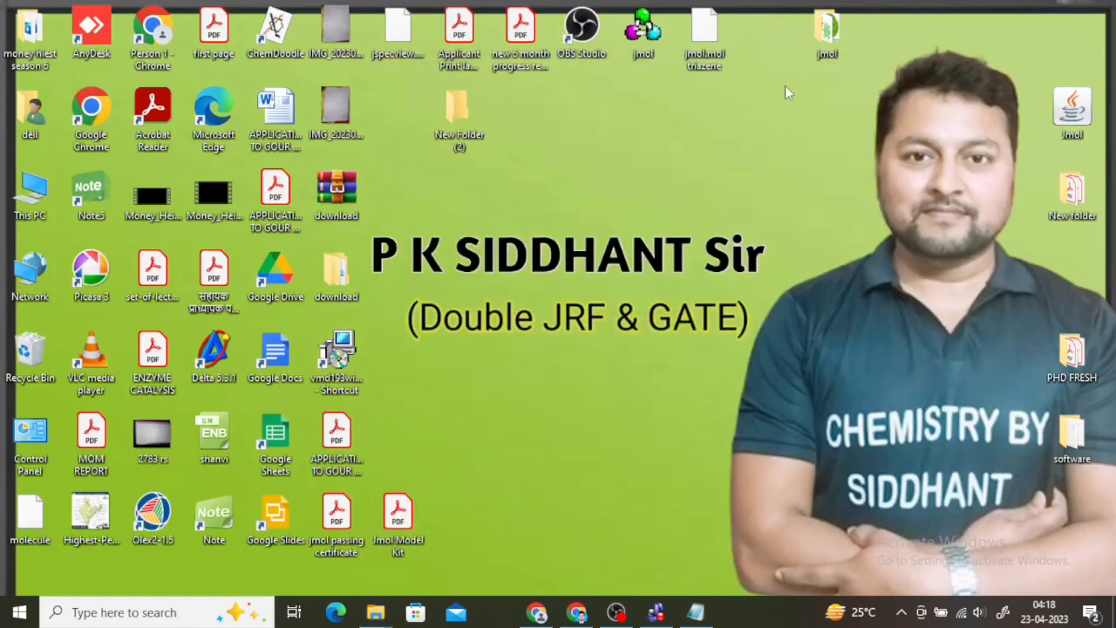
click(656, 612)
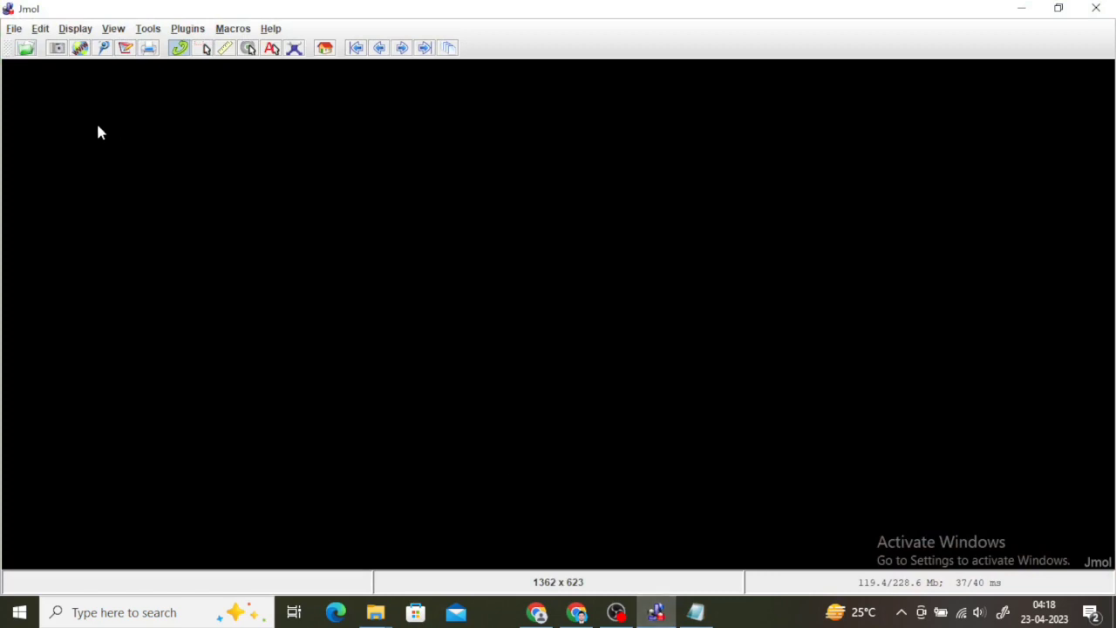
Enable model kit mode and build an ethane molecule from the default methane
click(14, 28)
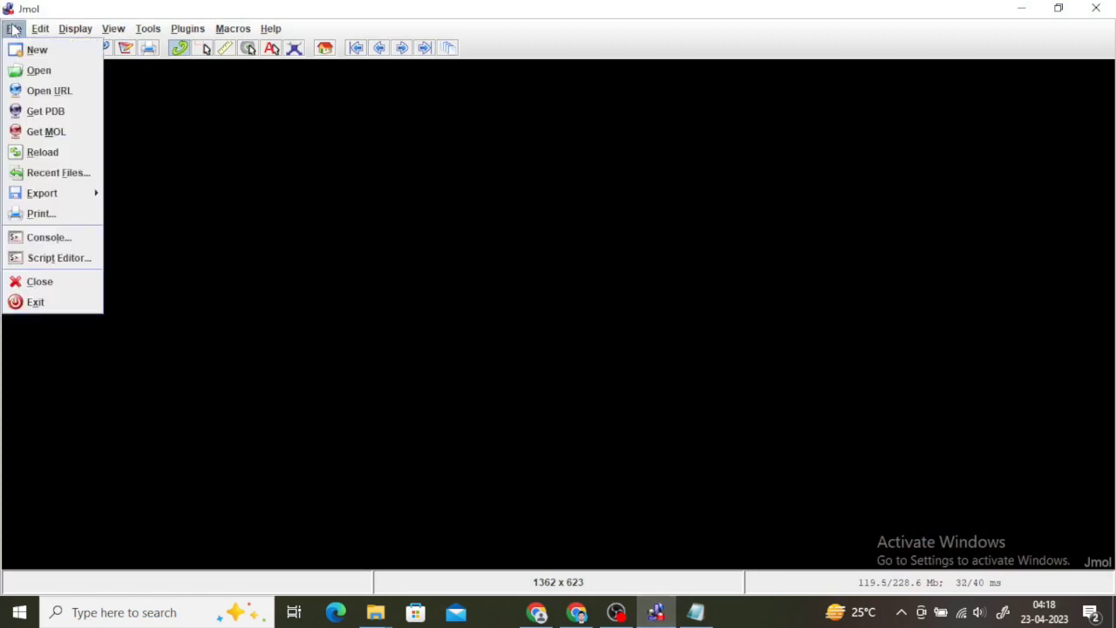
mouse_move(40, 28)
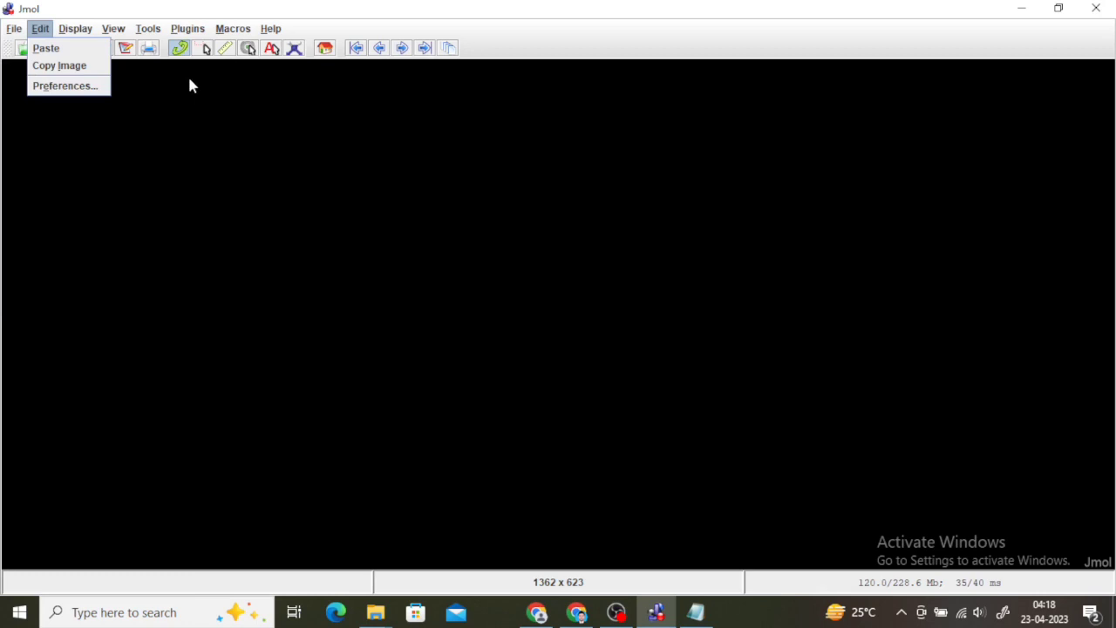
mouse_move(187, 29)
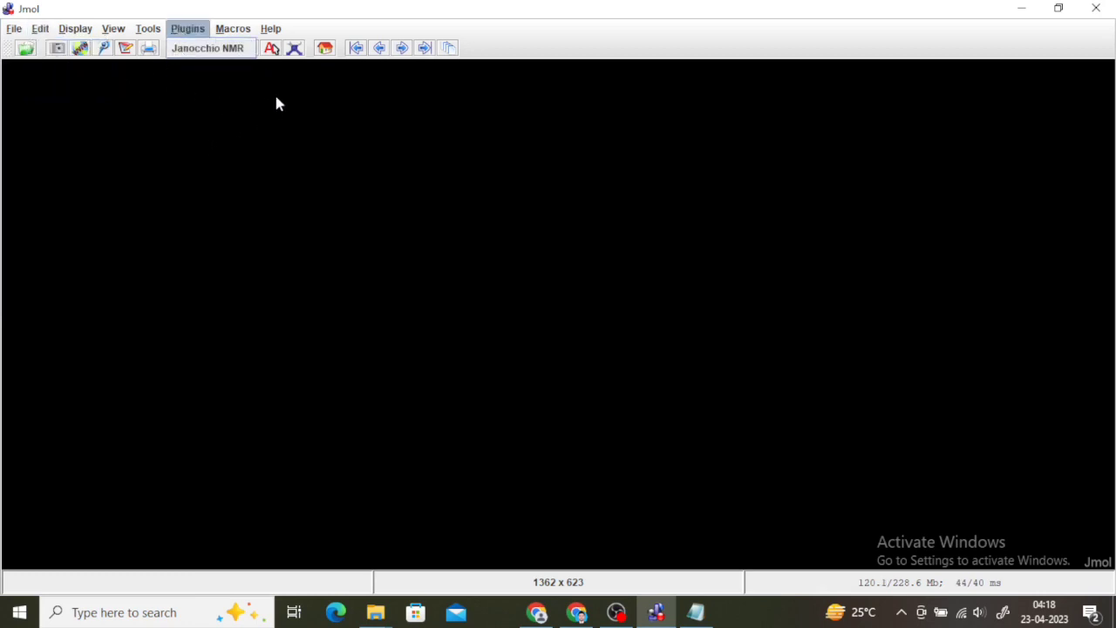
click(293, 49)
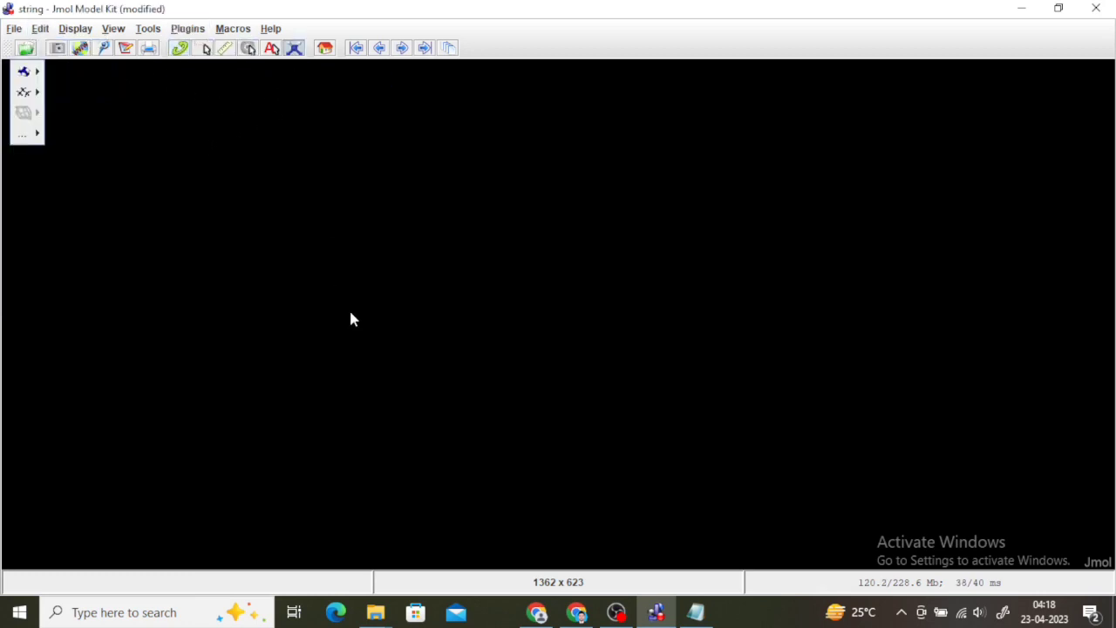
click(638, 249)
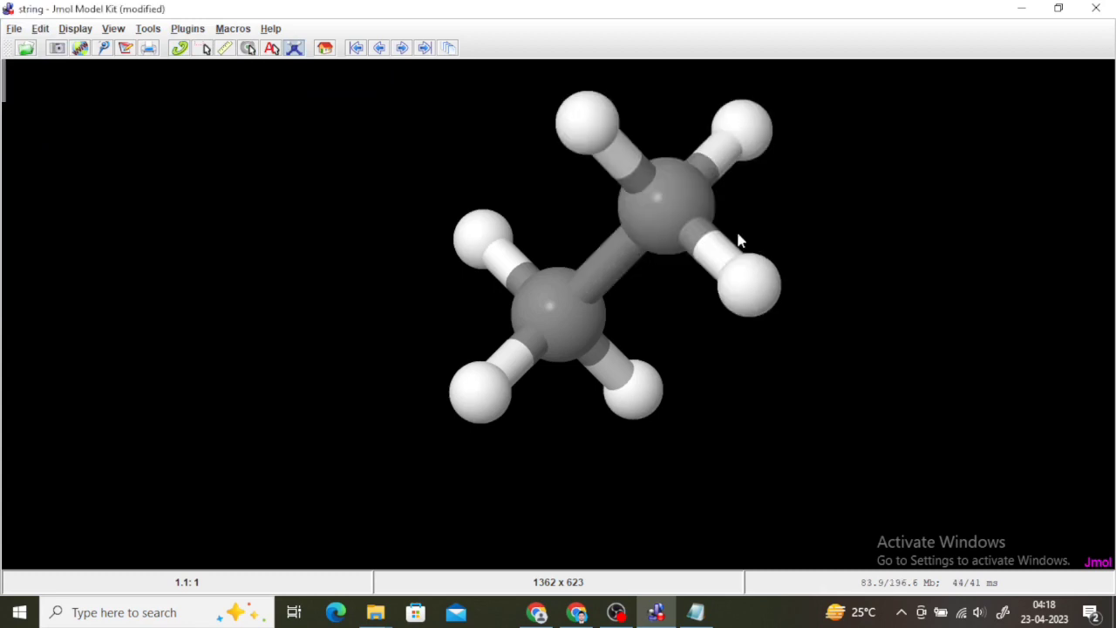
Exit model kit mode and turn on spin for the ethane molecule
right_click(1010, 242)
mouse_move(1024, 273)
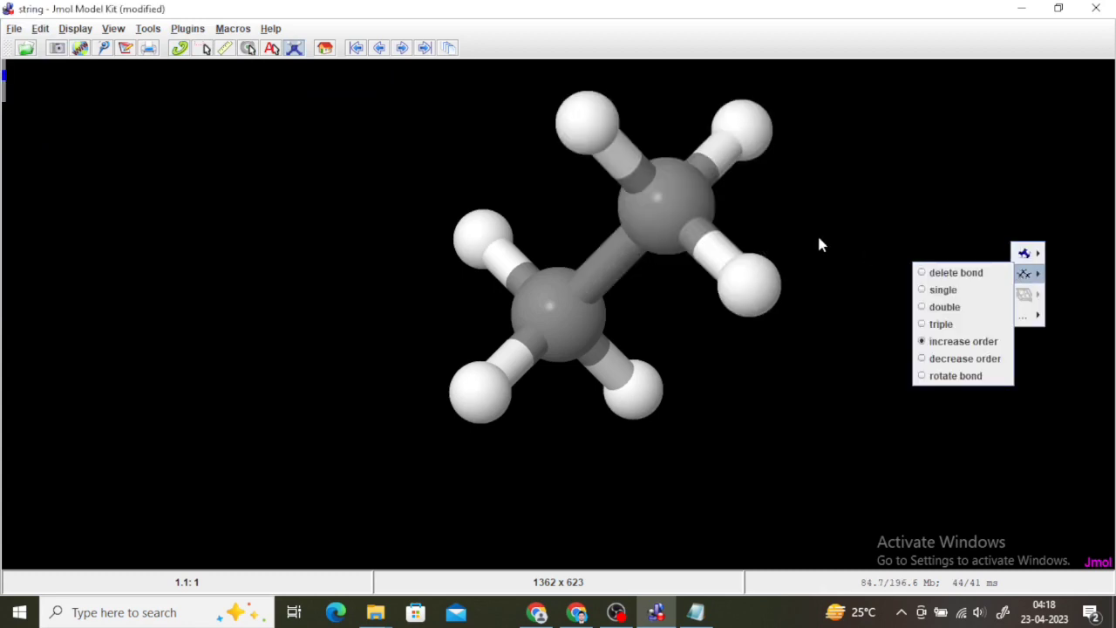
mouse_move(1029, 315)
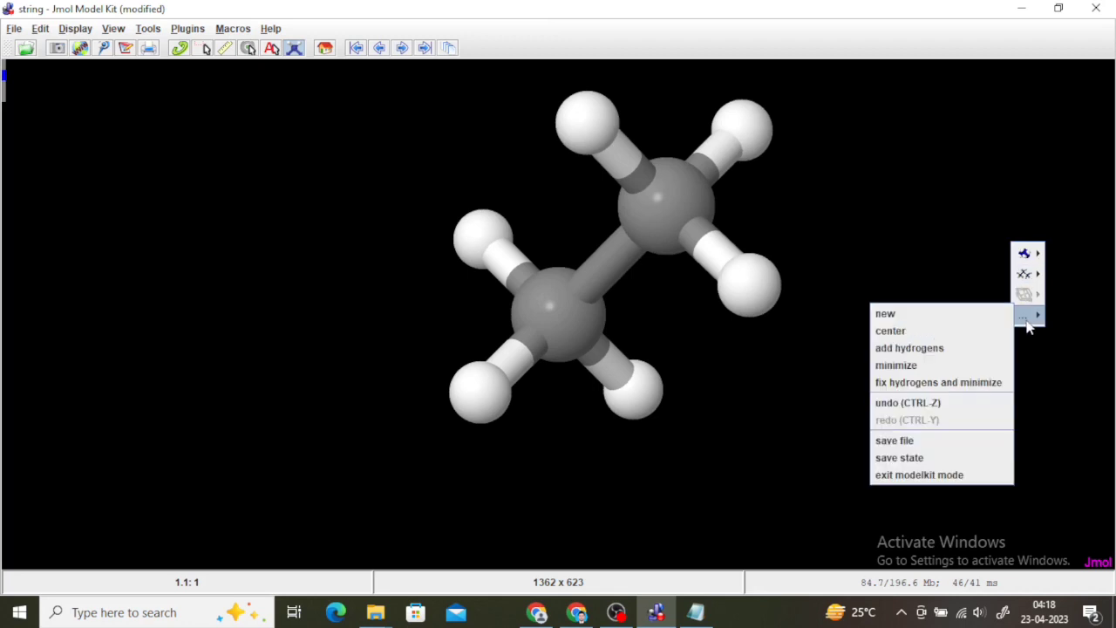
click(930, 479)
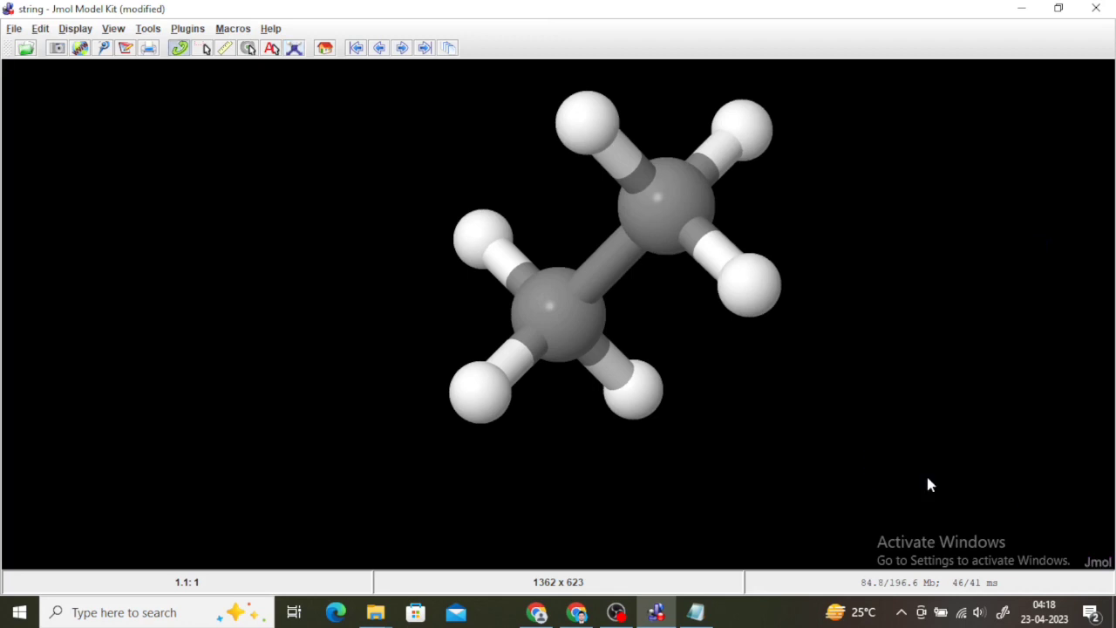
right_click(964, 223)
mouse_move(1001, 419)
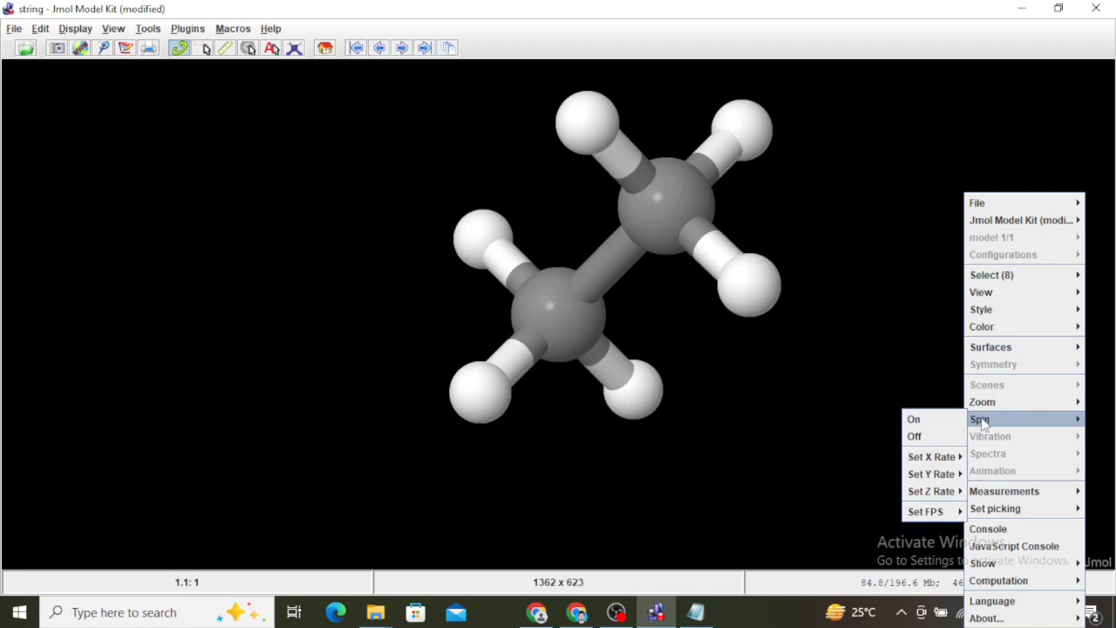
click(926, 423)
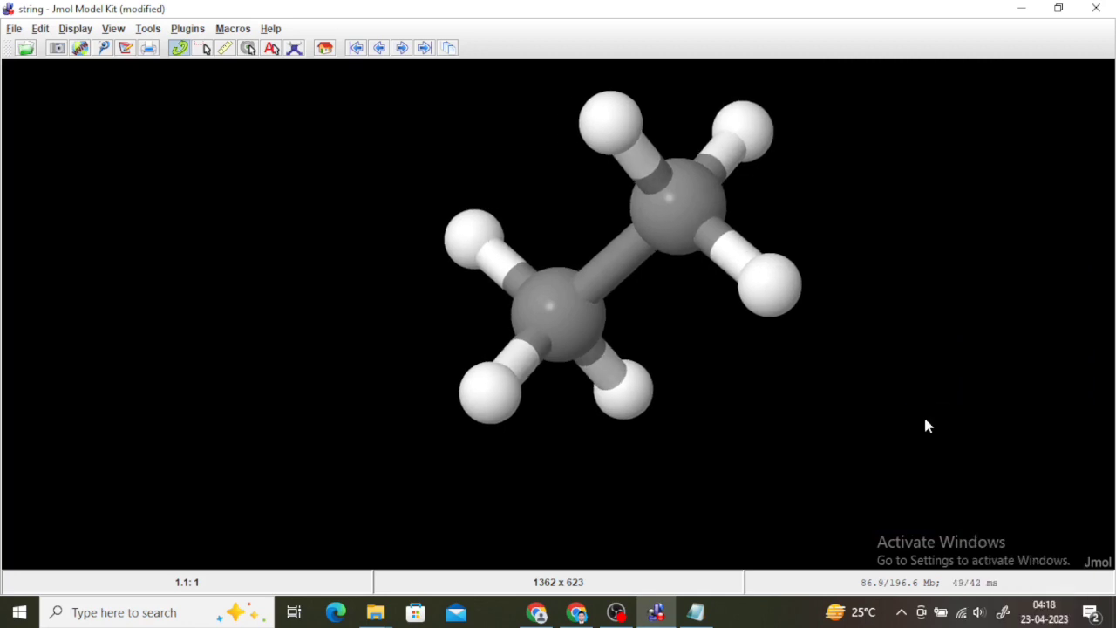
Run the copied Capture animation command in the script console, and move the console window below the ethane molecule
click(14, 28)
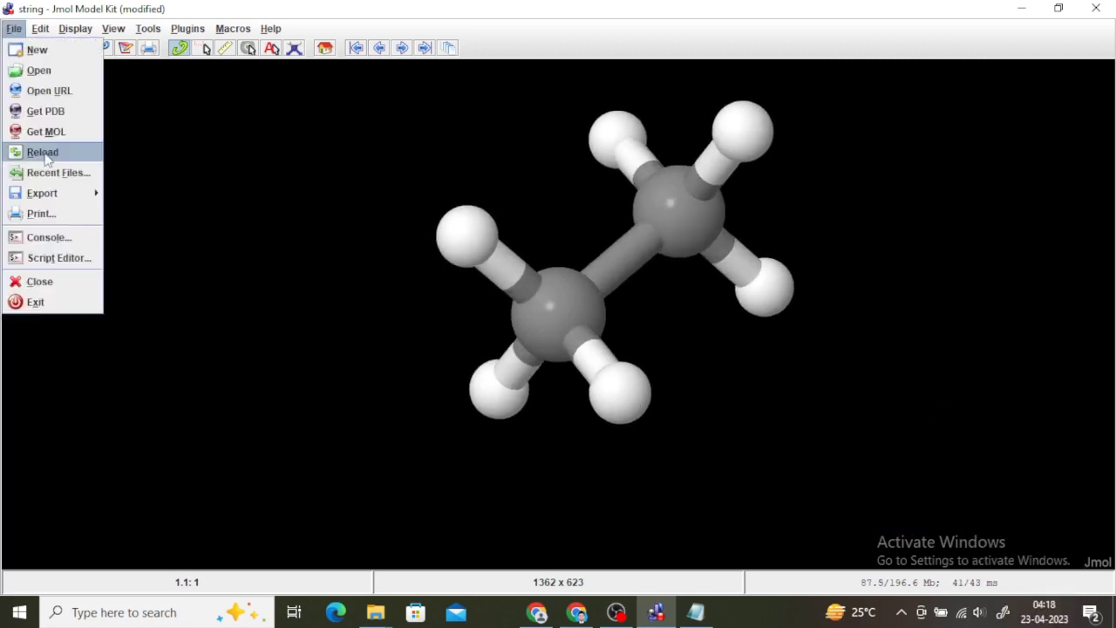
click(48, 238)
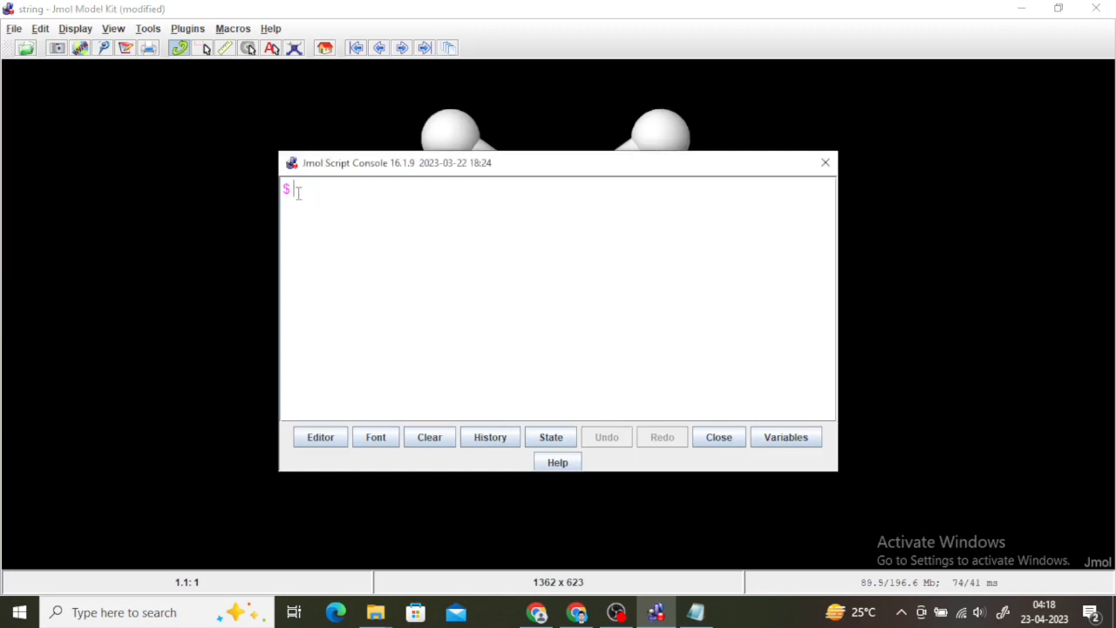
key(ctrl+v)
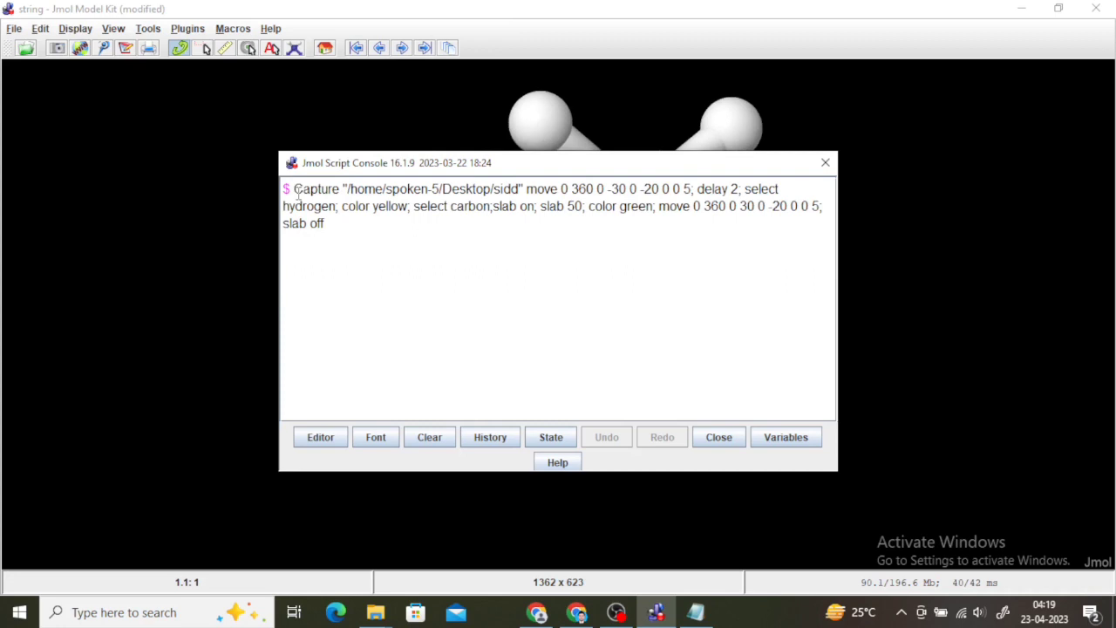
key(Return)
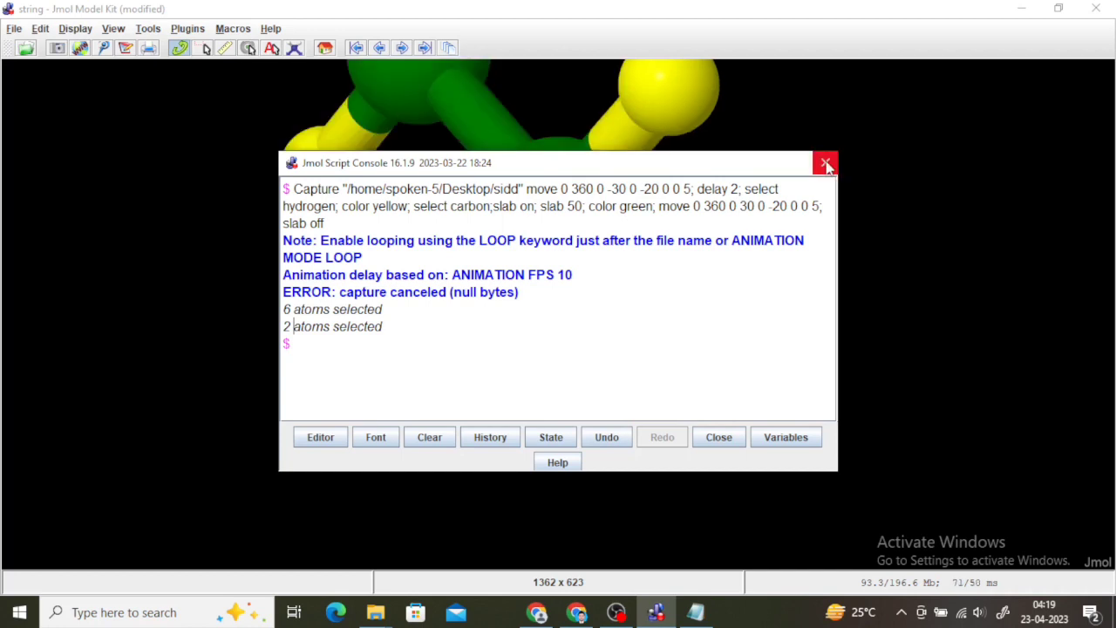
drag(728, 165, 756, 413)
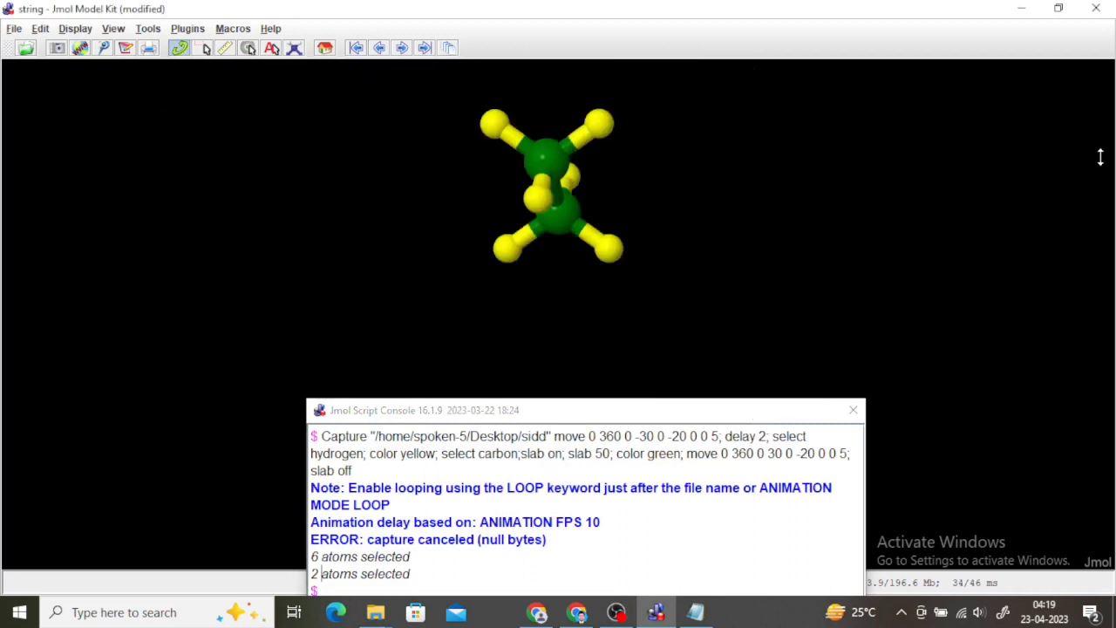
click(14, 28)
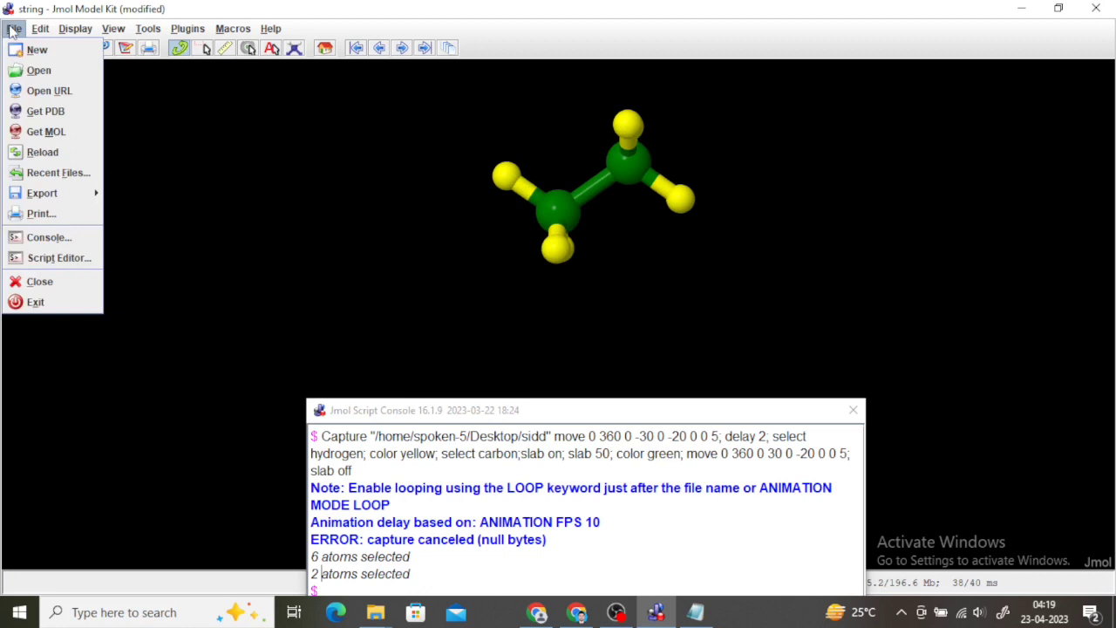
click(66, 77)
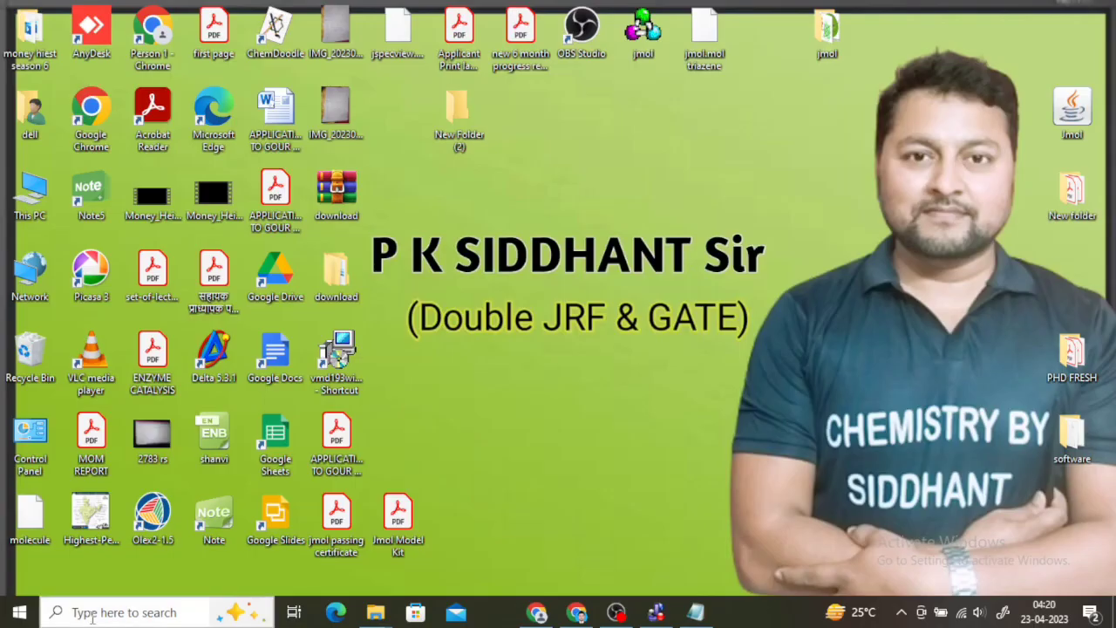
Search Windows for "vmd", launch VMD 1.9.3, and minimize its console window
click(91, 614)
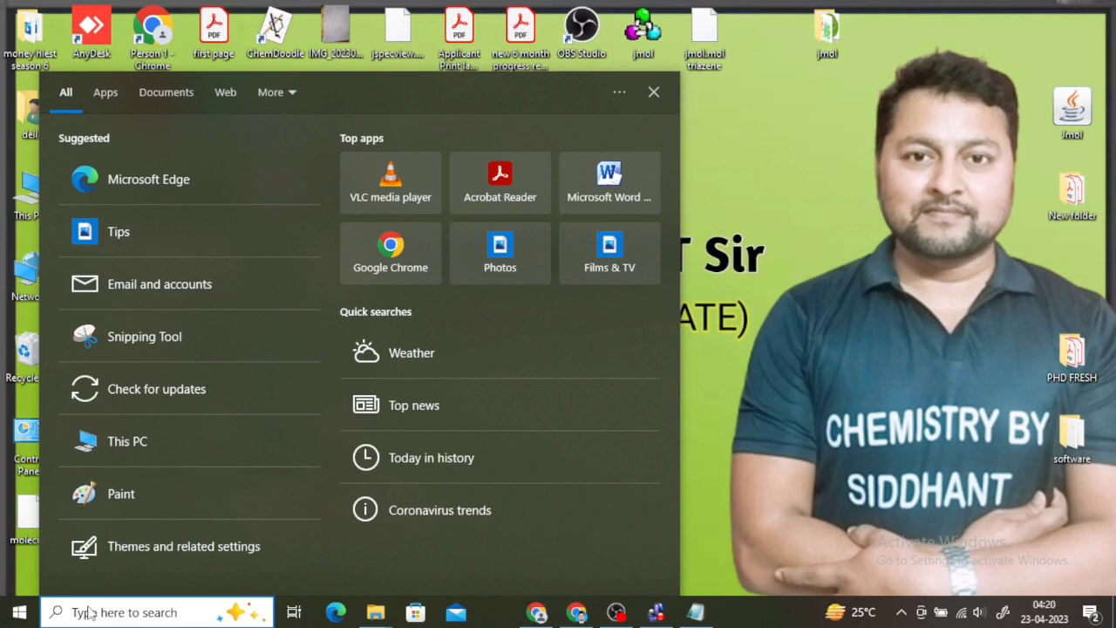
text(vmd)
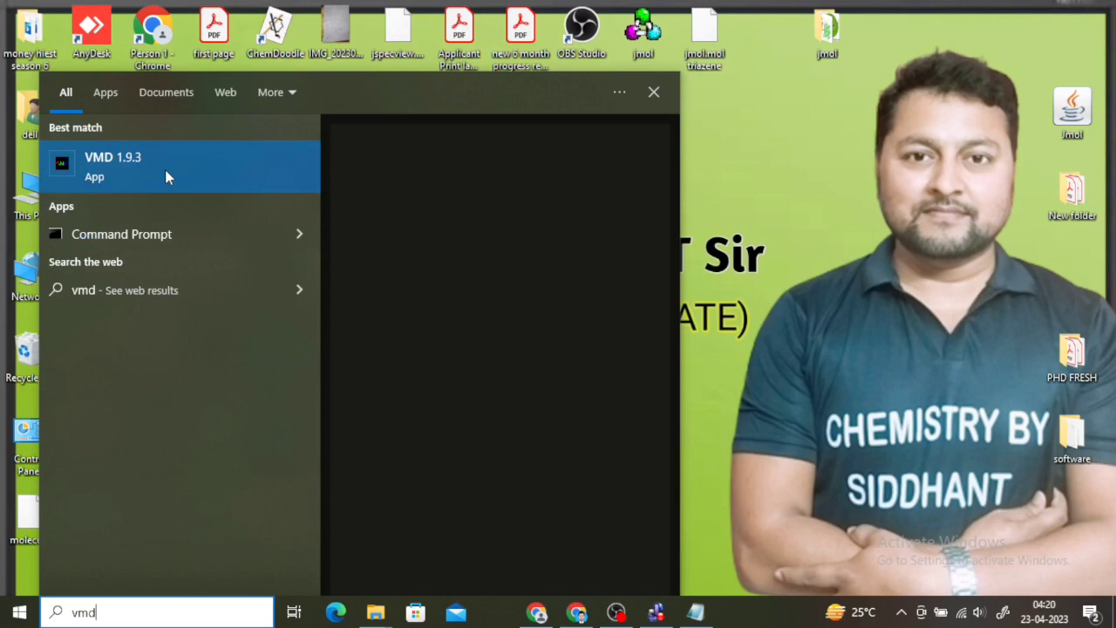
click(166, 172)
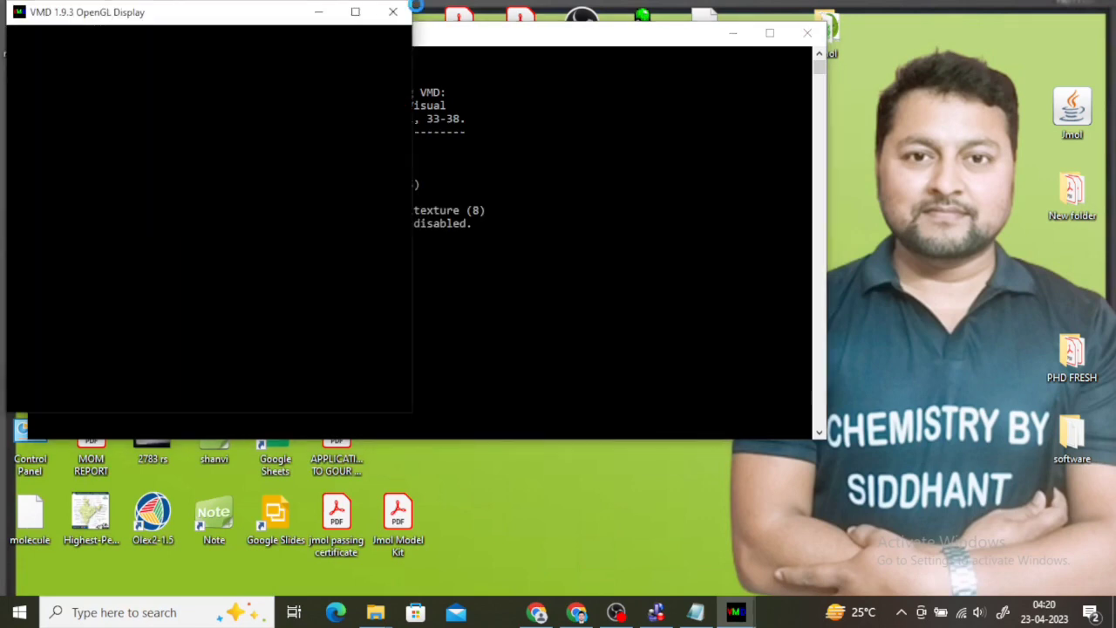
click(733, 32)
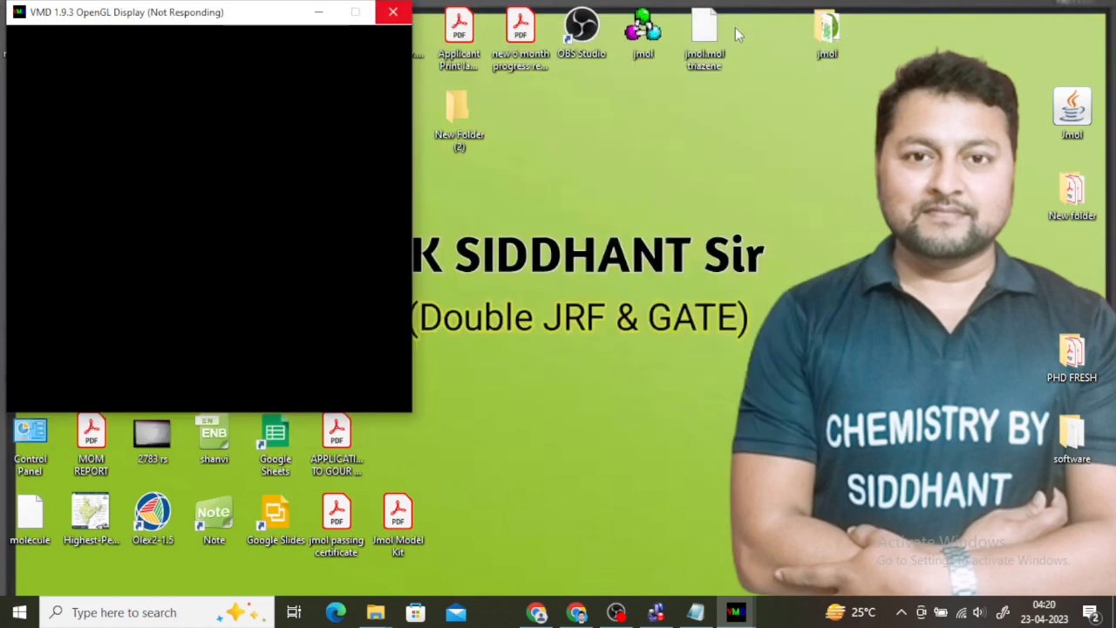